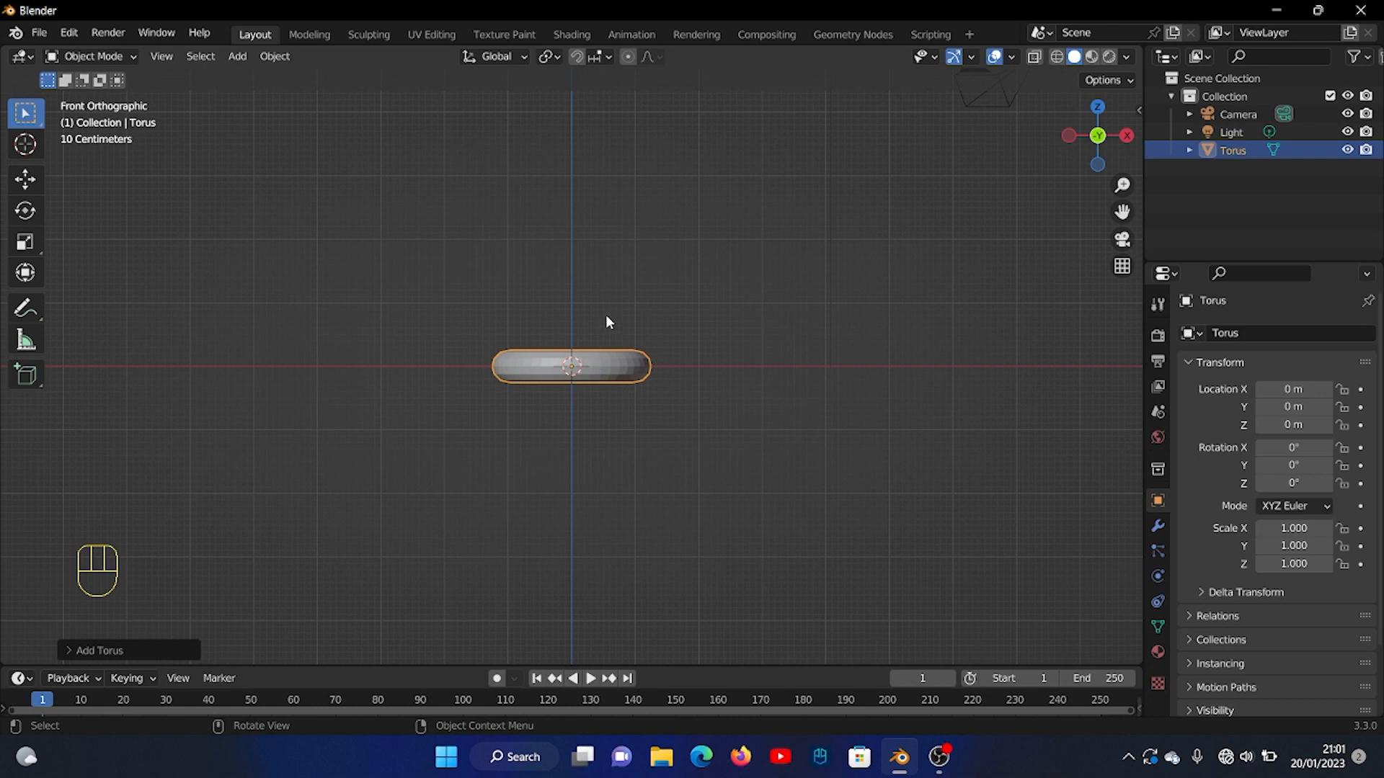
Set the new torus to 34 minor segments and a minor radius of 0.08 m.
middle_drag(606, 323, 327, 558)
scroll(326, 559, up, 3)
click(154, 651)
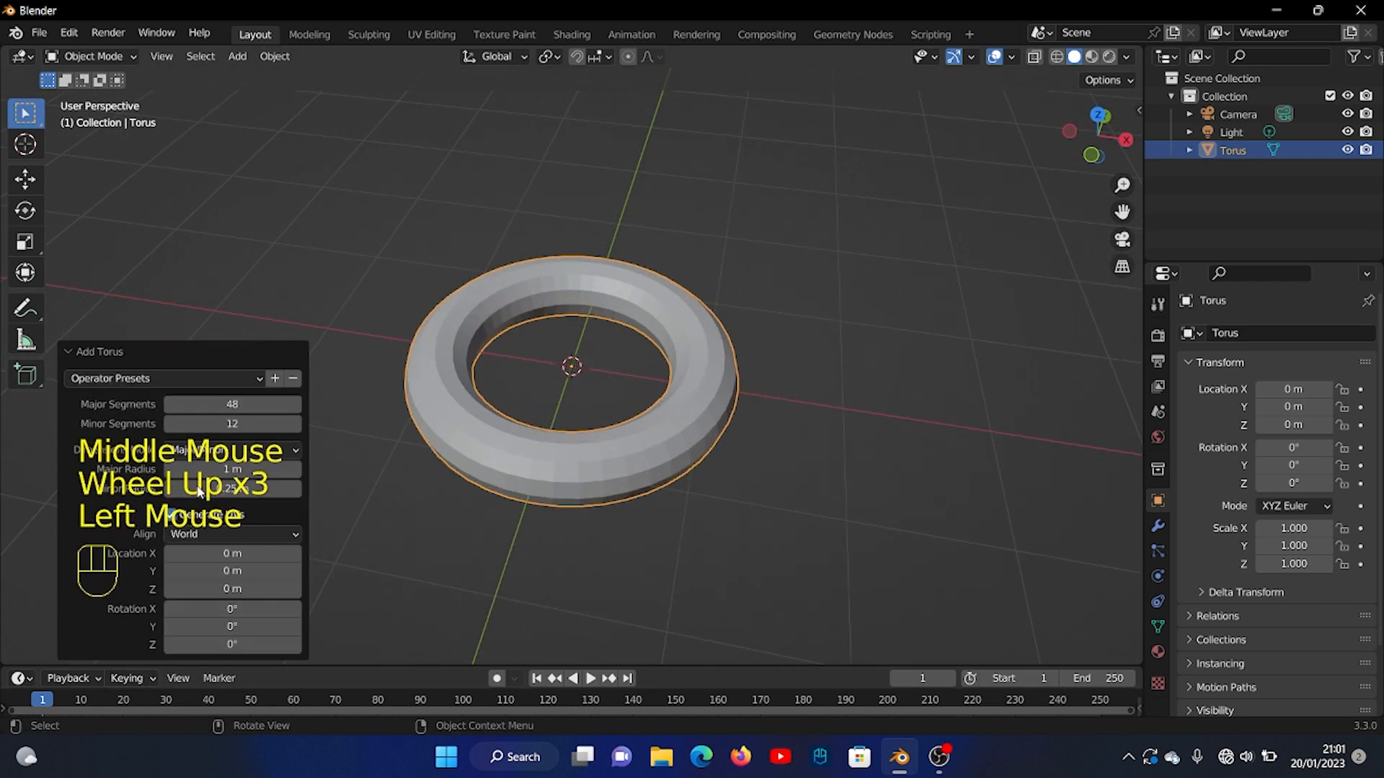
drag(240, 425, 264, 425)
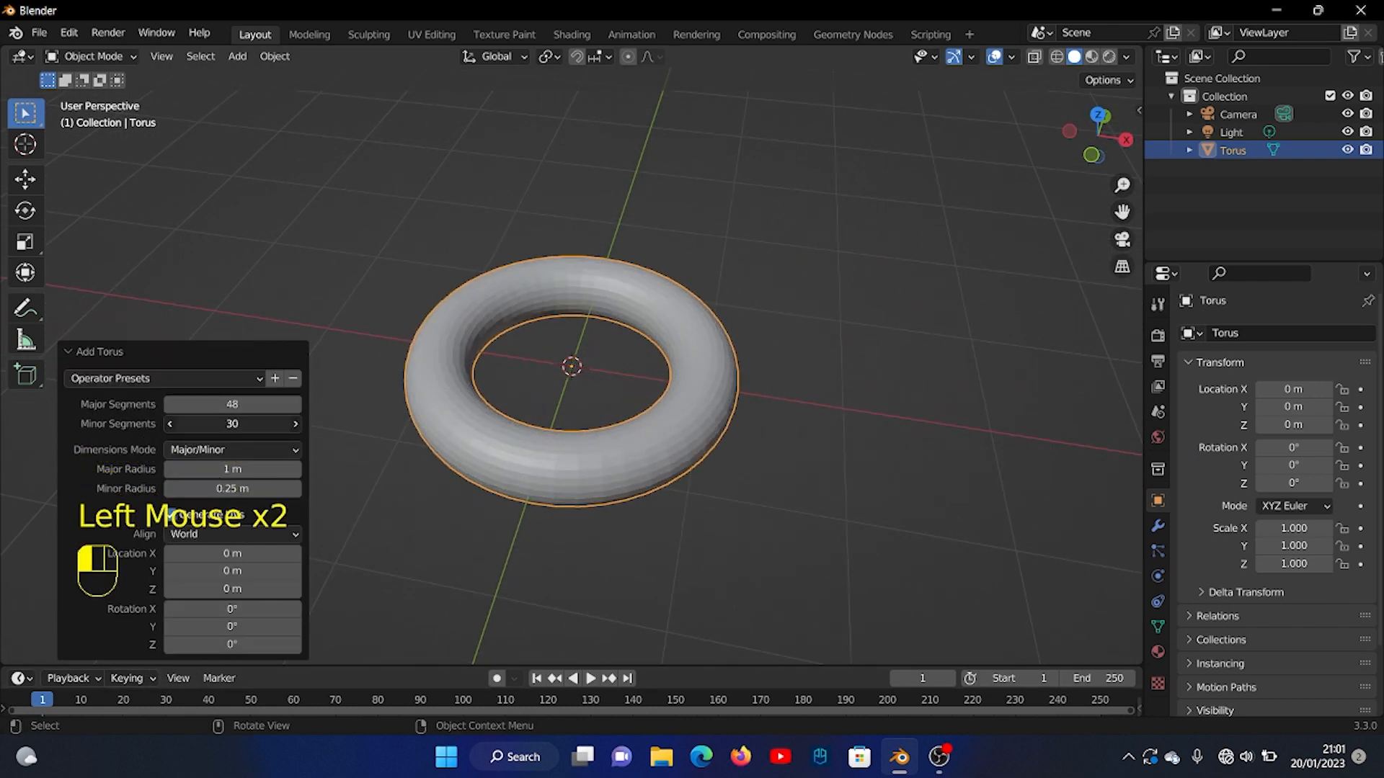
drag(245, 489, 198, 488)
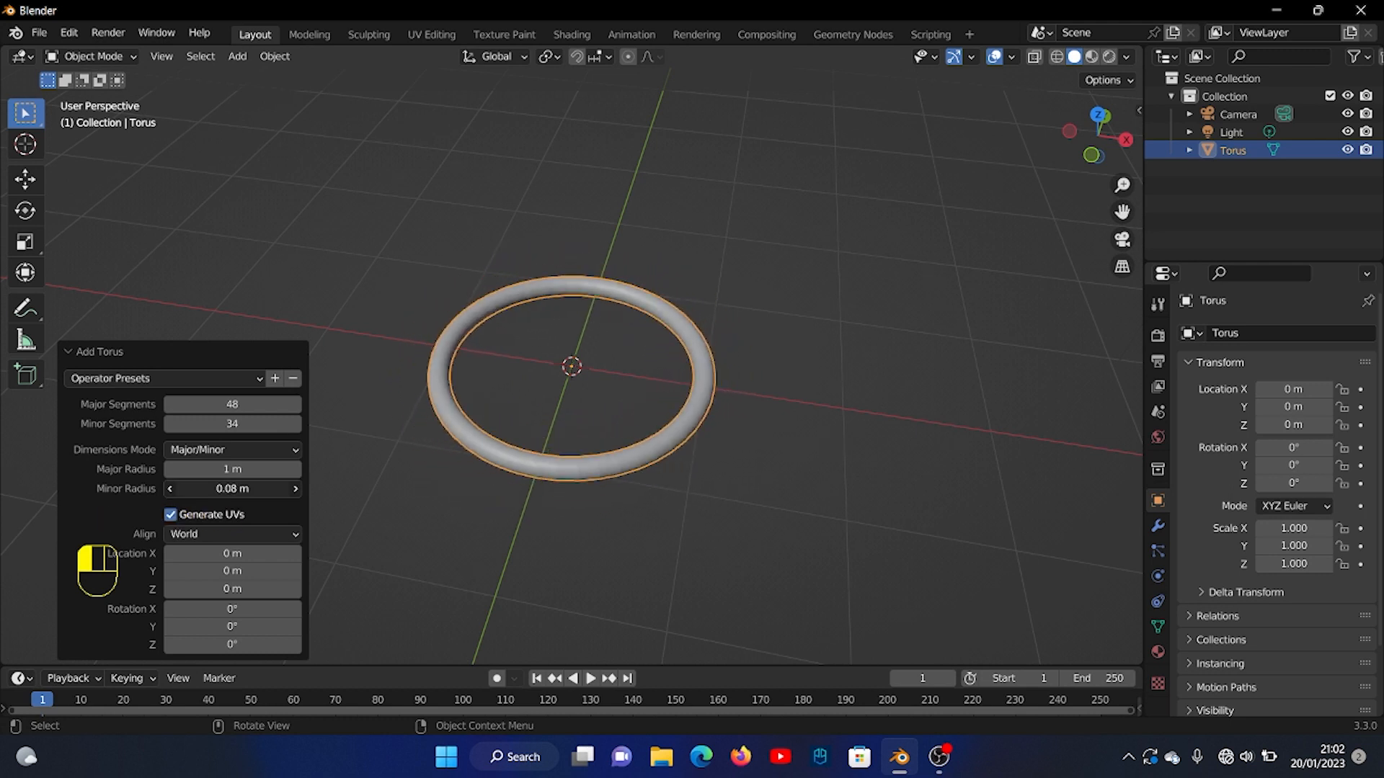
Isolate the torus in local view and rotate it 90° about the X axis so it stands upright facing front.
click(644, 459)
key(slash)
key(KP_1)
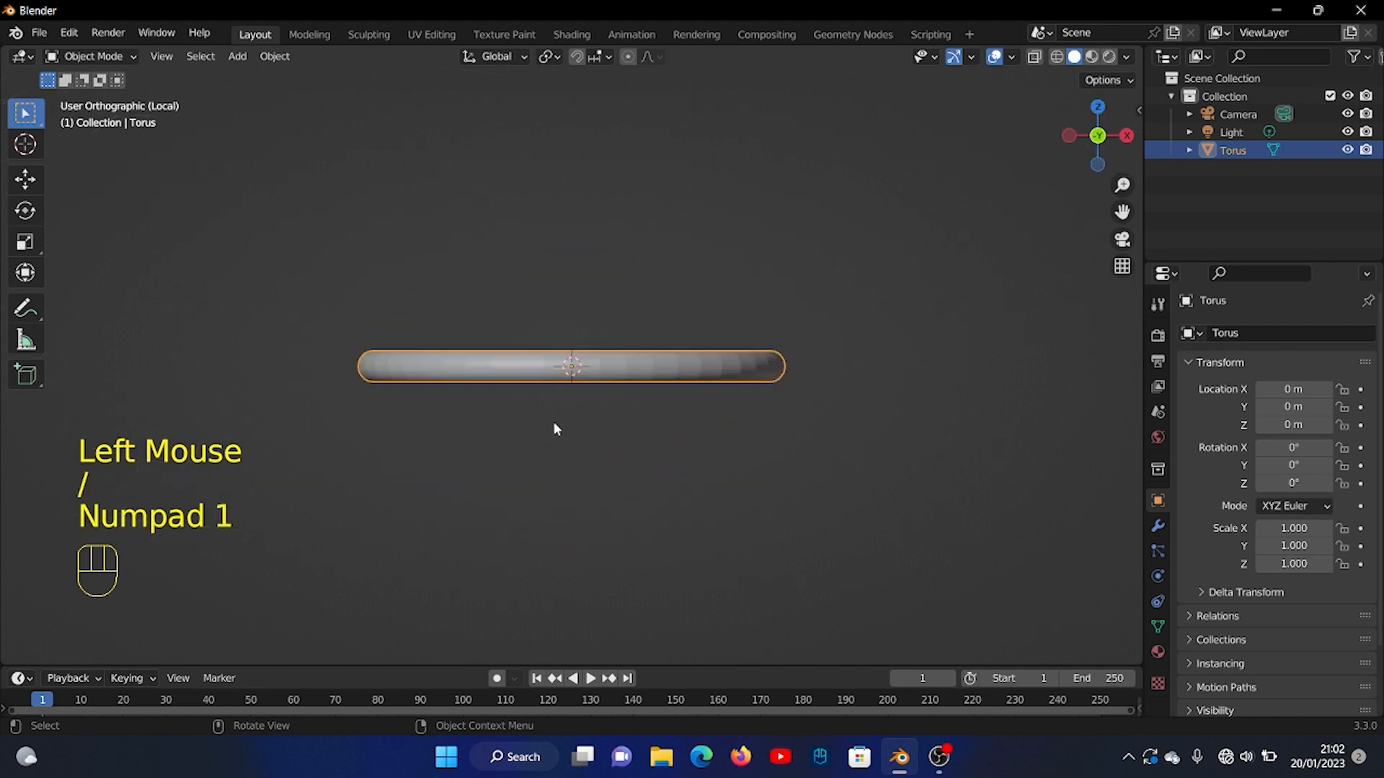
key(r)
key(KP_9)
key(KP_0)
click(592, 368)
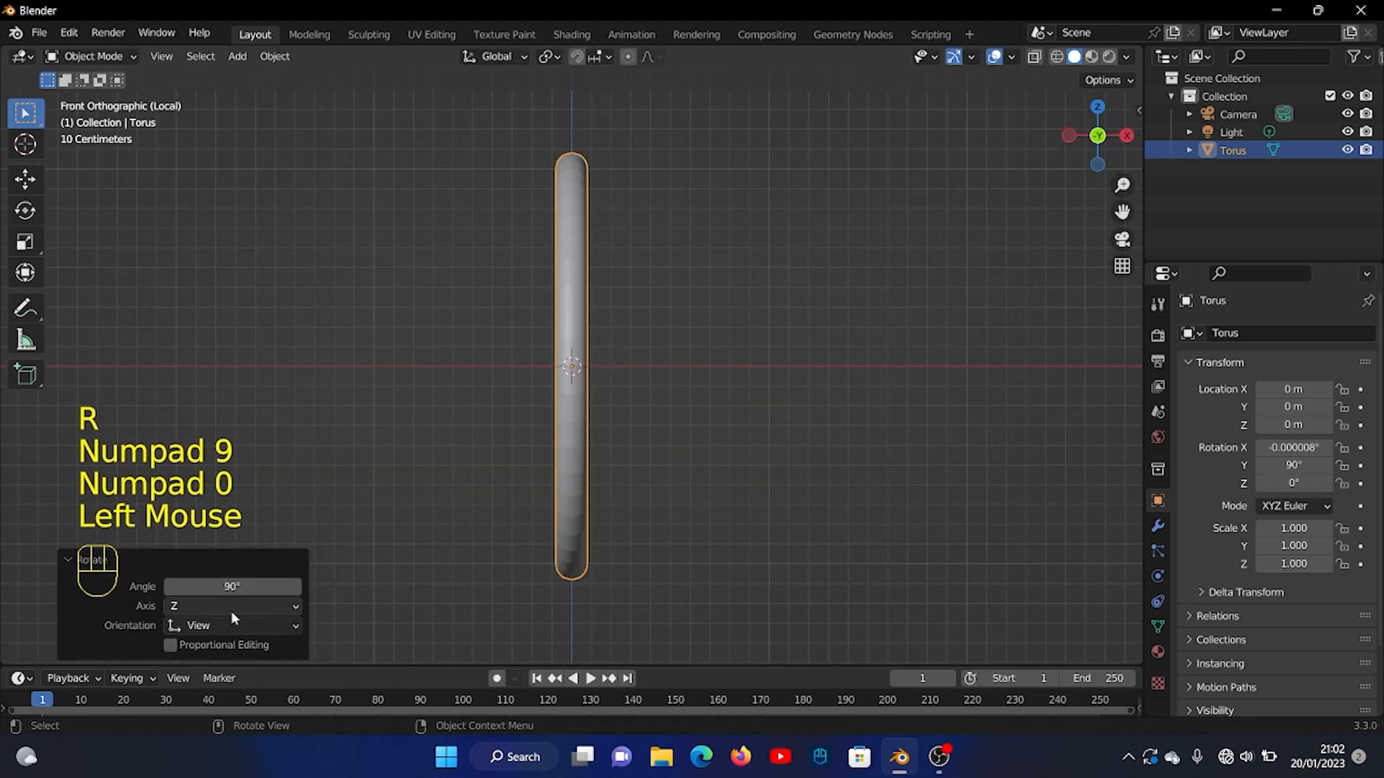
click(235, 608)
click(223, 646)
click(235, 607)
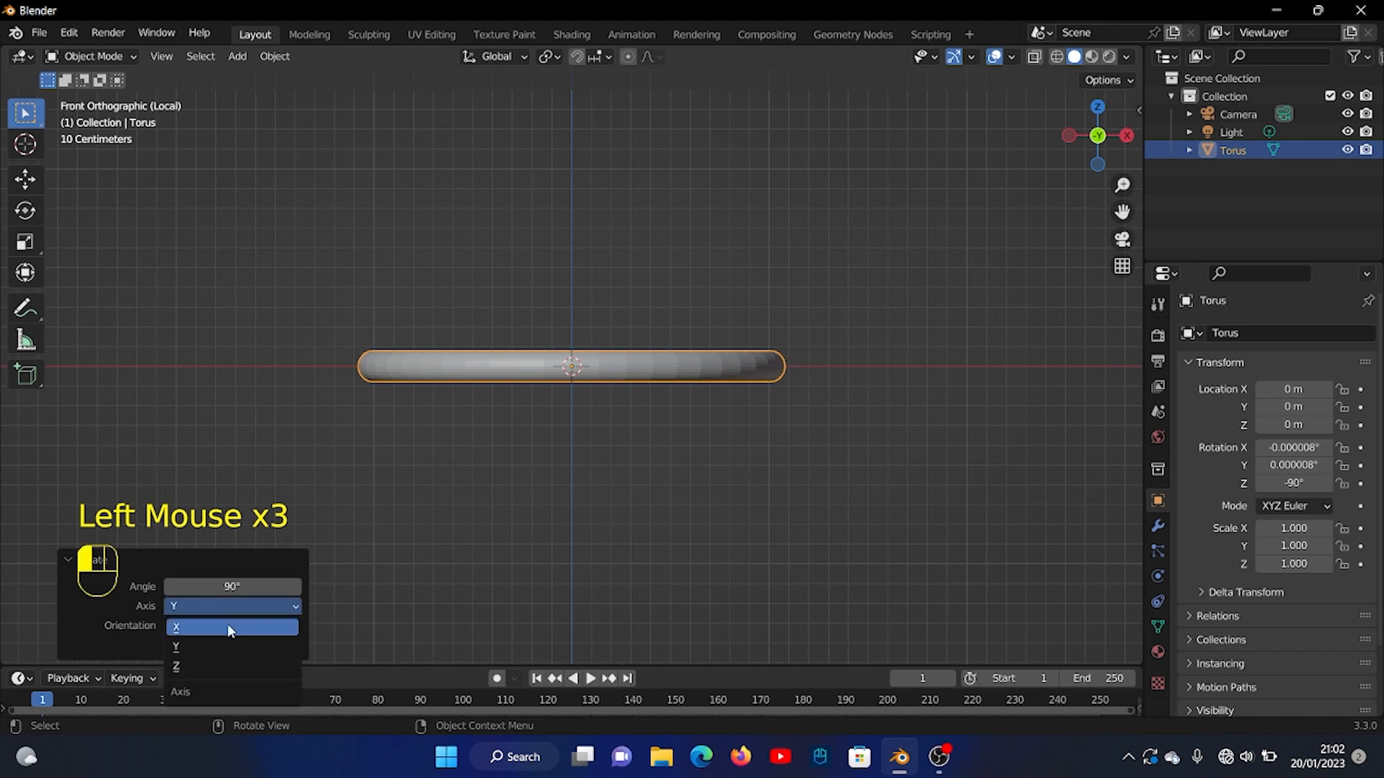
click(227, 626)
Scale the ring down to about 0.398 and raise it about 0.485 m along Z.
key(s)
click(666, 417)
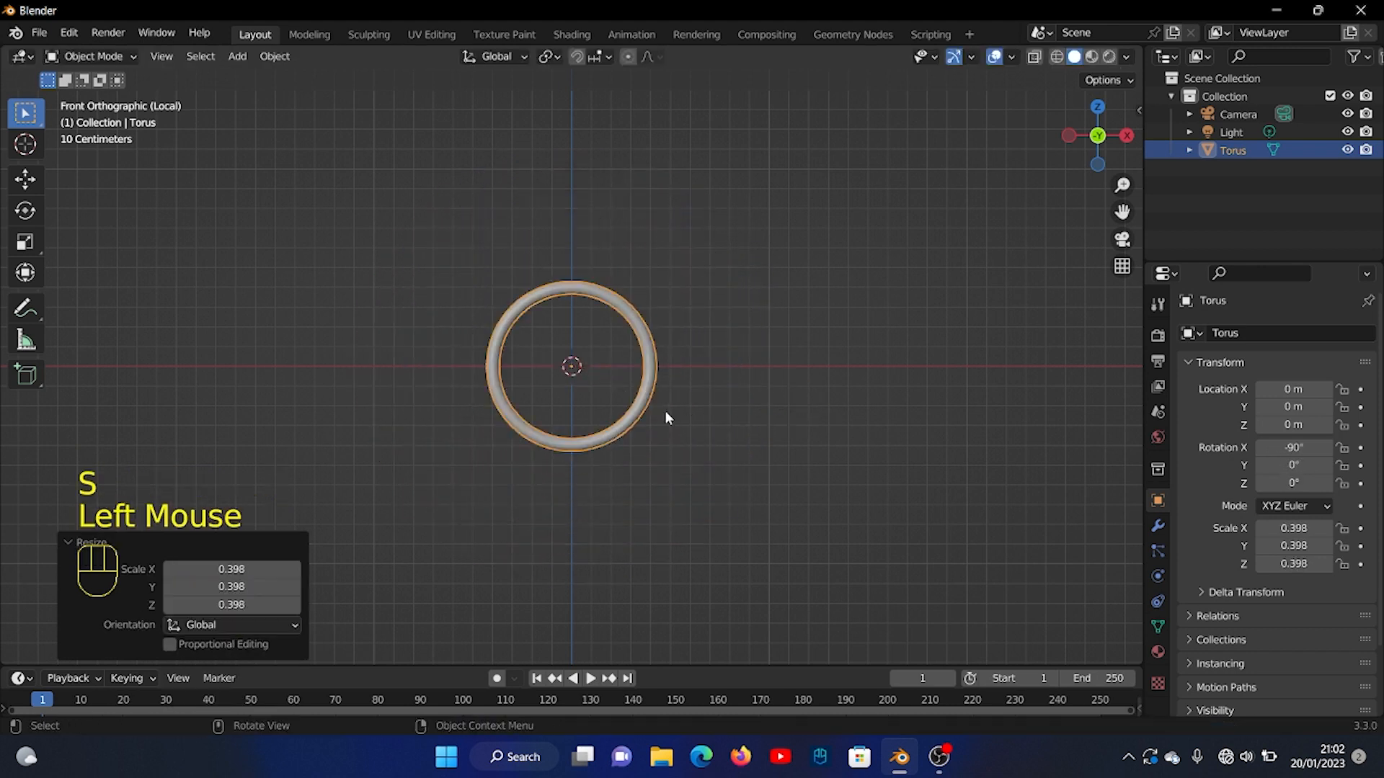
key(g)
key(z)
click(635, 283)
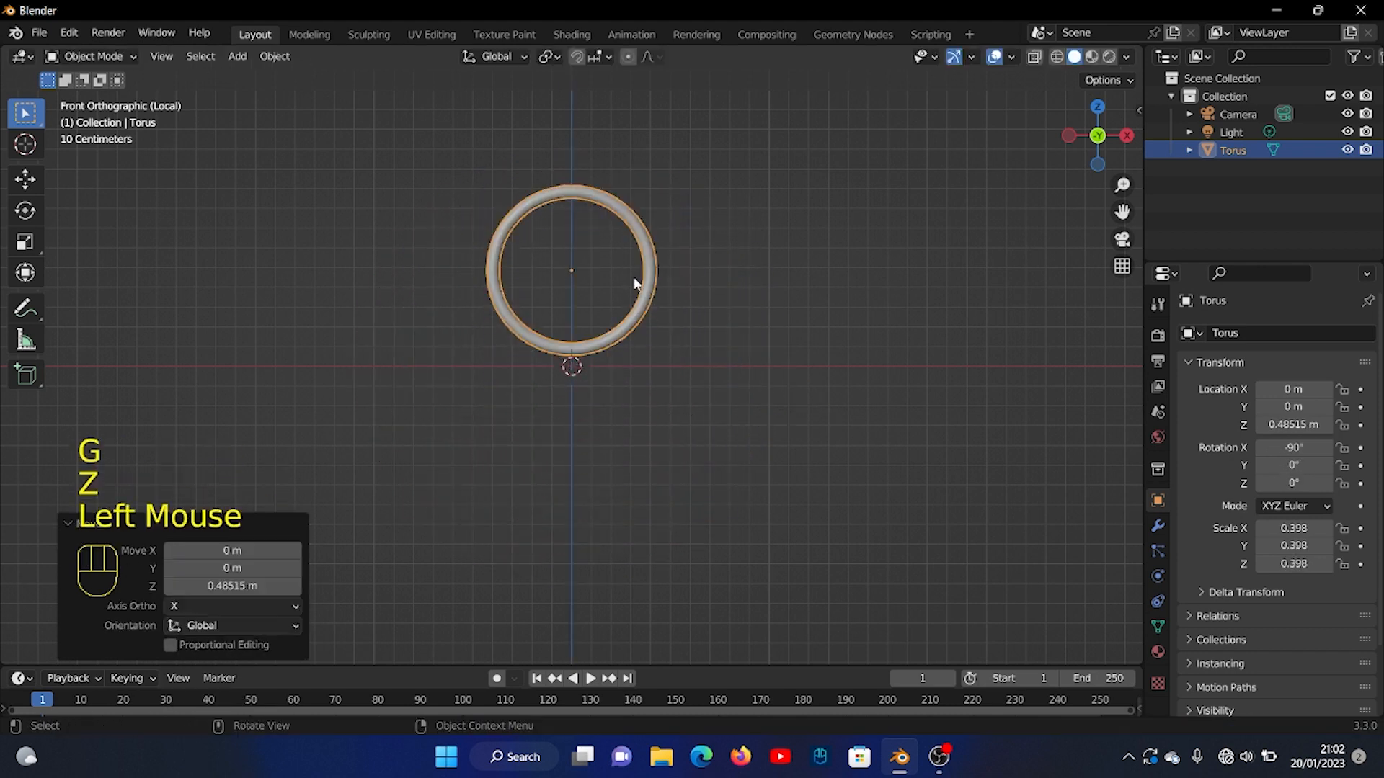
Duplicate the ring about 1.087 m straight below the original and scale the copy by about 0.693.
key(shift+d)
key(x)
key(y)
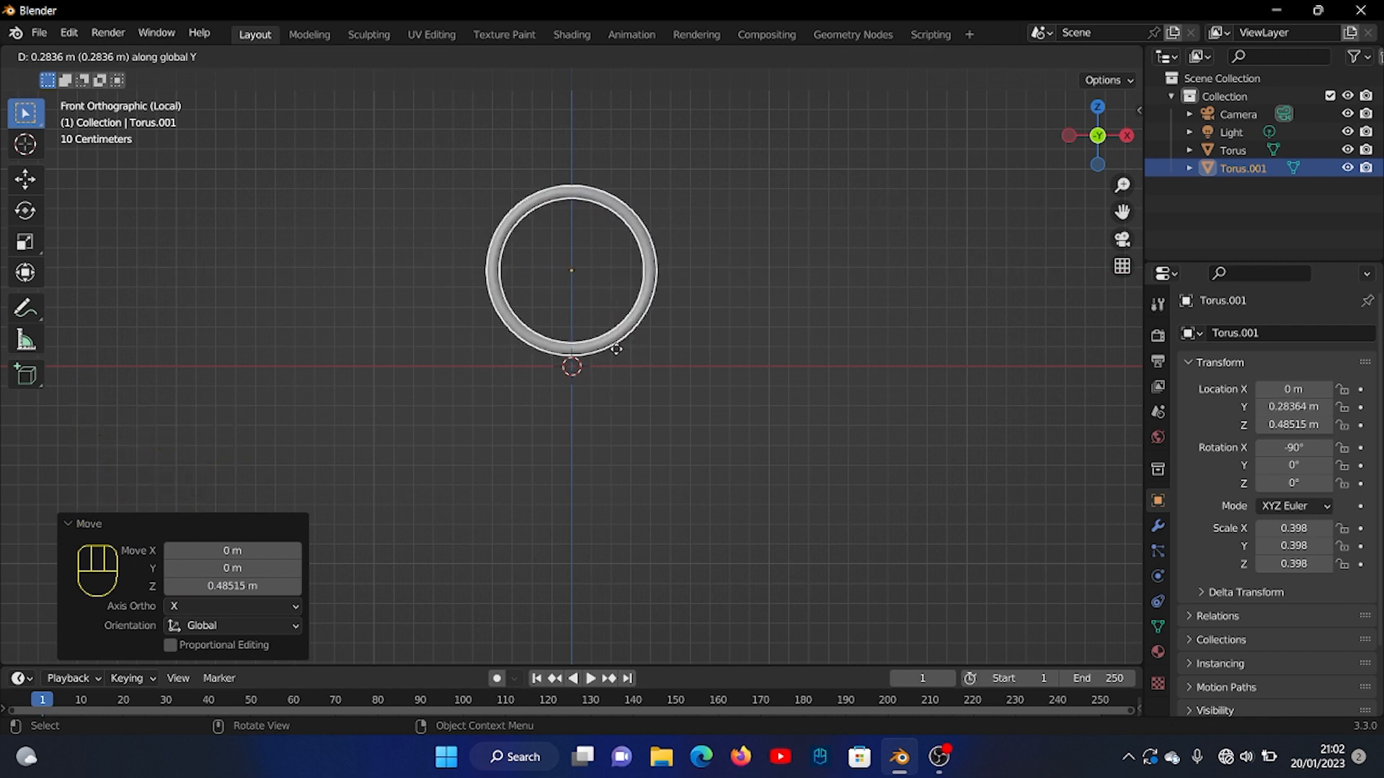
key(y)
click(602, 504)
key(s)
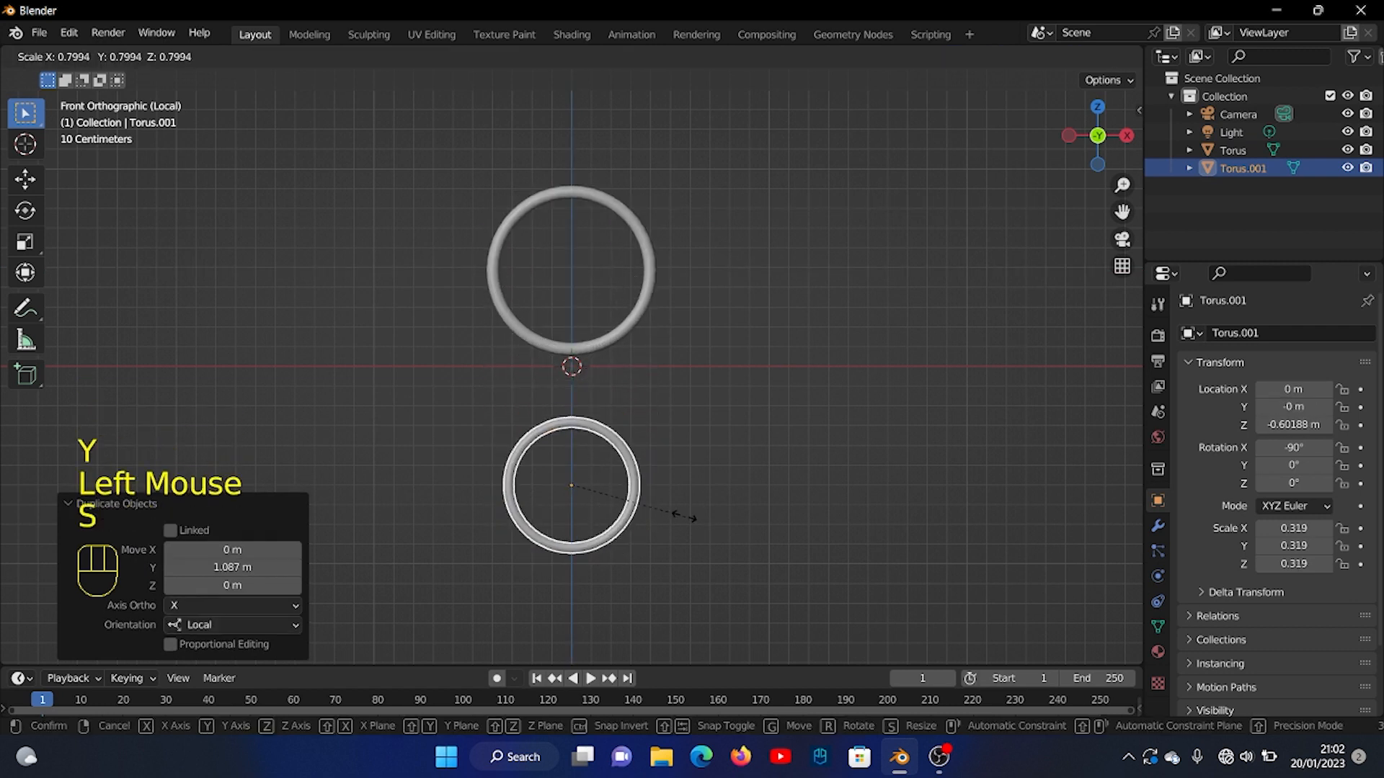
click(664, 514)
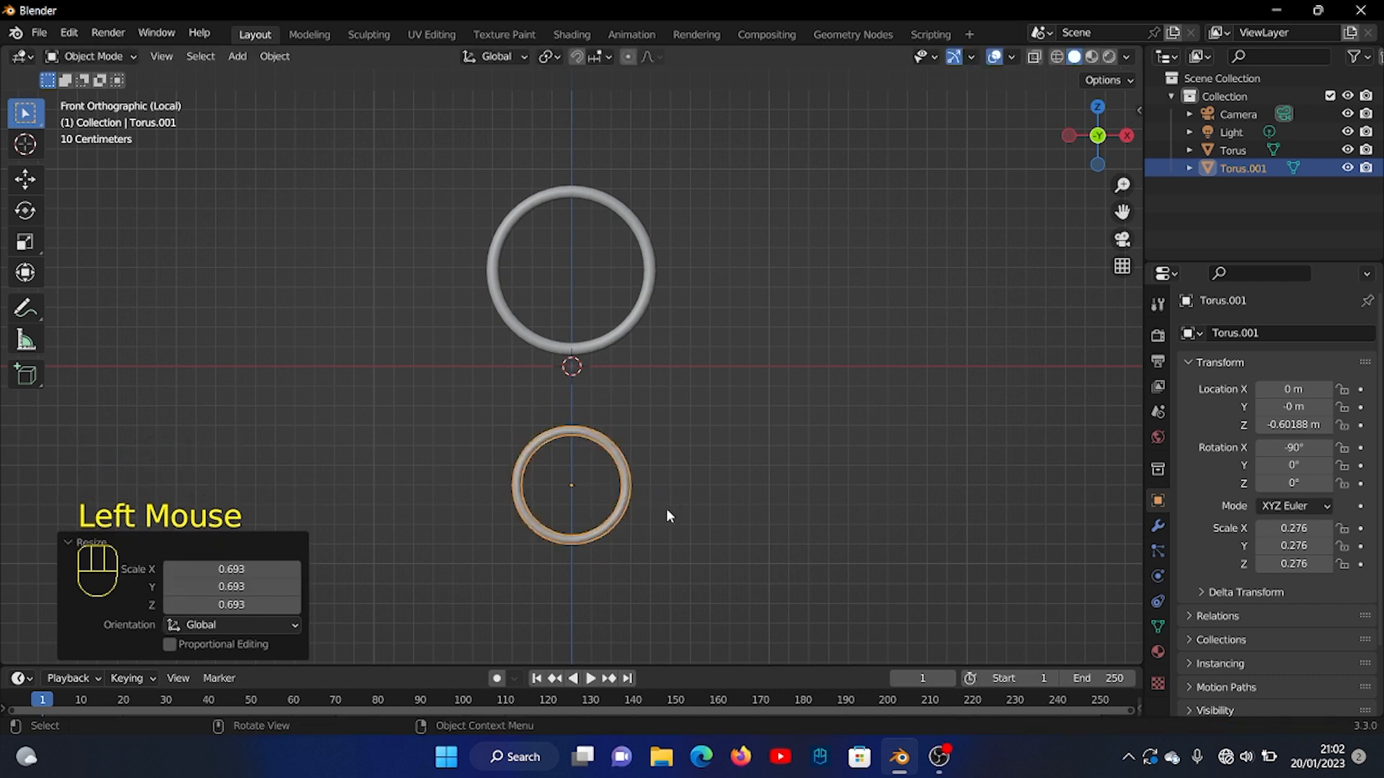
Raise the lower ring about 0.168 m along Z and enlarge it by about 1.242.
key(g)
key(z)
click(673, 479)
key(s)
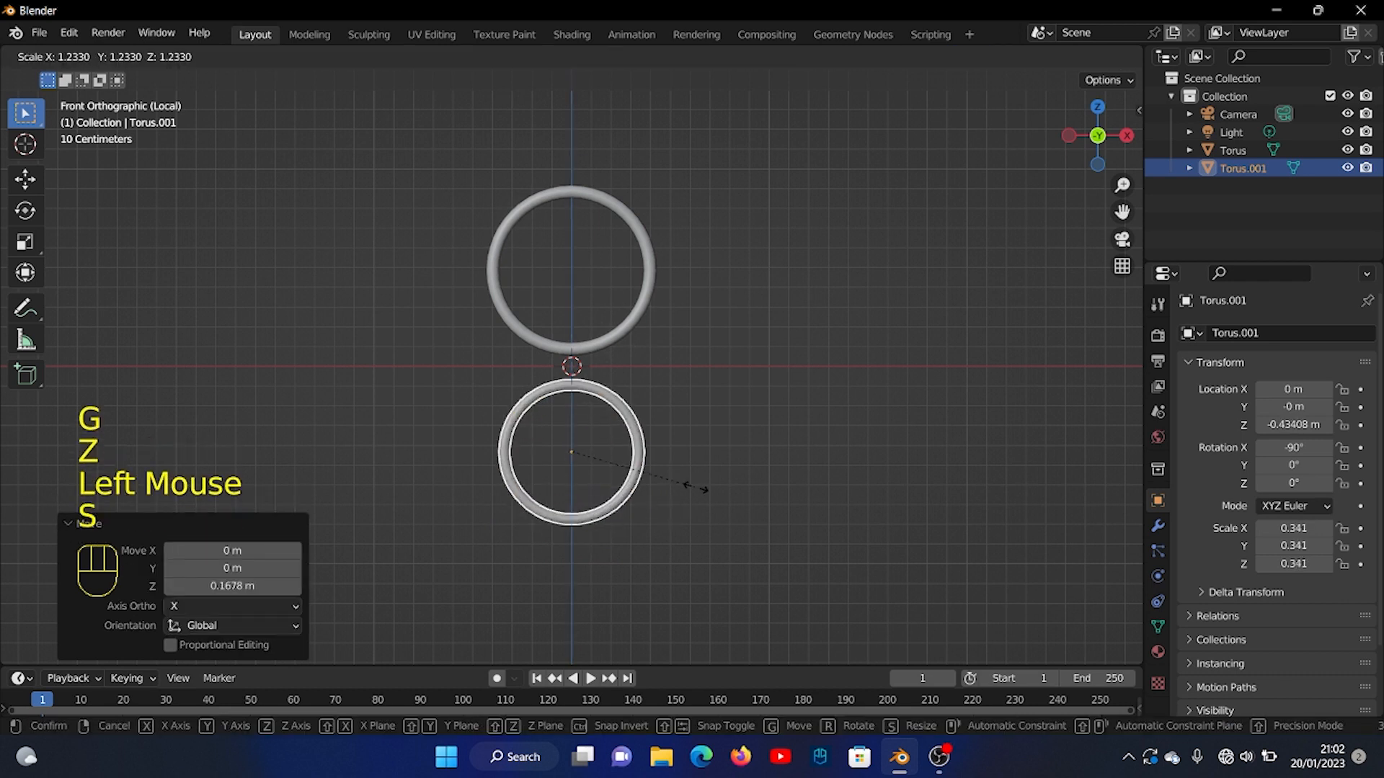
click(677, 495)
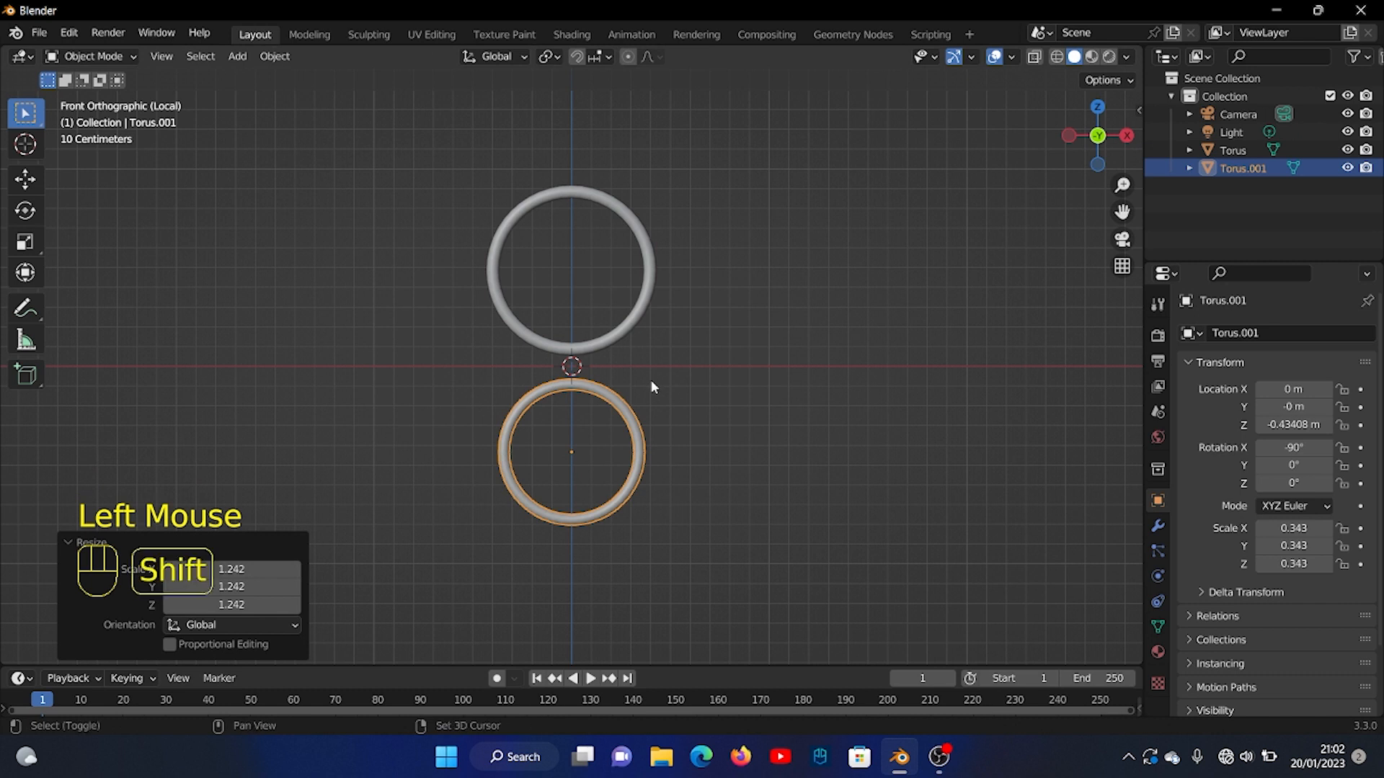
Add a cylinder between the rings, scale it down to about 0.034, and stretch it about 2.718 times along Z to connect them.
key(shift+a)
click(737, 461)
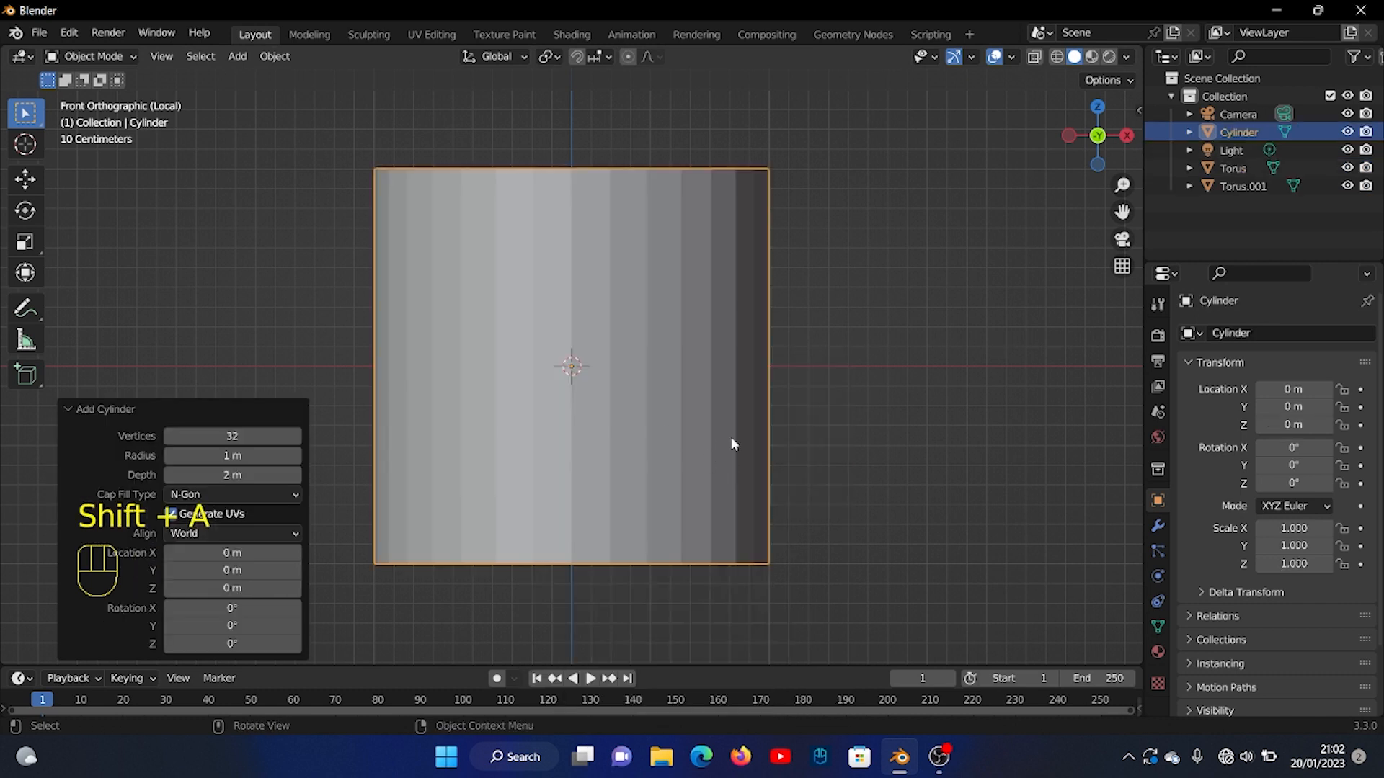
key(s)
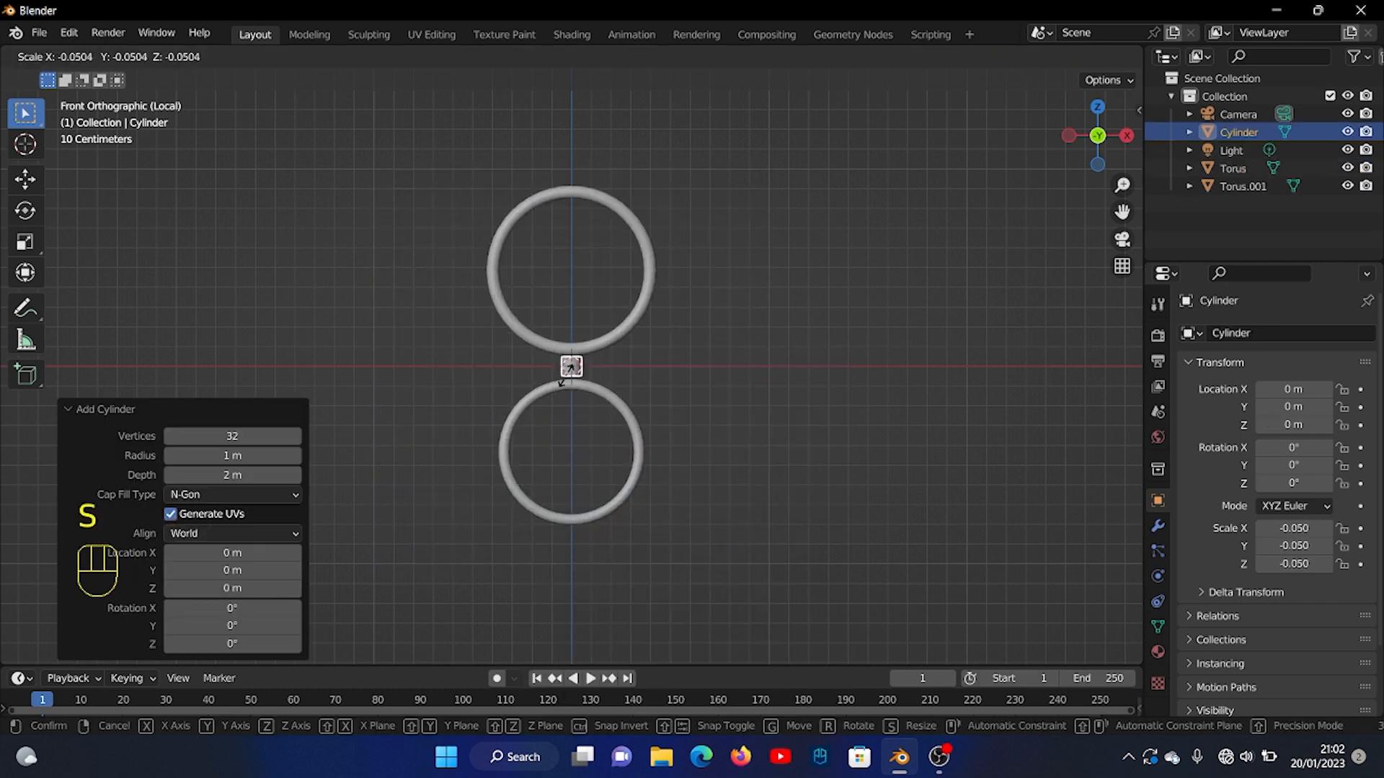
click(566, 380)
key(s)
key(z)
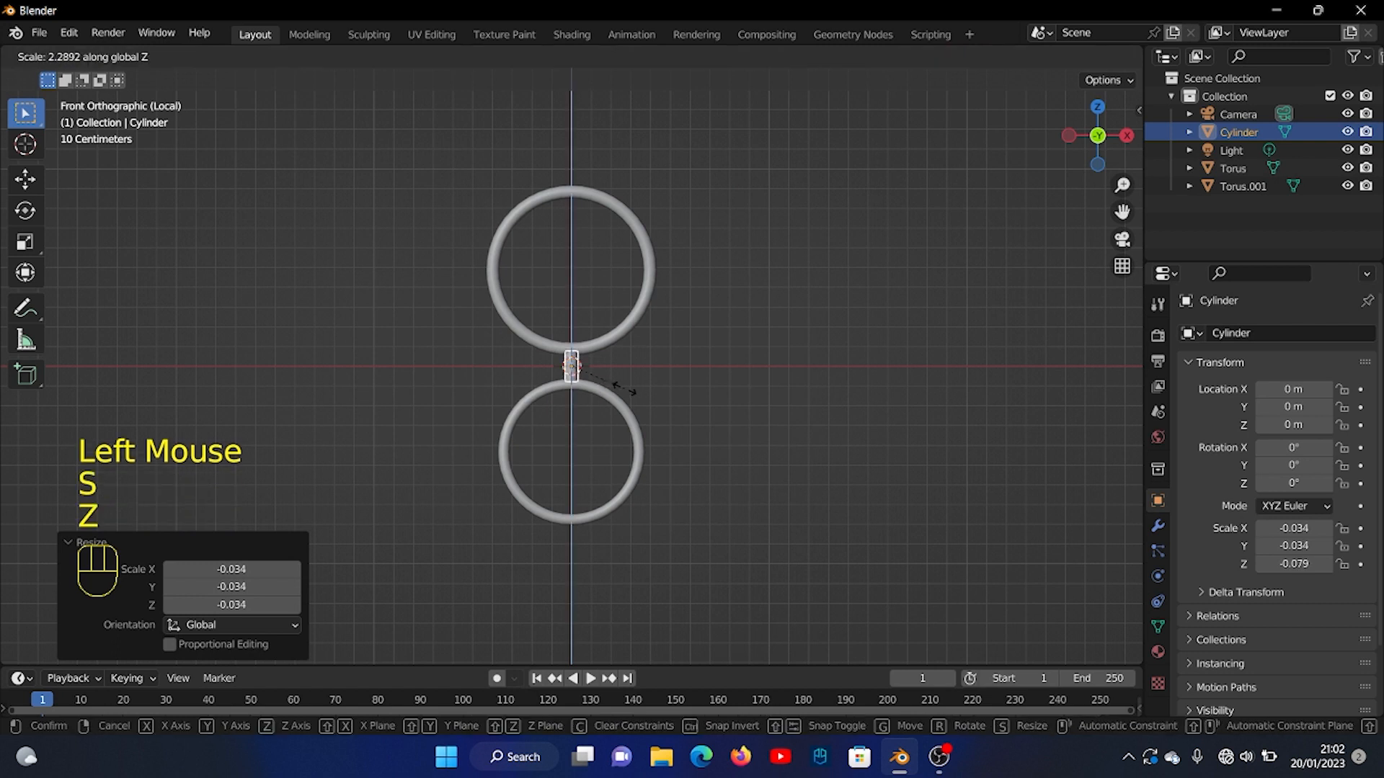
click(636, 385)
Duplicate the connecting cylinder about 0.862 m down along Z to sit beneath the lower ring.
middle_drag(636, 384, 519, 468)
scroll(718, 430, up, 4)
scroll(522, 447, down, 5)
click(571, 368)
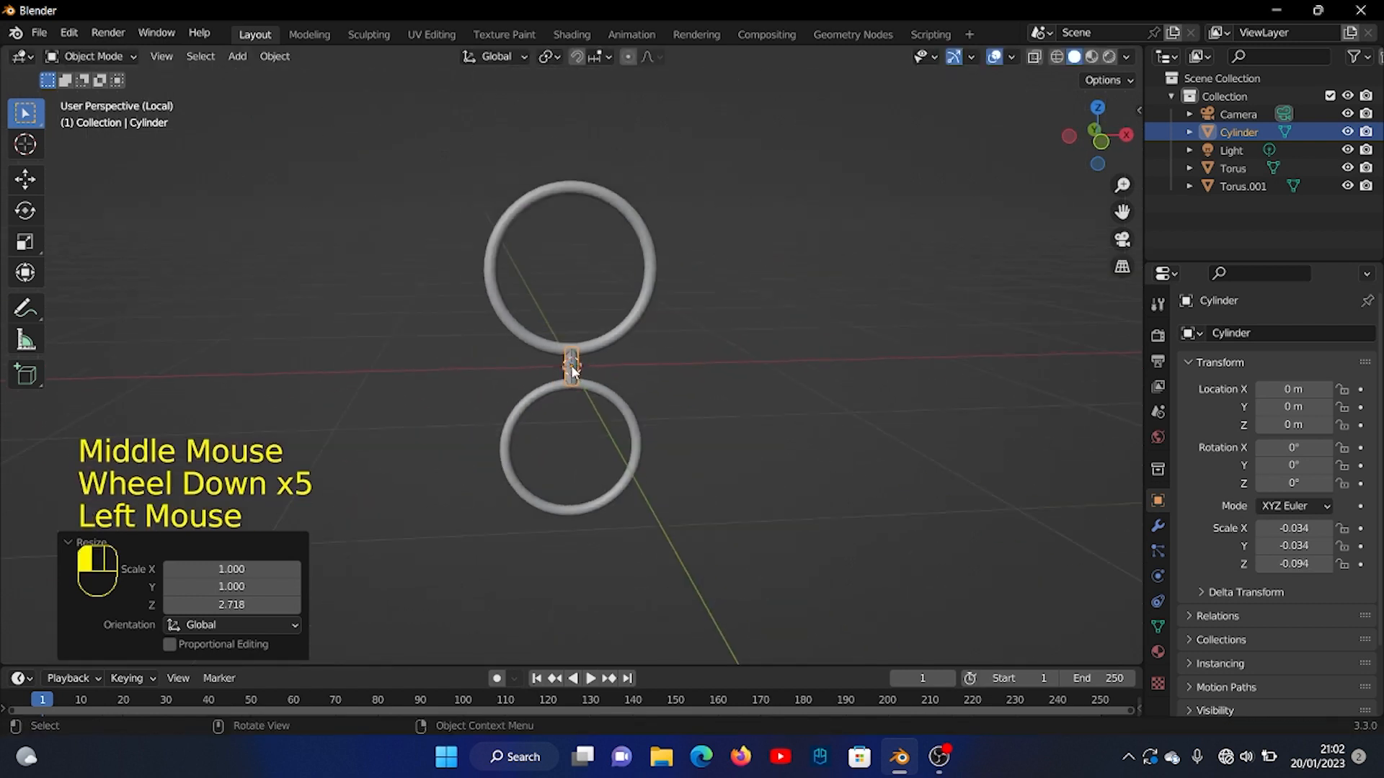
key(shift+d)
key(z)
click(605, 525)
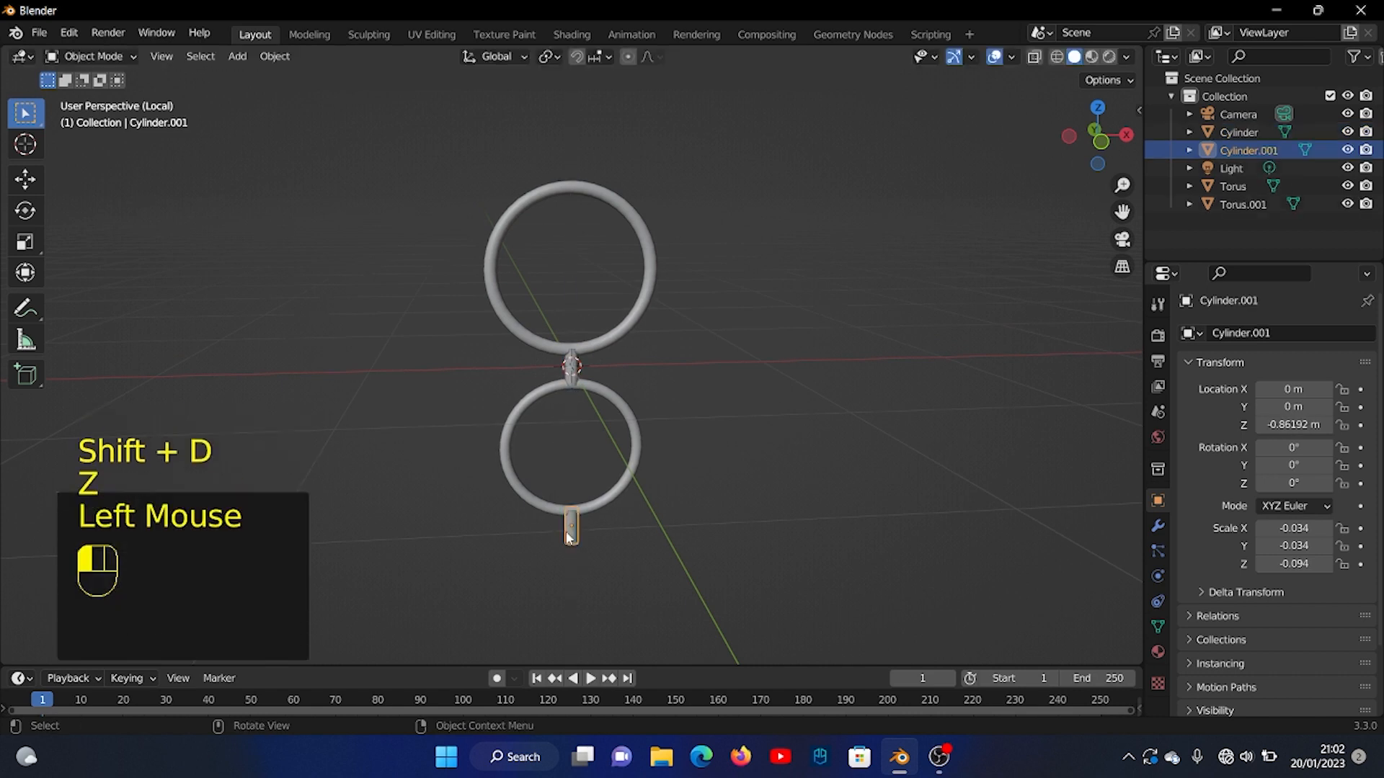
Stretch the lower cylinder about 2.874 times along Z and move it down about 0.206 m to form the stem.
key(s)
key(z)
click(655, 494)
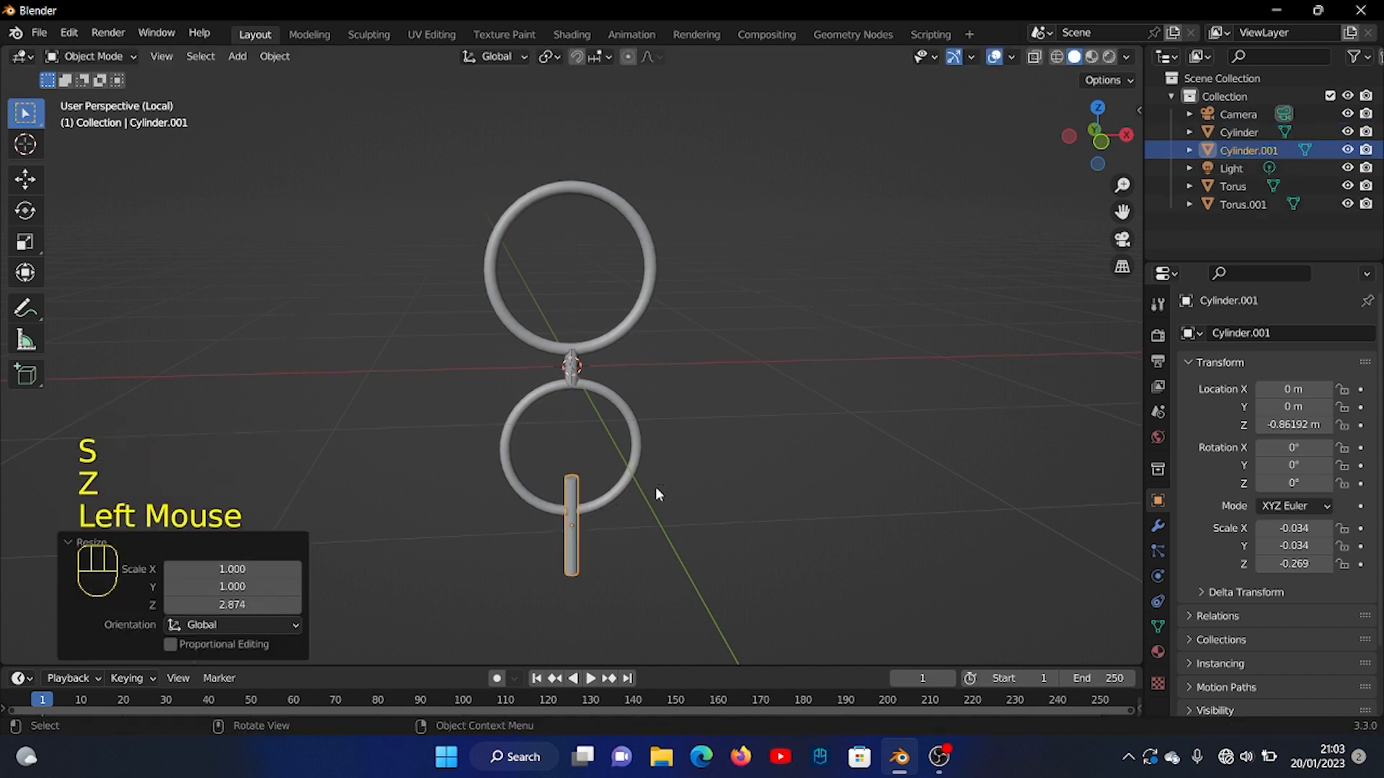
key(g)
key(z)
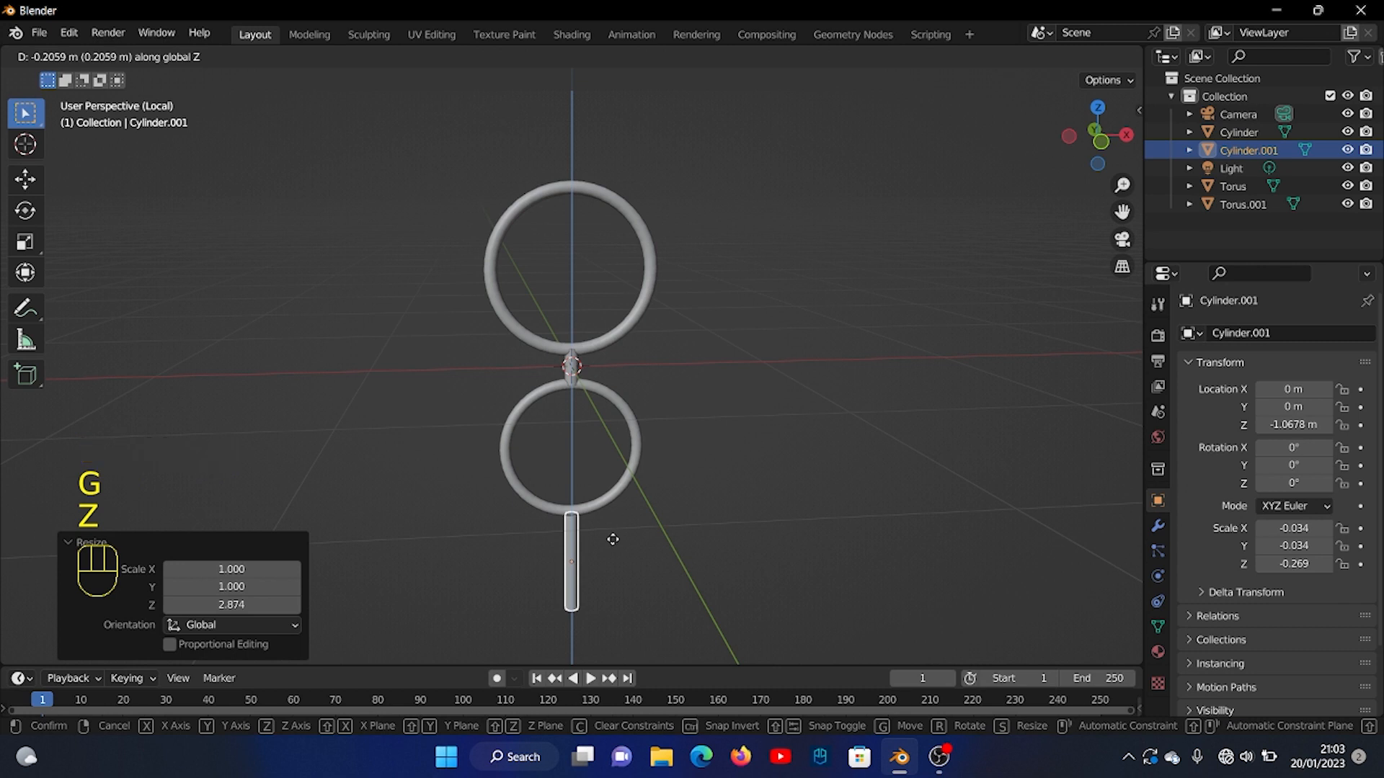
click(612, 539)
Add another cylinder for the base and flatten it to about 0.075 along Z.
scroll(675, 473, down, 3)
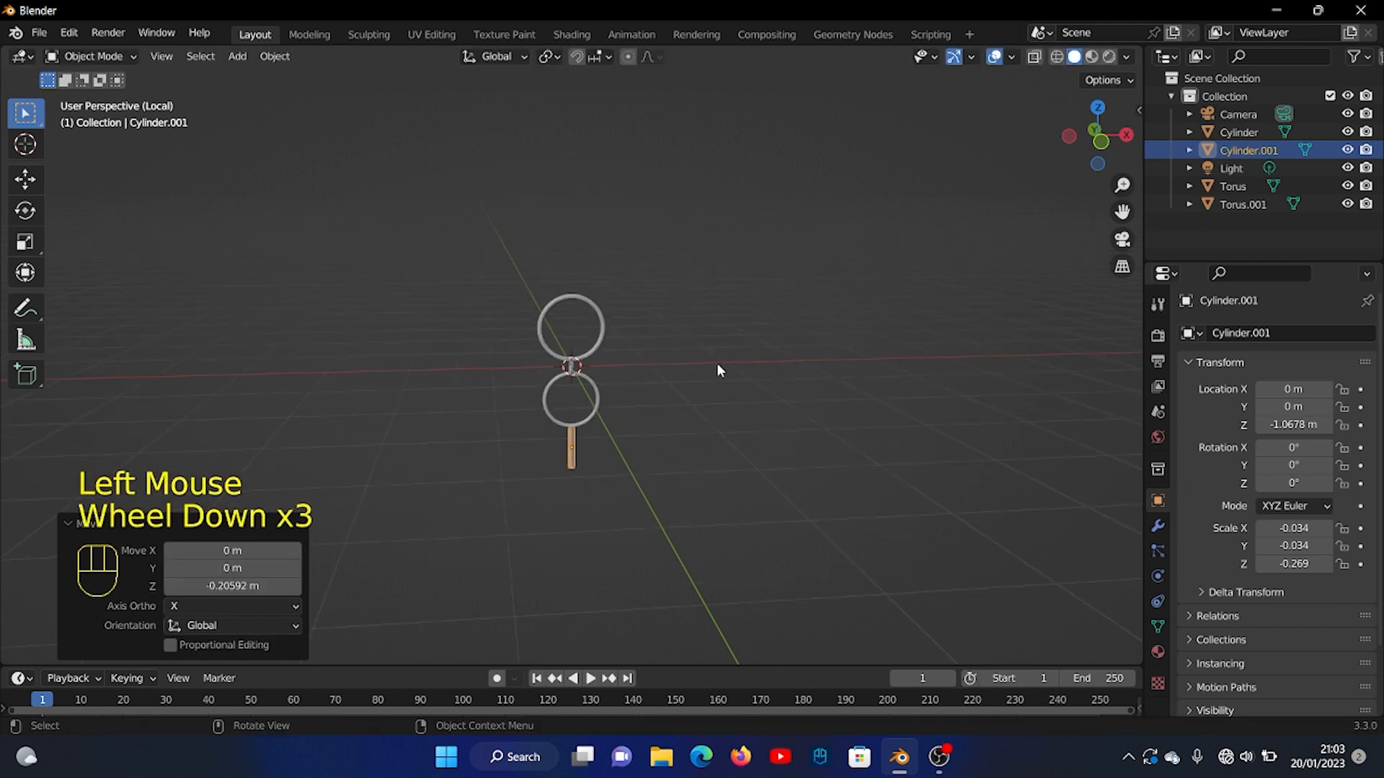
key(shift+a)
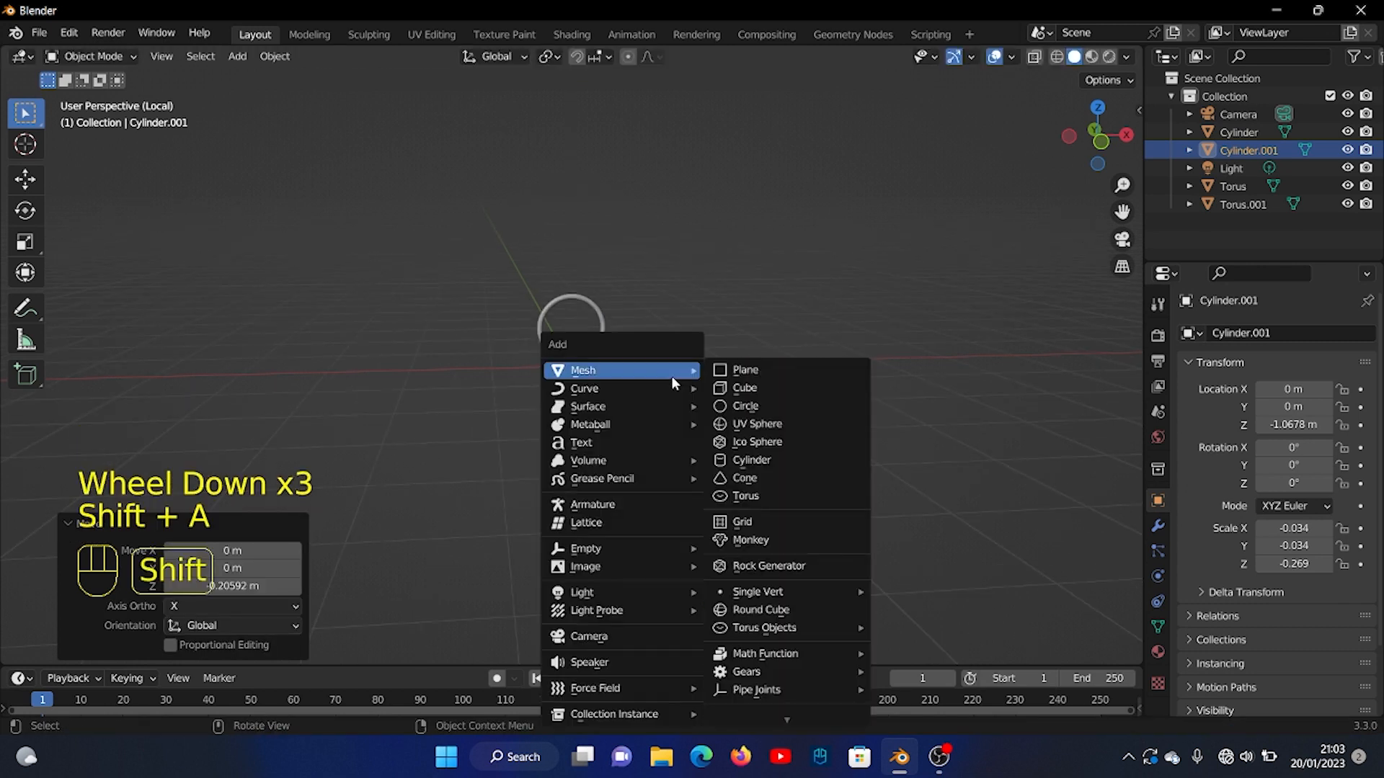
click(770, 469)
key(s)
key(z)
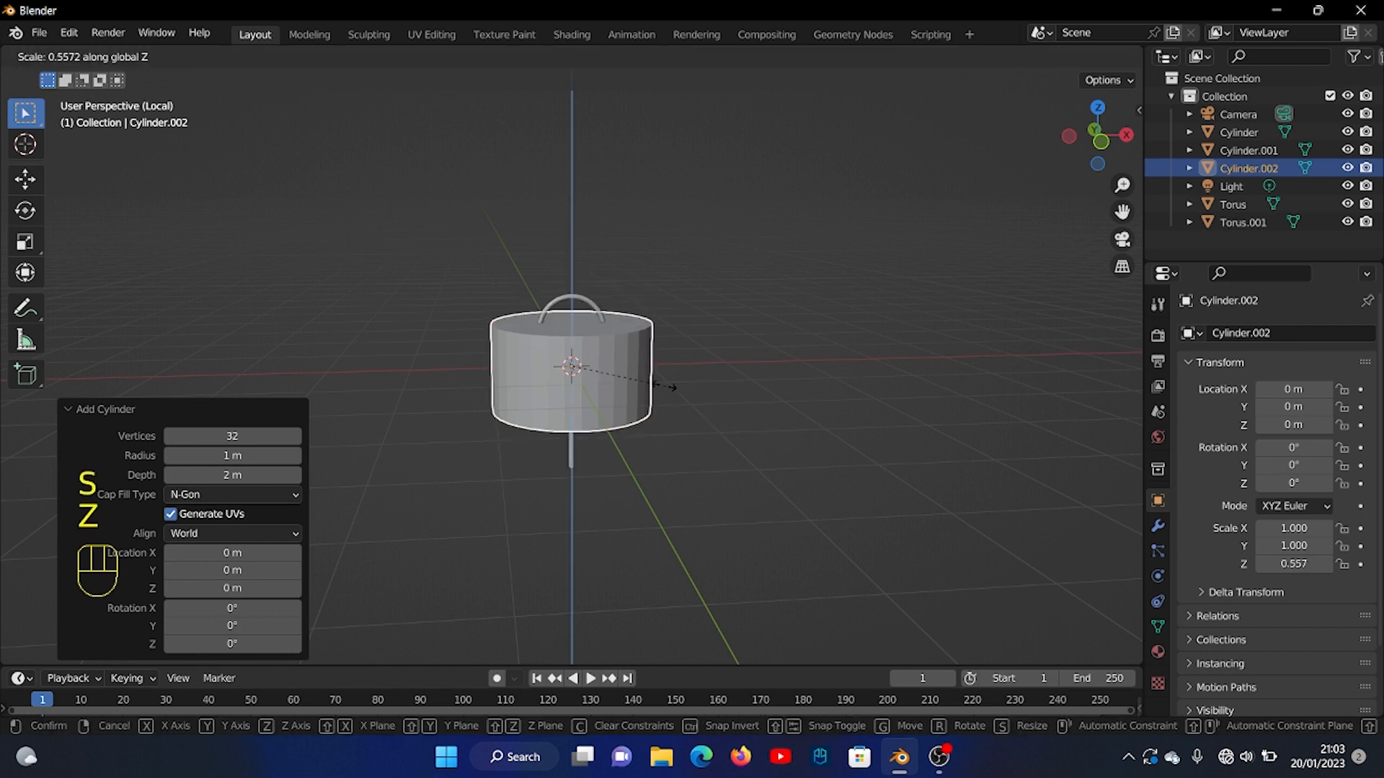
click(591, 372)
Move the flat disc down along Z to about -1.618 m, just below the stem.
key(g)
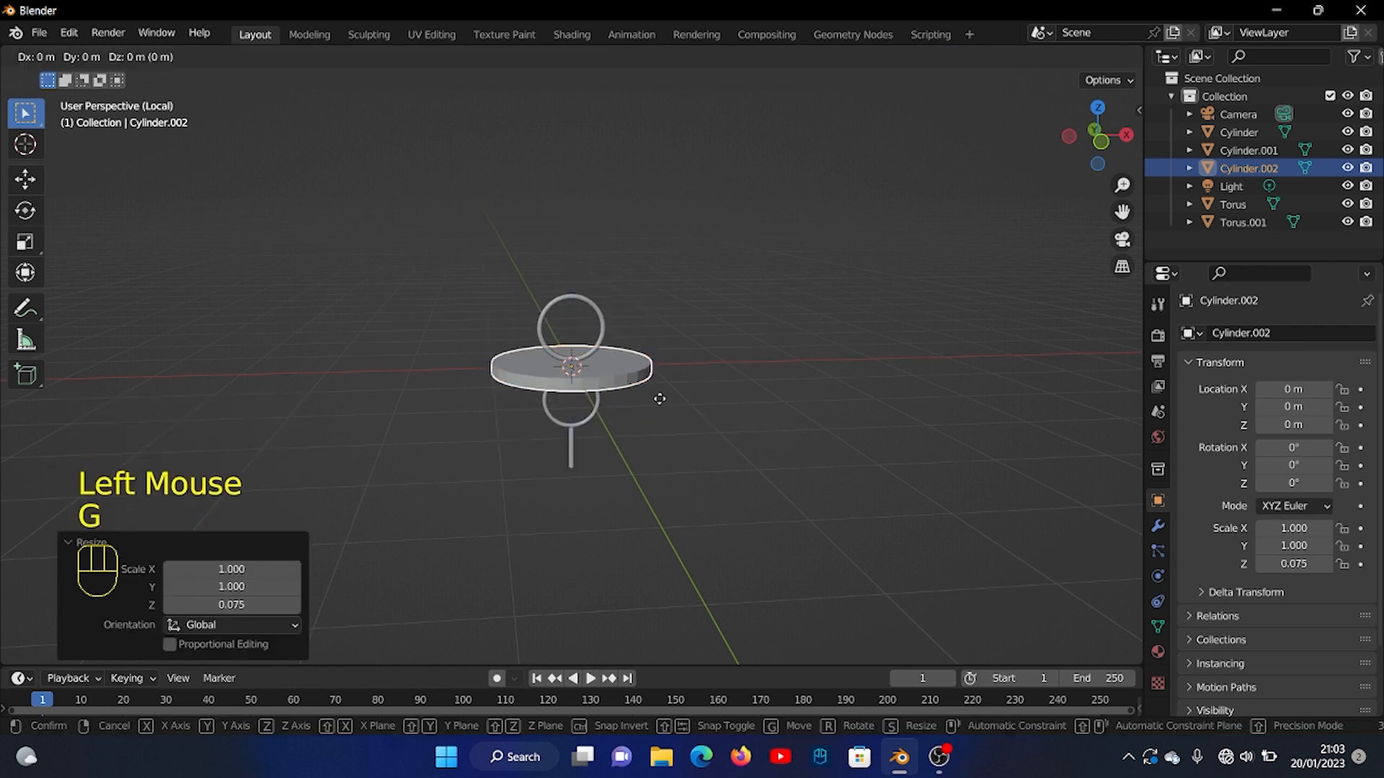
key(z)
click(630, 519)
middle_click(621, 499)
key(KP_1)
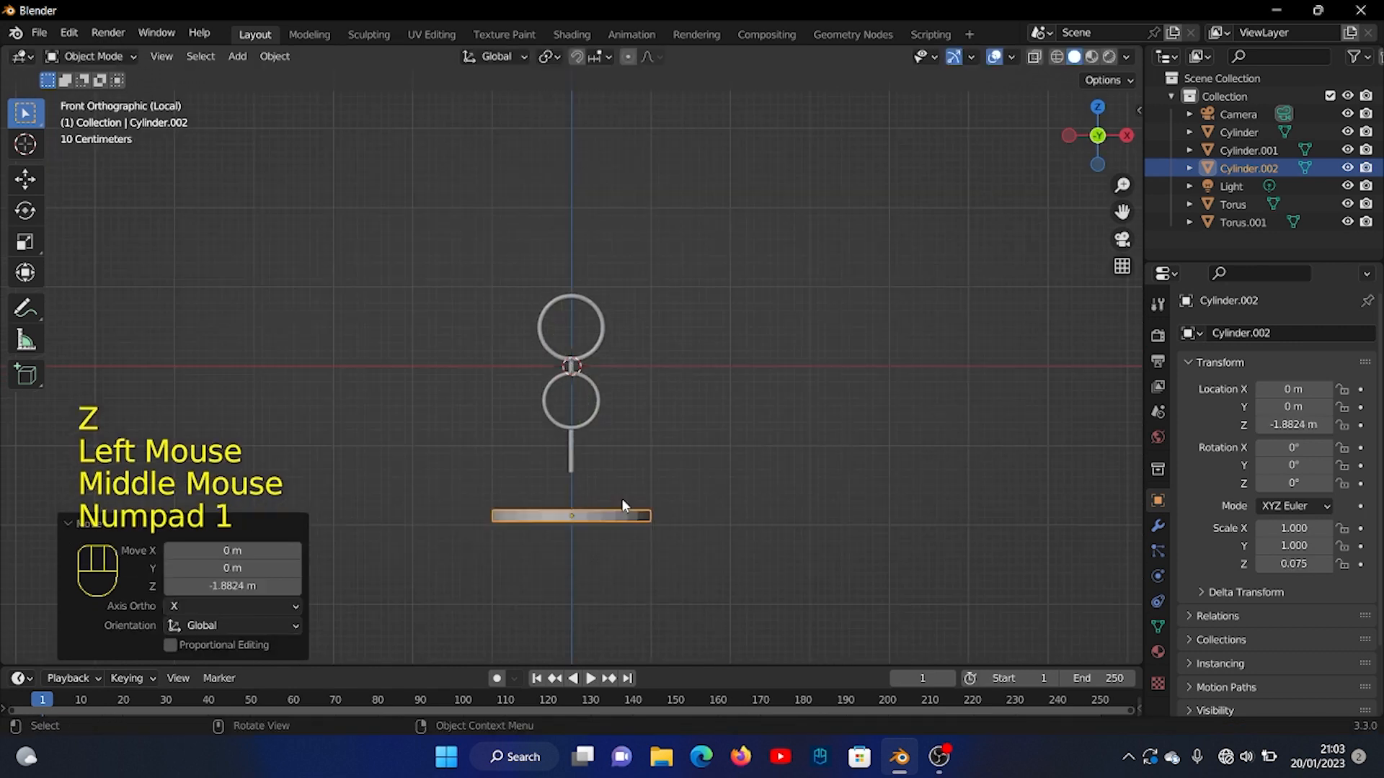
scroll(618, 528, up, 2)
key(g)
key(z)
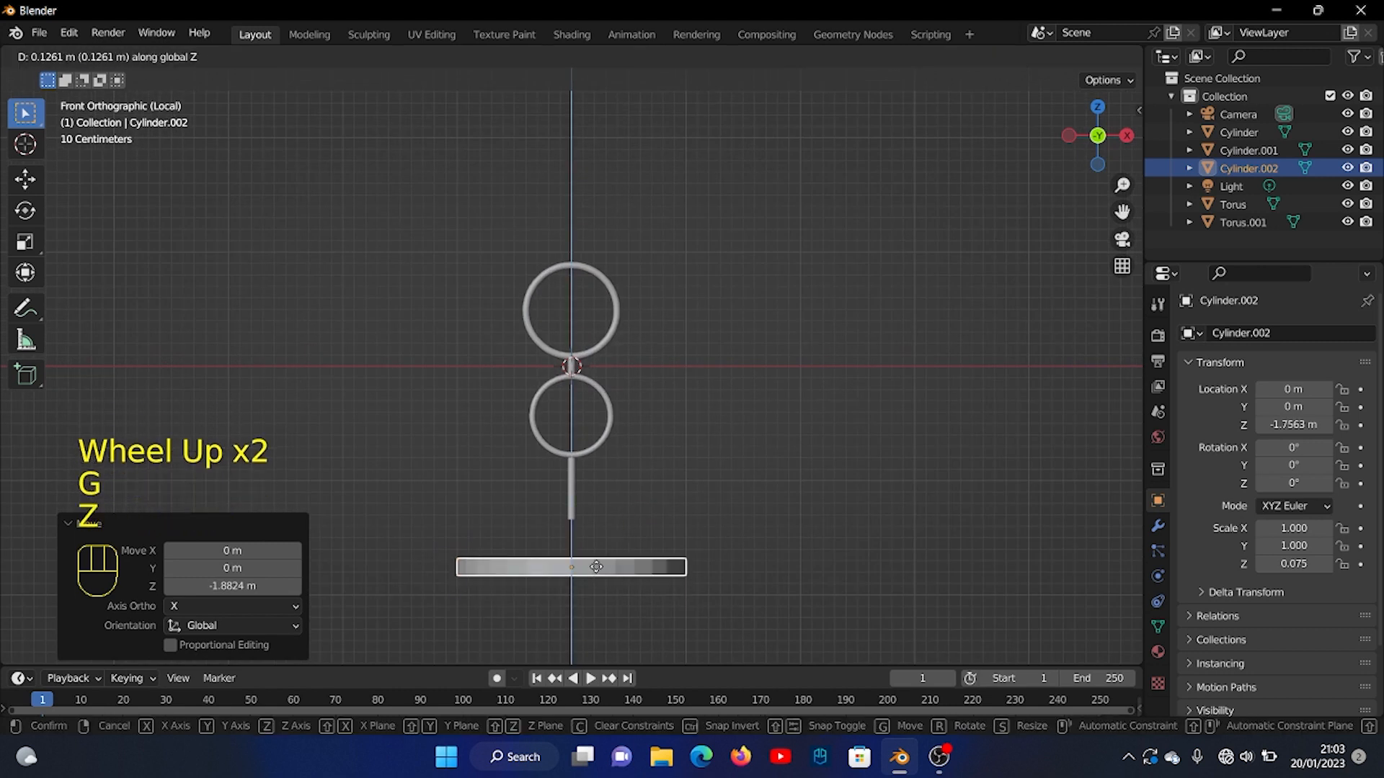
click(608, 559)
Duplicate the base disc about 0.158 m upward along Z and scale the copy to about 0.824.
key(shift+d)
key(z)
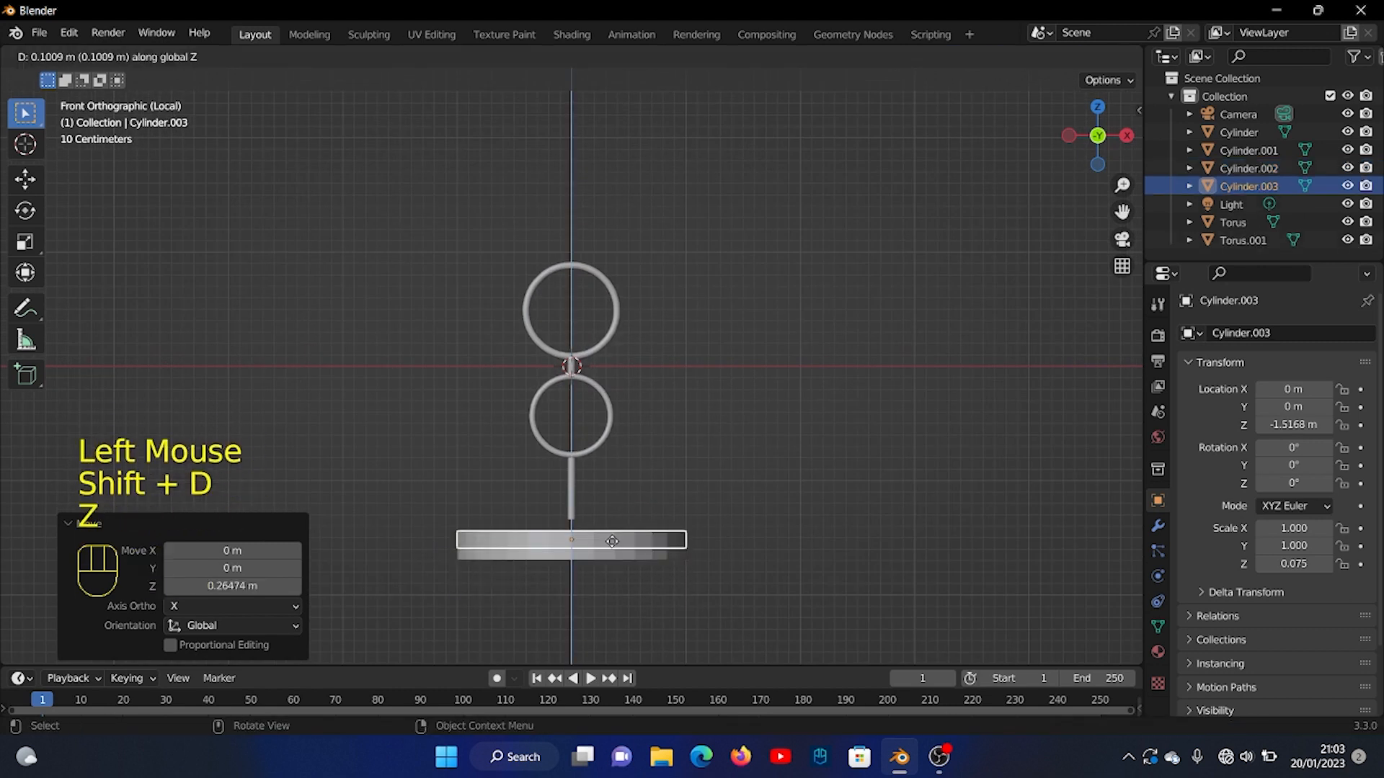
click(618, 536)
key(s)
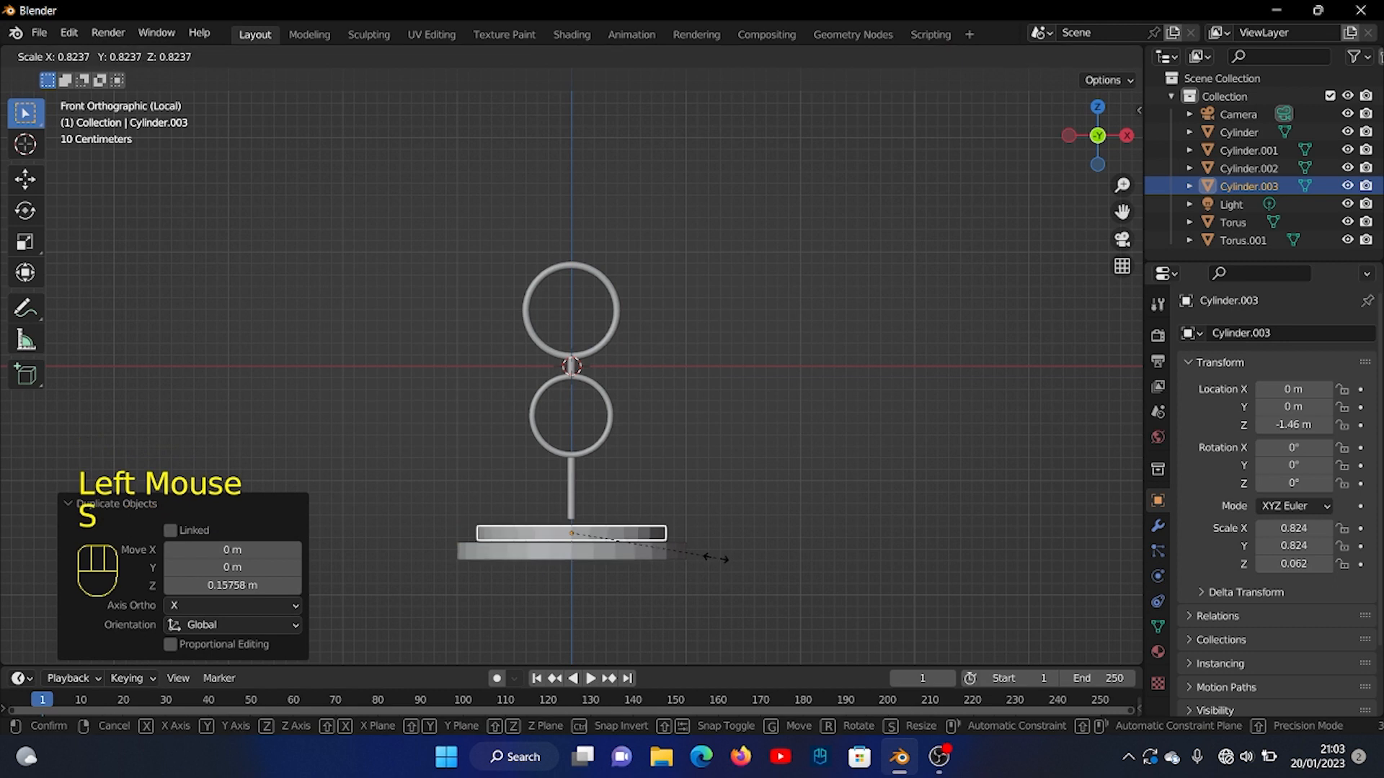
click(622, 532)
Lower the upper disc about 0.03 m onto the base and thicken it to a Z scale of about 0.146.
key(g)
key(z)
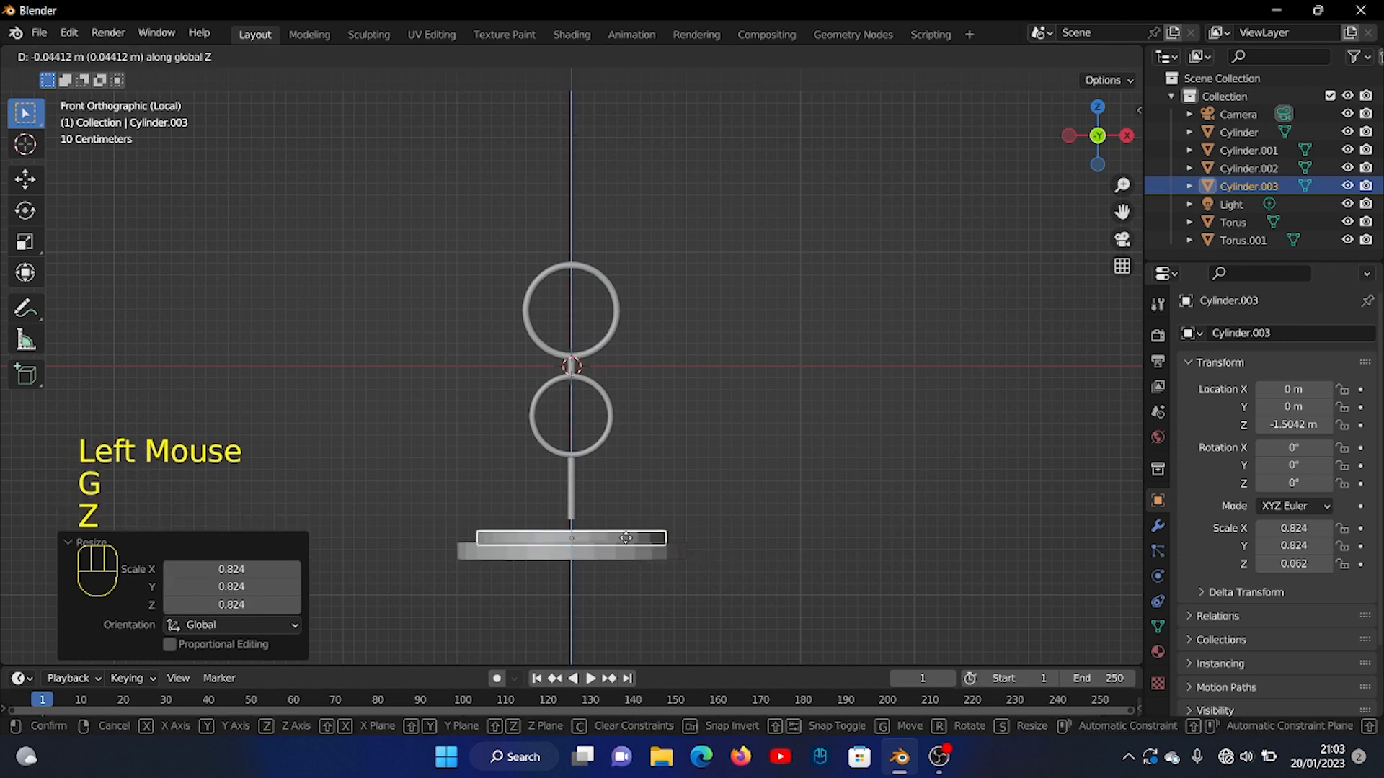
click(624, 537)
key(s)
key(z)
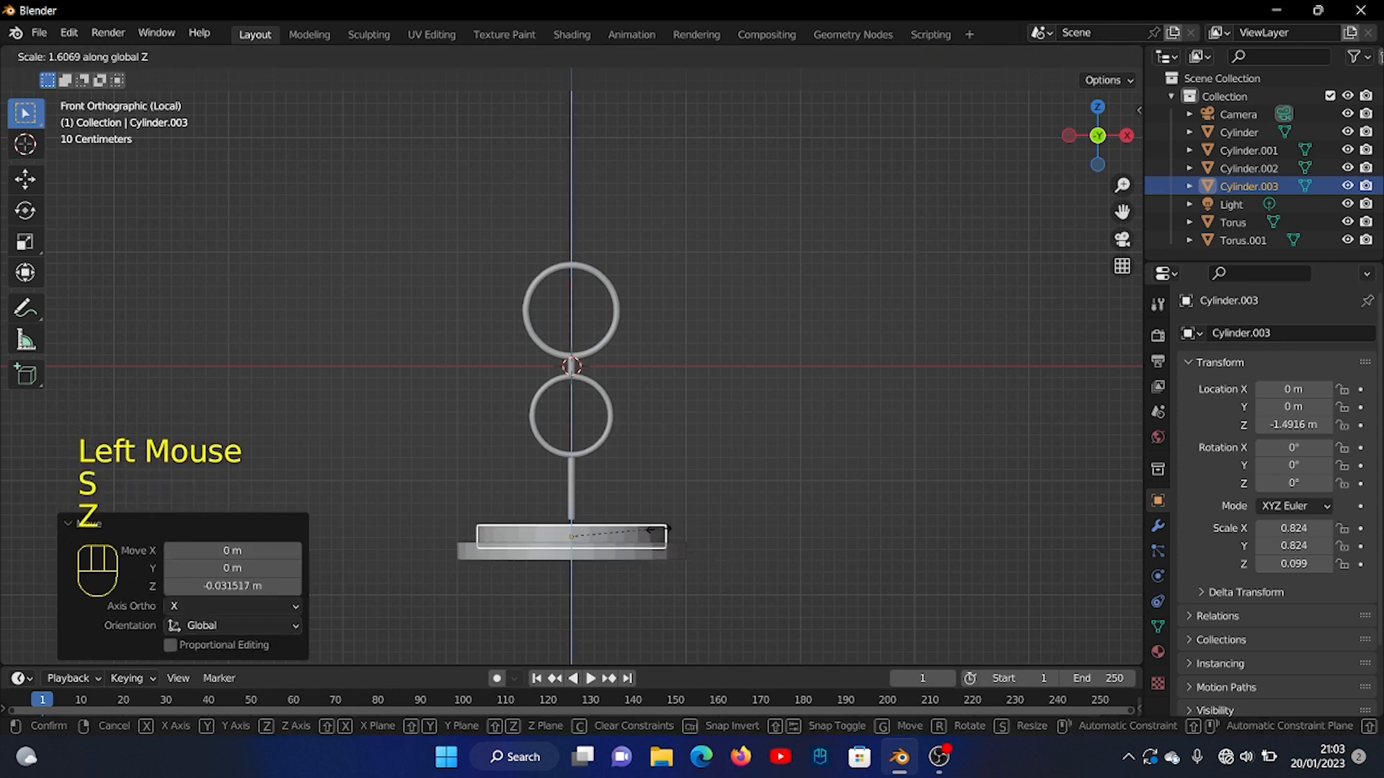
click(696, 518)
Raise both base discs together about 0.076 m along Z to meet the stem, and deselect them.
click(684, 553)
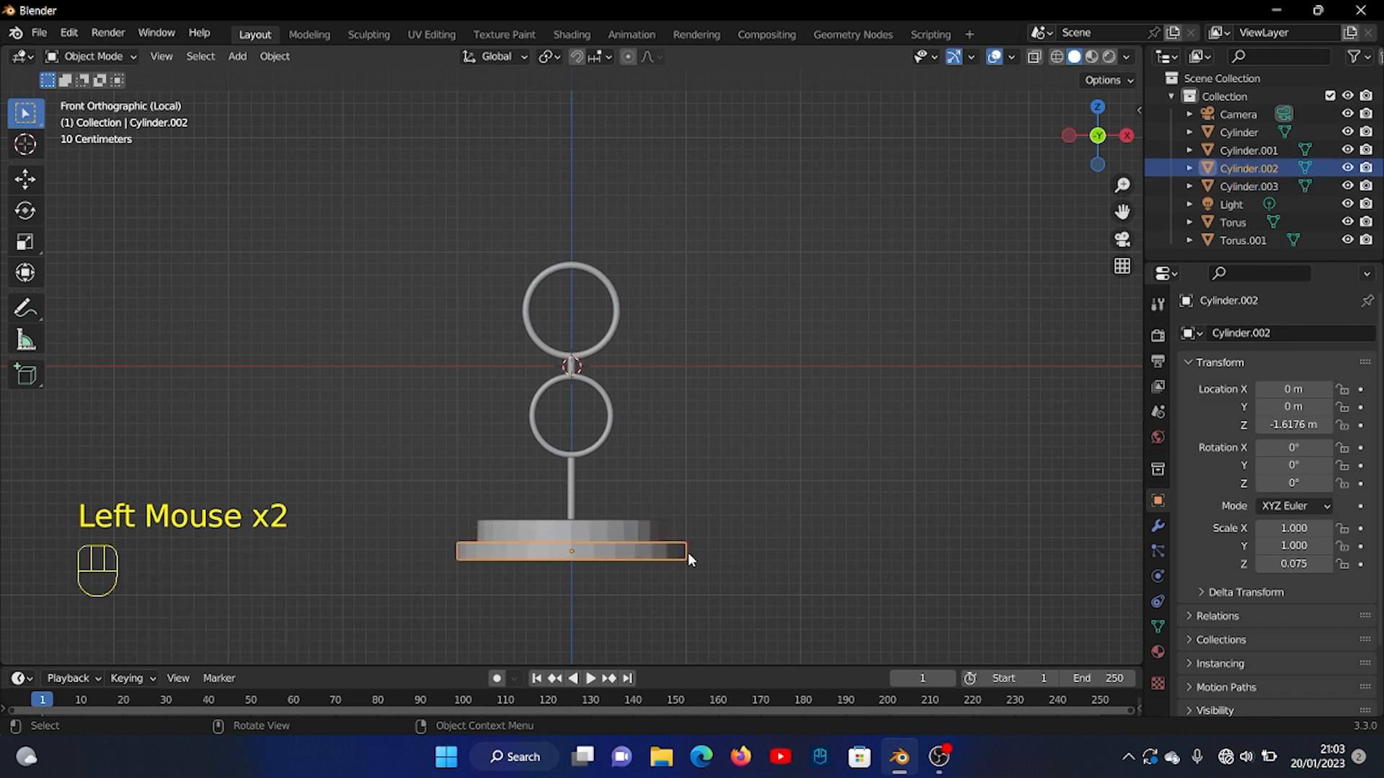
shift+click(645, 539)
key(g)
key(z)
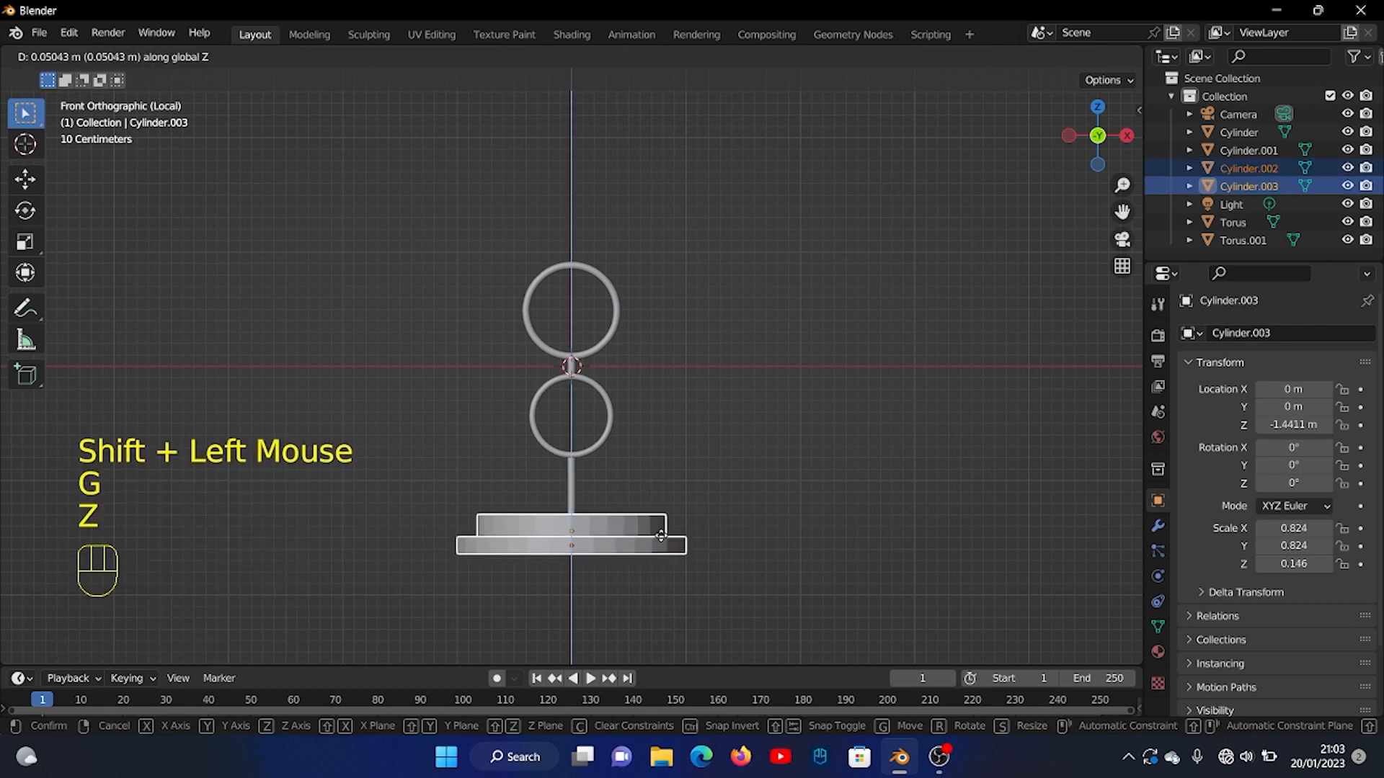
click(661, 536)
click(653, 455)
Add a mesh circle at the origin and rotate it 90° about X so it faces the front view.
key(shift+a)
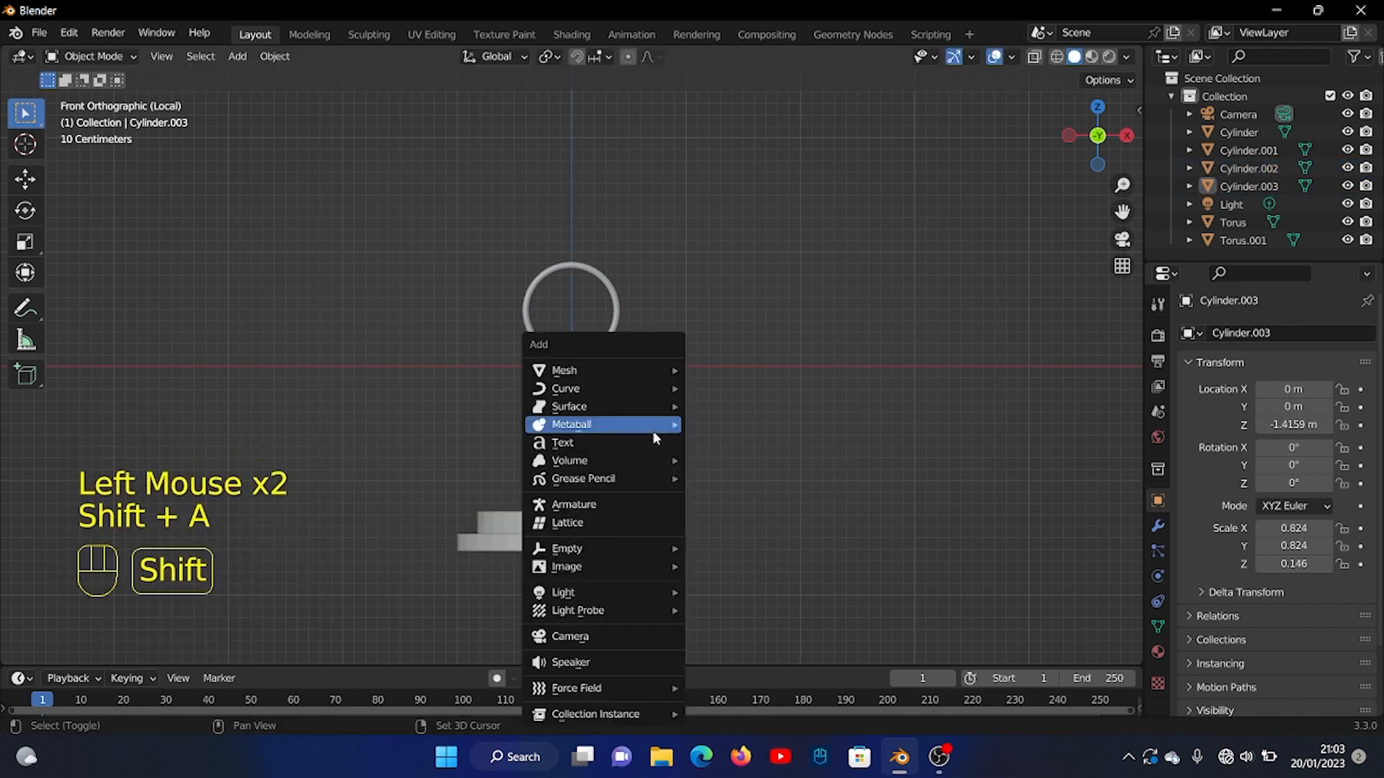
mouse_move(615, 369)
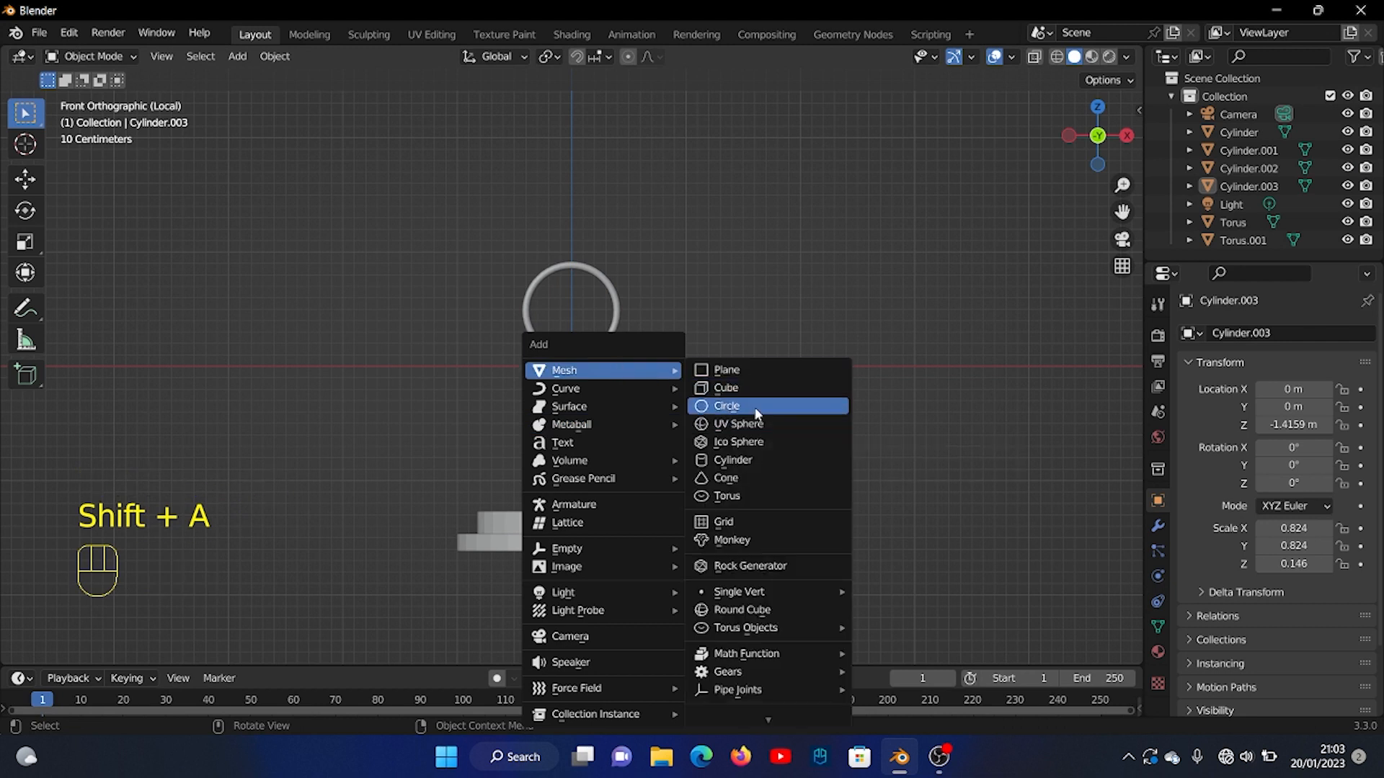
click(726, 405)
key(r)
key(KP_9)
key(KP_0)
click(670, 394)
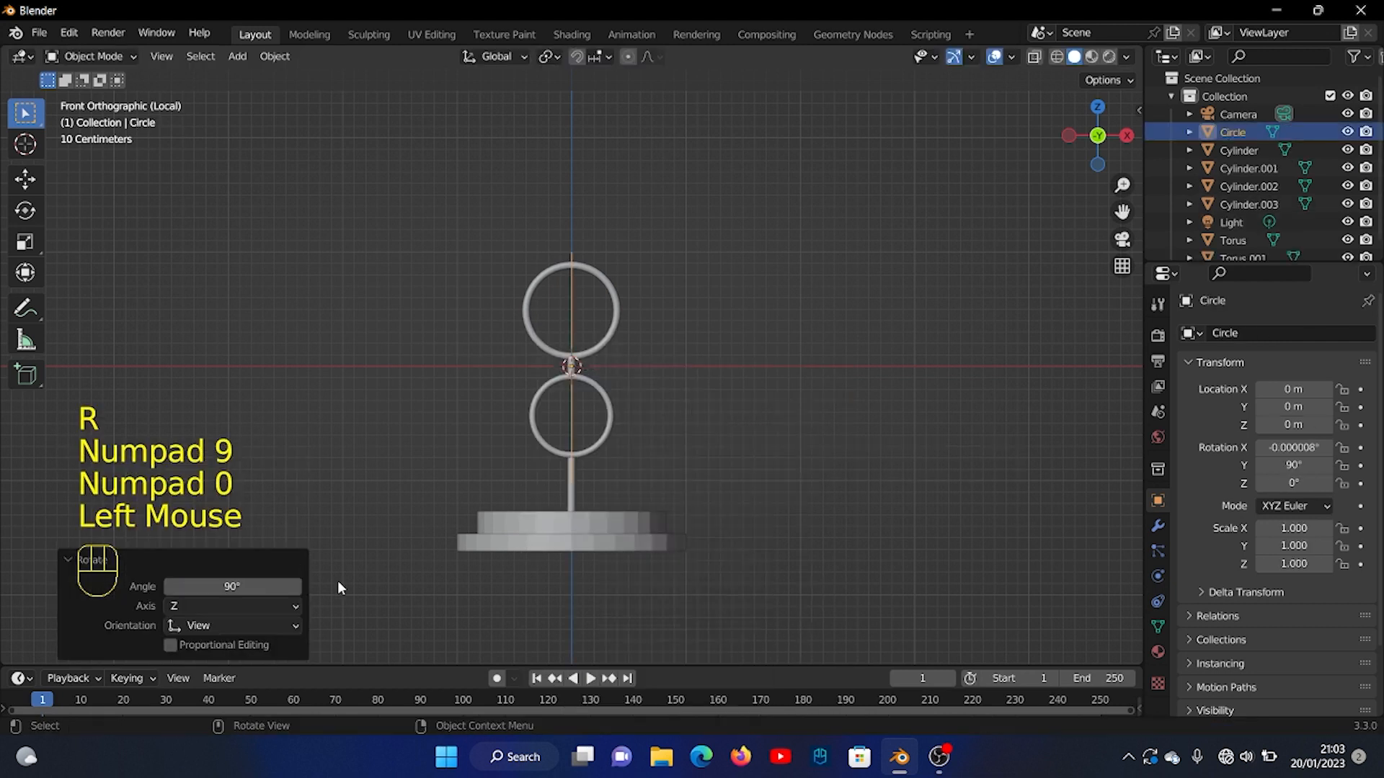
click(274, 606)
click(253, 630)
Shrink the circle to a scale of about 0.339 and raise it about 0.485 m along Z inside the upper ring.
key(s)
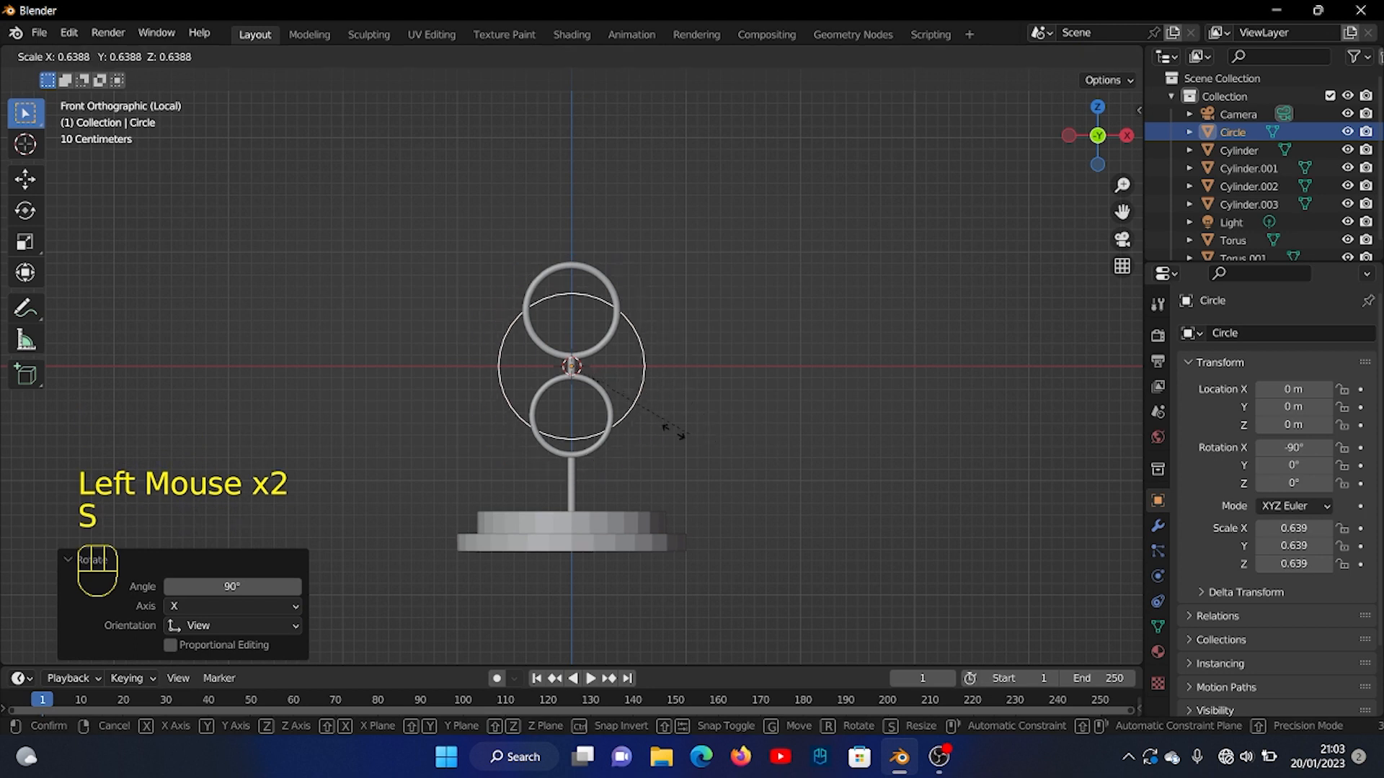
click(630, 418)
key(g)
key(z)
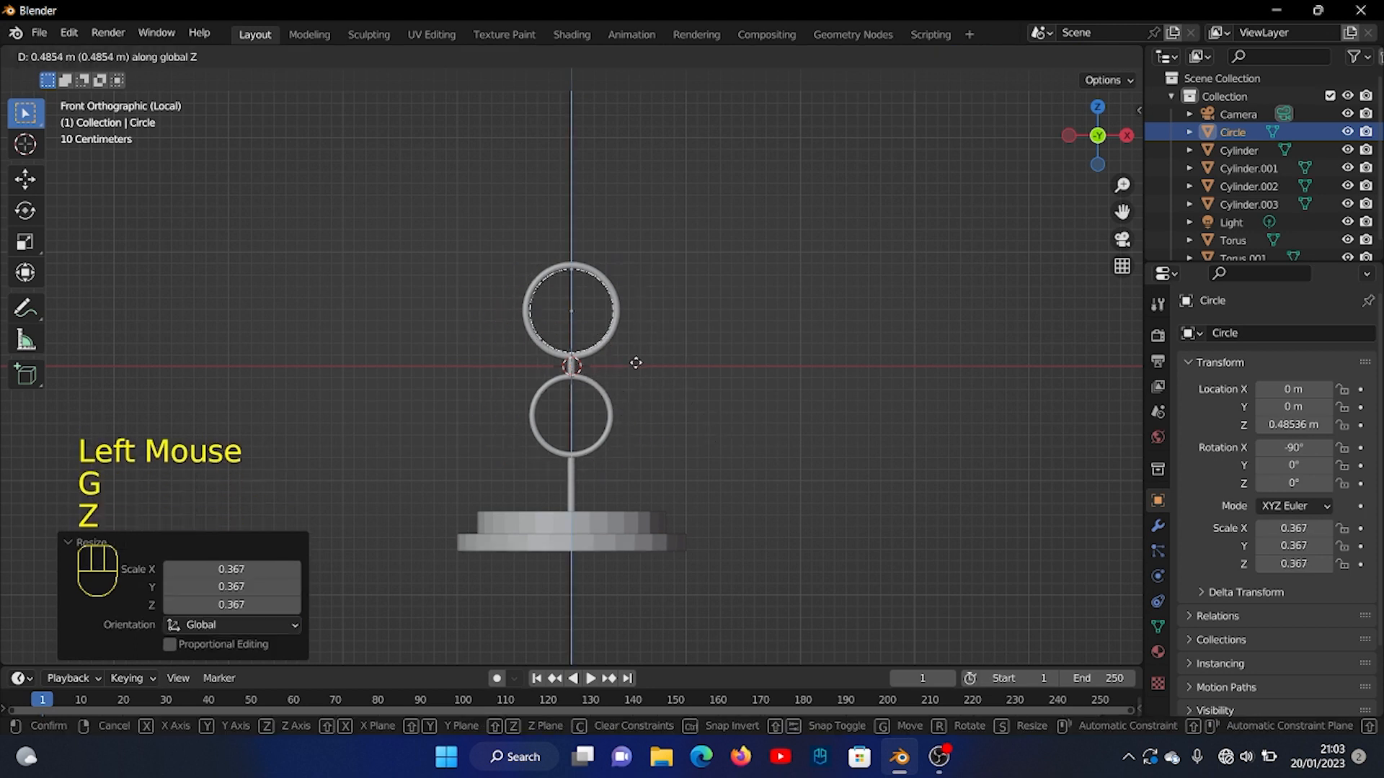
click(638, 362)
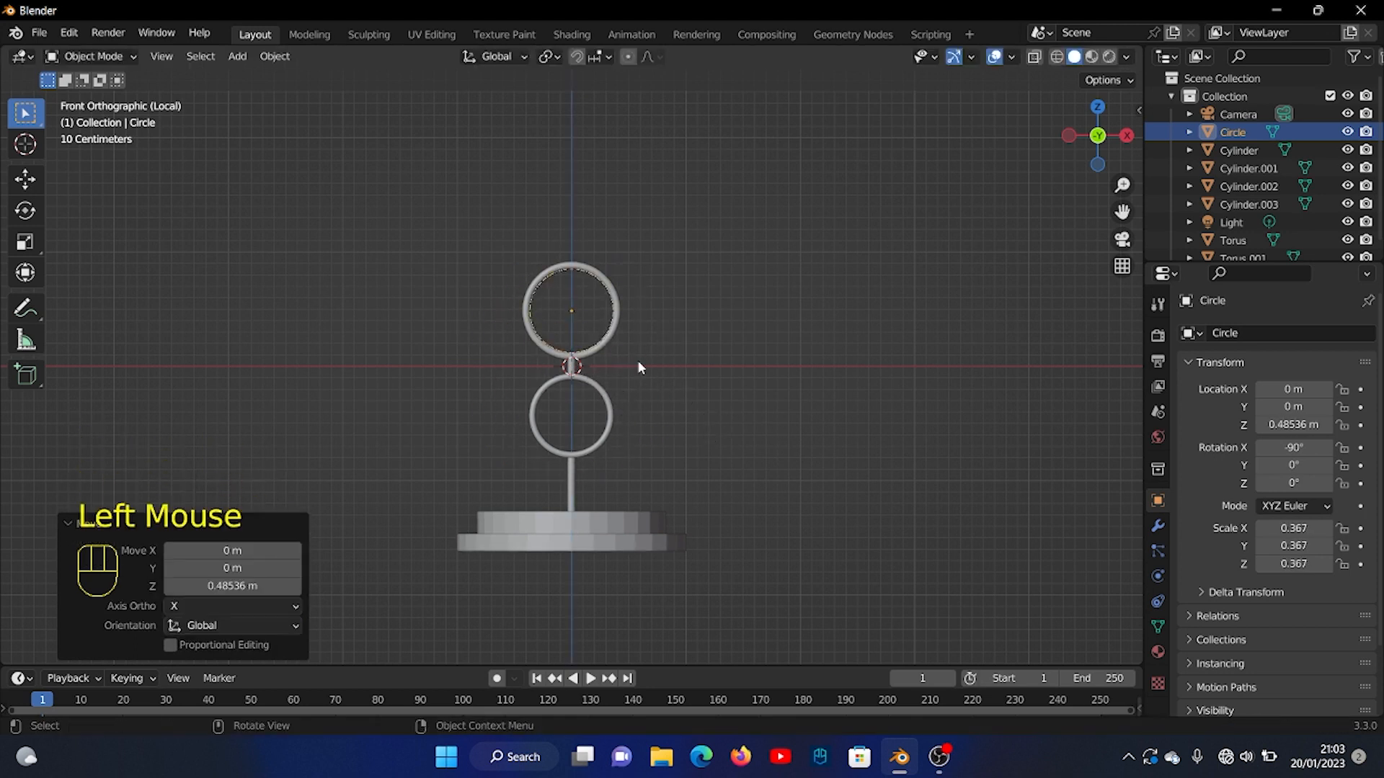
key(s)
click(723, 373)
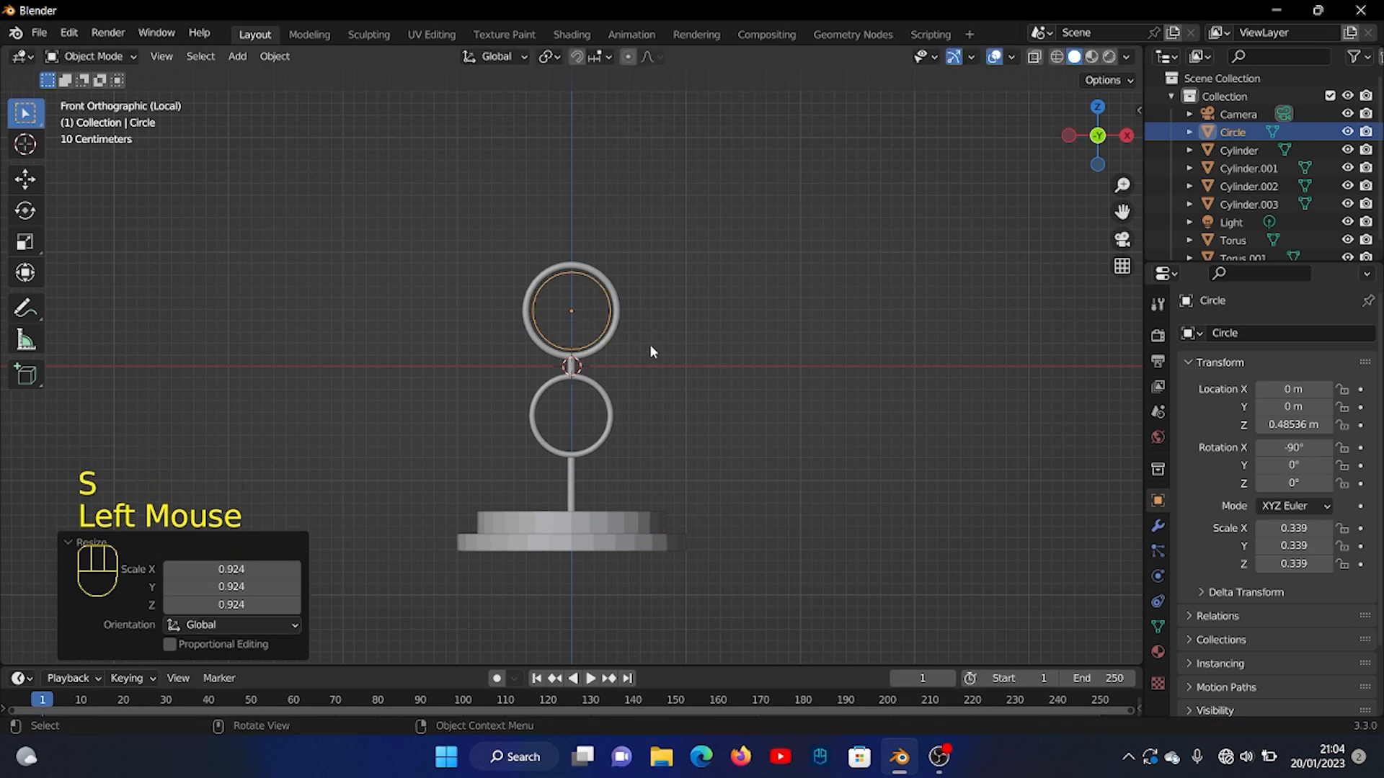
Fill the circle with a Grid Fill of span 8 and offset -4, and return to Object Mode.
scroll(650, 352, up, 2)
key(Tab)
key(ctrl+f)
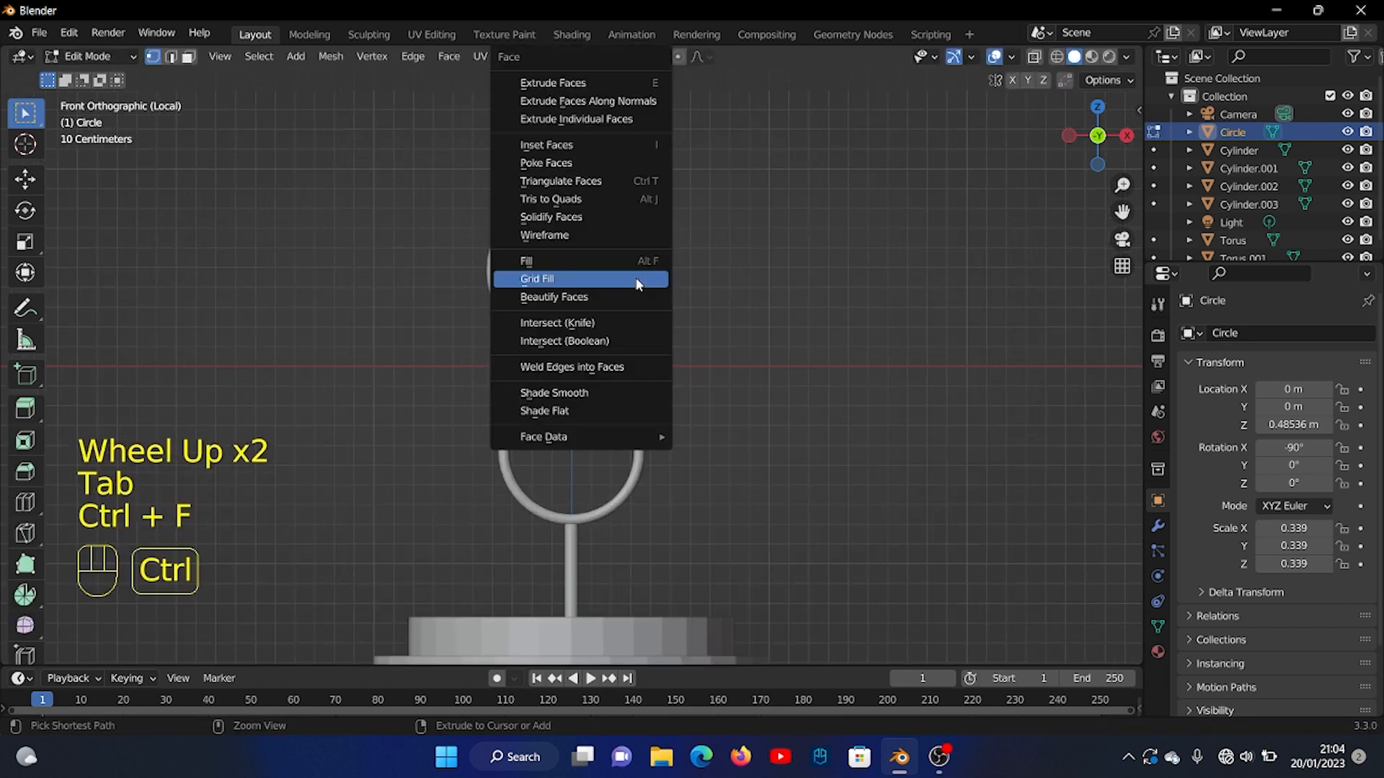
click(638, 284)
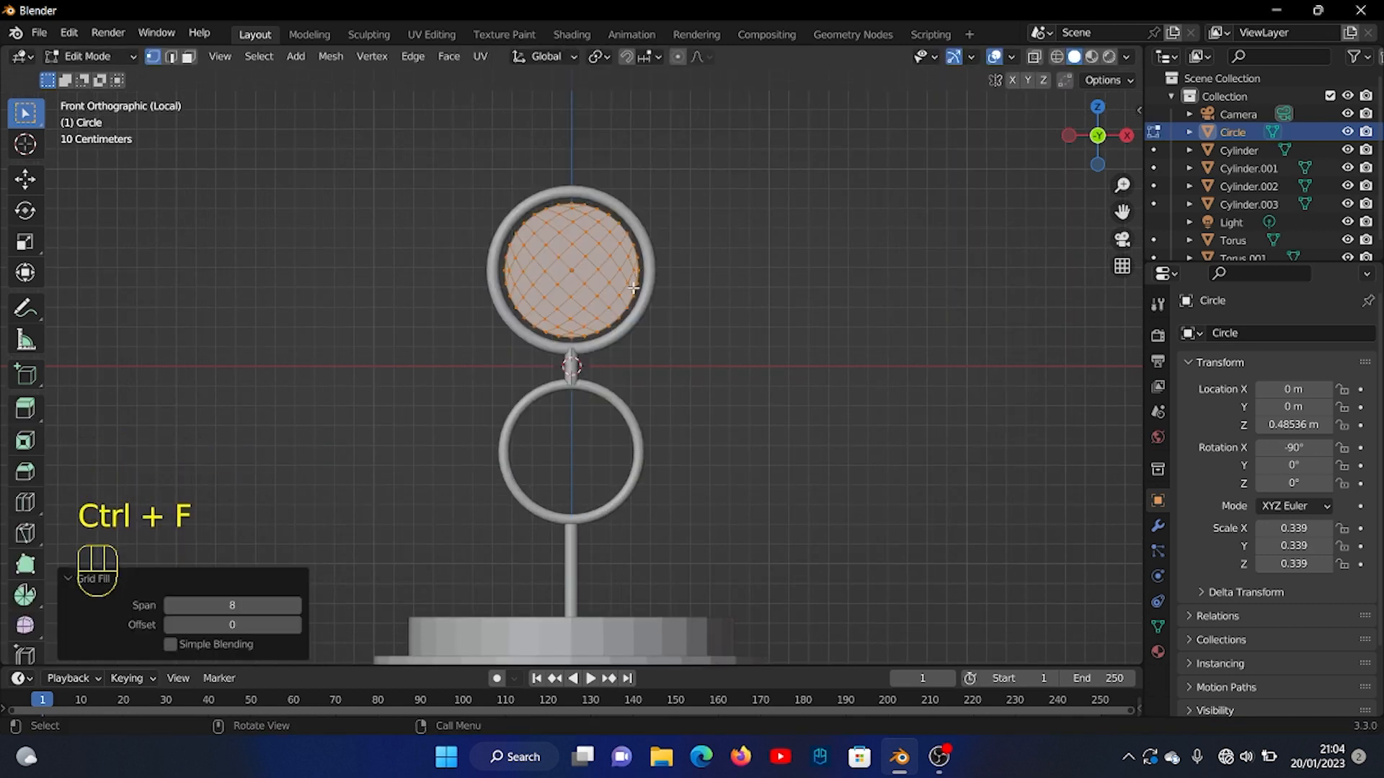
click(170, 632)
click(170, 631)
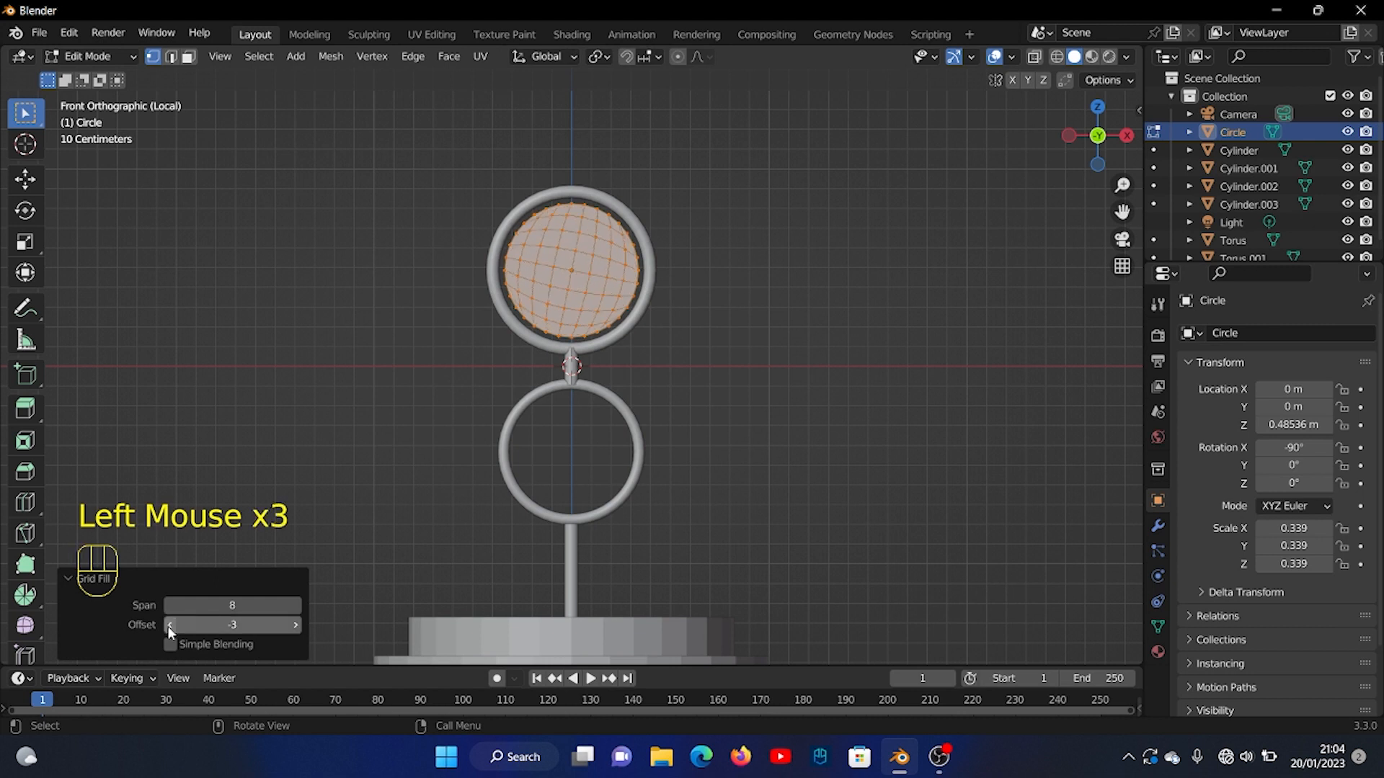
click(170, 632)
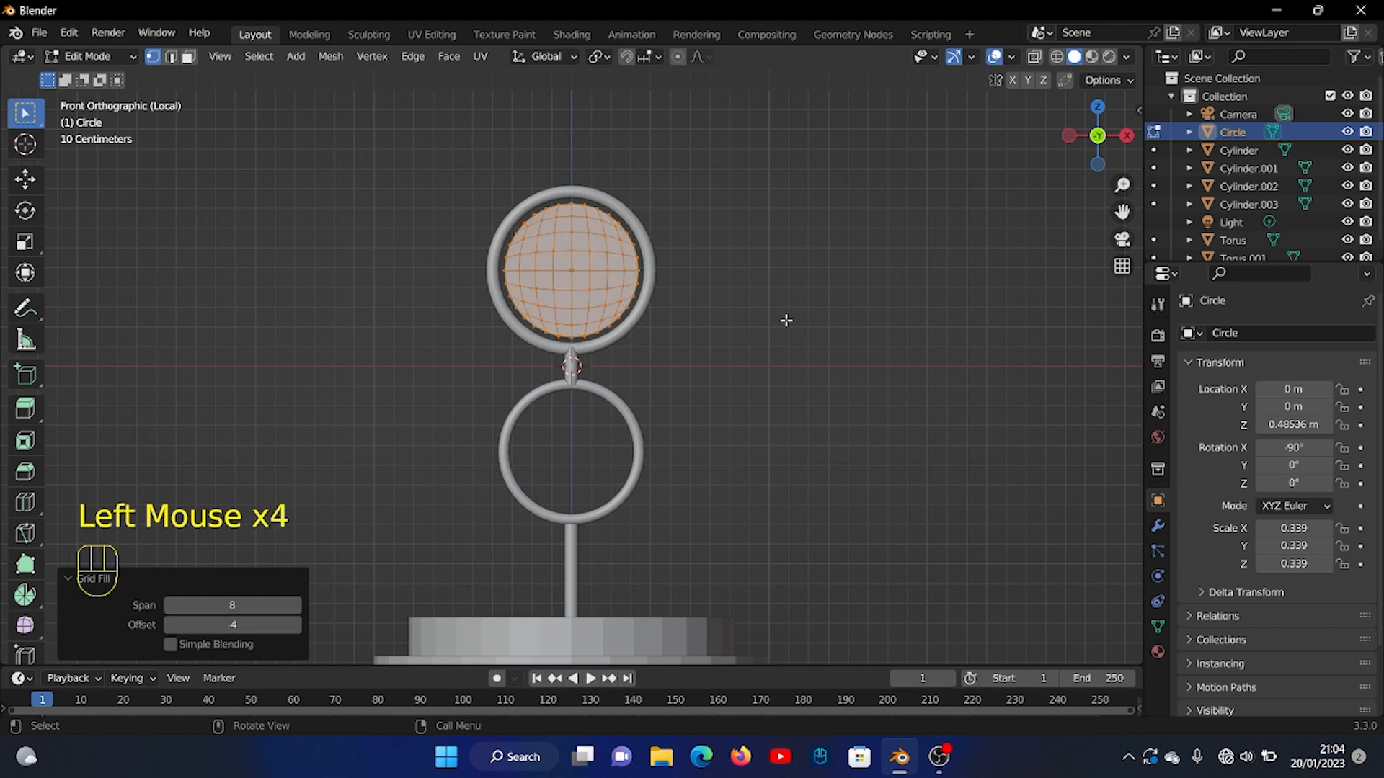
key(Tab)
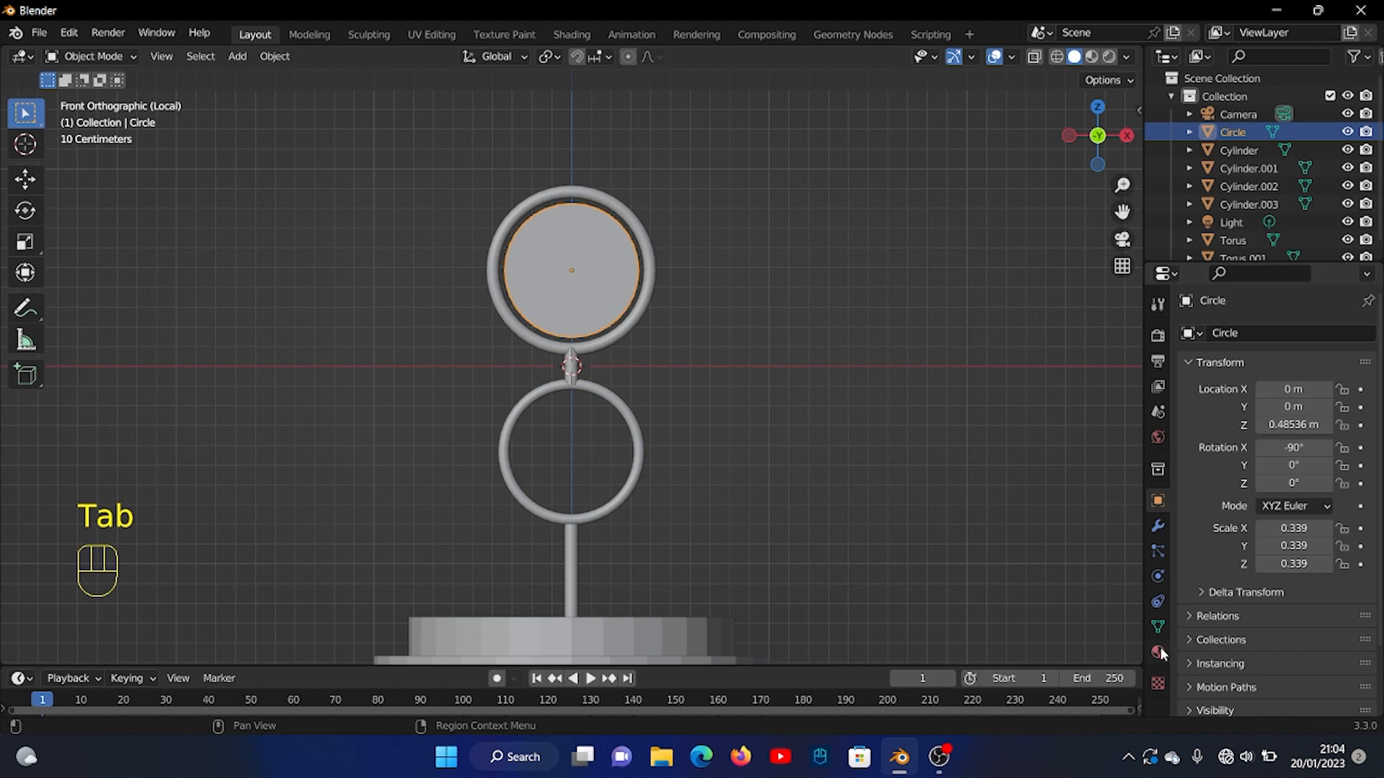
Add an emitter particle system to the filled circle, render its particles as Object, and briefly play the animation.
click(1158, 552)
click(1368, 333)
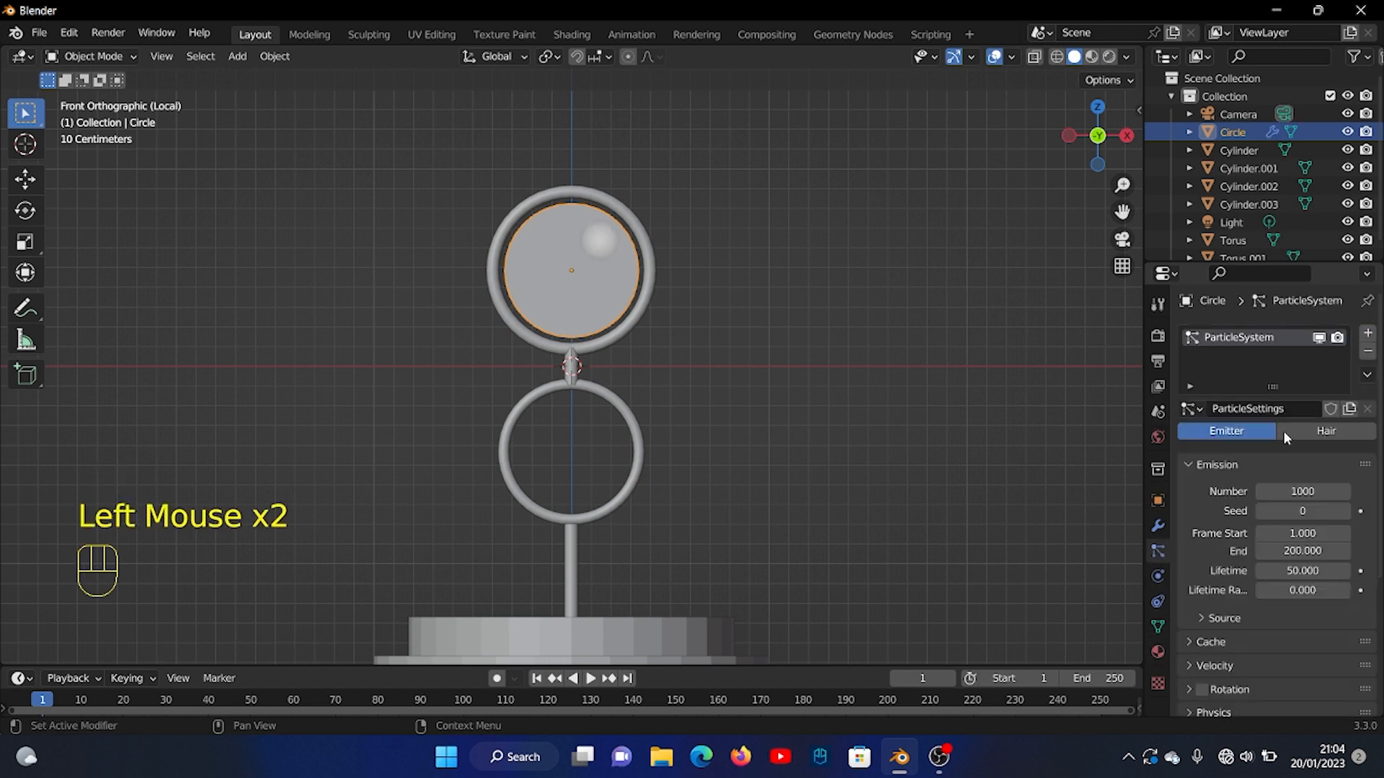
scroll(1264, 504, down, 8)
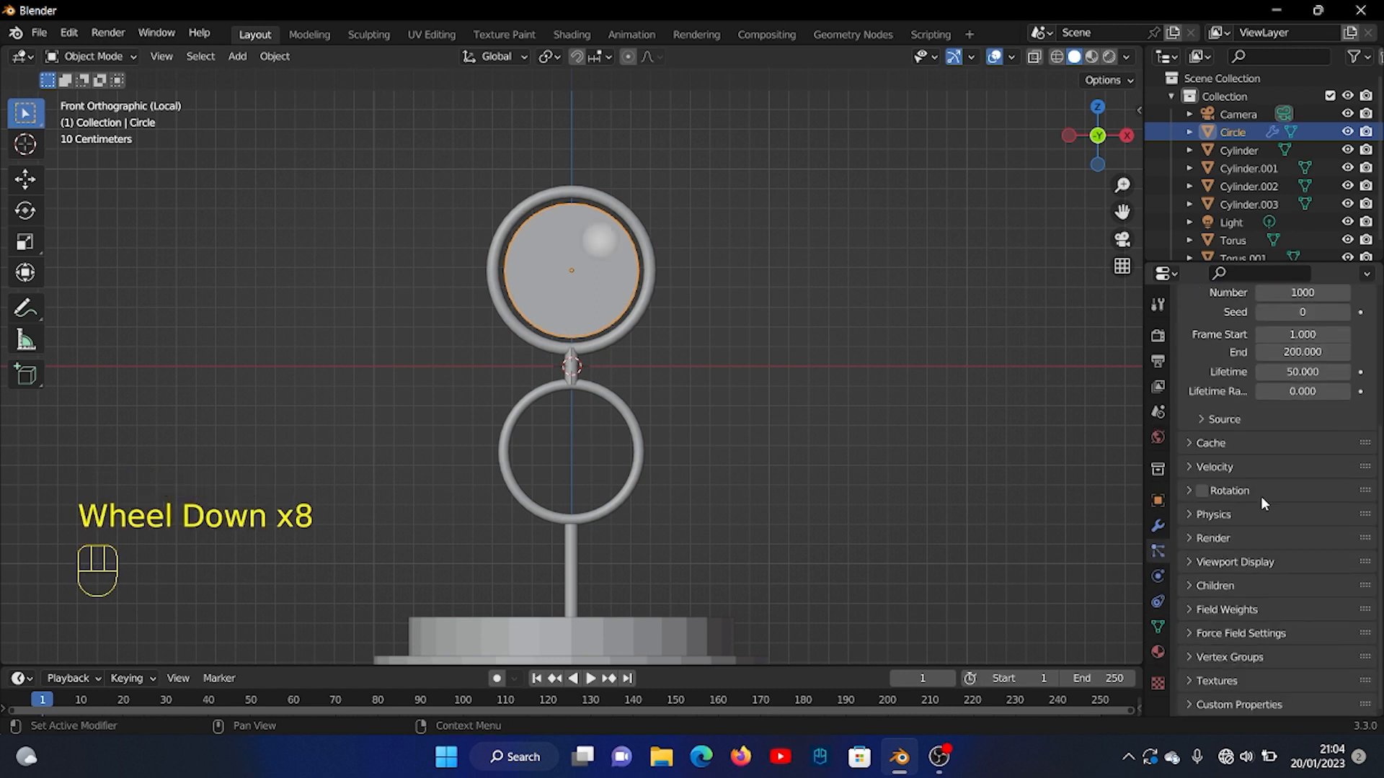
click(1191, 537)
scroll(1192, 535, down, 1)
click(1306, 507)
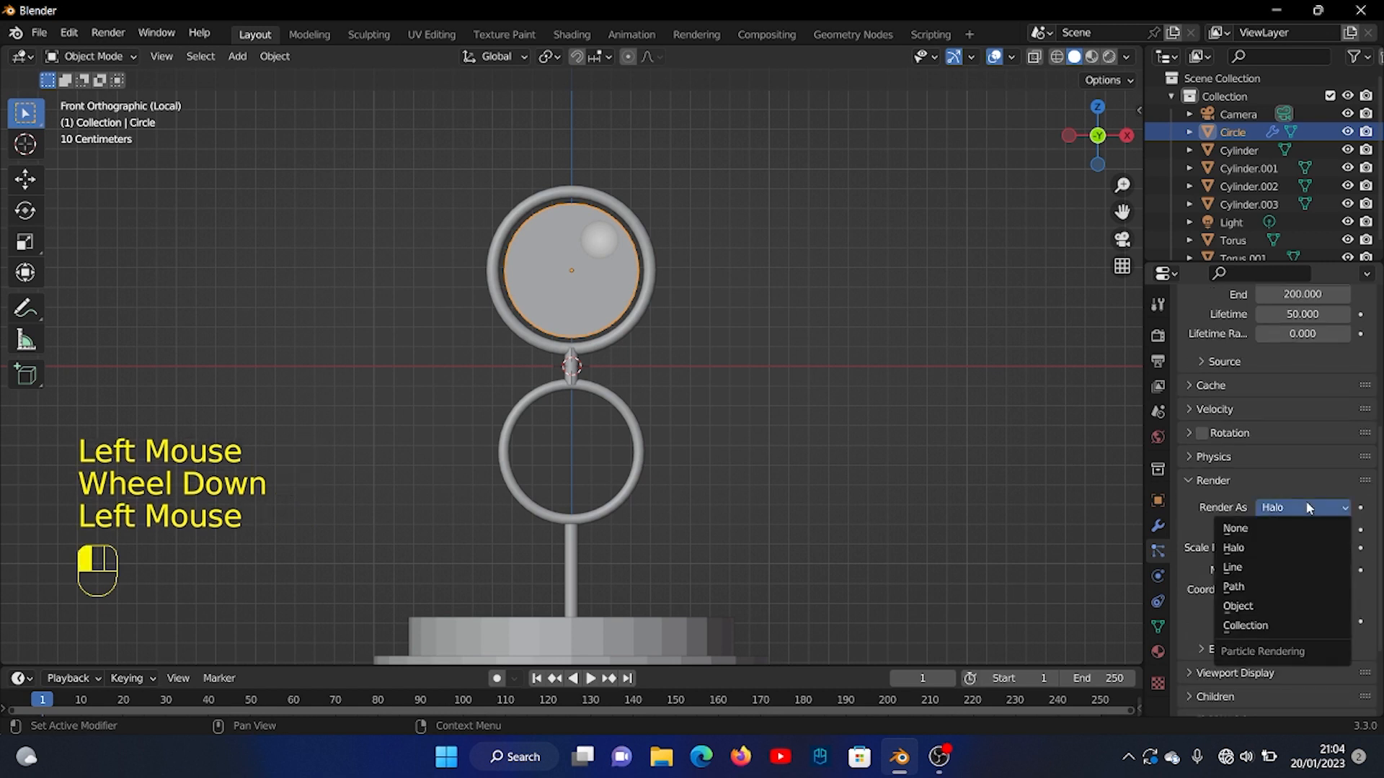
click(1240, 606)
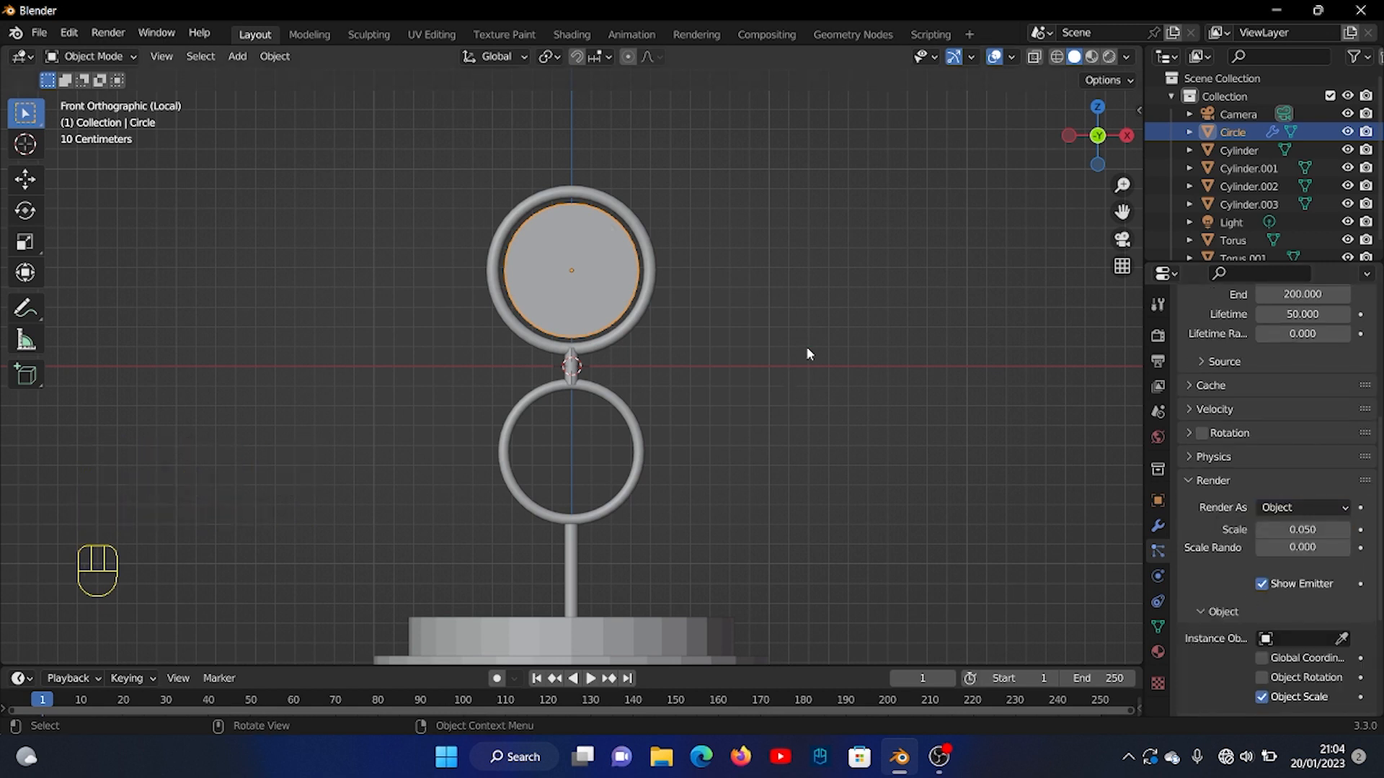
click(585, 679)
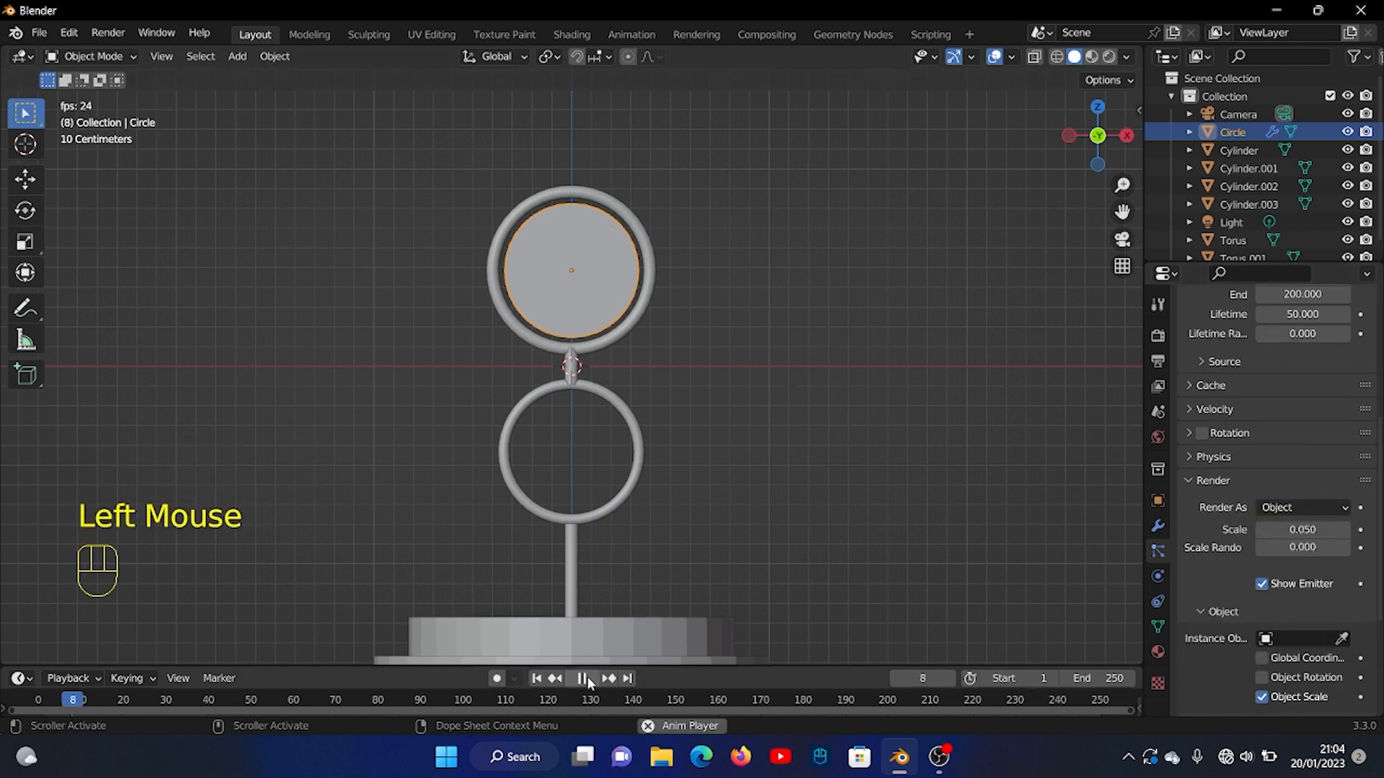
click(586, 679)
Add a metaball ball, scale it to about 0.147, and move it about 1.45 m along X, away from the ornament.
key(shift+a)
mouse_move(855, 372)
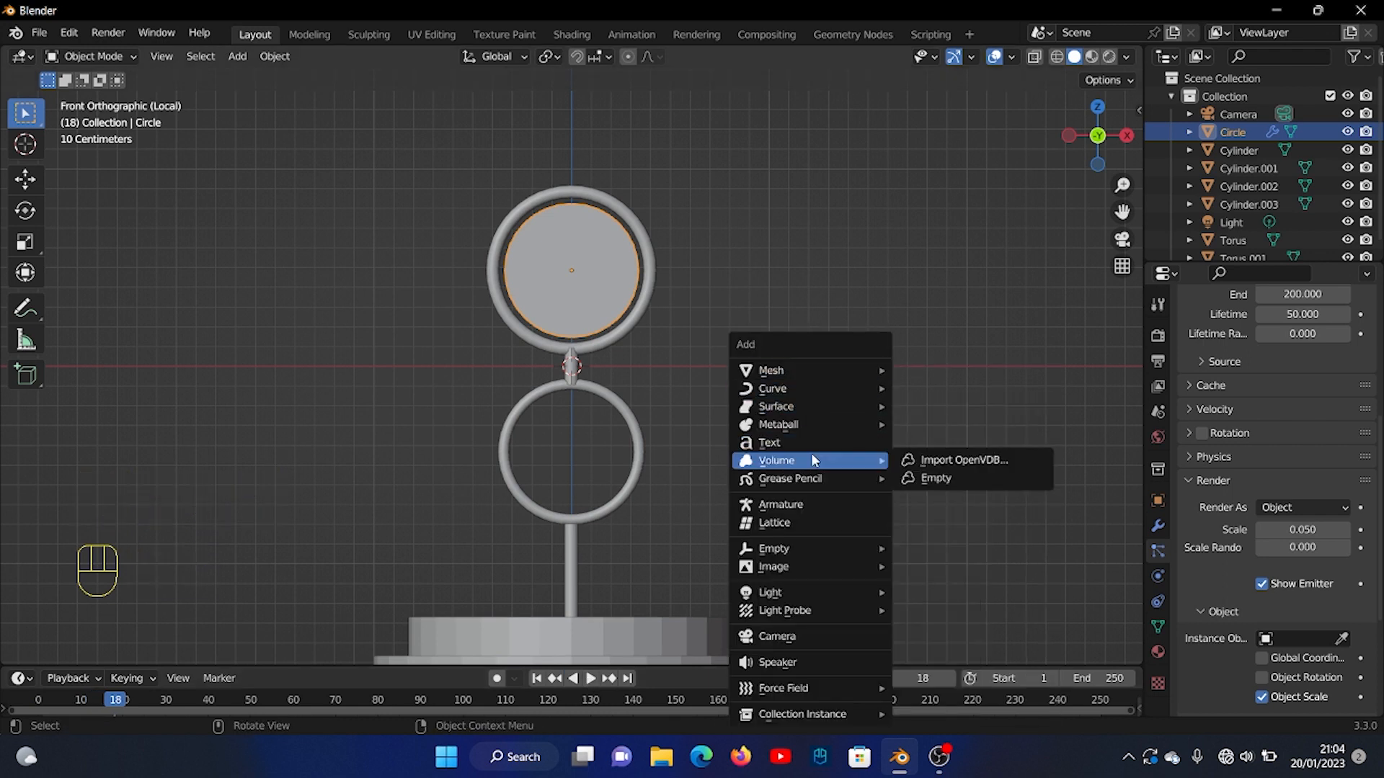
mouse_move(829, 408)
click(930, 425)
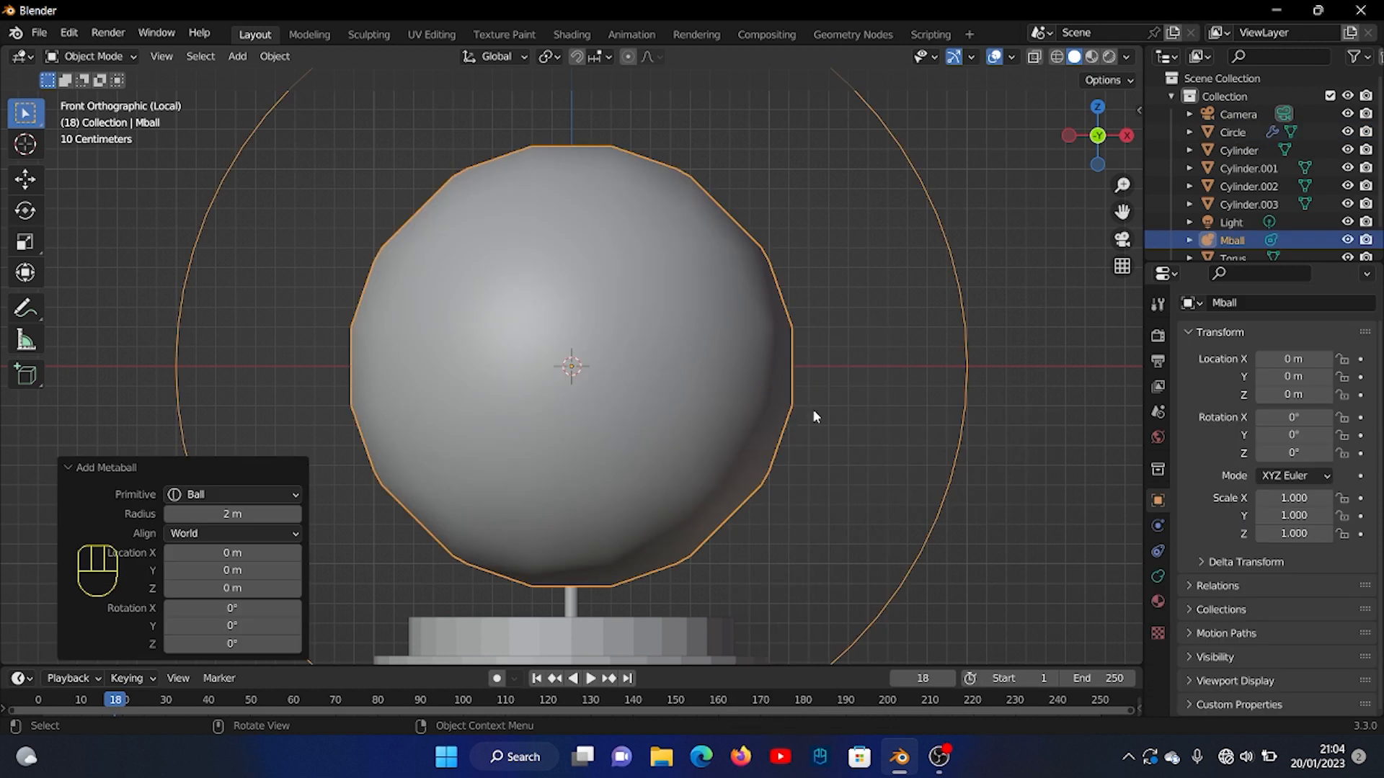
key(s)
click(617, 387)
key(g)
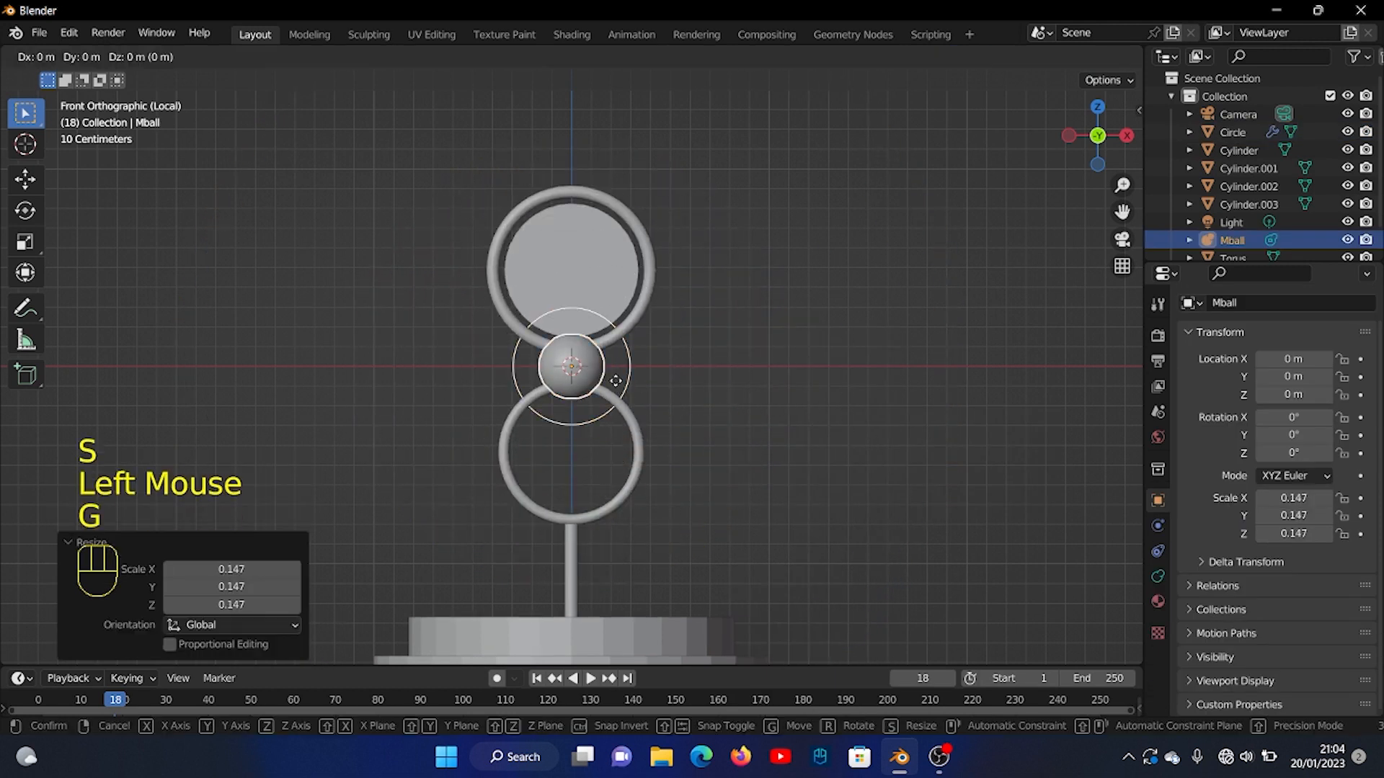
key(y)
key(x)
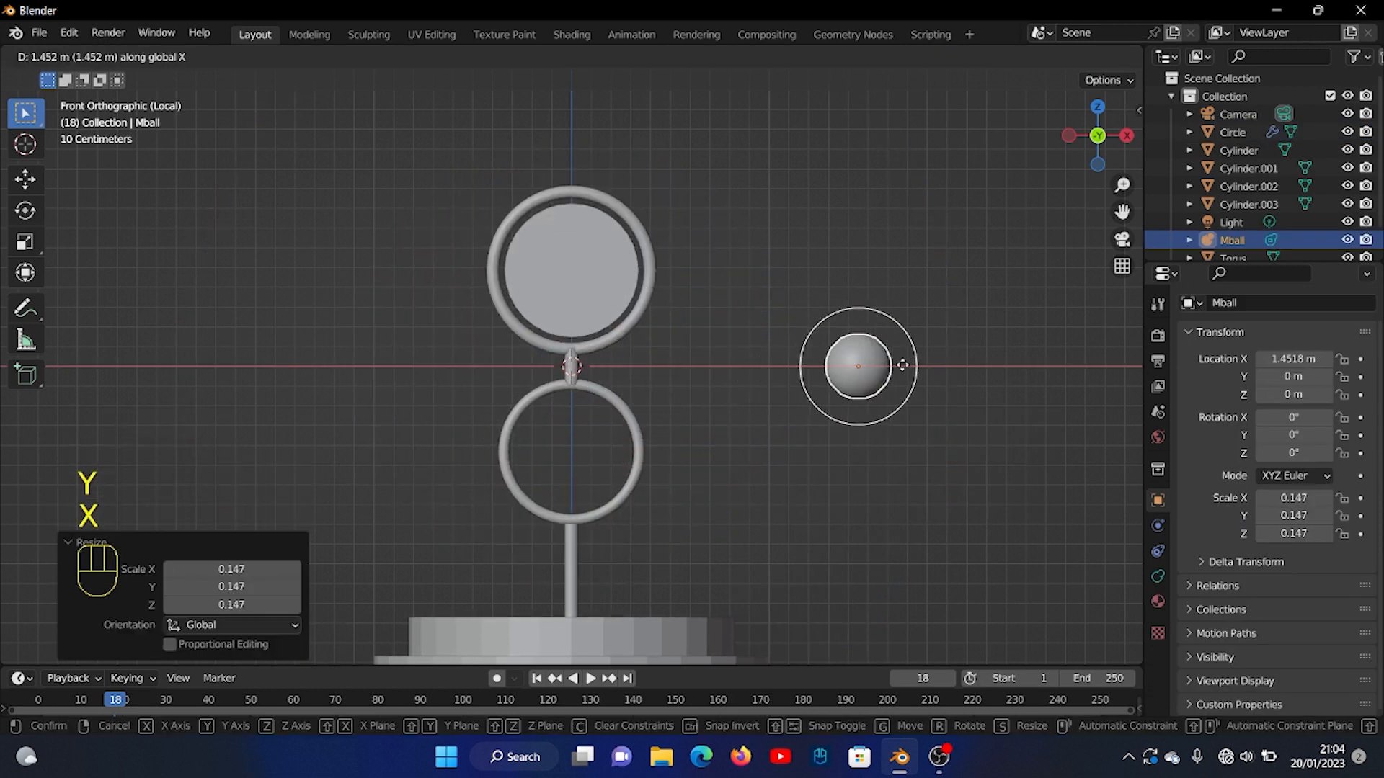
click(936, 454)
Assign the metaball as the instance object of the circle's particles and set their scale to 0.480.
click(604, 306)
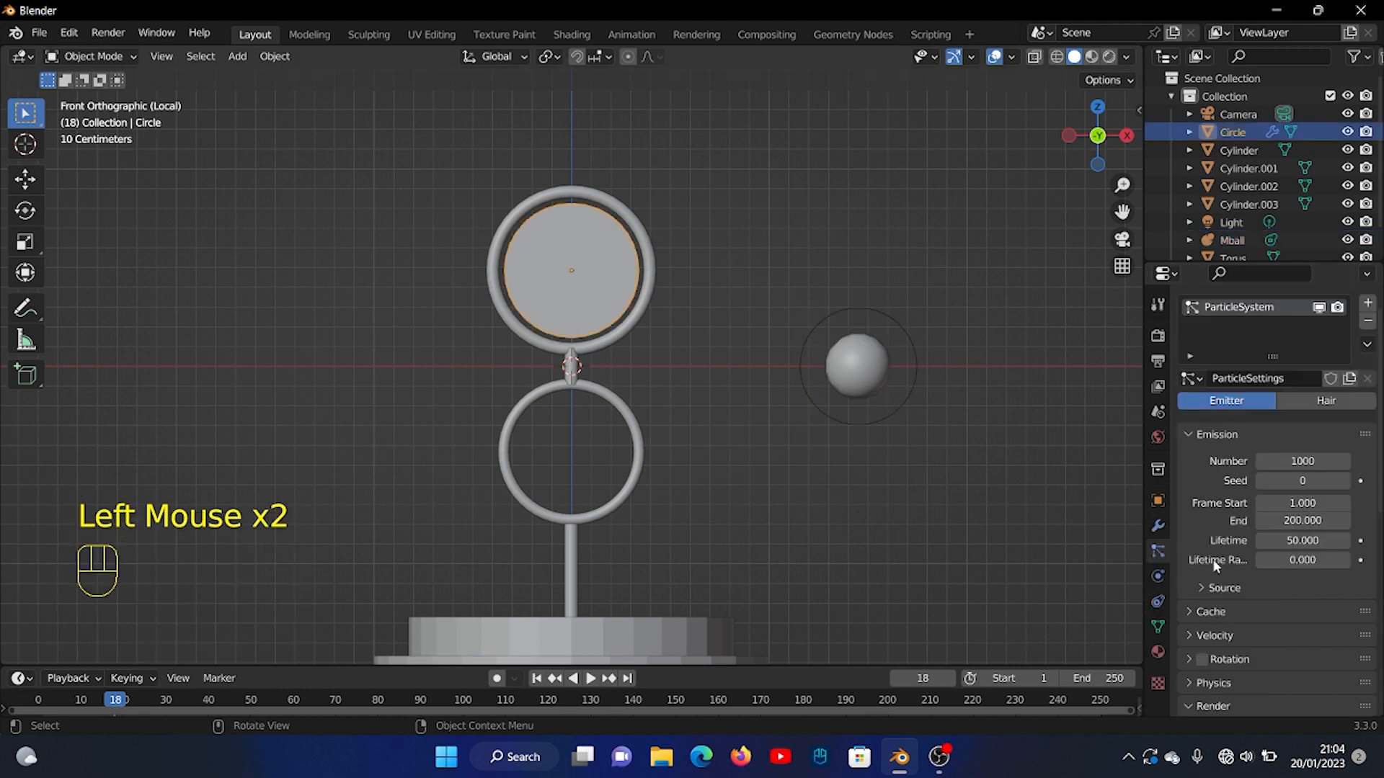
scroll(1307, 480, down, 5)
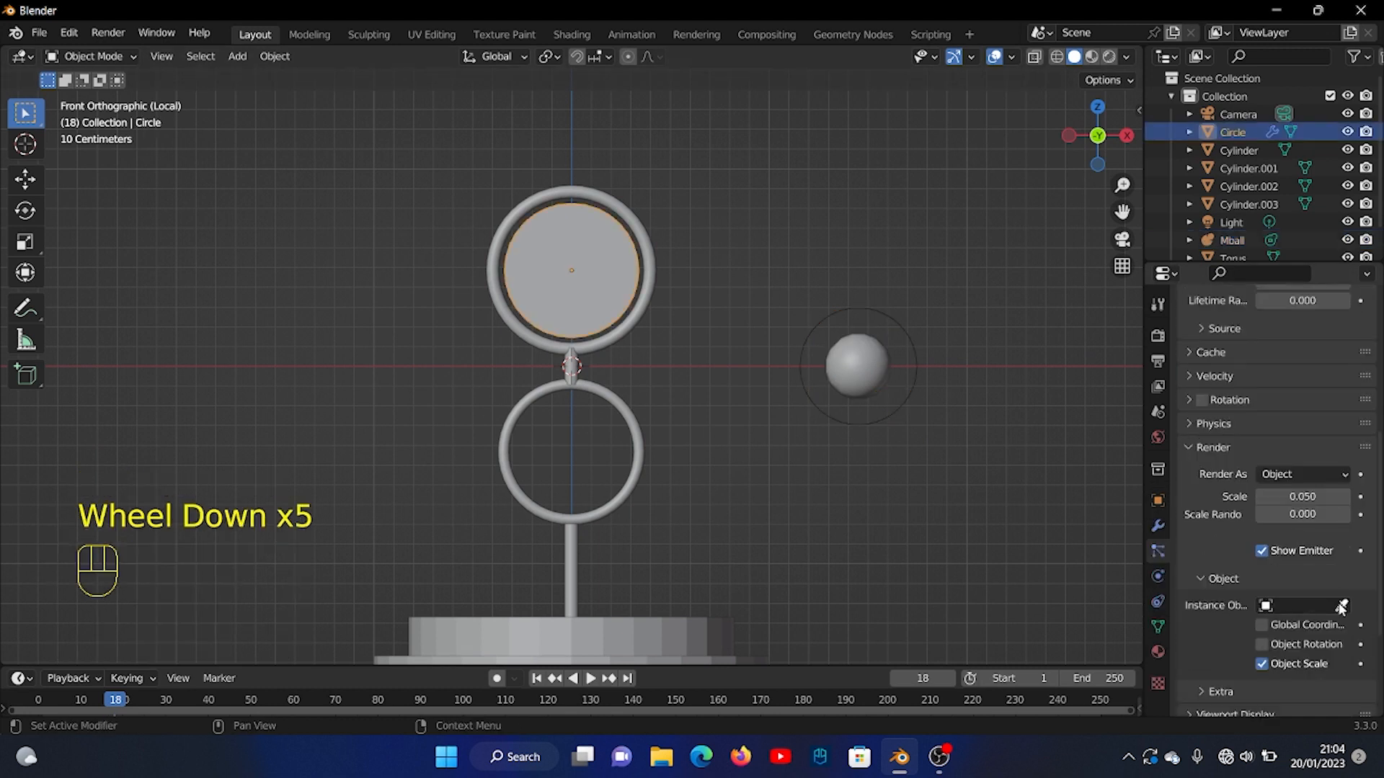
click(1341, 605)
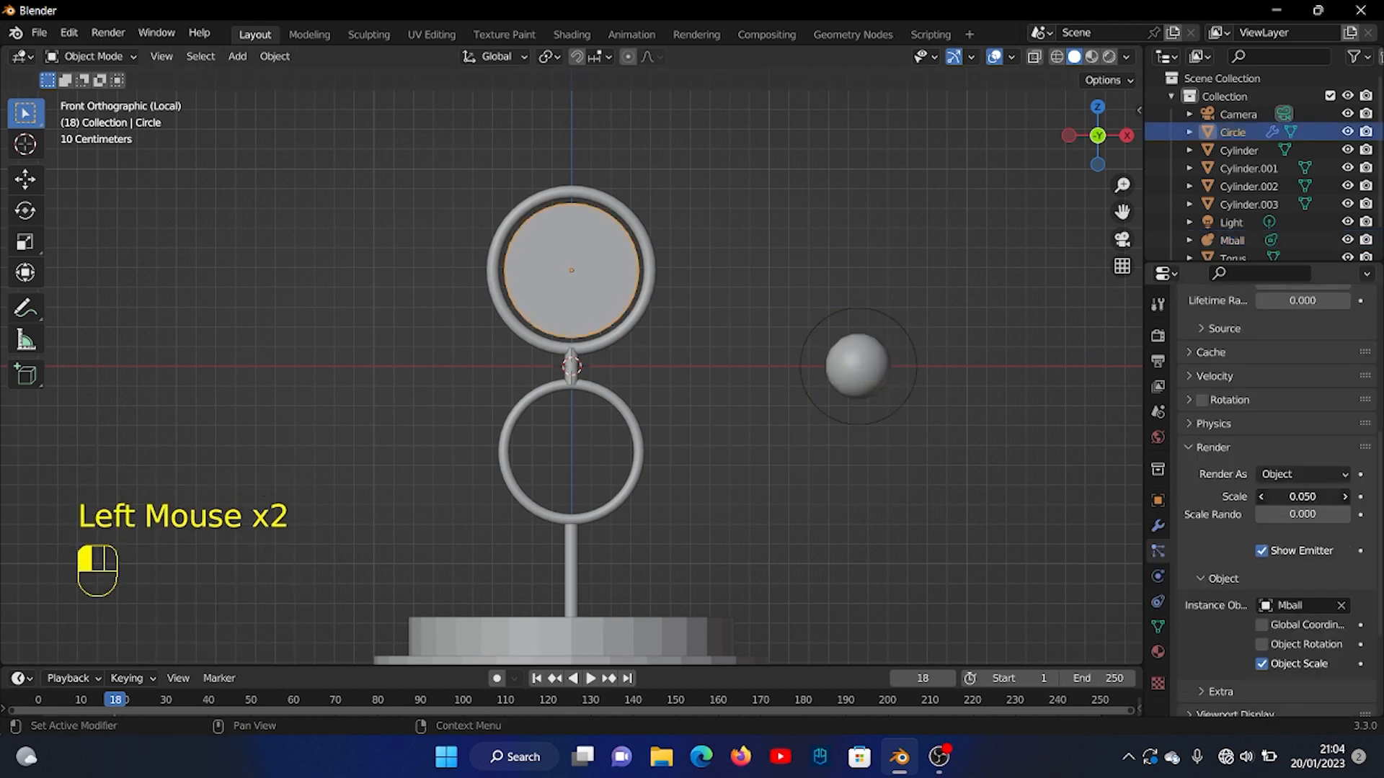
drag(1303, 497, 1365, 497)
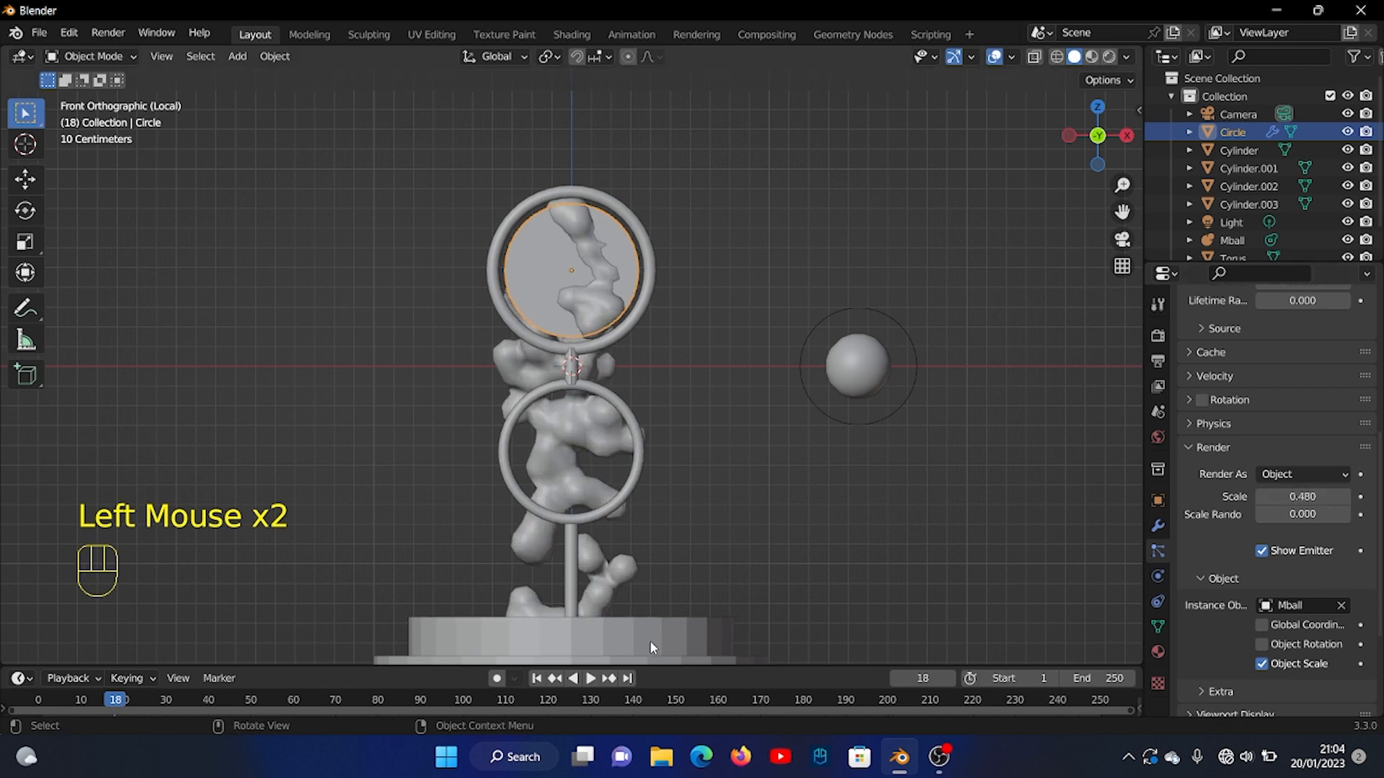
Play the particle animation from the first frame and examine the particle stream from the side.
click(539, 679)
click(590, 678)
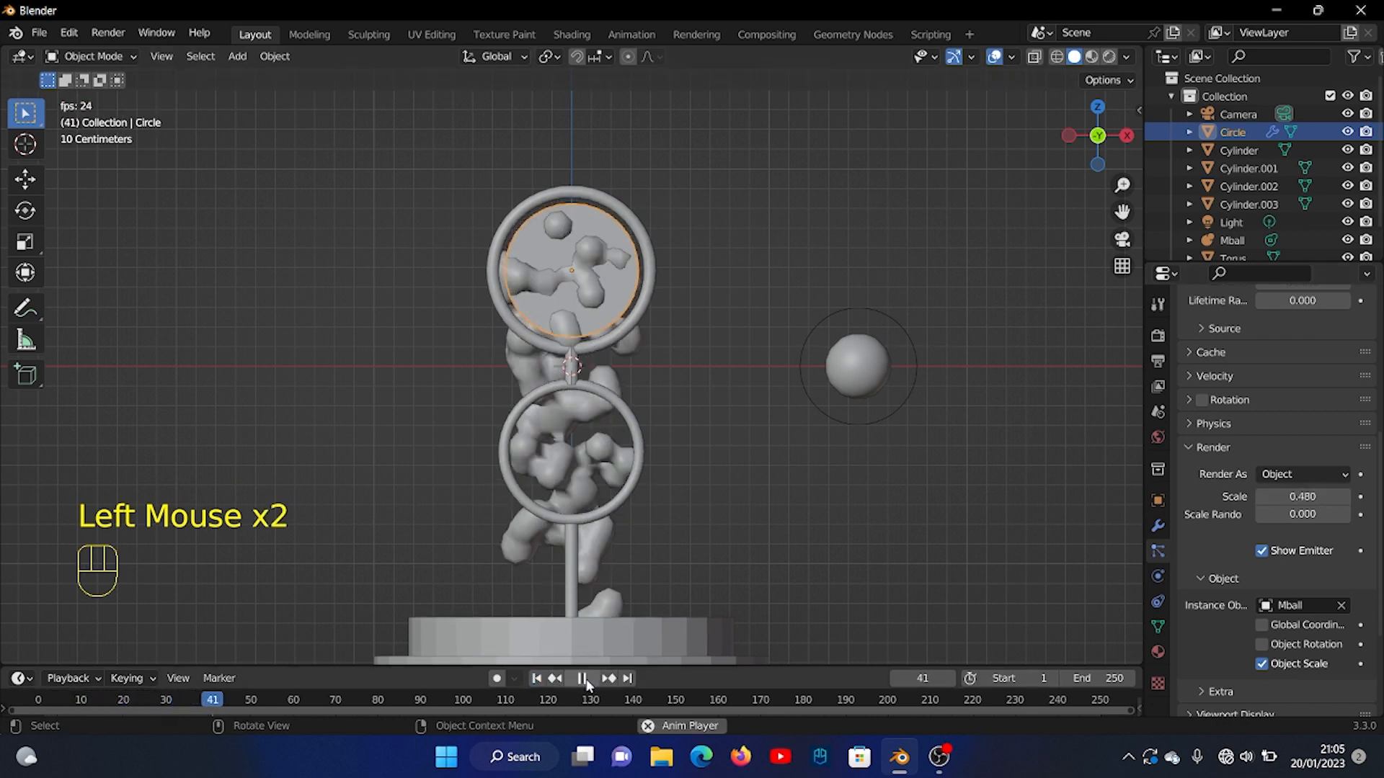
click(586, 680)
scroll(713, 524, down, 1)
middle_drag(706, 526, 535, 563)
Set the particle scale to 0.800 and the scale randomness to 0.373.
drag(1302, 515, 1304, 514)
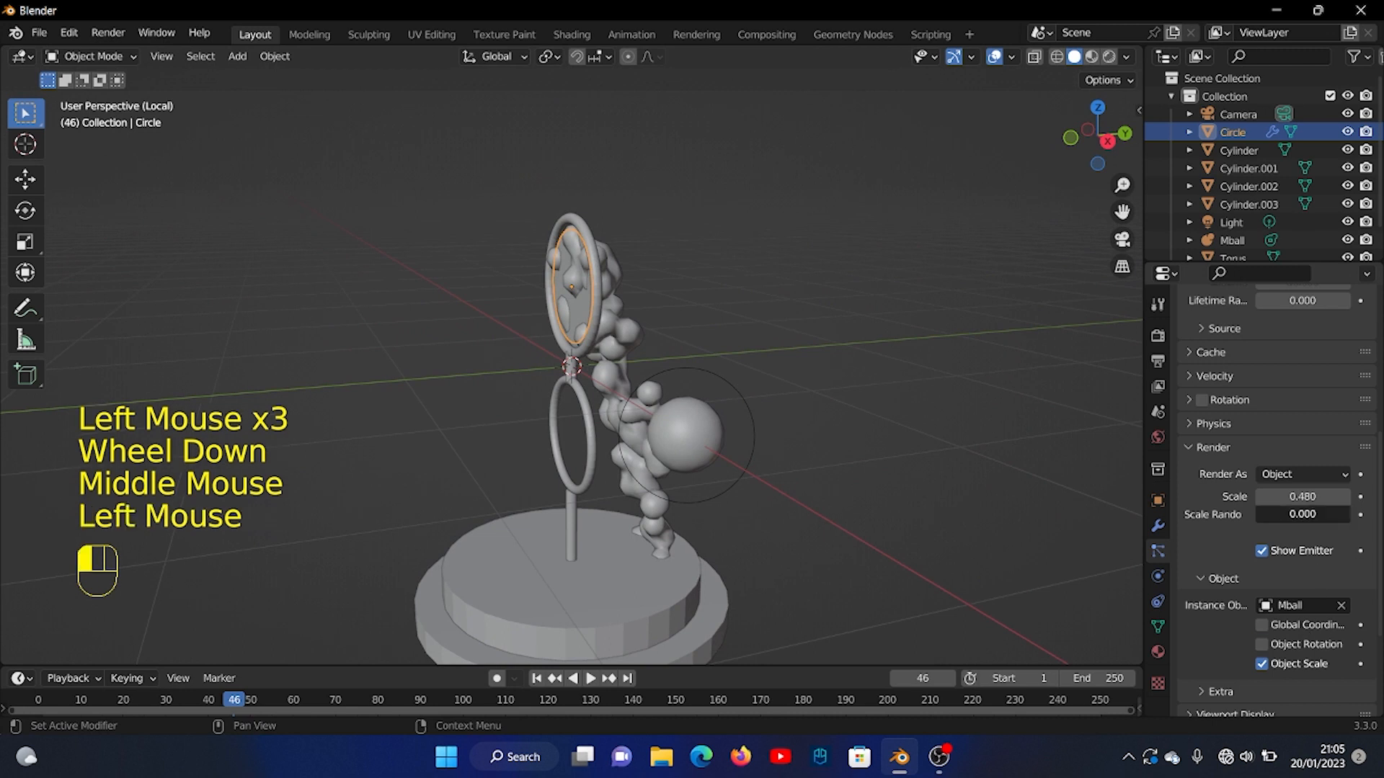
scroll(1009, 433, up, 3)
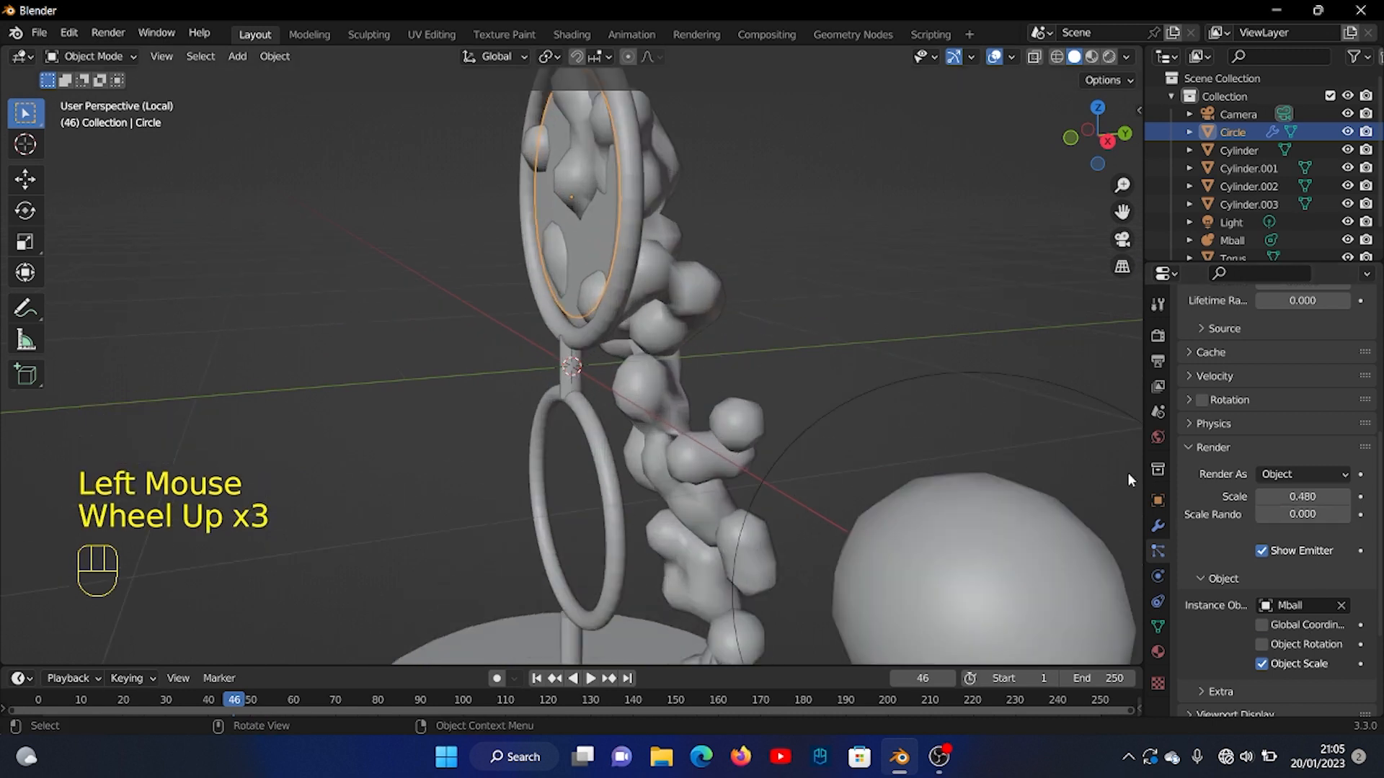
drag(1312, 518, 1340, 517)
drag(1311, 498, 1356, 498)
scroll(1007, 422, down, 1)
middle_drag(1007, 422, 971, 453)
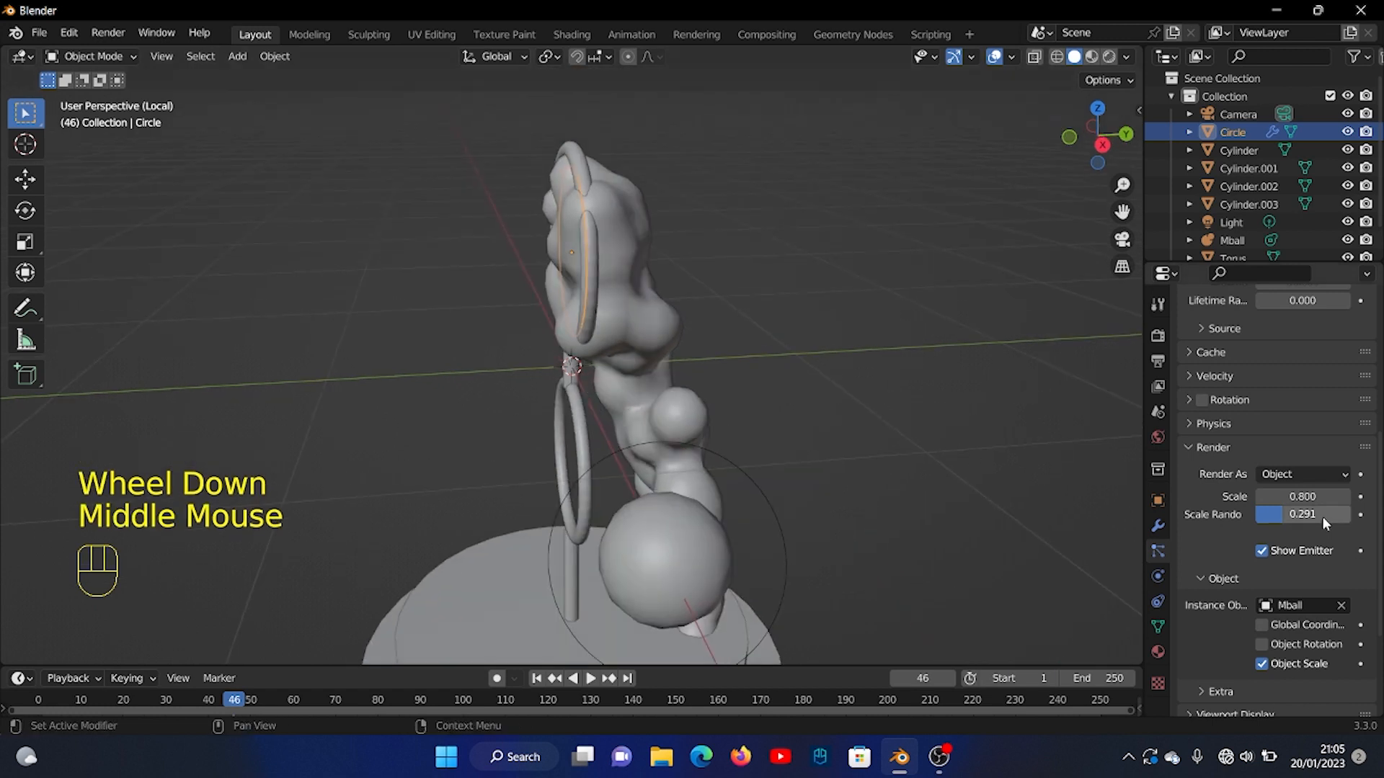
drag(1323, 516, 1331, 516)
Replay the particle animation from the first frame with the whole ornament in view from the side.
scroll(1067, 461, down, 1)
mouse_move(1066, 461)
middle_down()
mouse_move(1008, 439)
mouse_move(841, 445)
mouse_move(984, 477)
mouse_move(731, 428)
mouse_move(836, 436)
mouse_move(949, 417)
middle_up()
scroll(807, 424, down, 2)
middle_drag(807, 424, 823, 375)
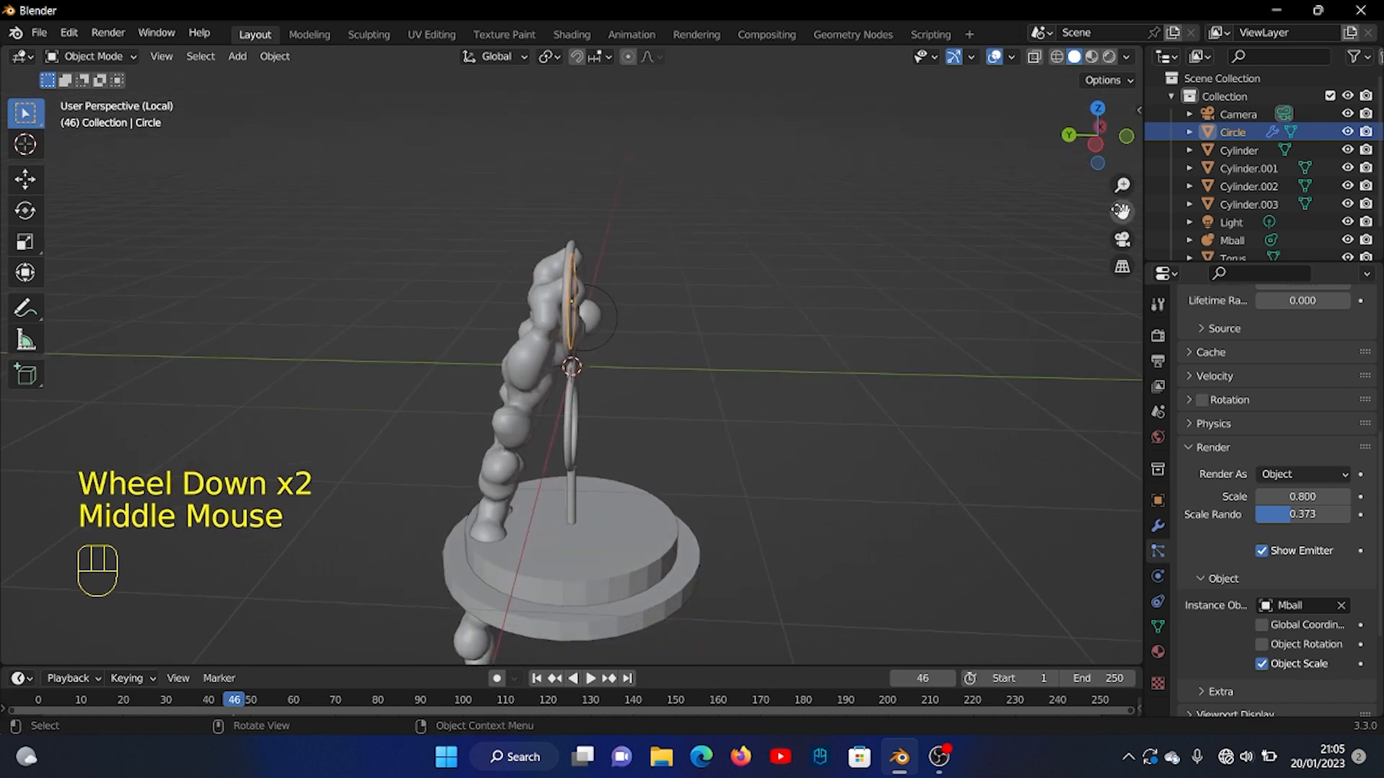
drag(1122, 212, 1224, 208)
middle_drag(766, 436, 746, 475)
click(537, 679)
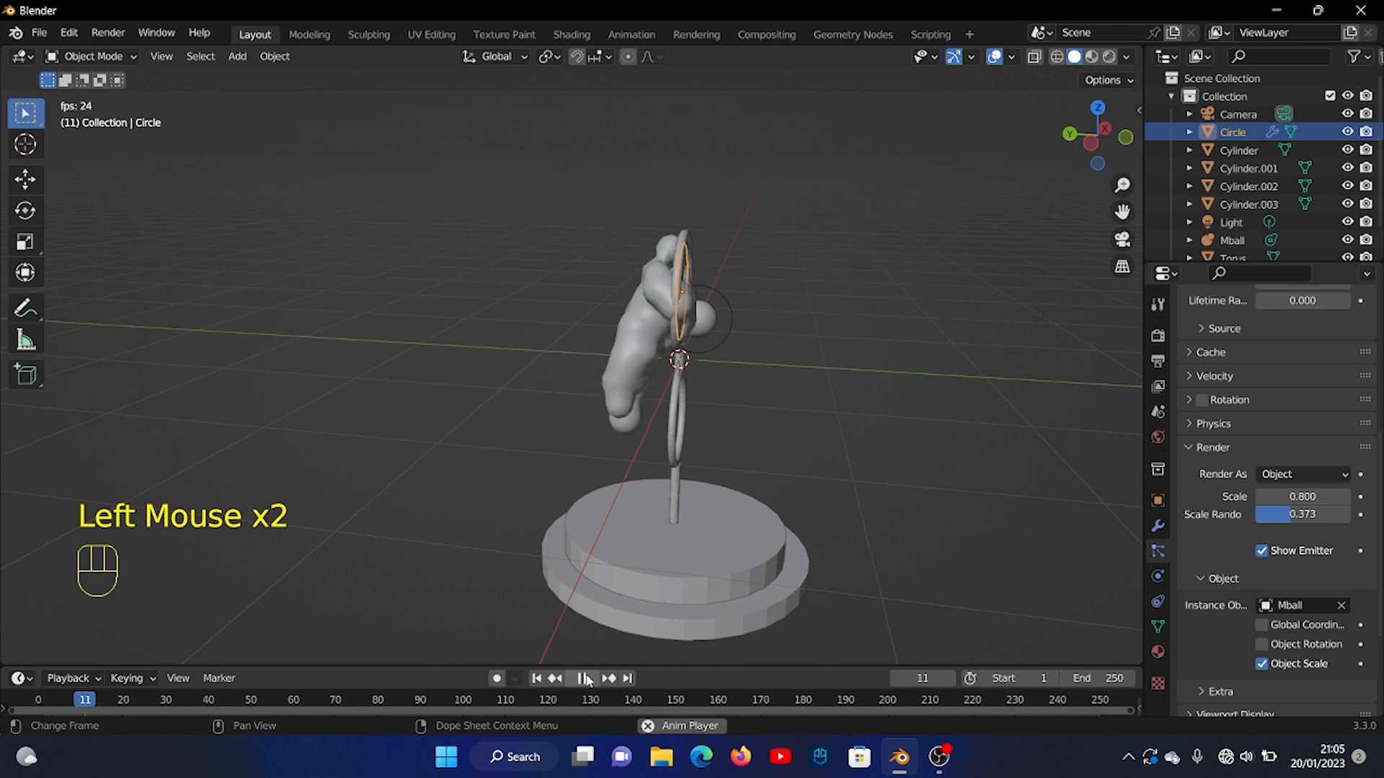
click(585, 679)
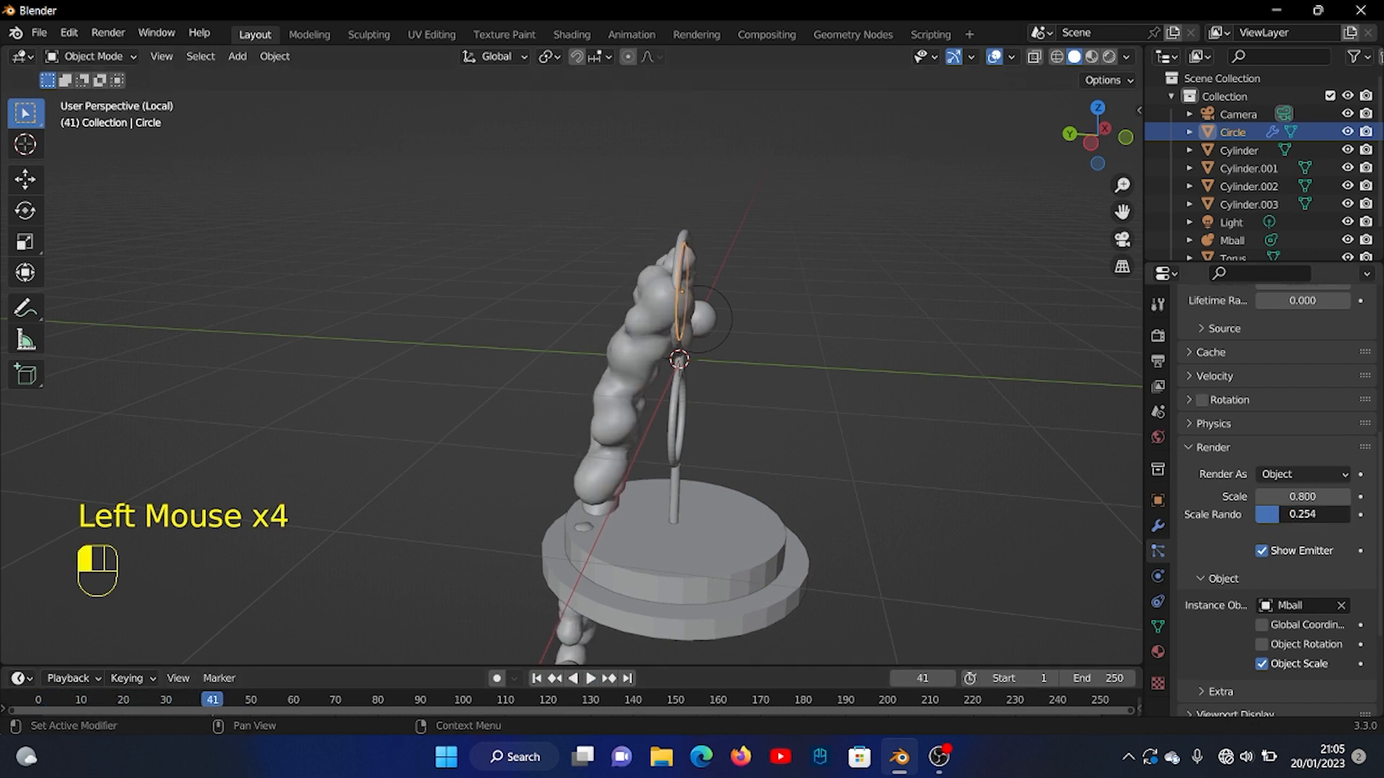
Set the particle scale to 1.170 and the scale randomness to 0.993, and replay the animation from the first frame.
drag(1279, 514, 1315, 514)
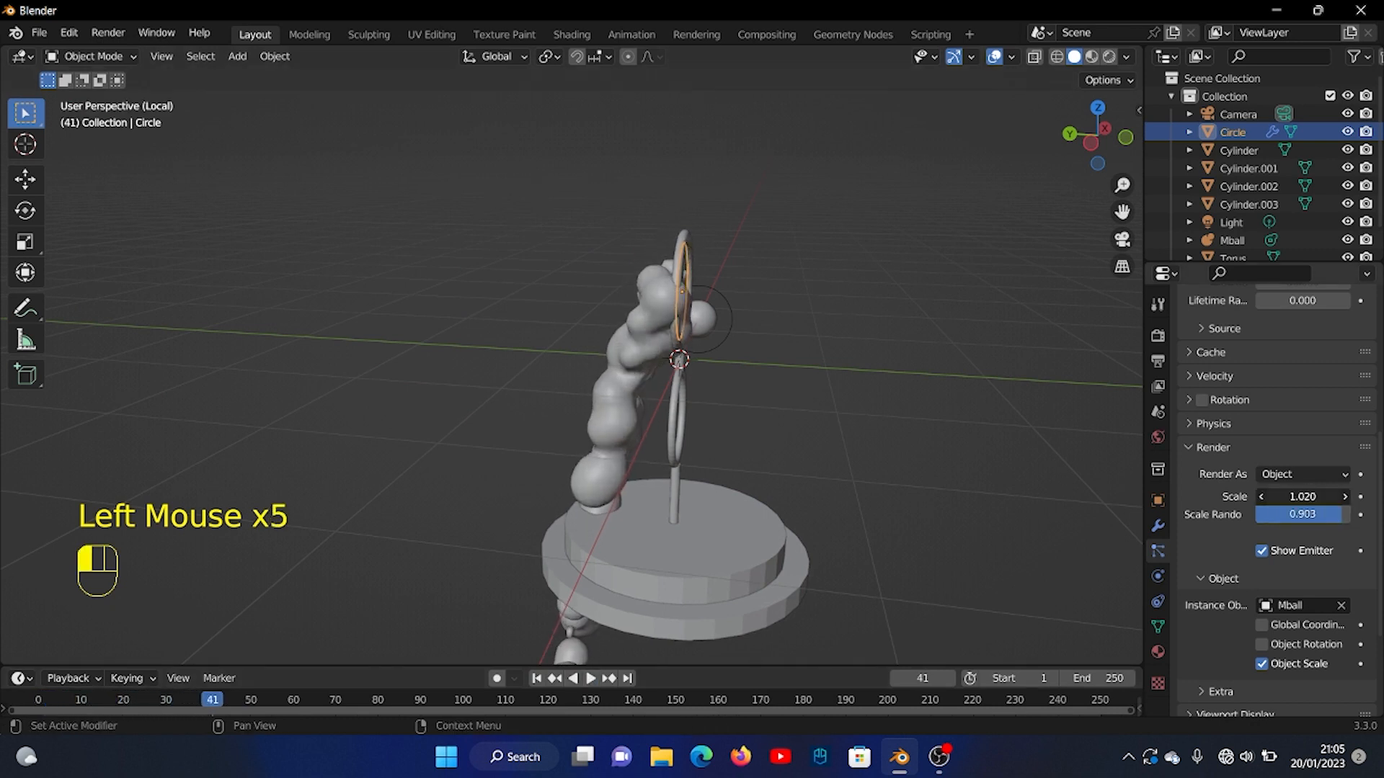
click(537, 679)
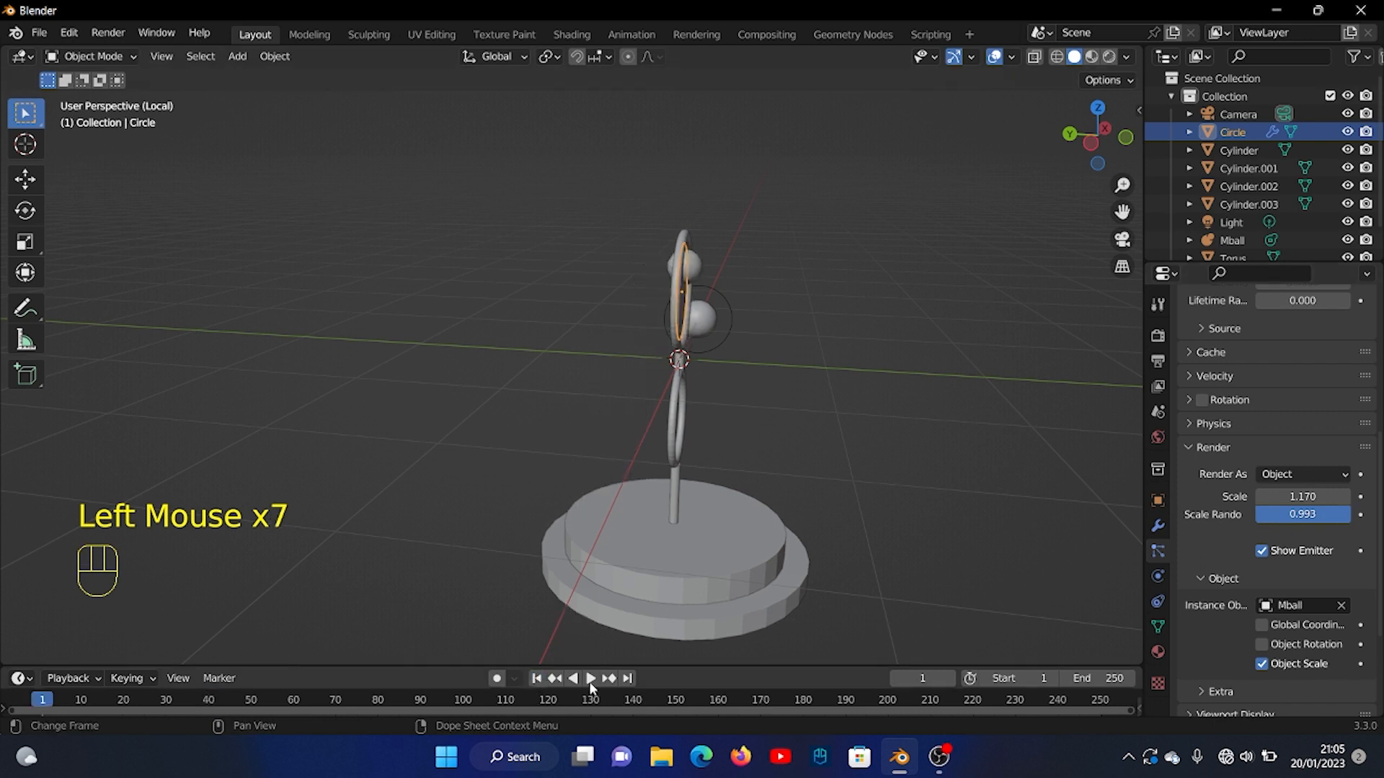
click(590, 679)
click(588, 679)
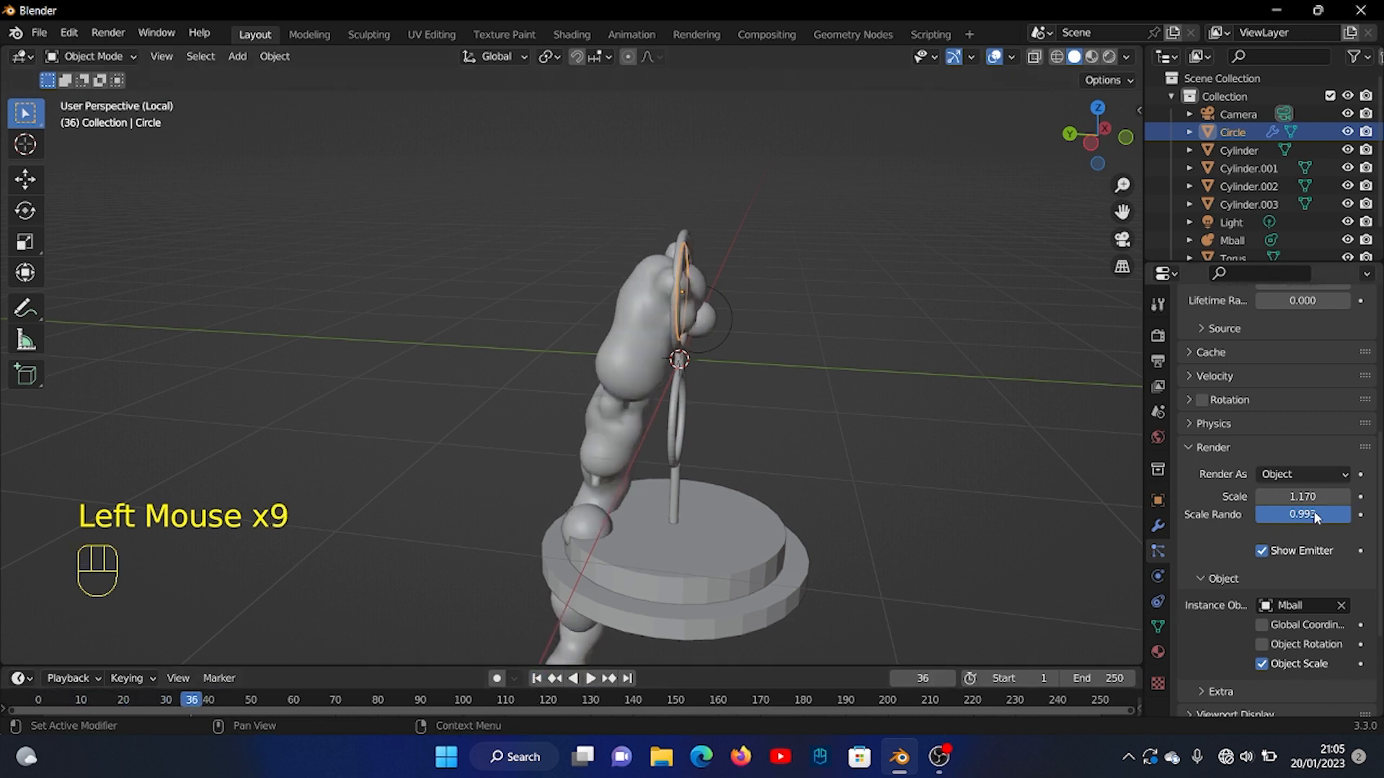
Set the particle scale to 0.980 and the scale randomness to 1.000, and replay the animation from the first frame.
mouse_move(1316, 516)
mouse_down()
mouse_move(1221, 516)
mouse_move(1320, 516)
mouse_move(1297, 503)
mouse_move(1315, 496)
mouse_up()
click(538, 680)
click(604, 681)
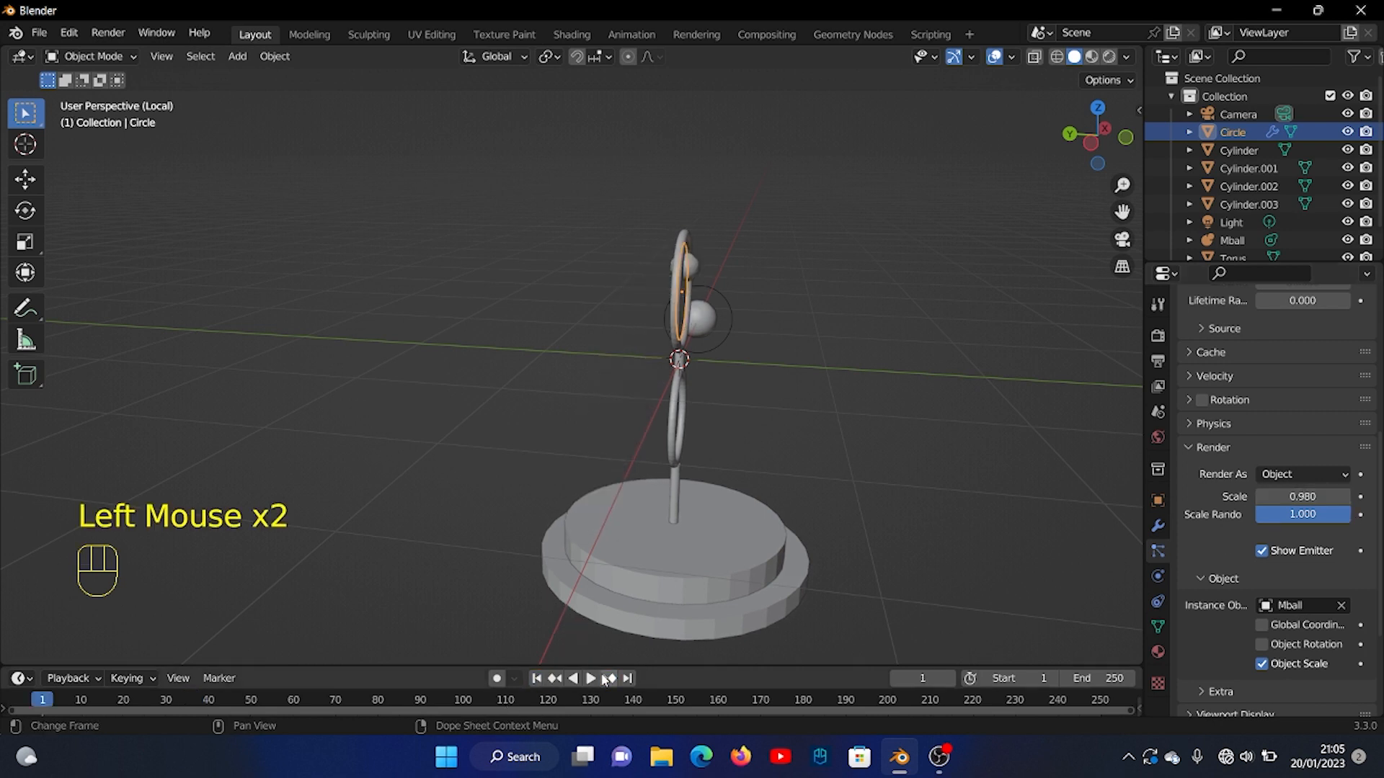
click(587, 680)
click(579, 680)
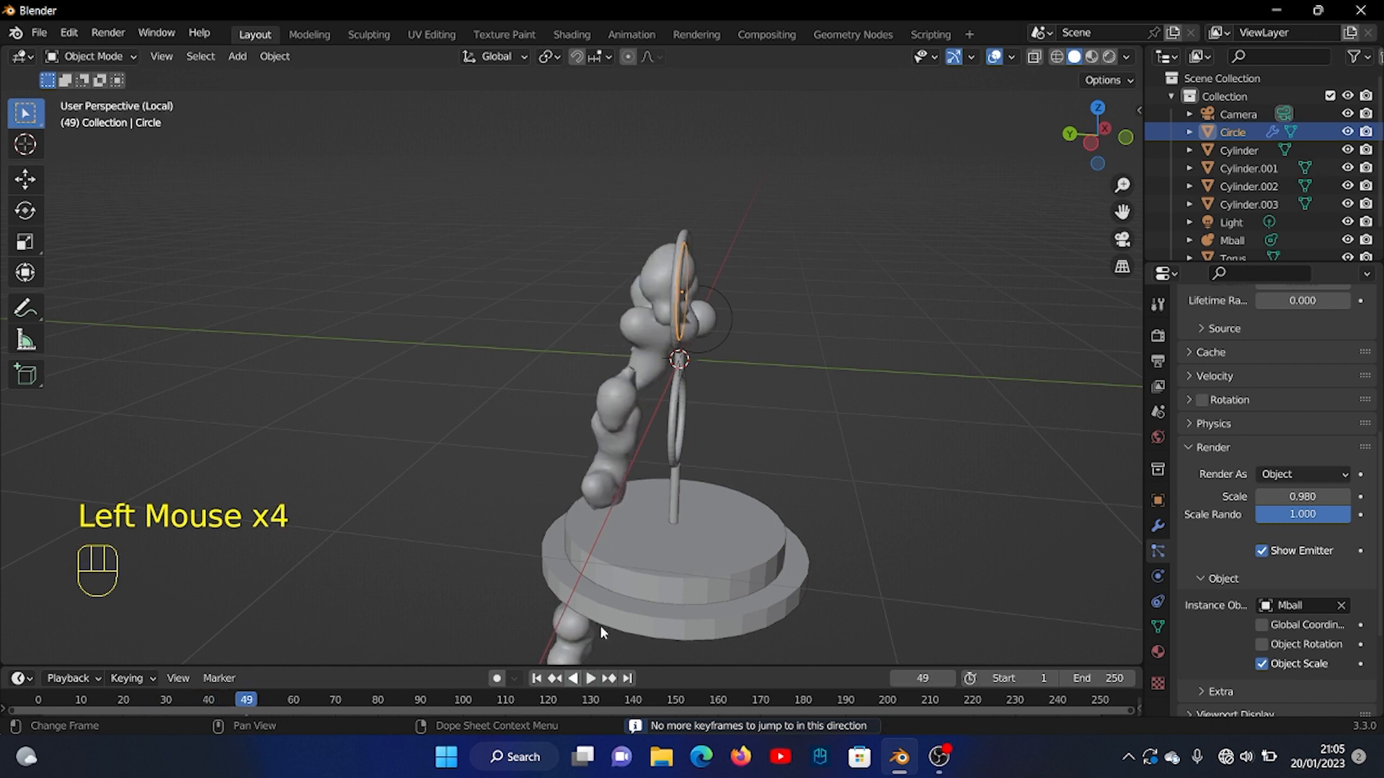
middle_drag(600, 625, 731, 602)
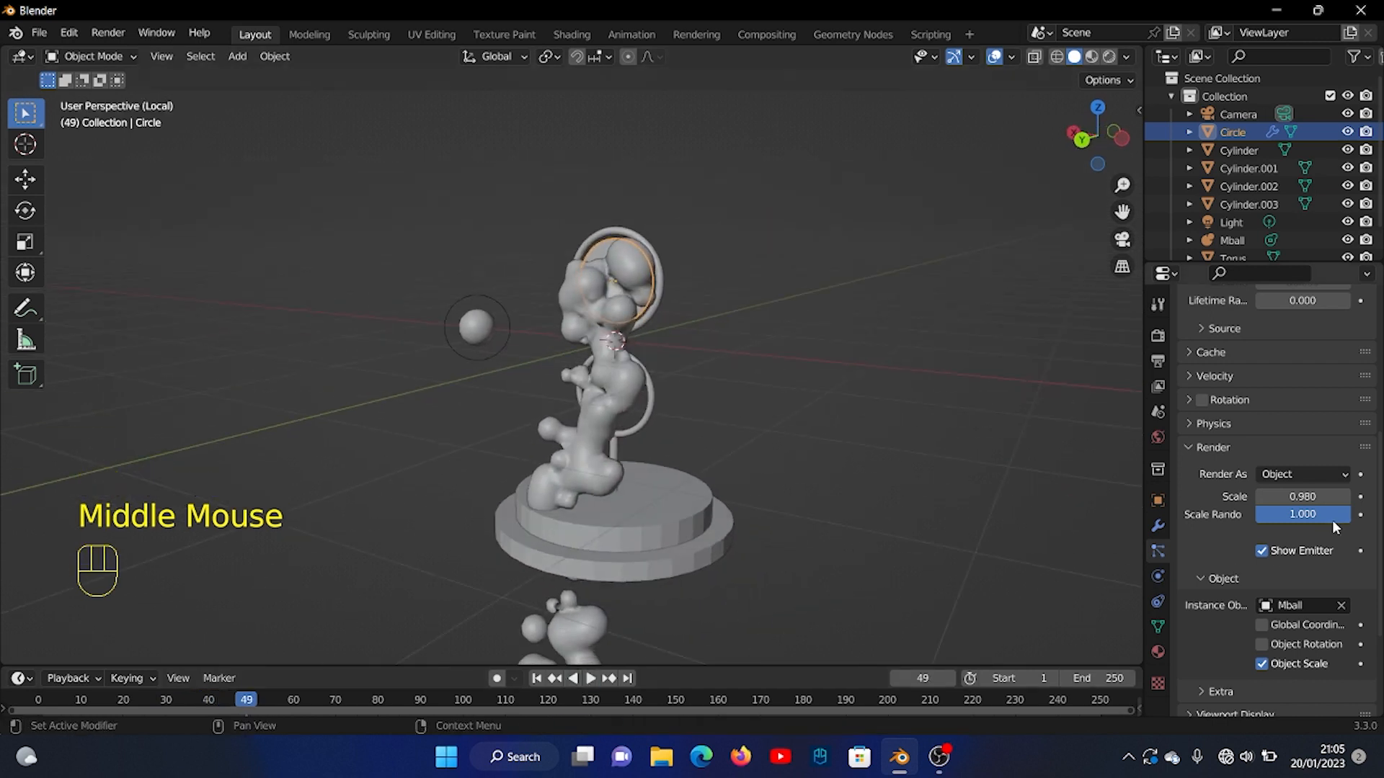
Reduce the particle scale to 0.770 and replay the animation from the first frame.
drag(1313, 520, 1273, 498)
click(537, 678)
click(589, 678)
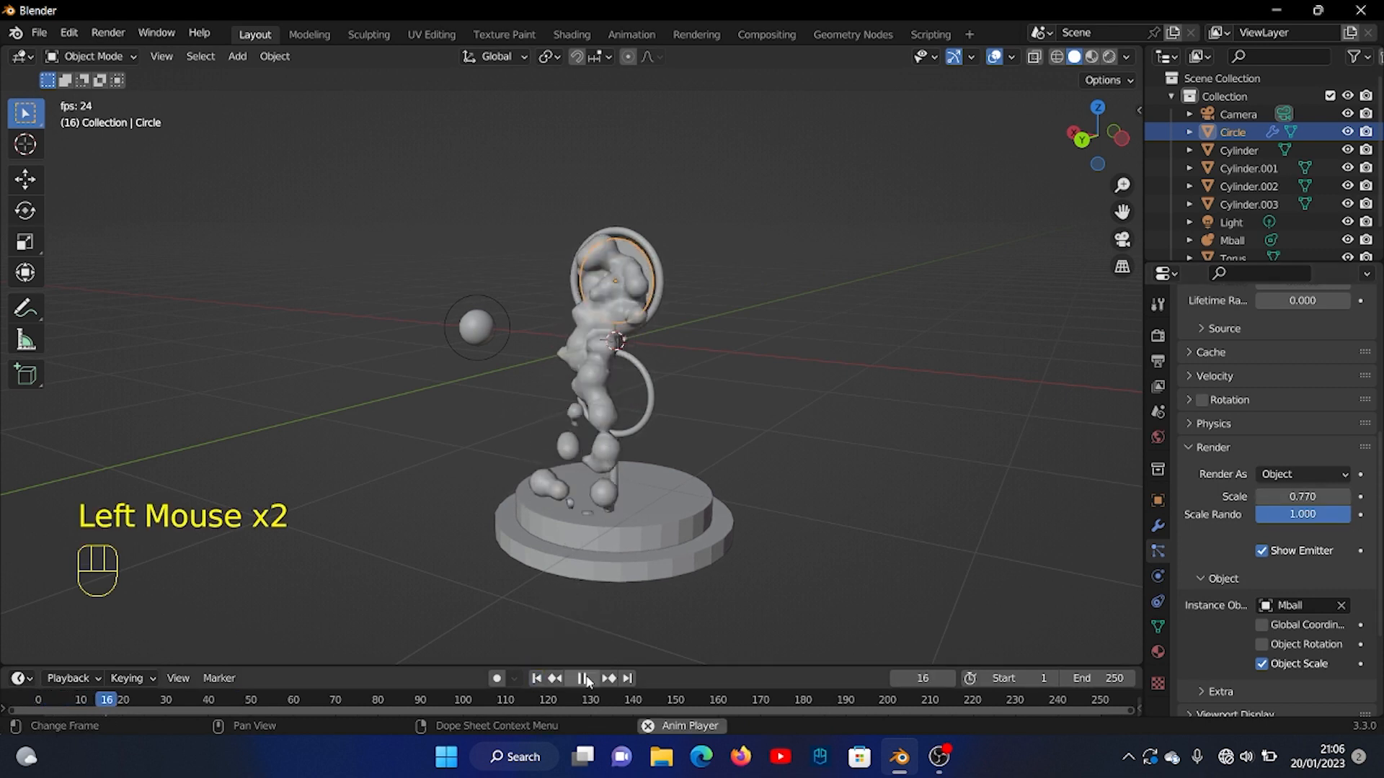
click(584, 678)
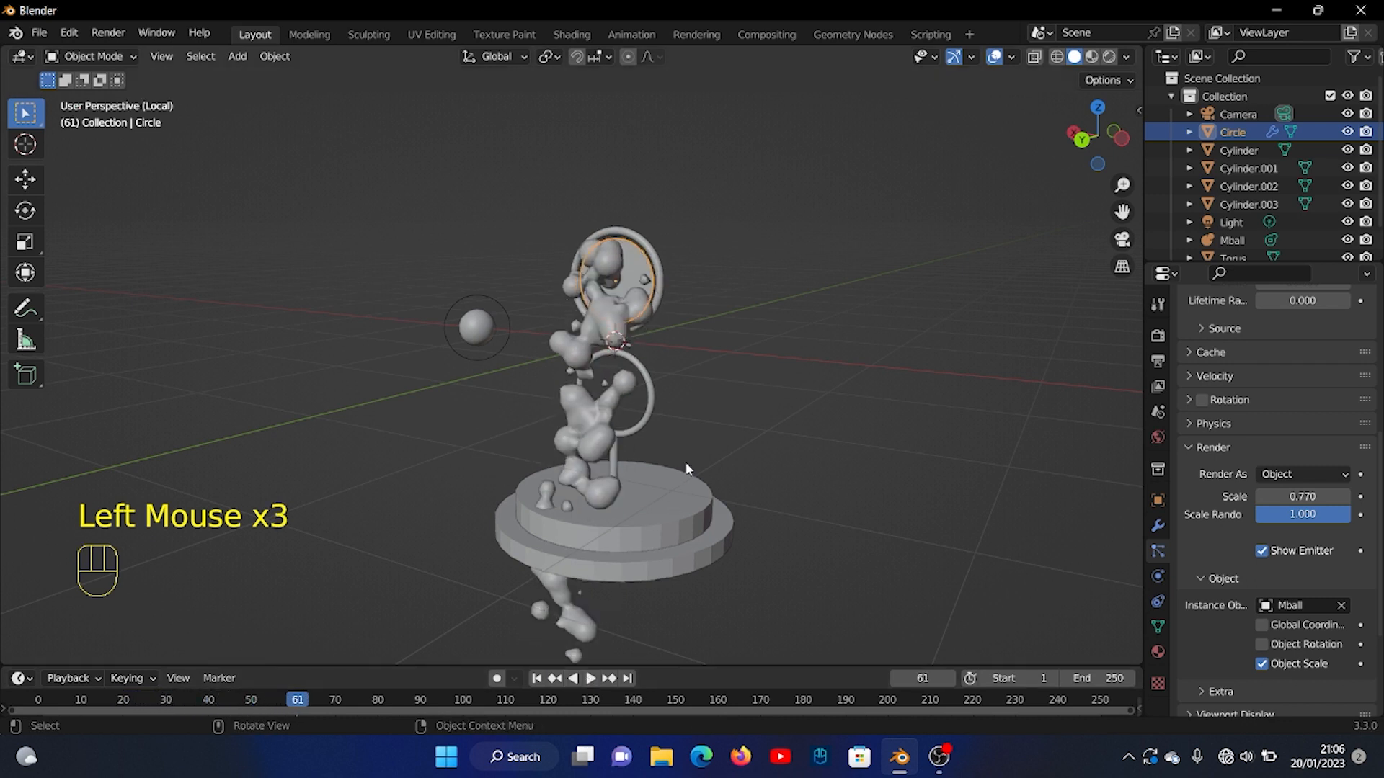
Add a wind force field at the world origin.
middle_drag(685, 463, 635, 436)
key(shift+a)
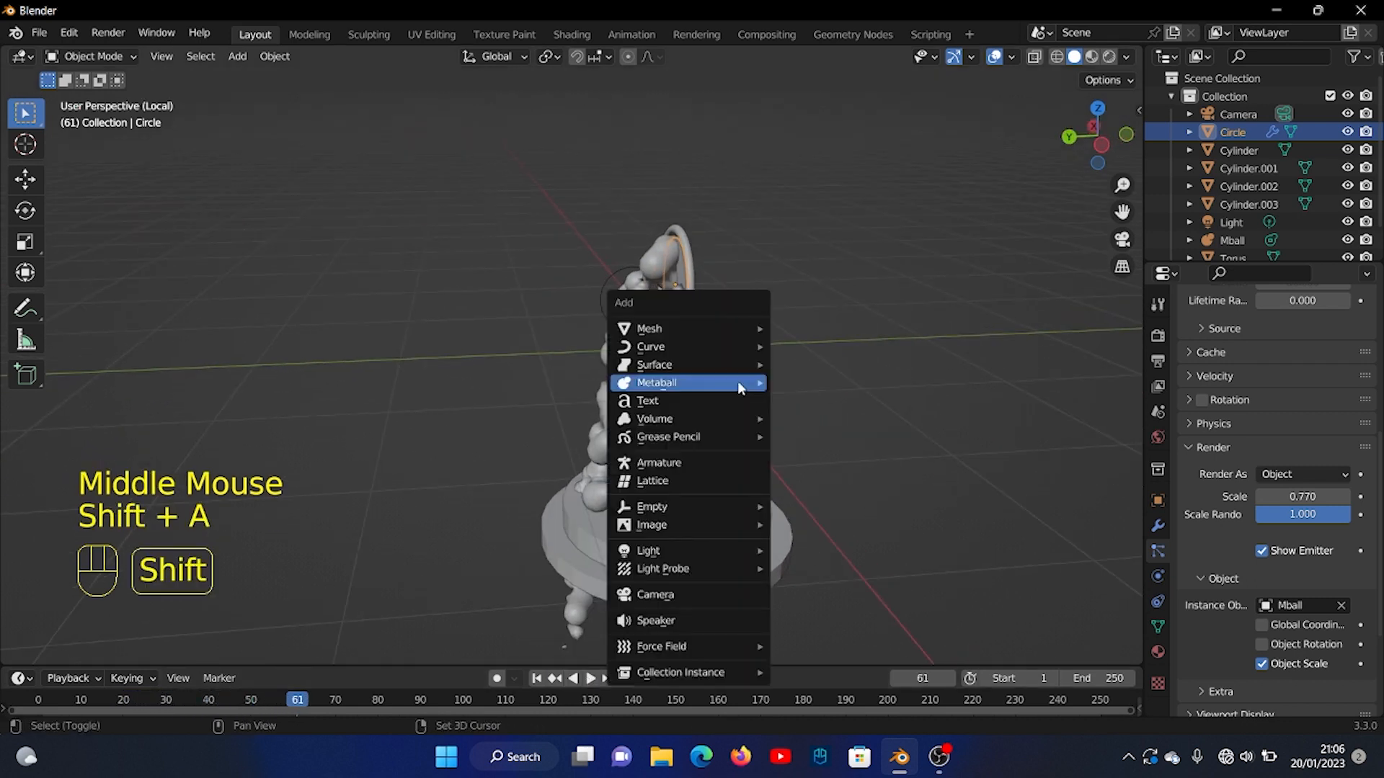
mouse_move(703, 329)
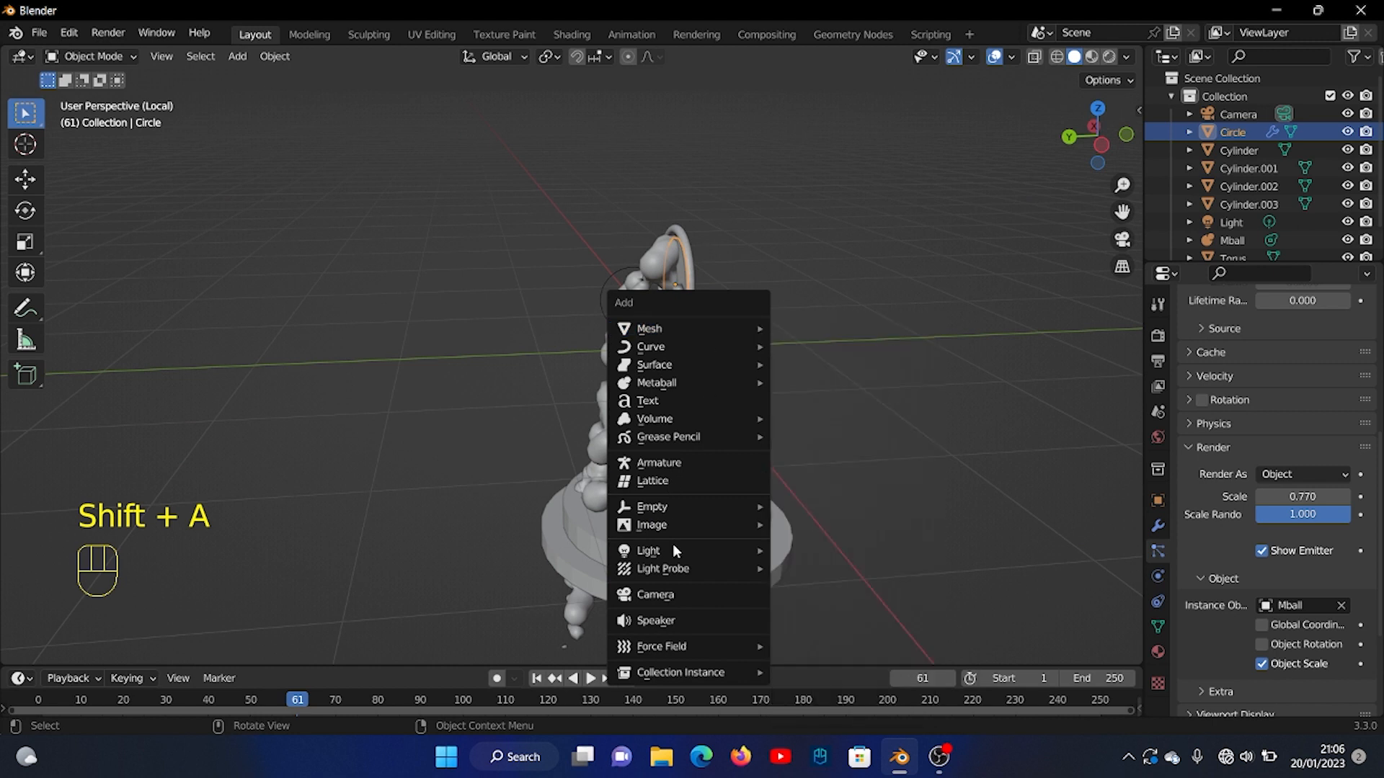
mouse_move(706, 651)
click(840, 430)
scroll(745, 434, up, 2)
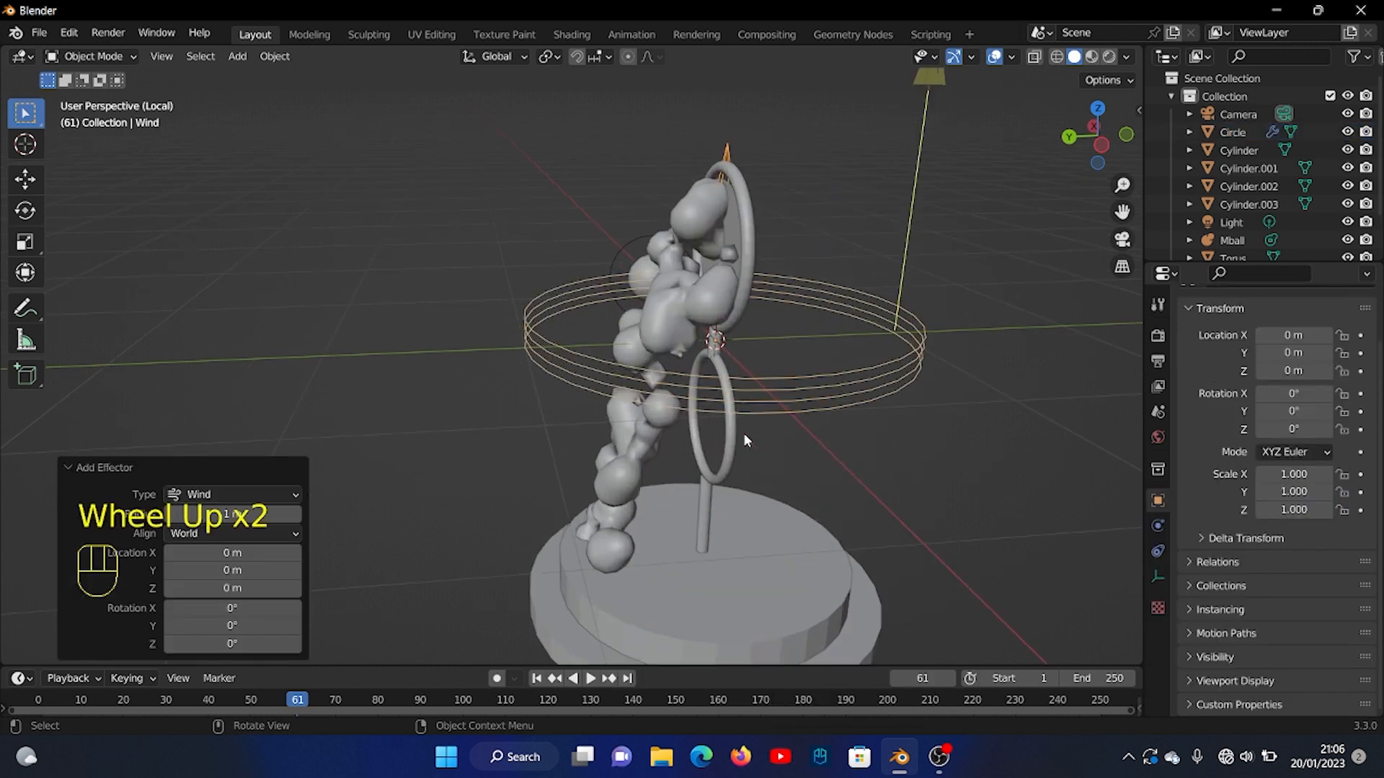
key(KP_1)
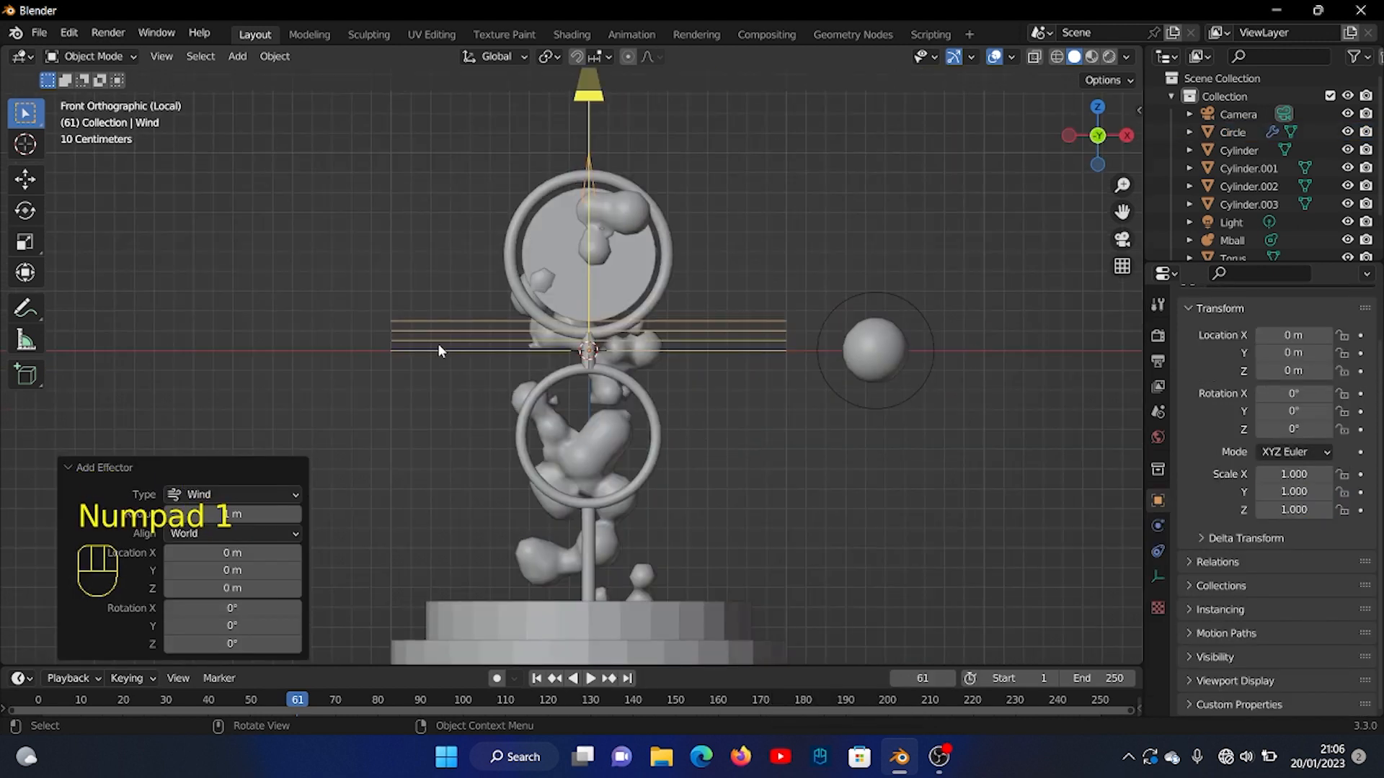
Rotate the wind force field about -73.6° around the X axis.
middle_drag(690, 346, 624, 413)
scroll(624, 412, down, 2)
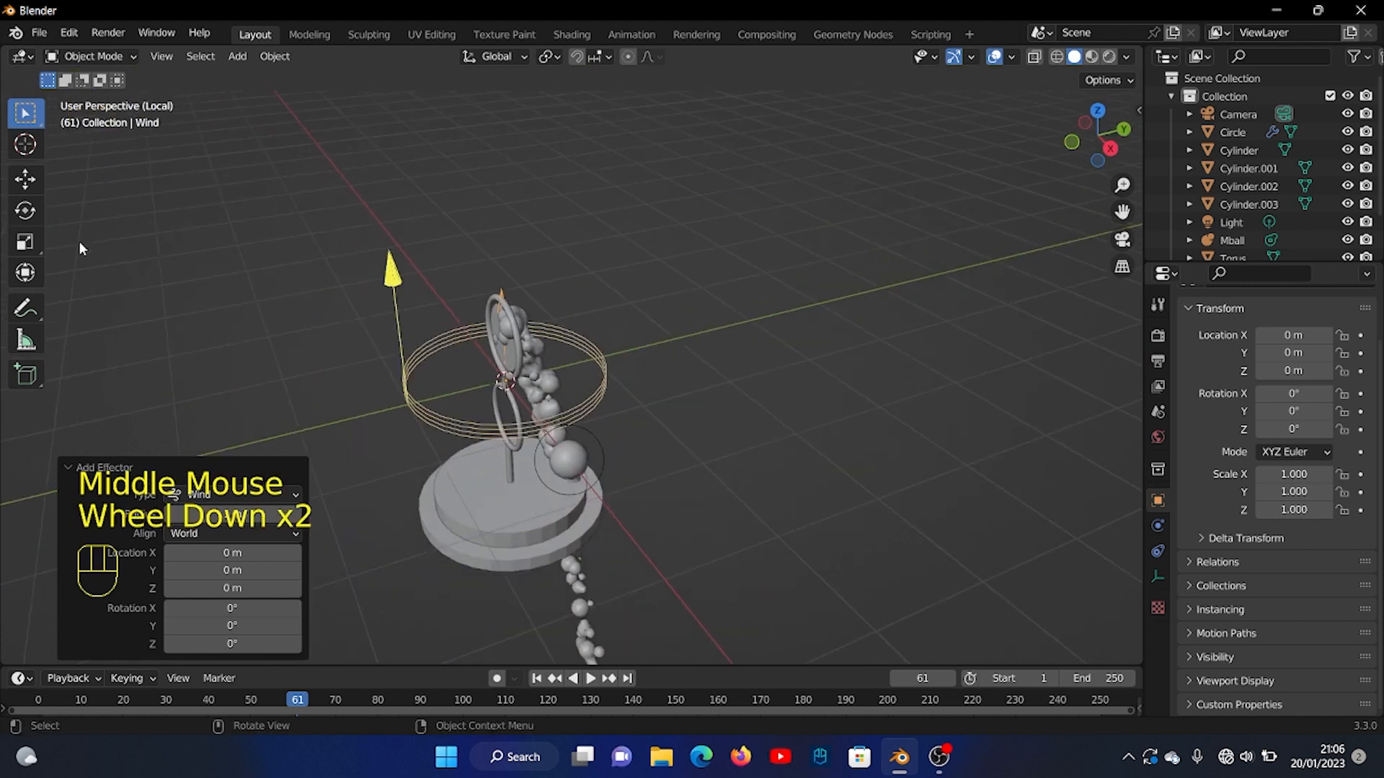
click(26, 210)
drag(472, 341, 560, 293)
Scale the wind force field to about 0.403 and raise it about 0.478 m along Z into the upper ring.
middle_drag(504, 402, 577, 385)
scroll(742, 349, up, 2)
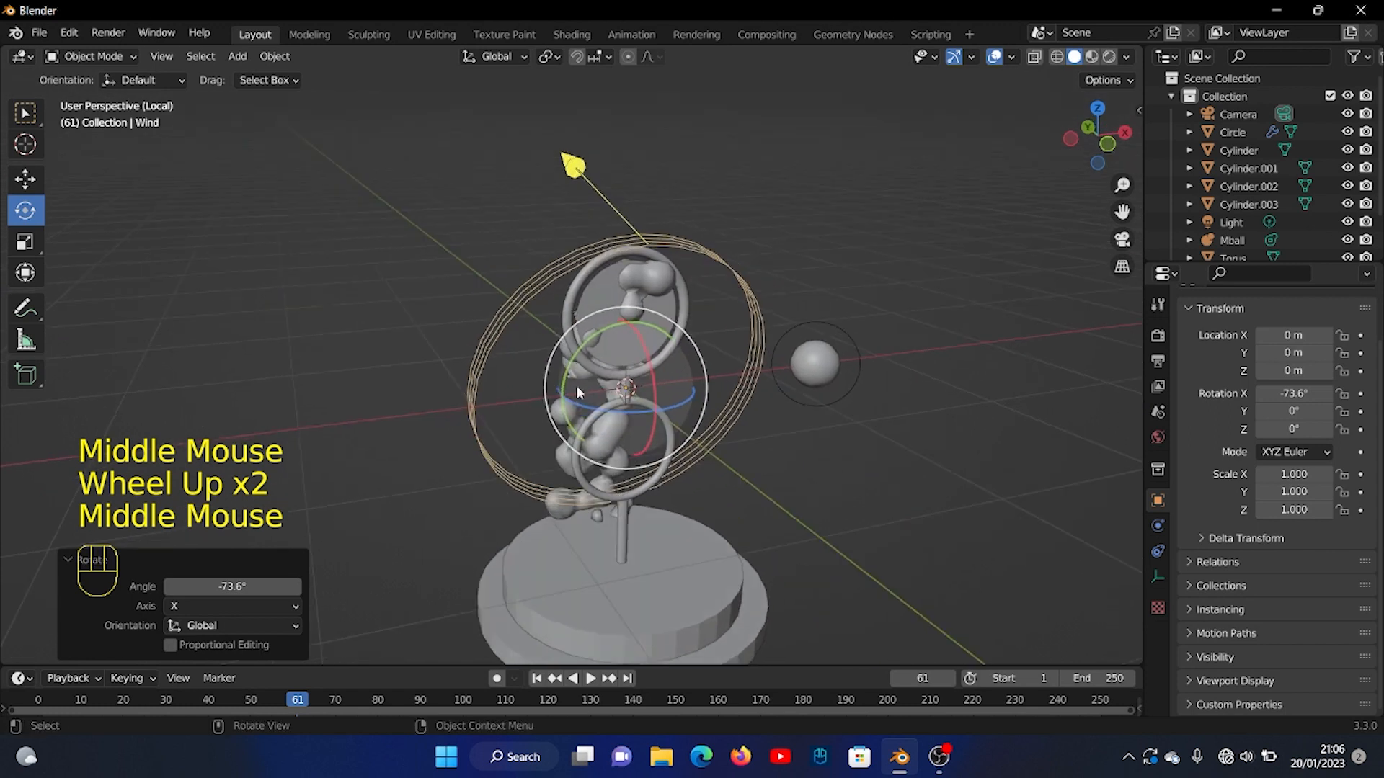
key(s)
click(377, 353)
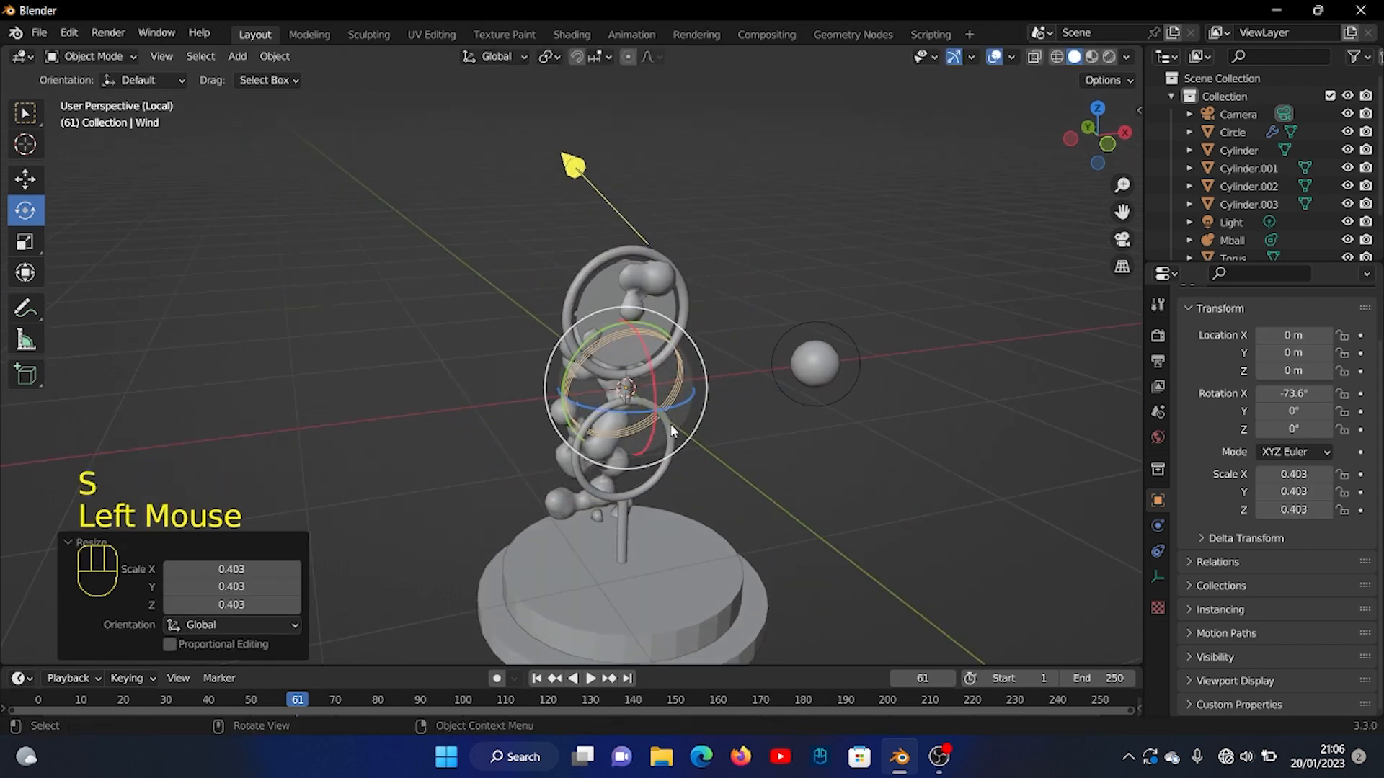
key(g)
key(z)
click(631, 428)
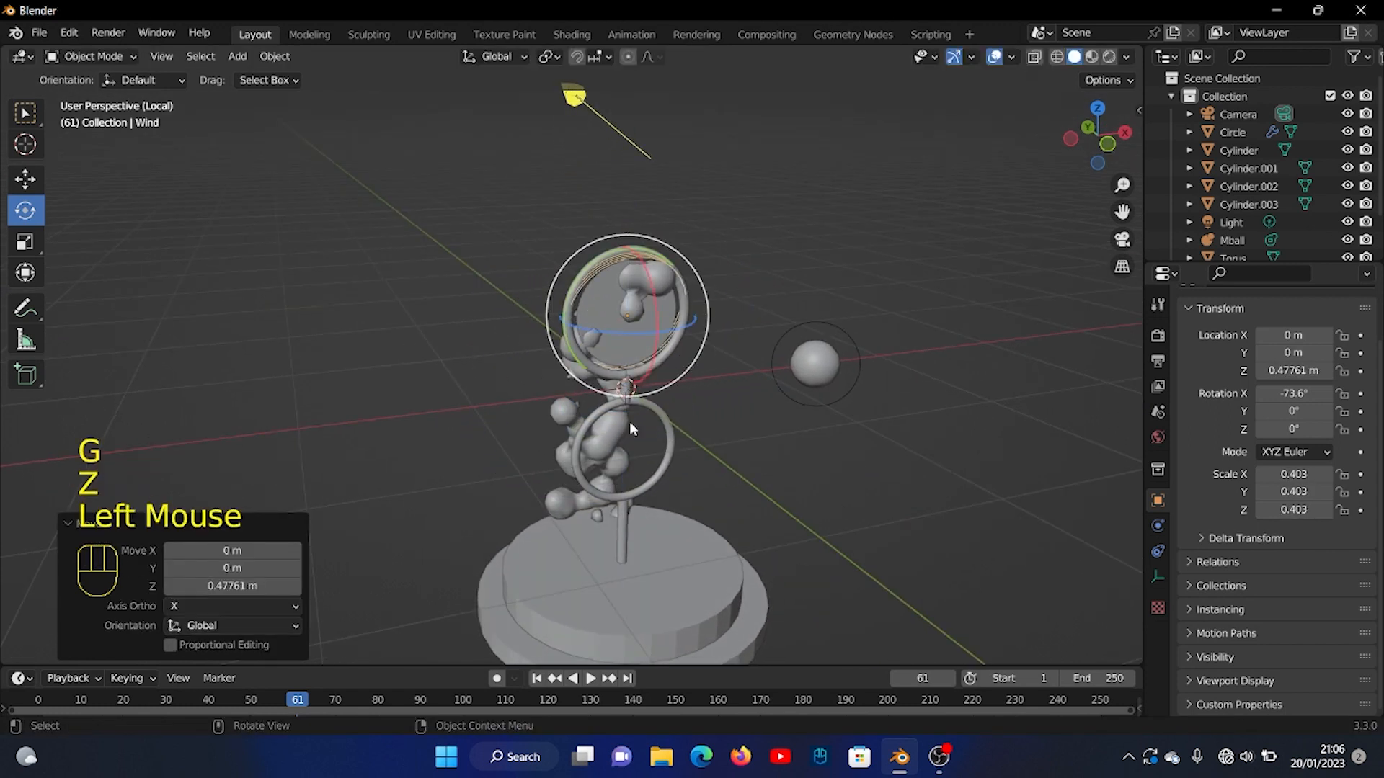
Set the wind force field's strength to 10.
middle_drag(630, 428, 749, 441)
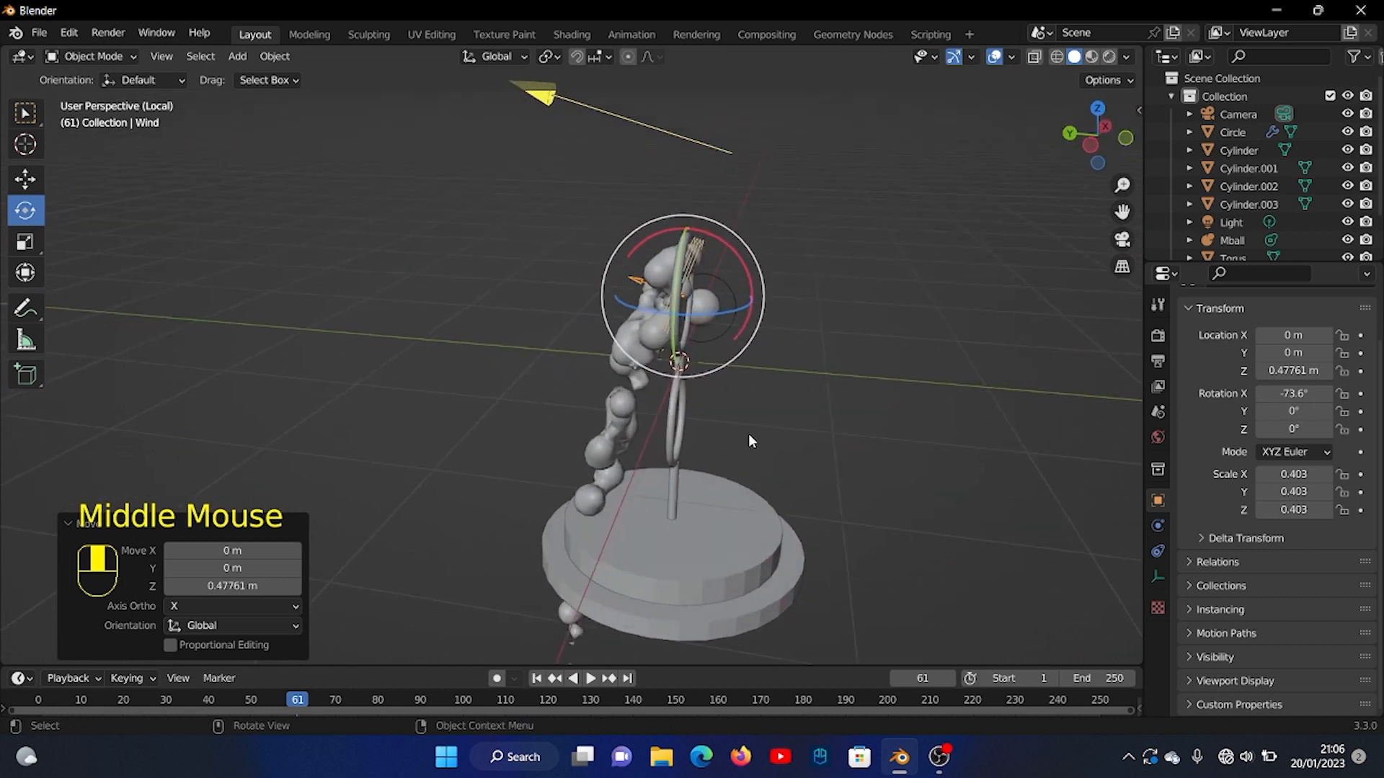
middle_drag(676, 335, 741, 364)
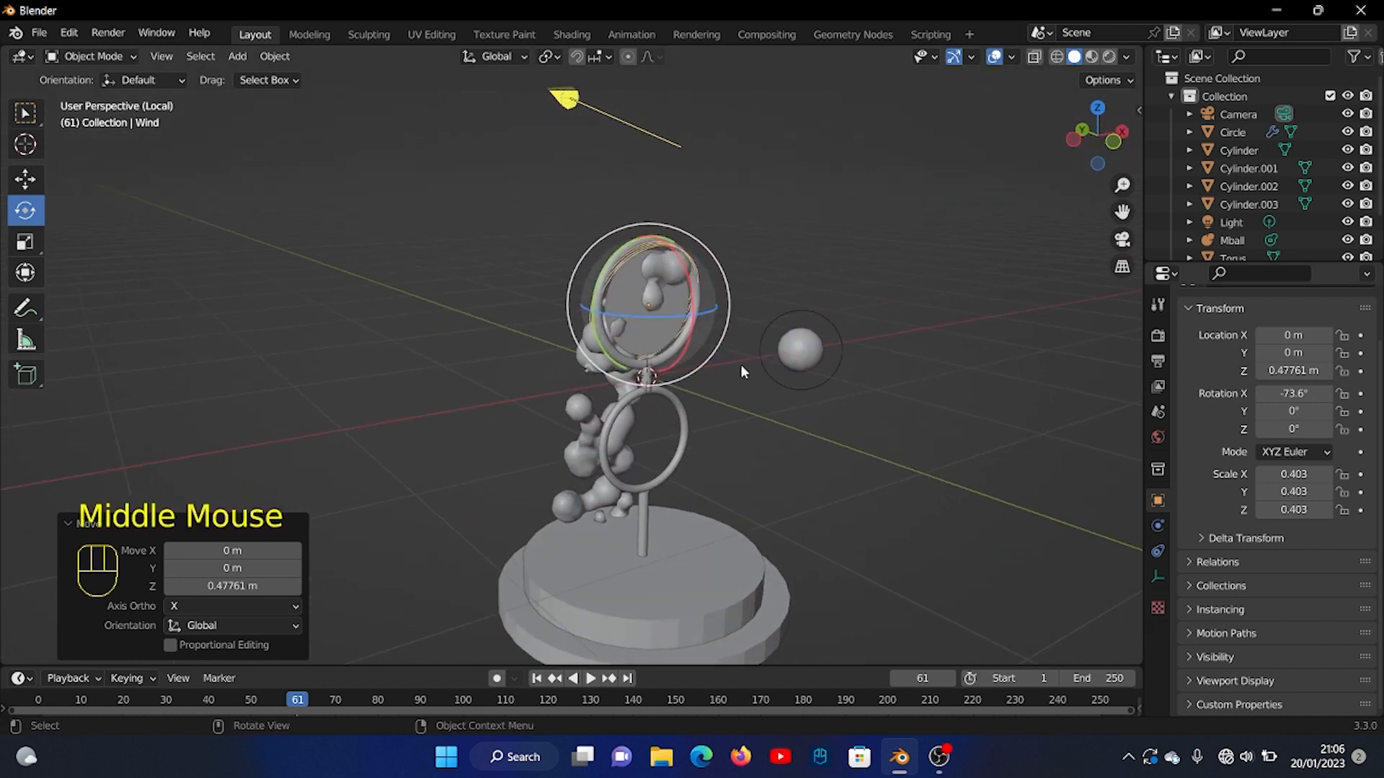
click(1158, 527)
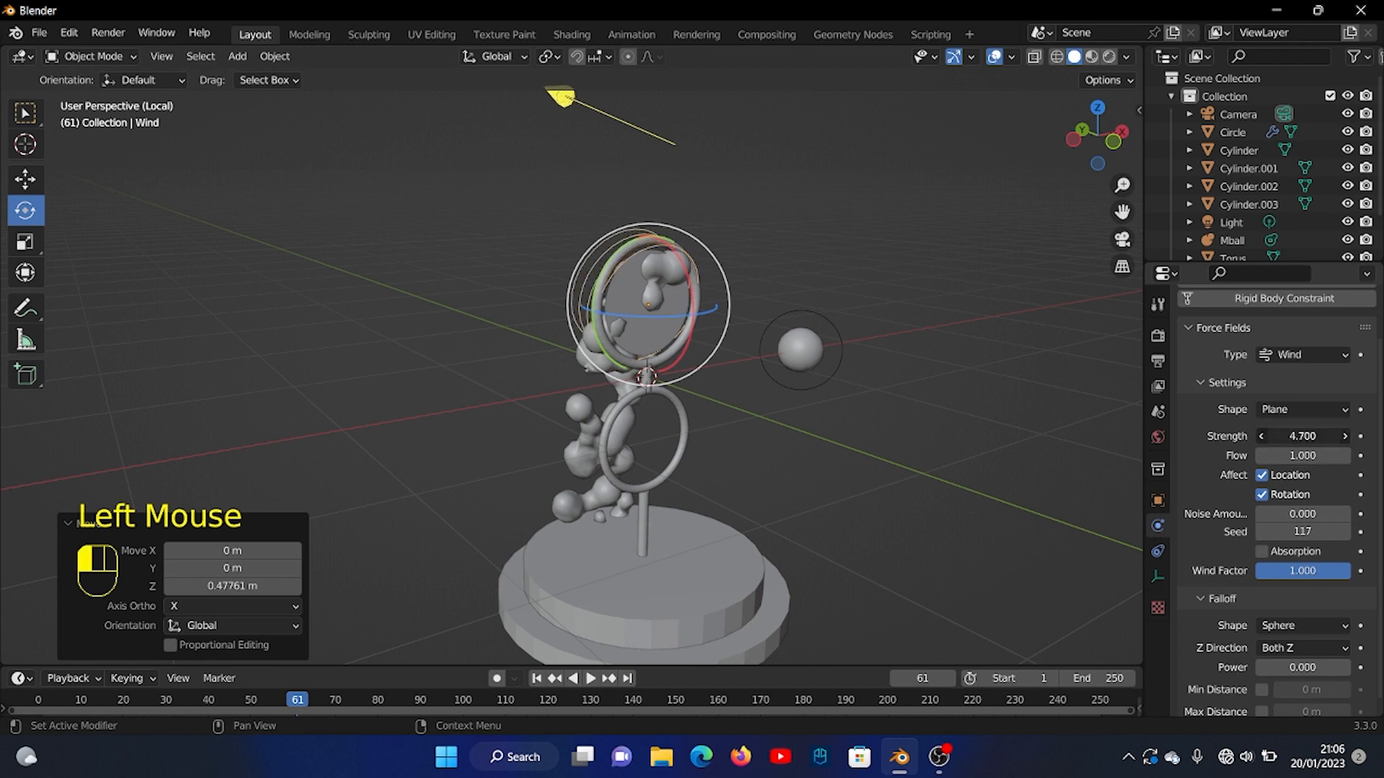
text(10)
key(Return)
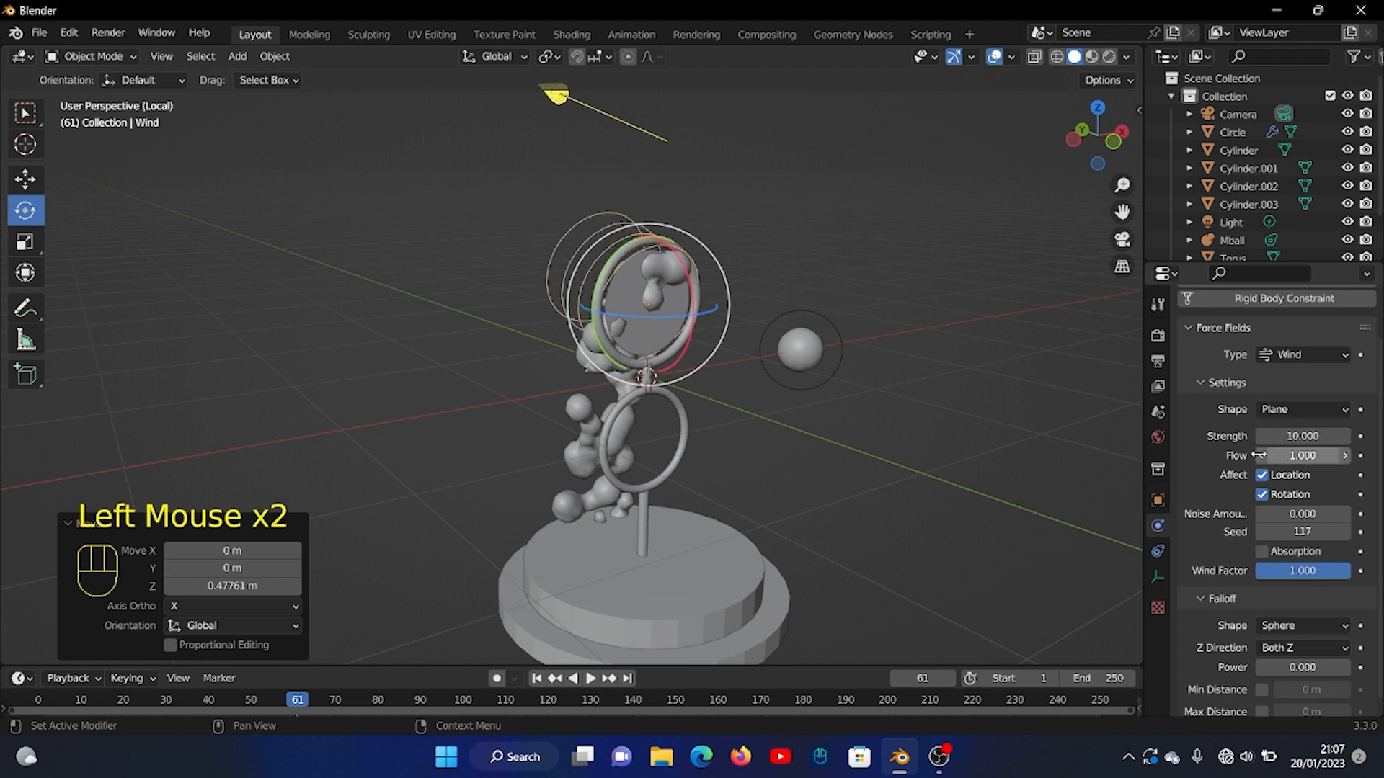
Set the gravity field weight of the upper disc's particle system to 0.
middle_drag(967, 484, 733, 389)
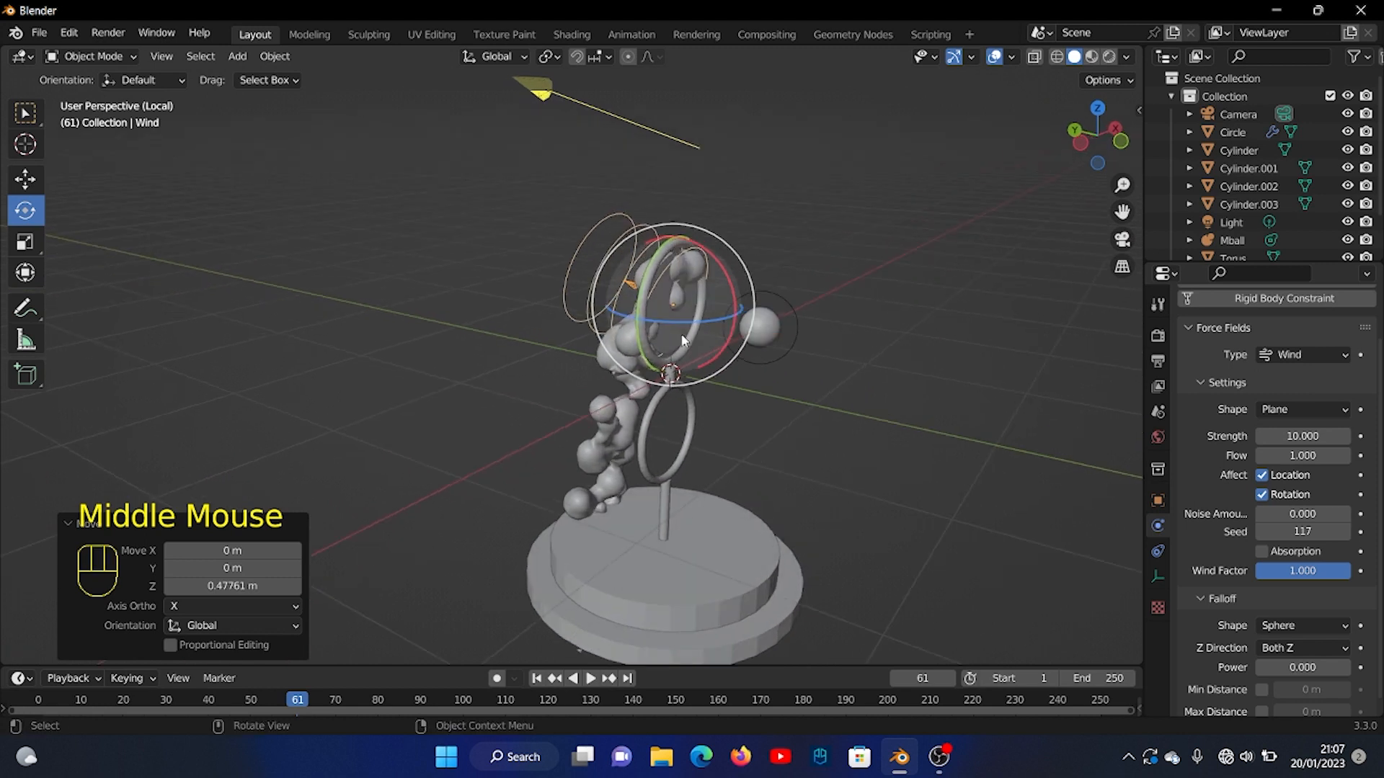
click(734, 353)
click(1158, 551)
scroll(1261, 581, down, 12)
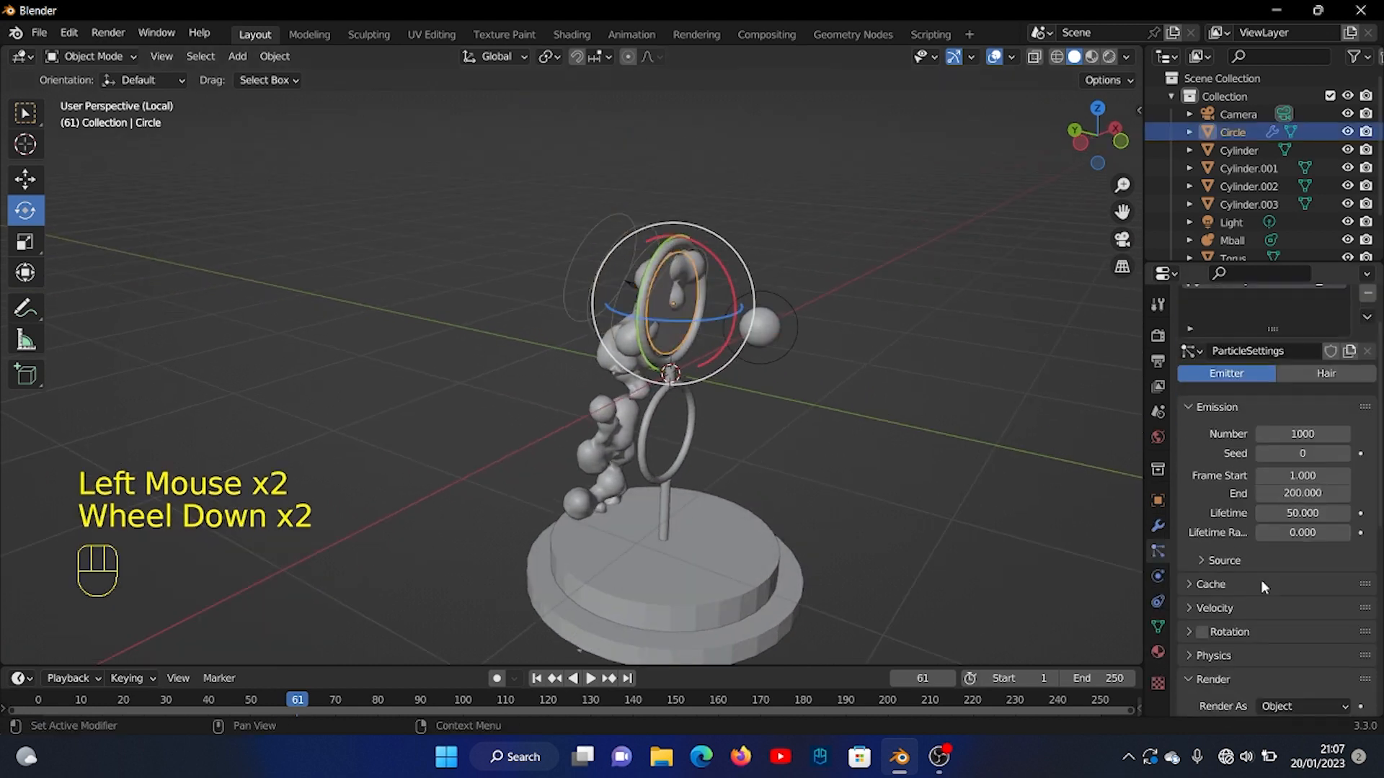
scroll(1261, 607, down, 3)
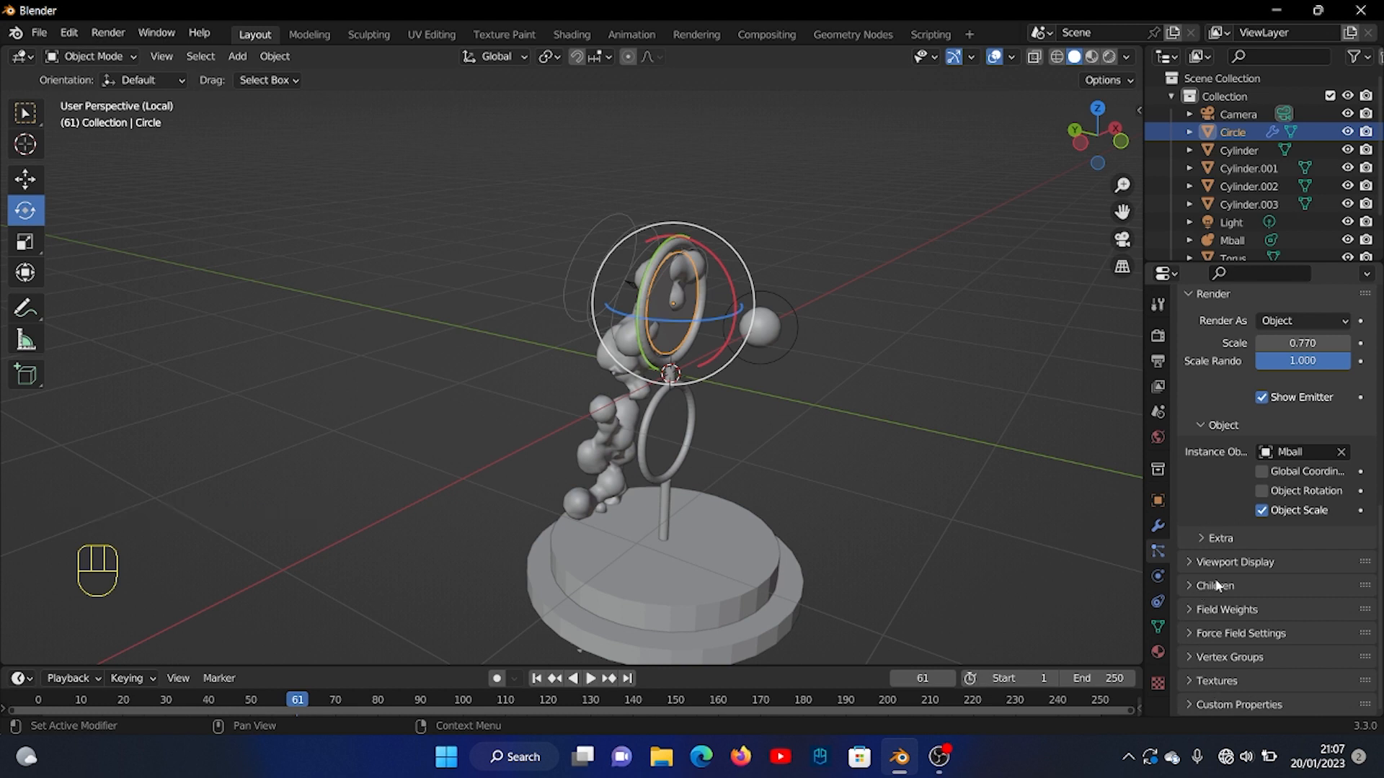
click(1187, 610)
scroll(1280, 627, down, 2)
click(1280, 630)
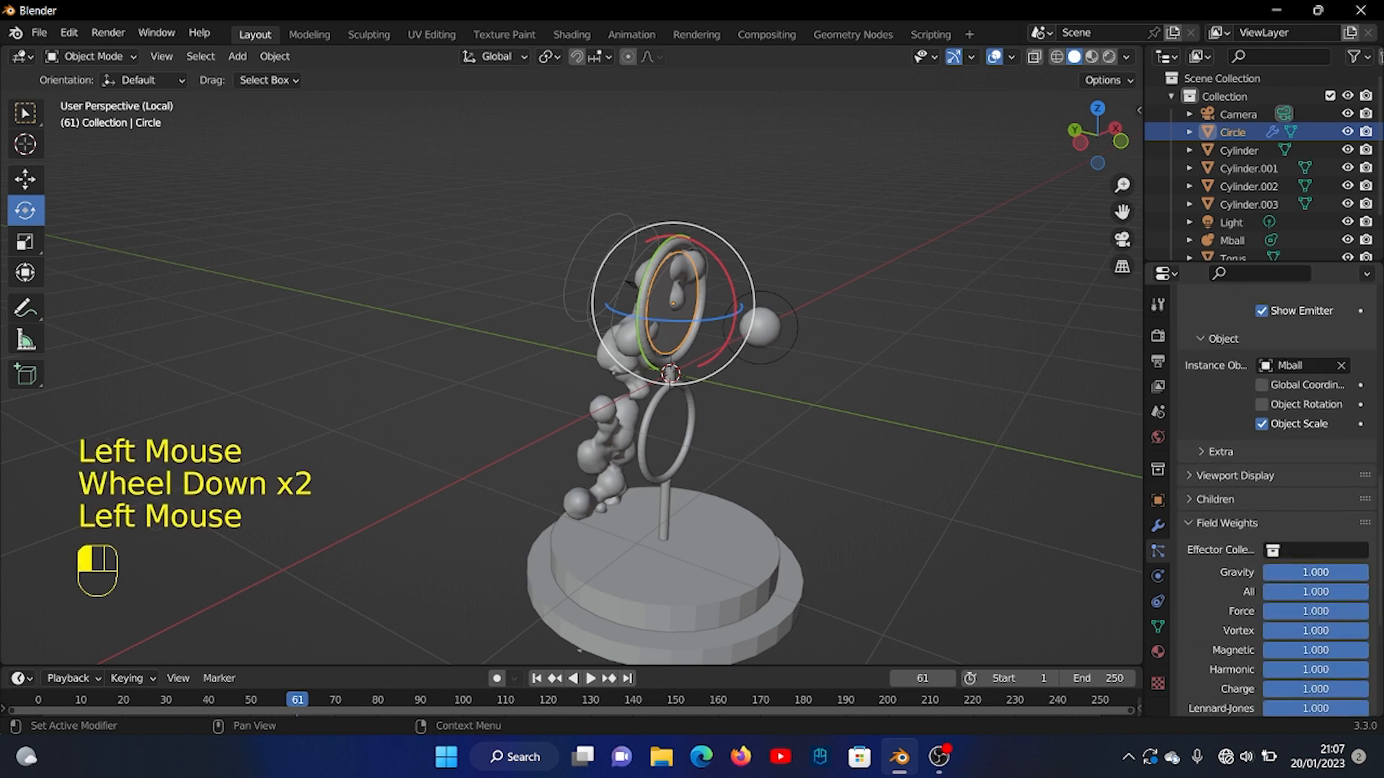
drag(1297, 573, 1264, 573)
Play the animation from the first frame to examine how the wind carries the particles without gravity.
middle_drag(798, 483, 759, 427)
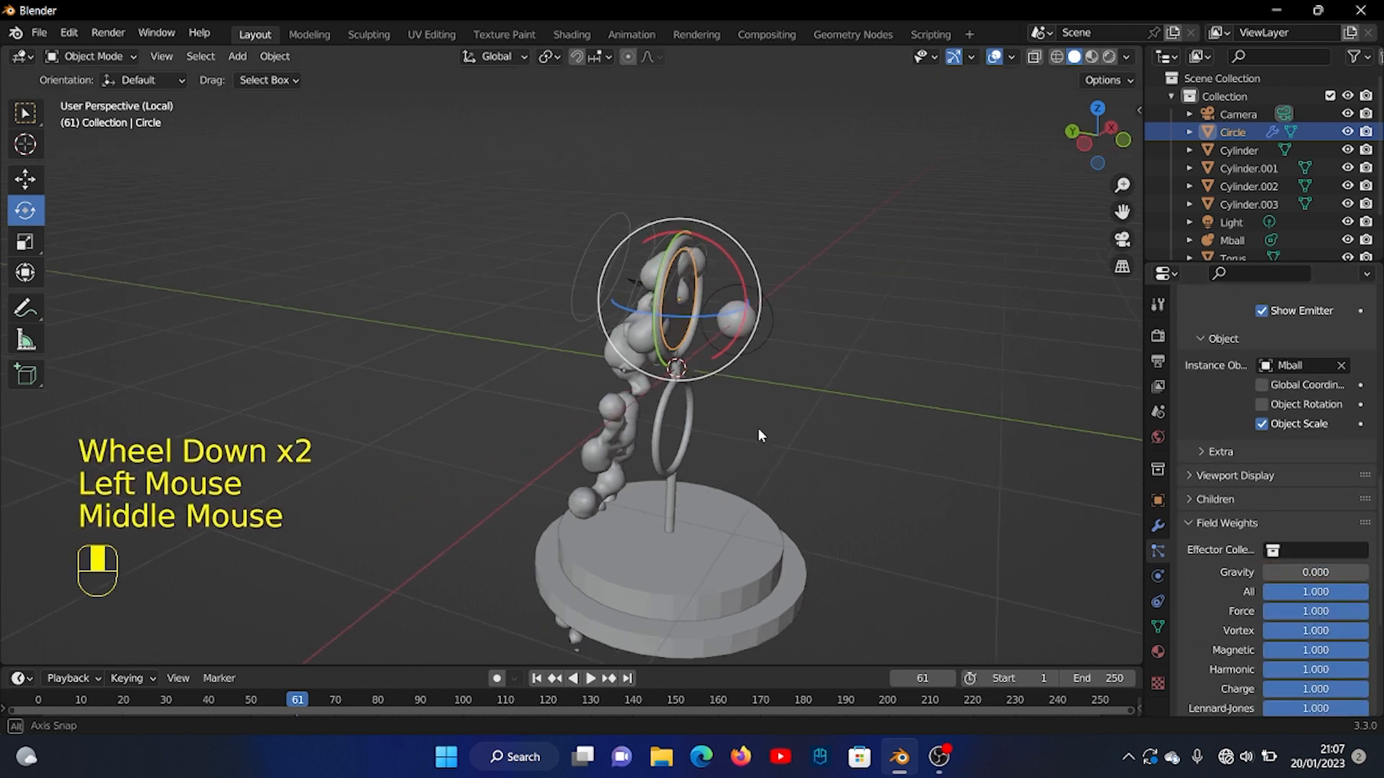
click(537, 679)
click(589, 678)
click(589, 678)
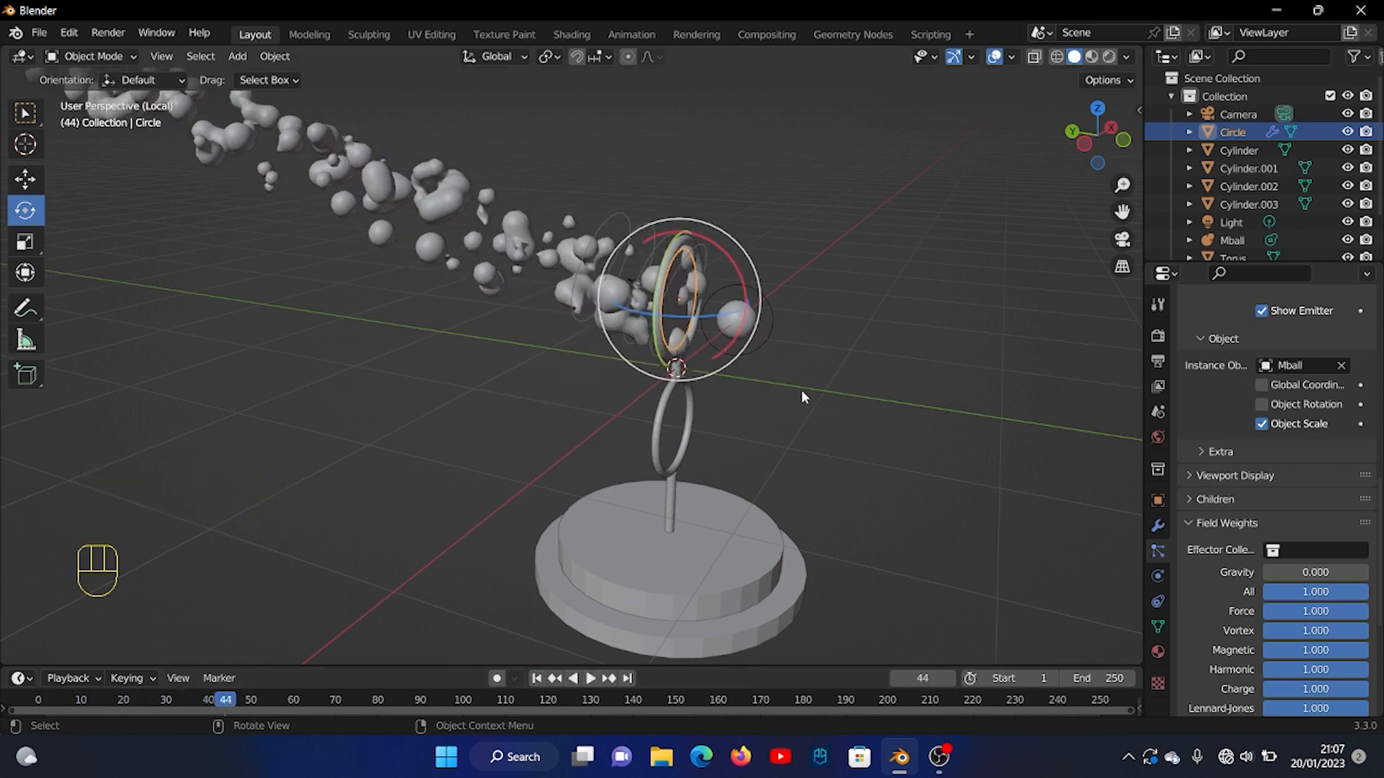
Duplicate the particle disc together with its wind force field and move the copies about 0.932 m down along Z into the lower ring.
middle_drag(774, 412, 696, 319)
click(651, 336)
scroll(811, 348, up, 2)
shift+click(807, 313)
key(KP_1)
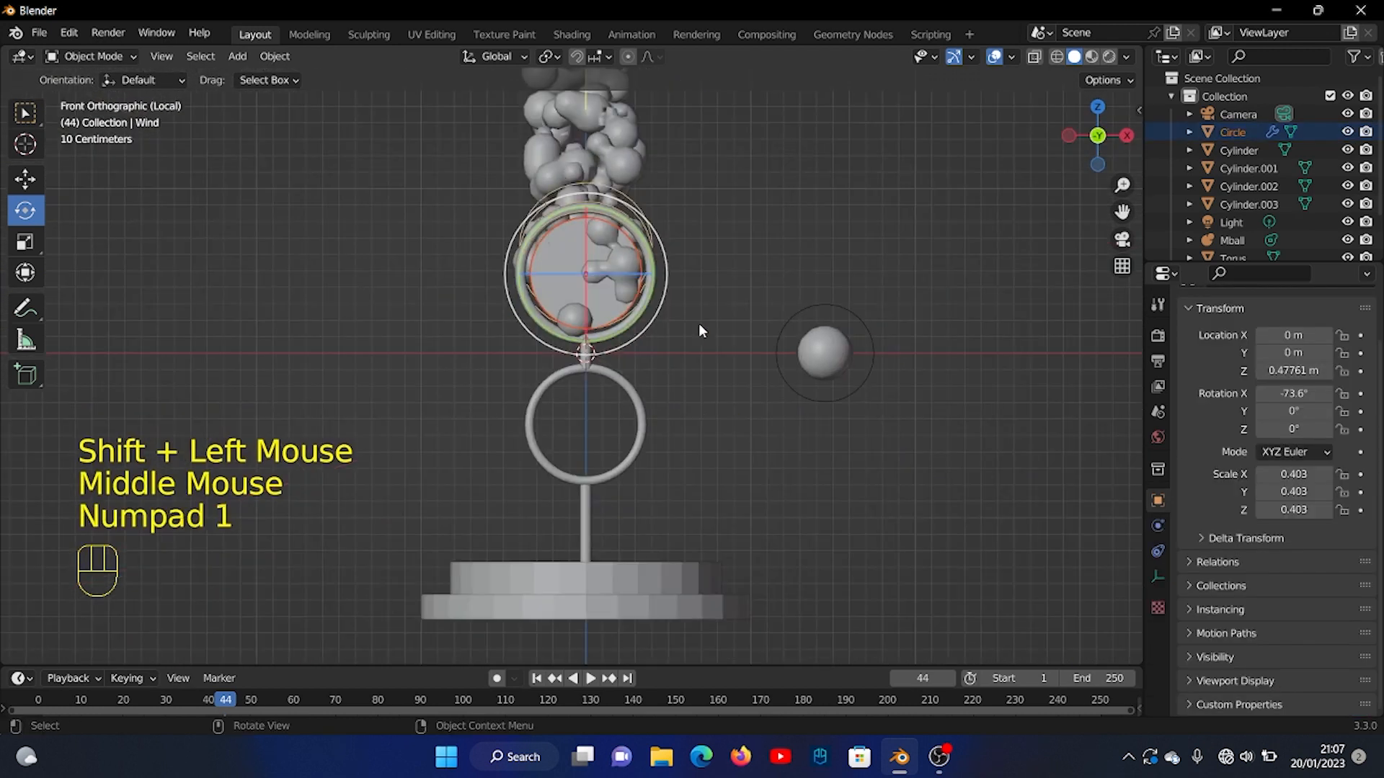
key(shift+d)
key(z)
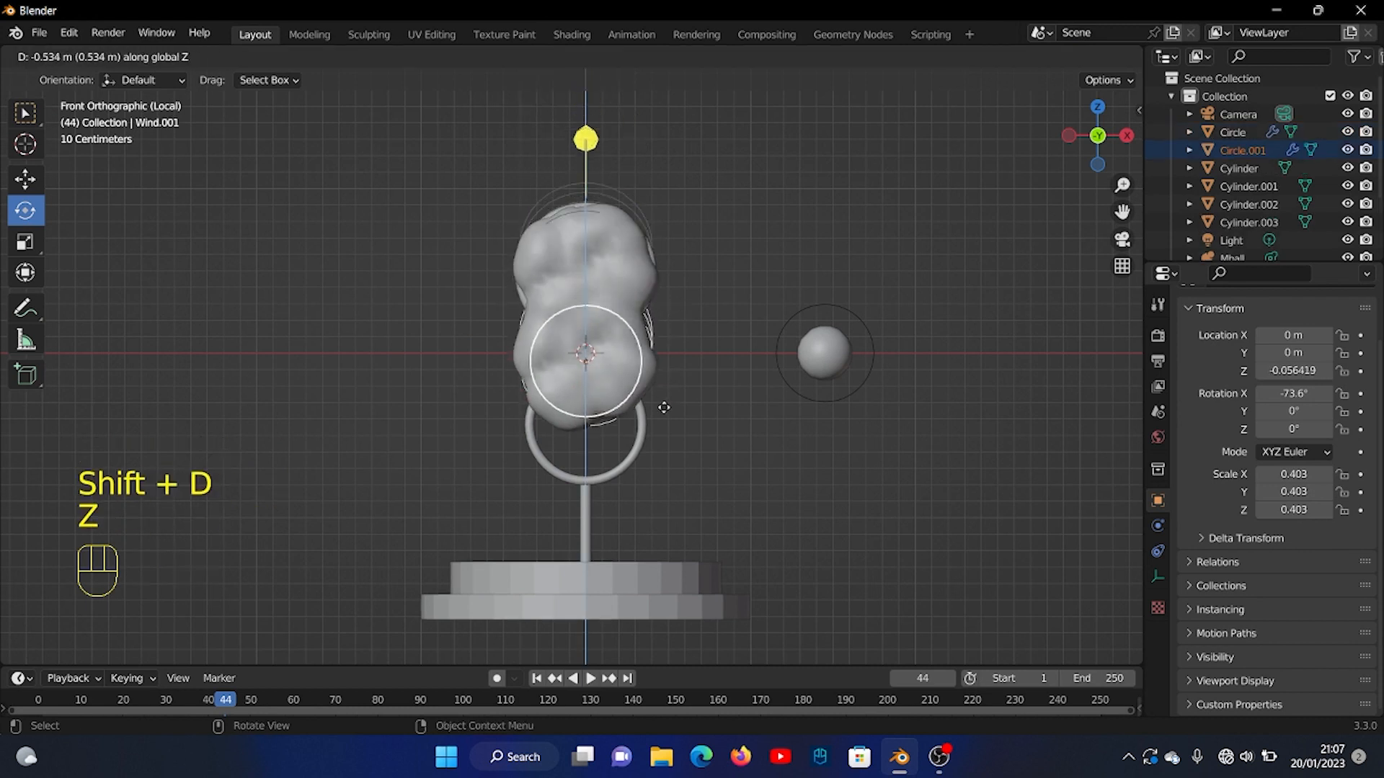
click(656, 464)
Scale the duplicated disc and wind by about 0.683 to fit inside the lower ring.
key(s)
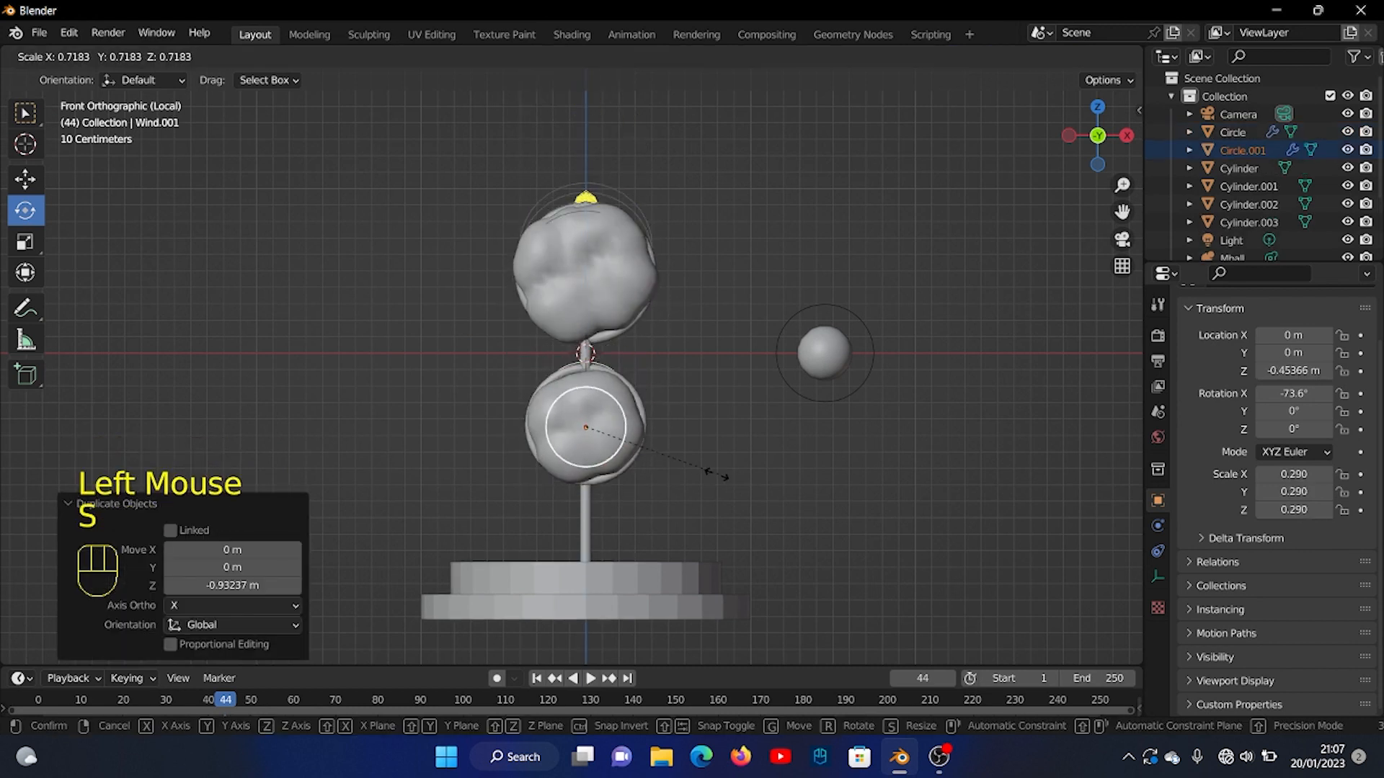
click(714, 472)
middle_drag(714, 472, 624, 465)
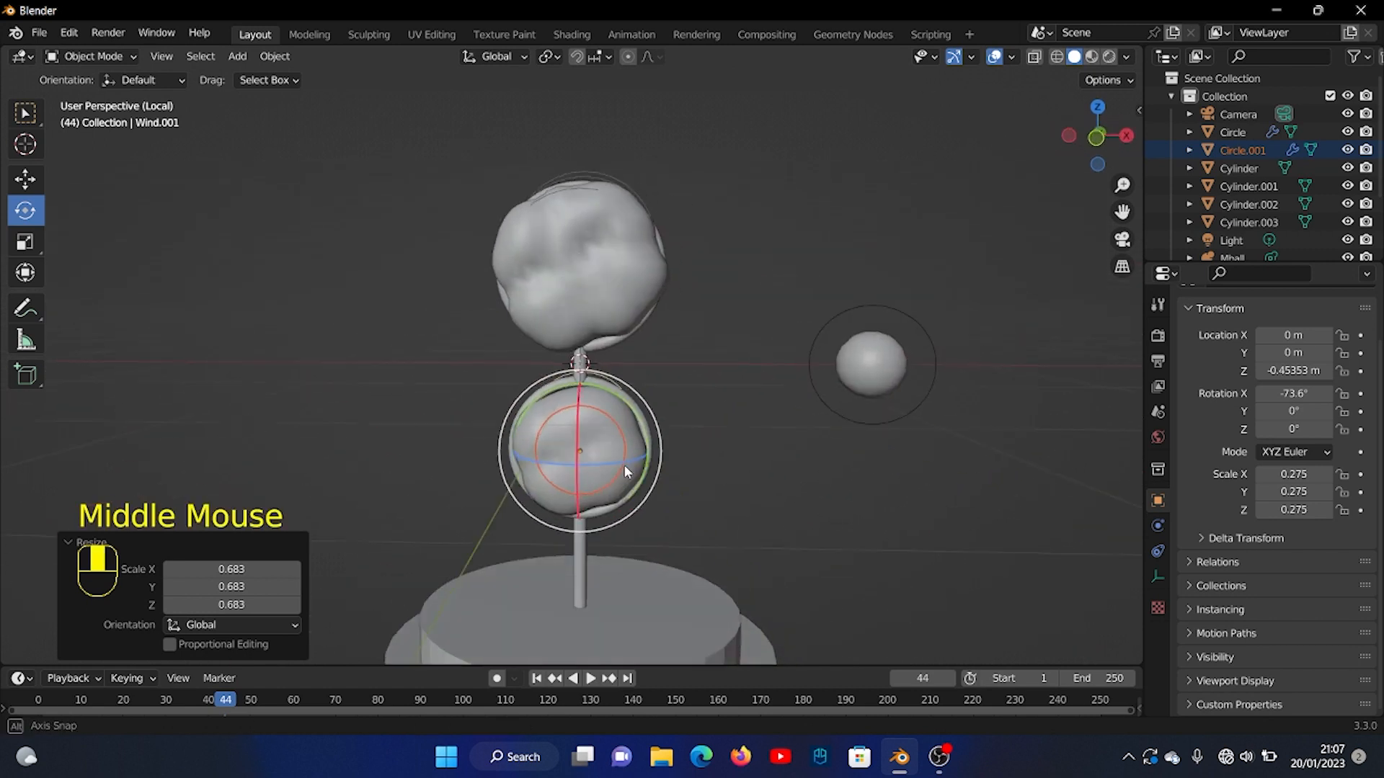
scroll(690, 465, down, 1)
click(650, 493)
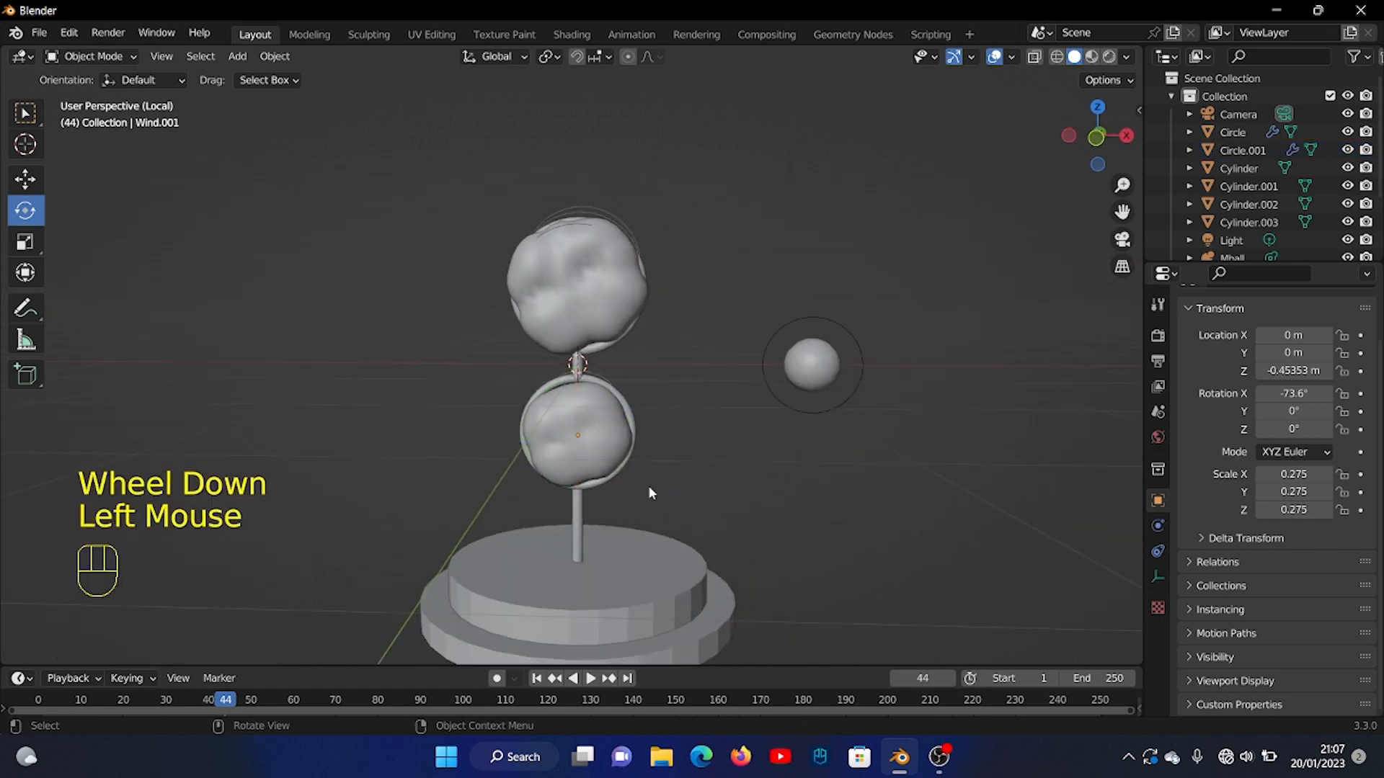
Play the animation from the first frame and examine both particle streams from the side.
click(534, 678)
click(588, 678)
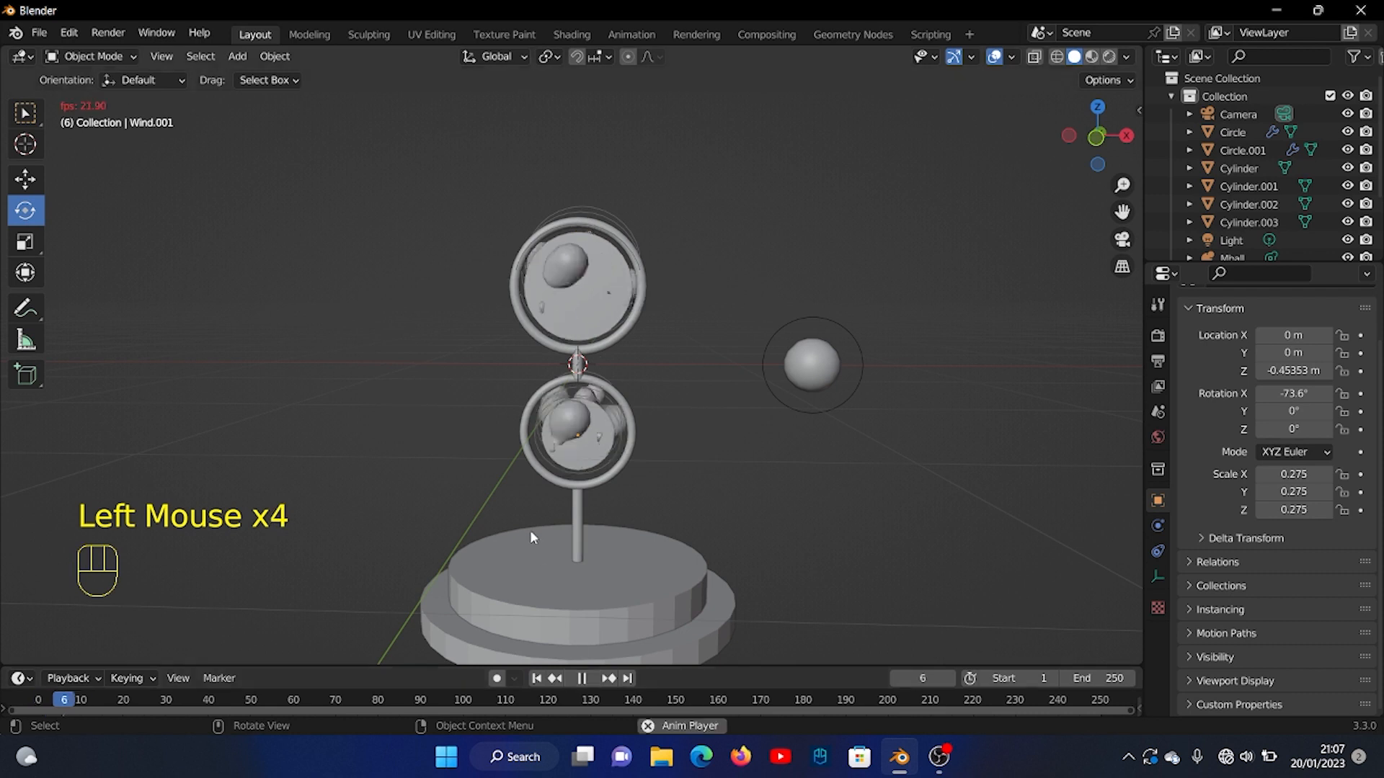
middle_drag(532, 532, 646, 562)
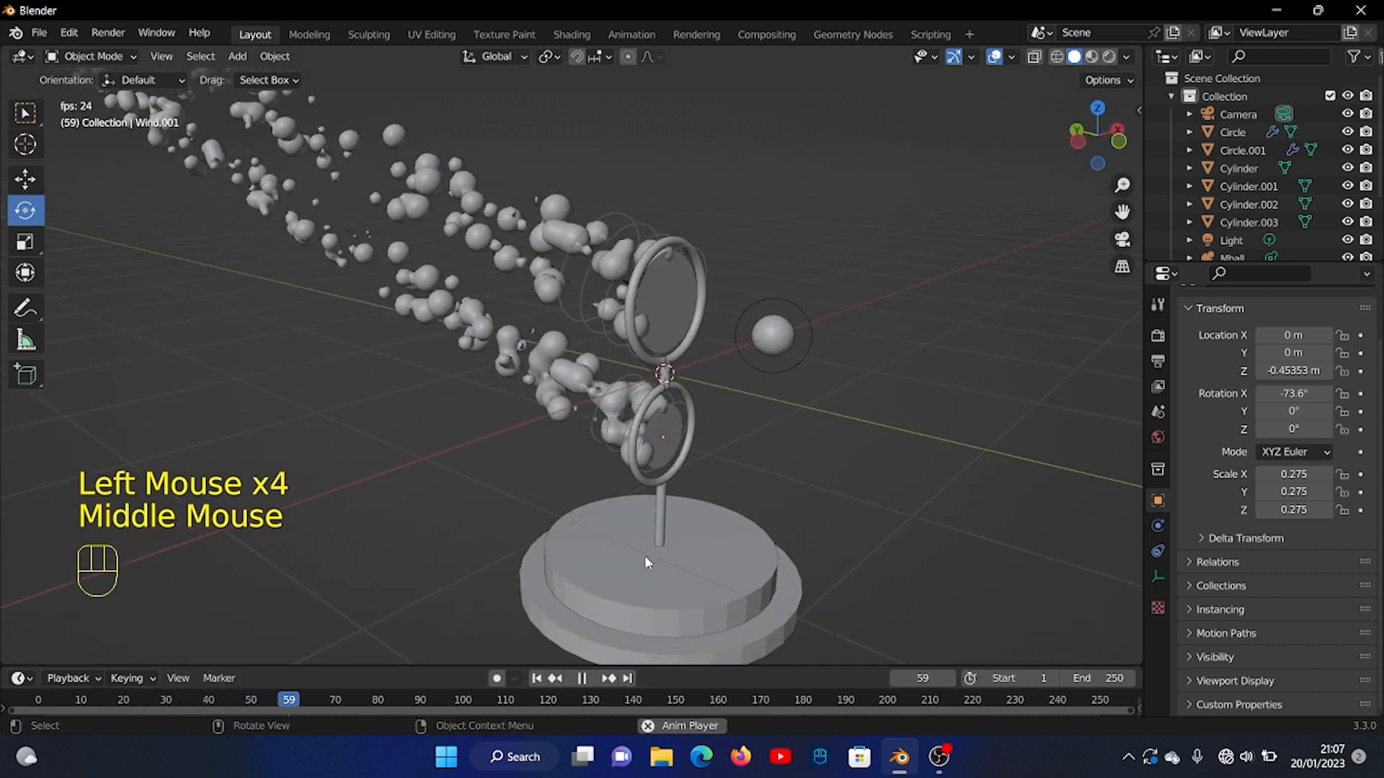
click(582, 678)
scroll(676, 454, down, 1)
middle_drag(680, 451, 677, 447)
Switch the viewport to Material Preview shading and select the source metaball beside the ornament.
click(1091, 58)
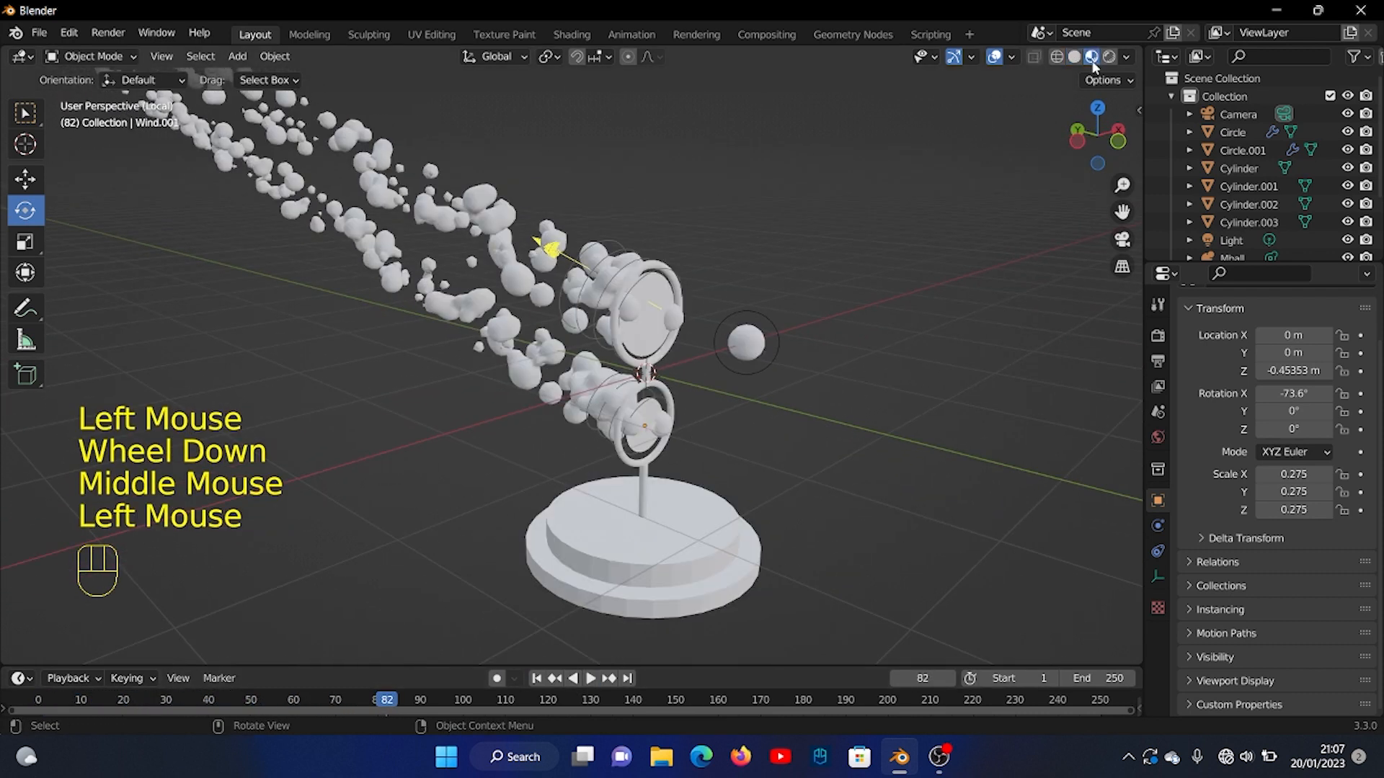
click(750, 356)
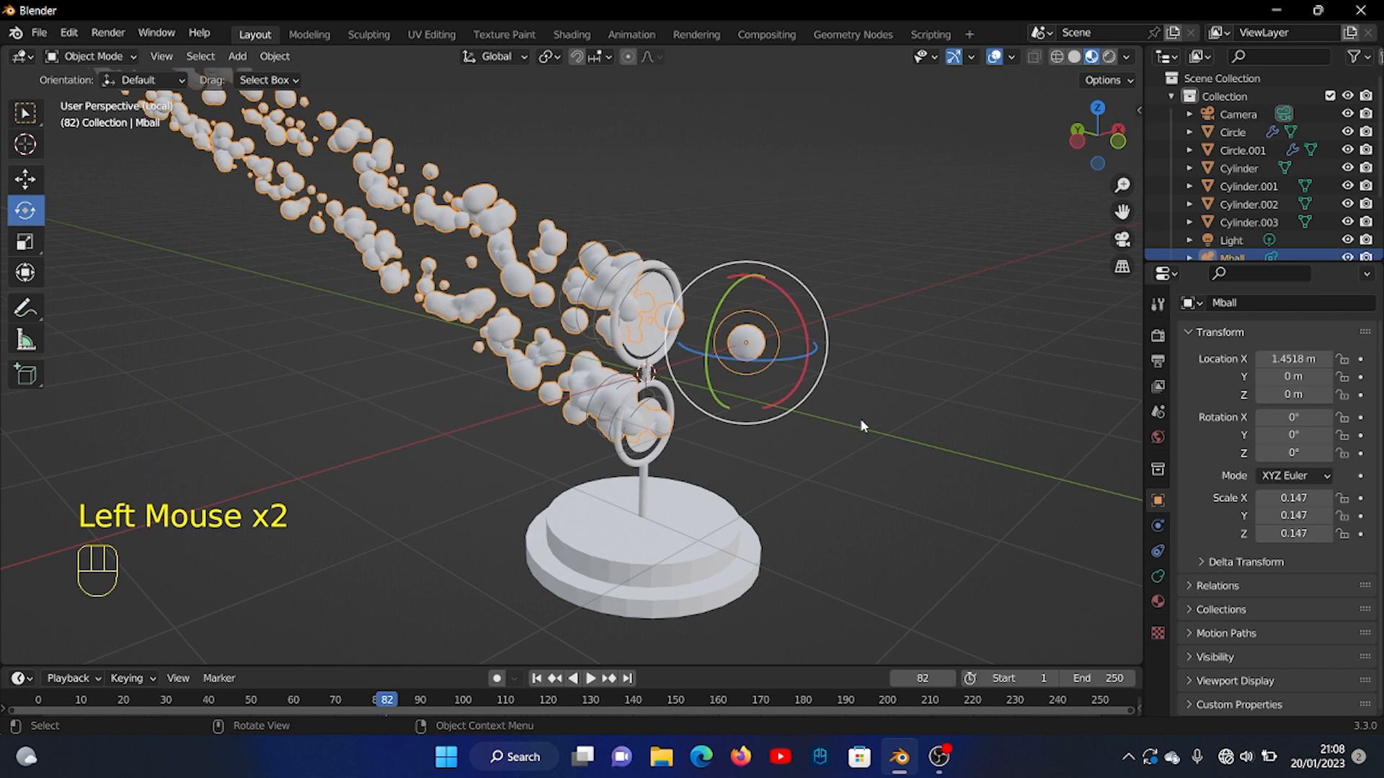
scroll(698, 418, up, 1)
Join the upper ring, connecting piece, lower ring and stem into one object.
click(664, 371)
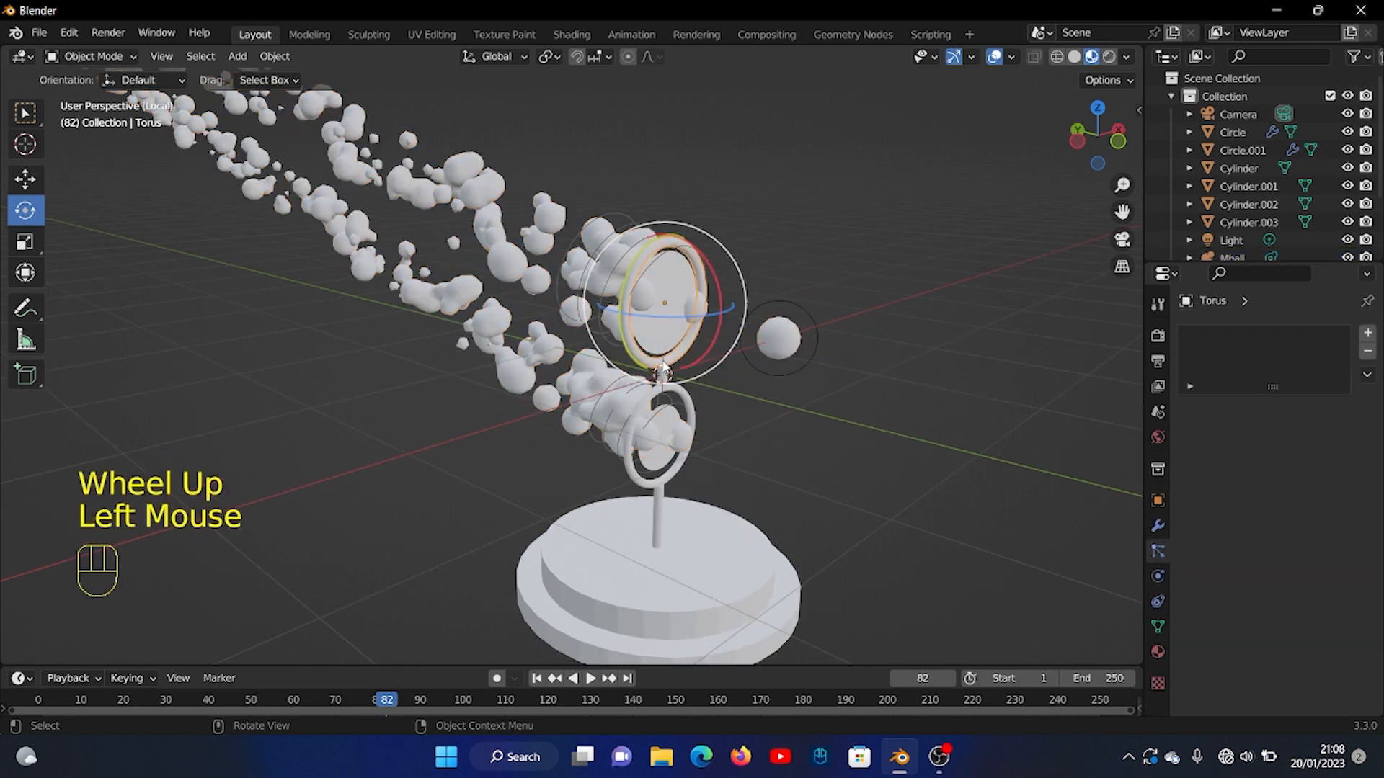
click(664, 374)
shift+click(697, 392)
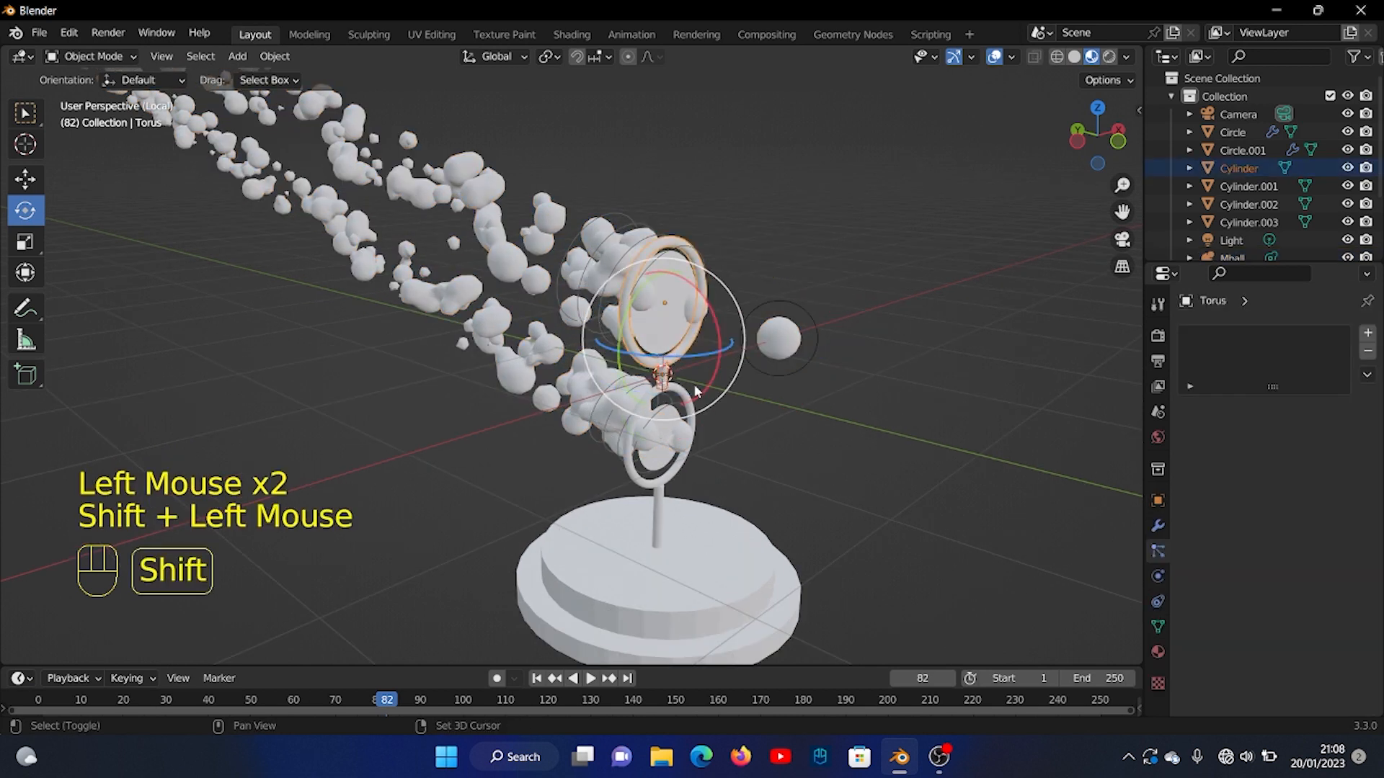
shift+click(694, 404)
shift+click(692, 407)
right_click(804, 428)
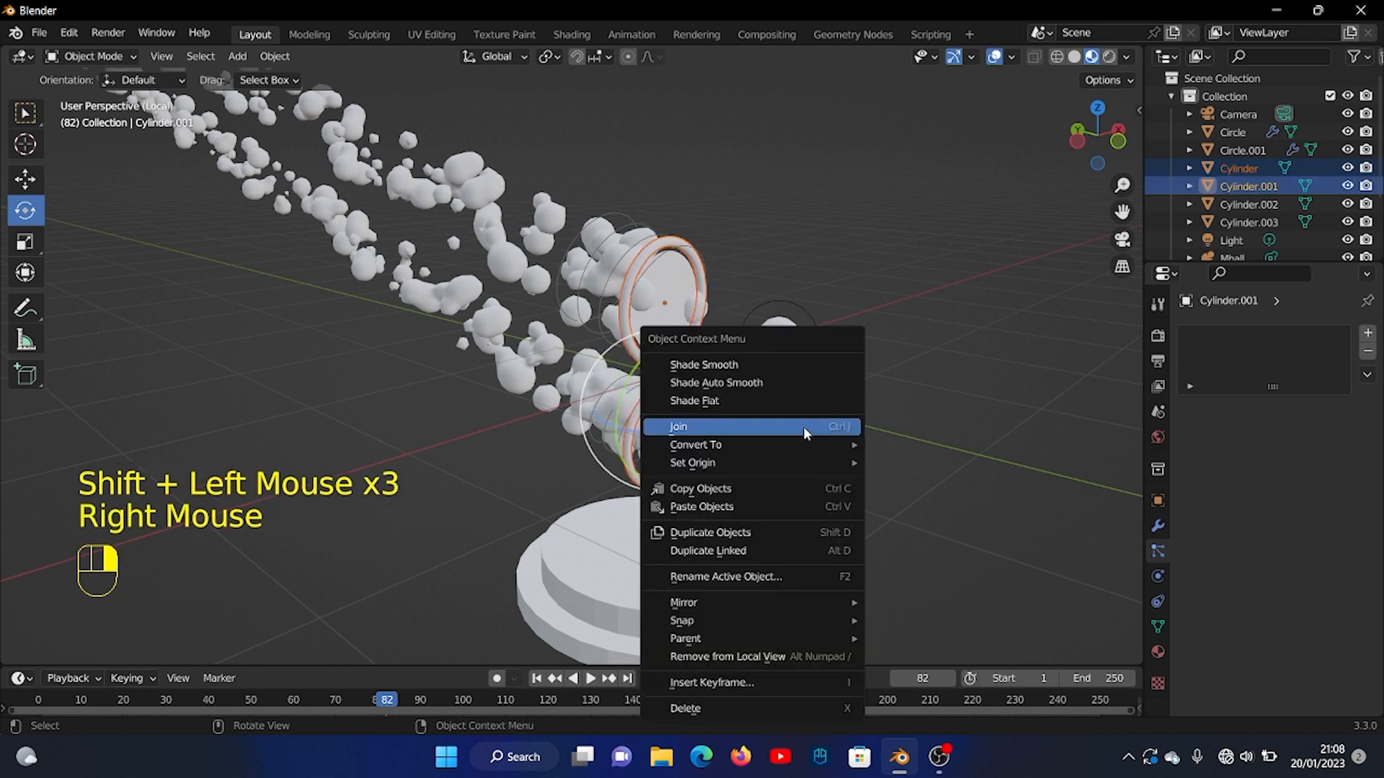
click(803, 426)
Join the two stacked cylinders of the stepped base into one object.
click(721, 519)
shift+click(756, 612)
right_click(807, 494)
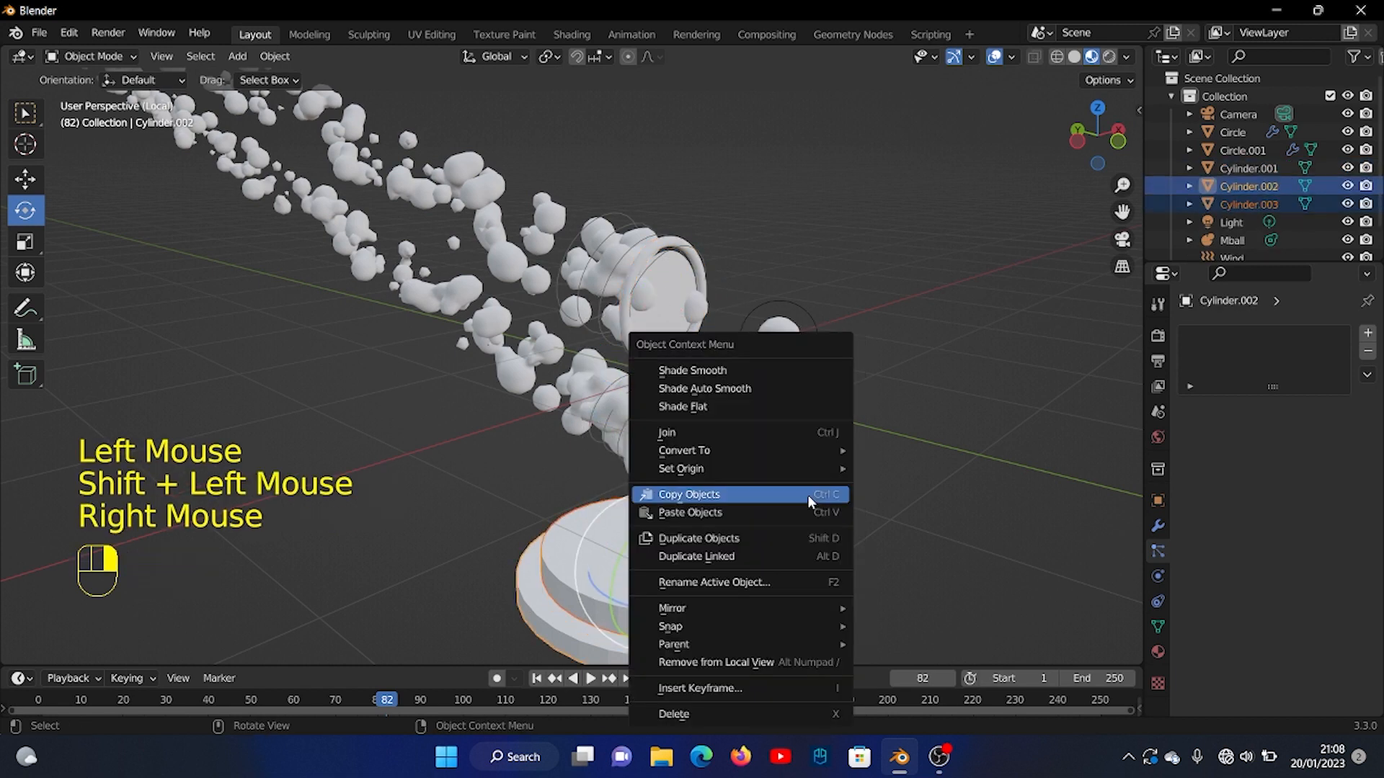
click(742, 430)
scroll(761, 449, up, 2)
scroll(746, 500, down, 2)
click(750, 580)
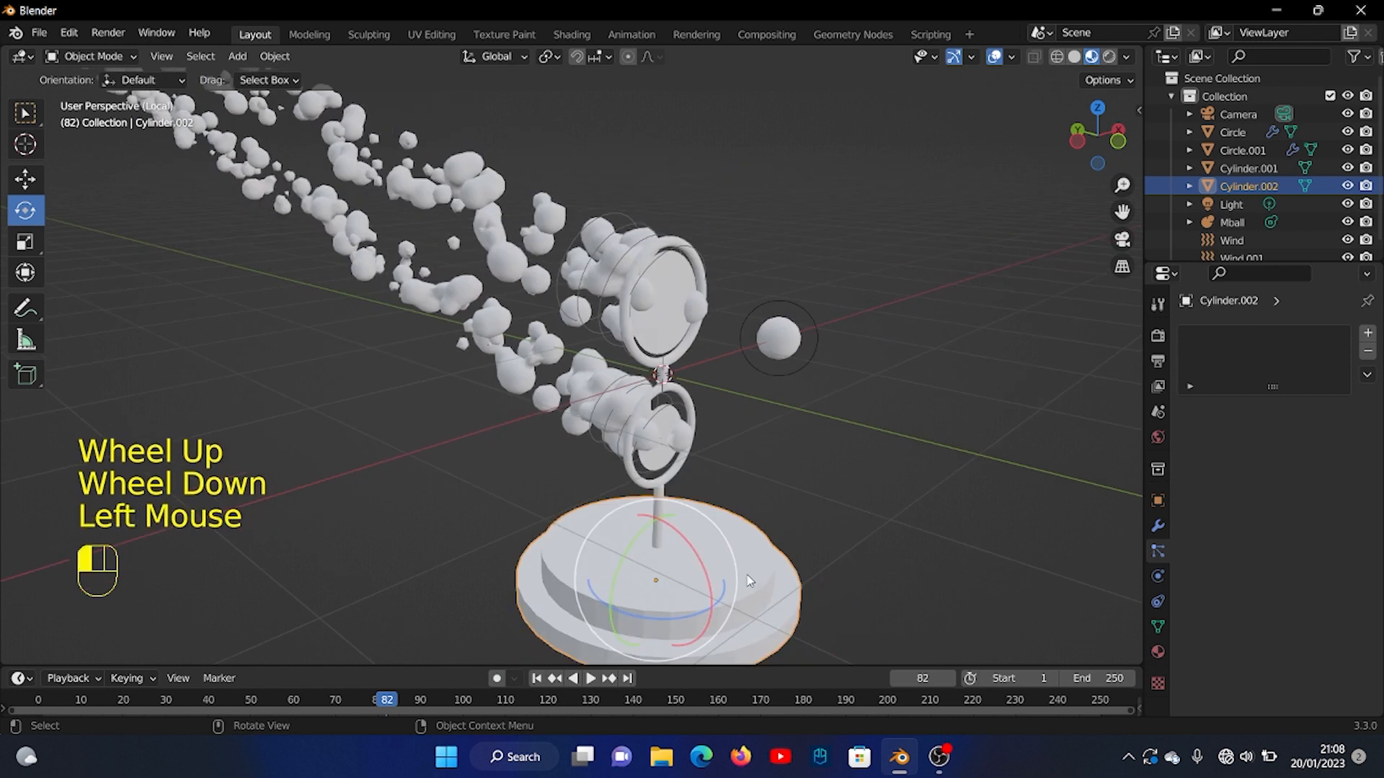
click(1367, 332)
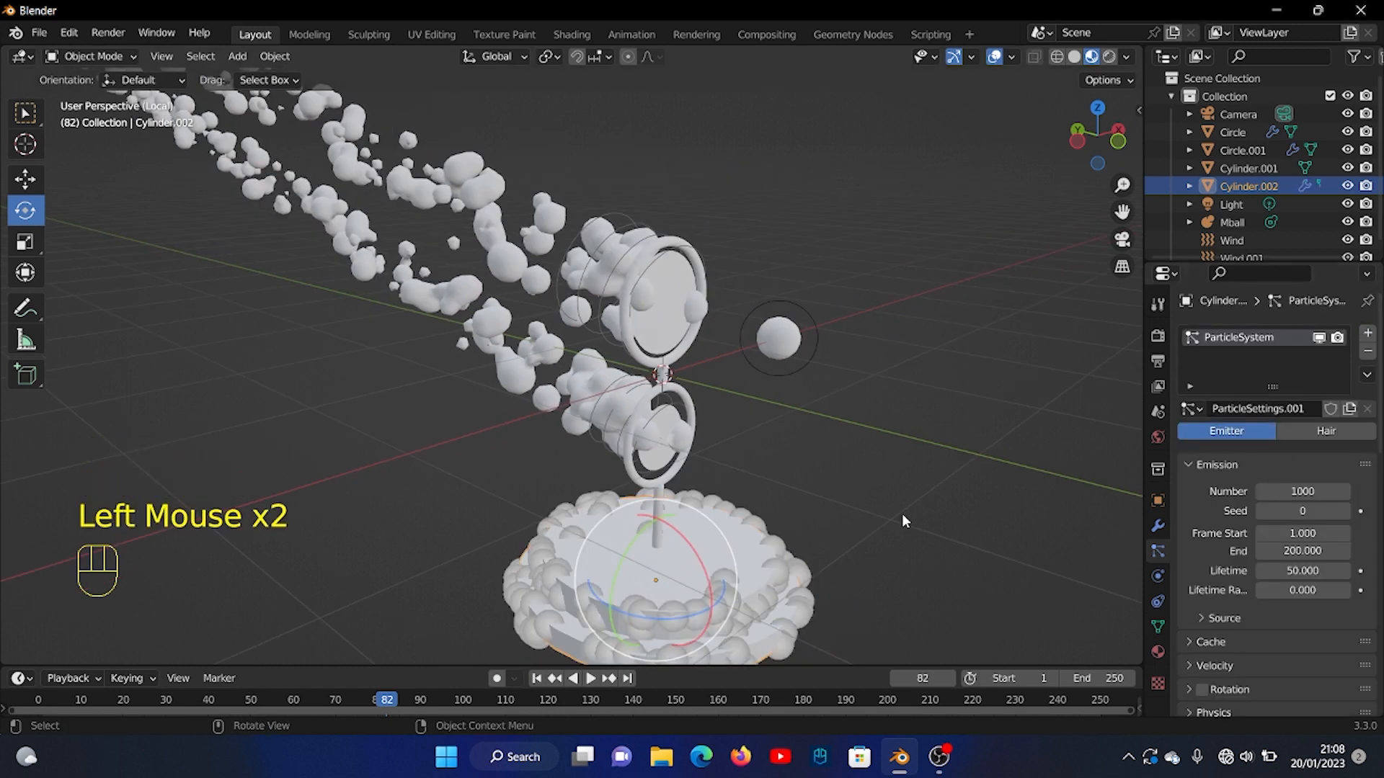
key(ctrl+z)
Give the stepped base a new material with a blue base color of hue 0.638, saturation 0.823 and value 0.800.
click(1158, 651)
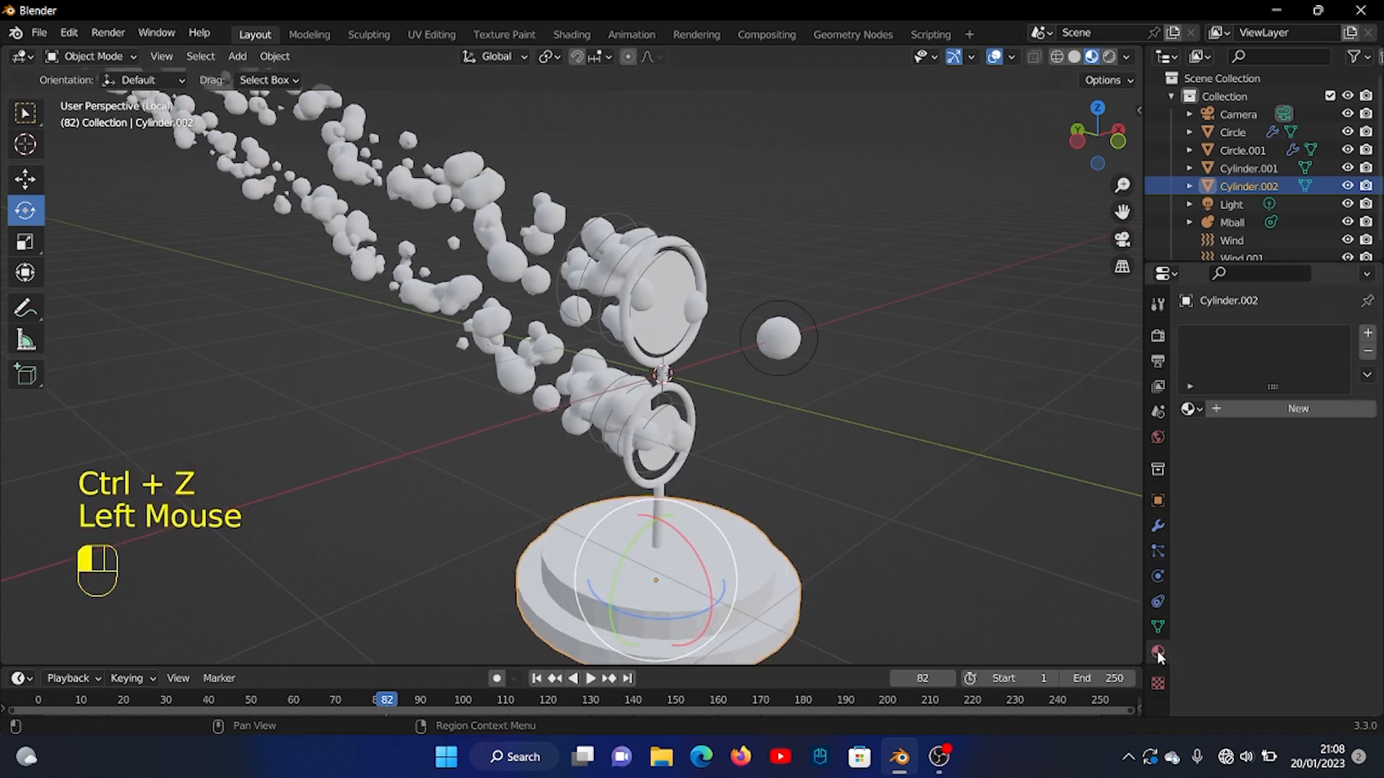
click(1367, 332)
click(1275, 409)
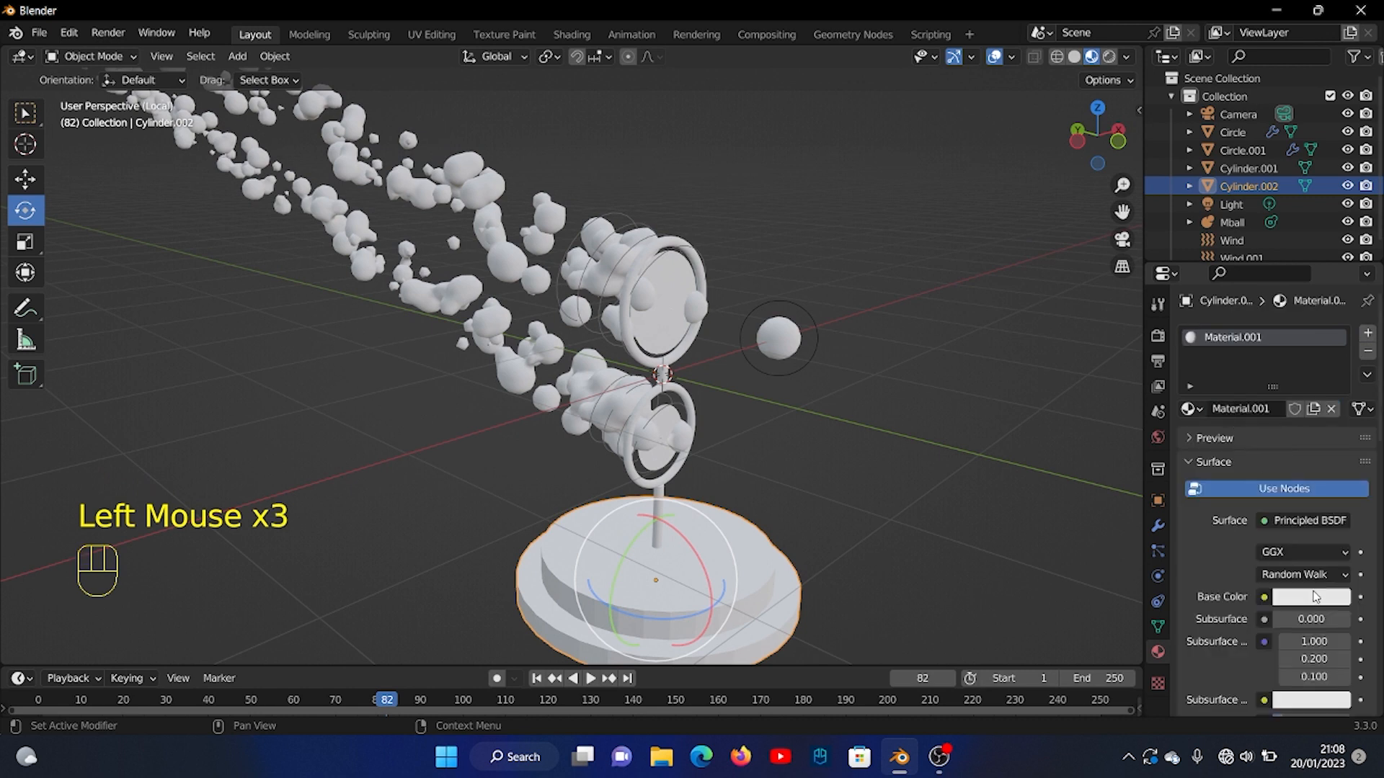
click(1316, 598)
drag(1256, 408, 1283, 378)
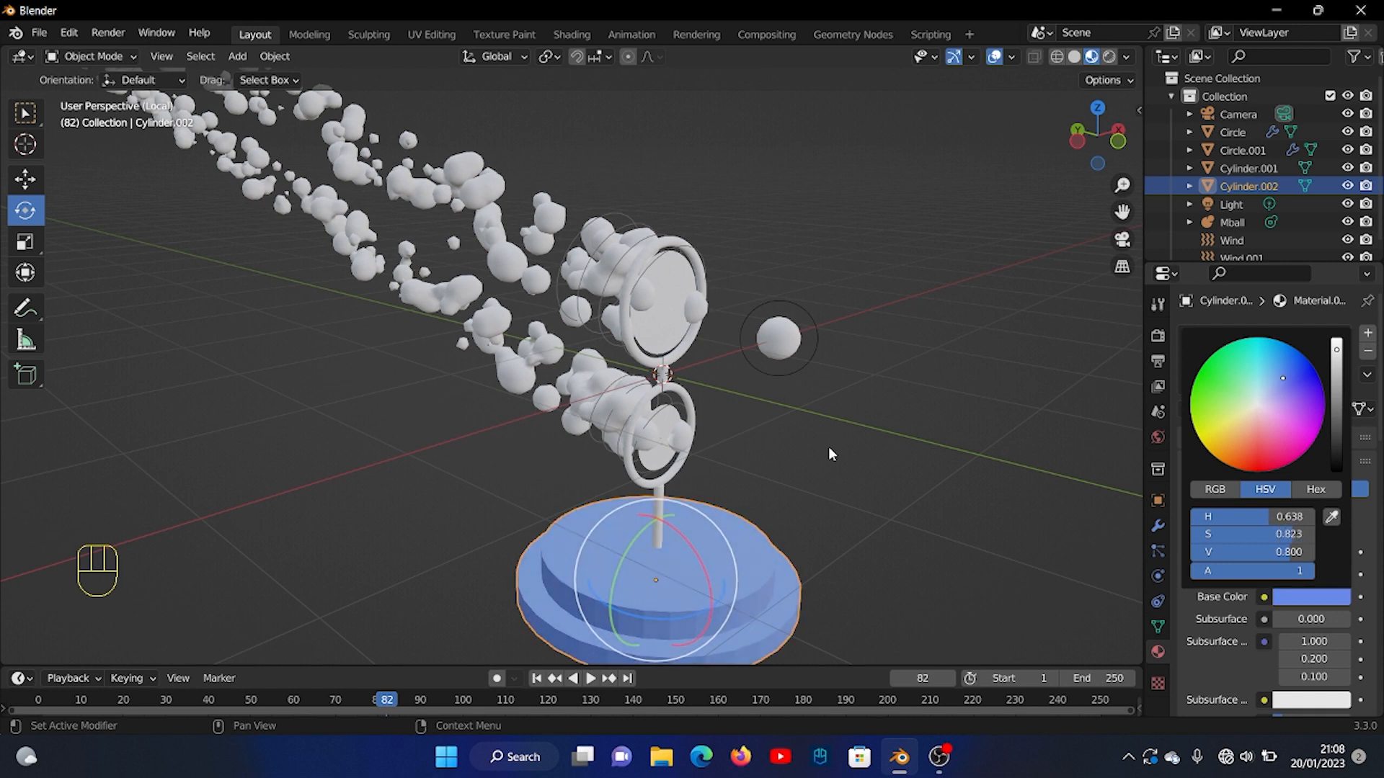
Give the joined rings and stem a new material with a red base color of hue 0.999, saturation 1.000 and value 0.800.
click(682, 459)
click(1368, 336)
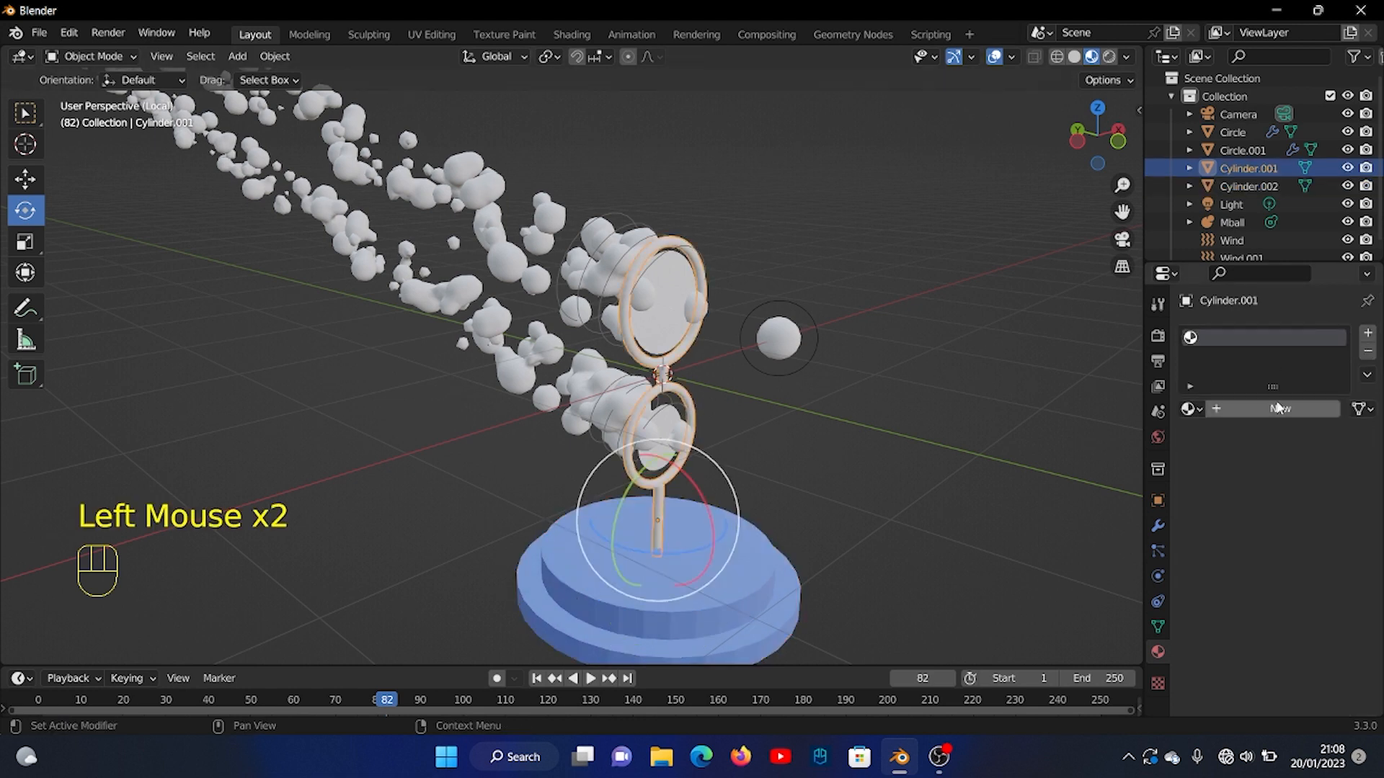
click(1298, 409)
click(1308, 598)
drag(1271, 462, 1253, 472)
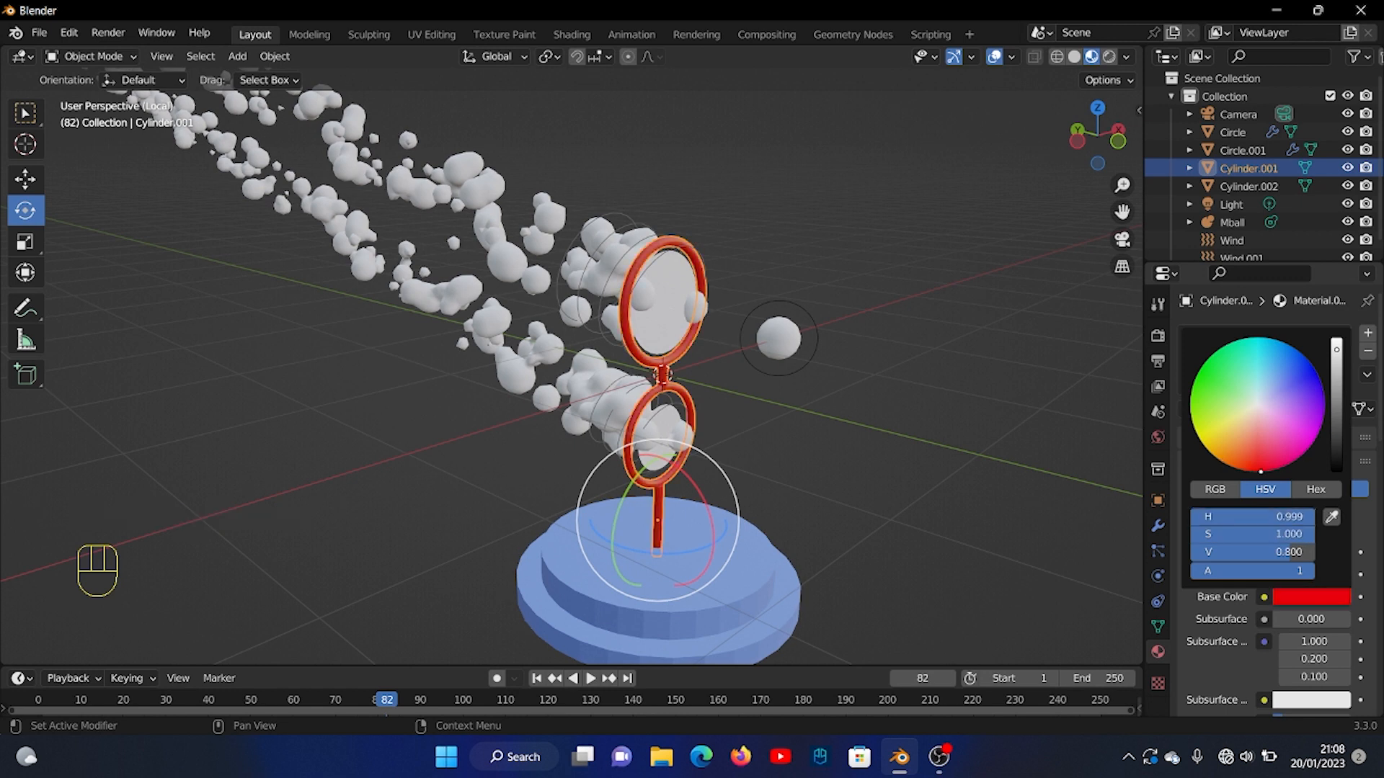
click(872, 426)
Return the animation to frame 1 and give the source metaball a new material with Roughness 0.
click(800, 340)
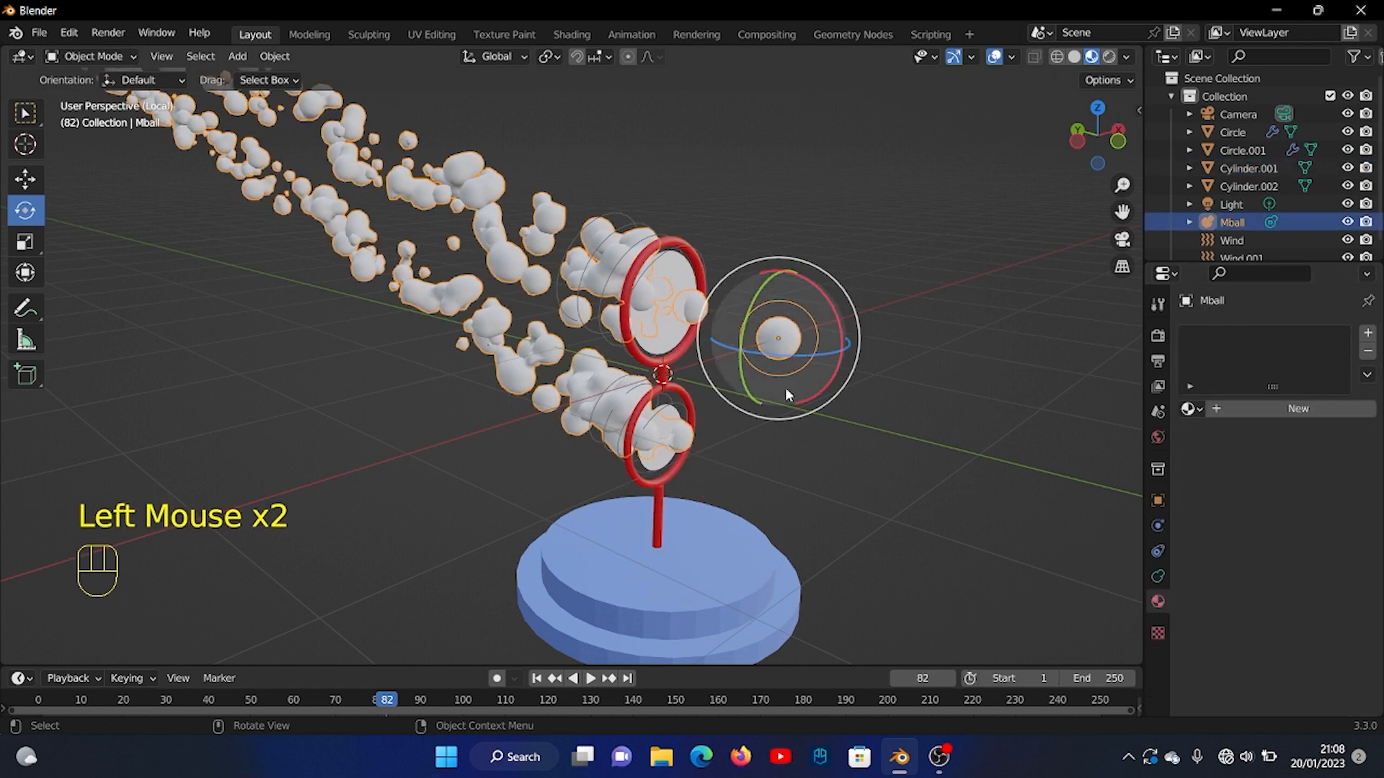
click(536, 678)
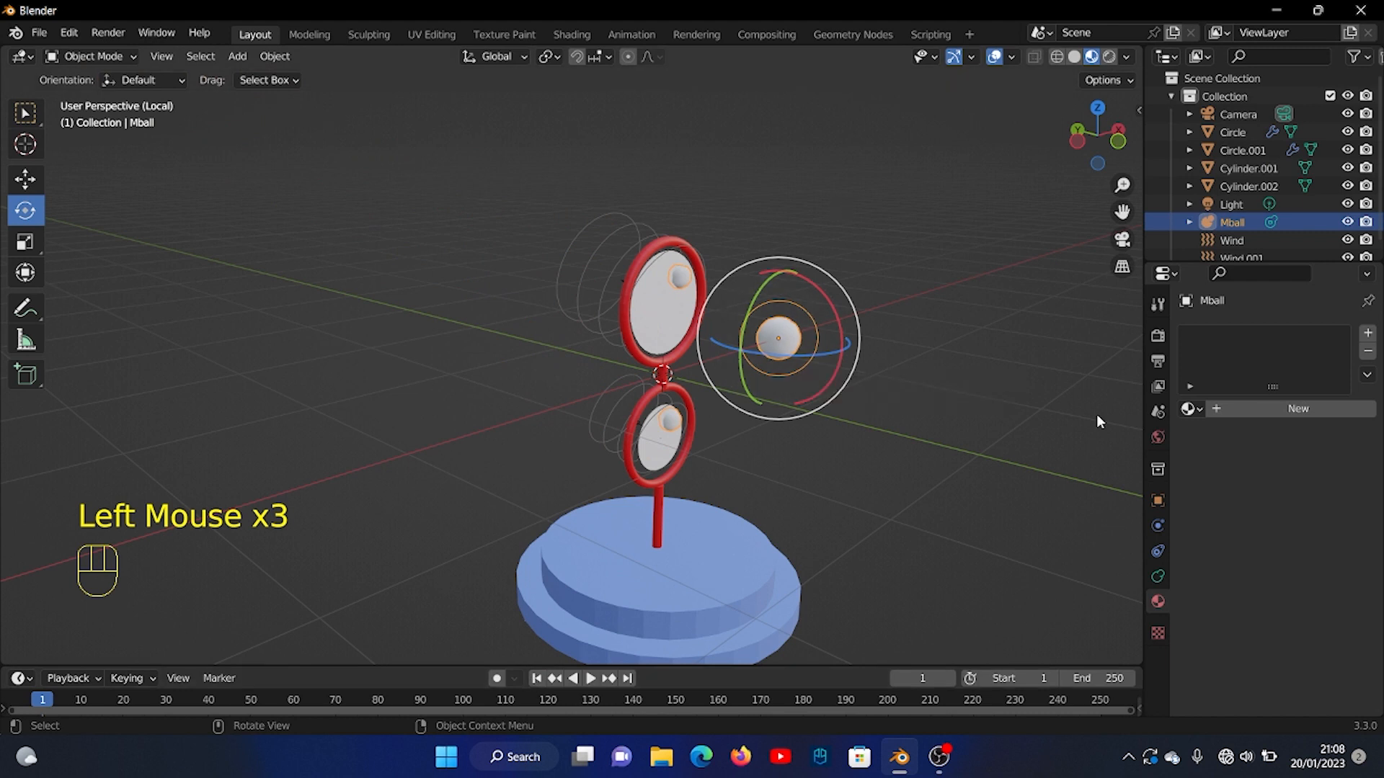
click(1298, 408)
scroll(1291, 505, down, 9)
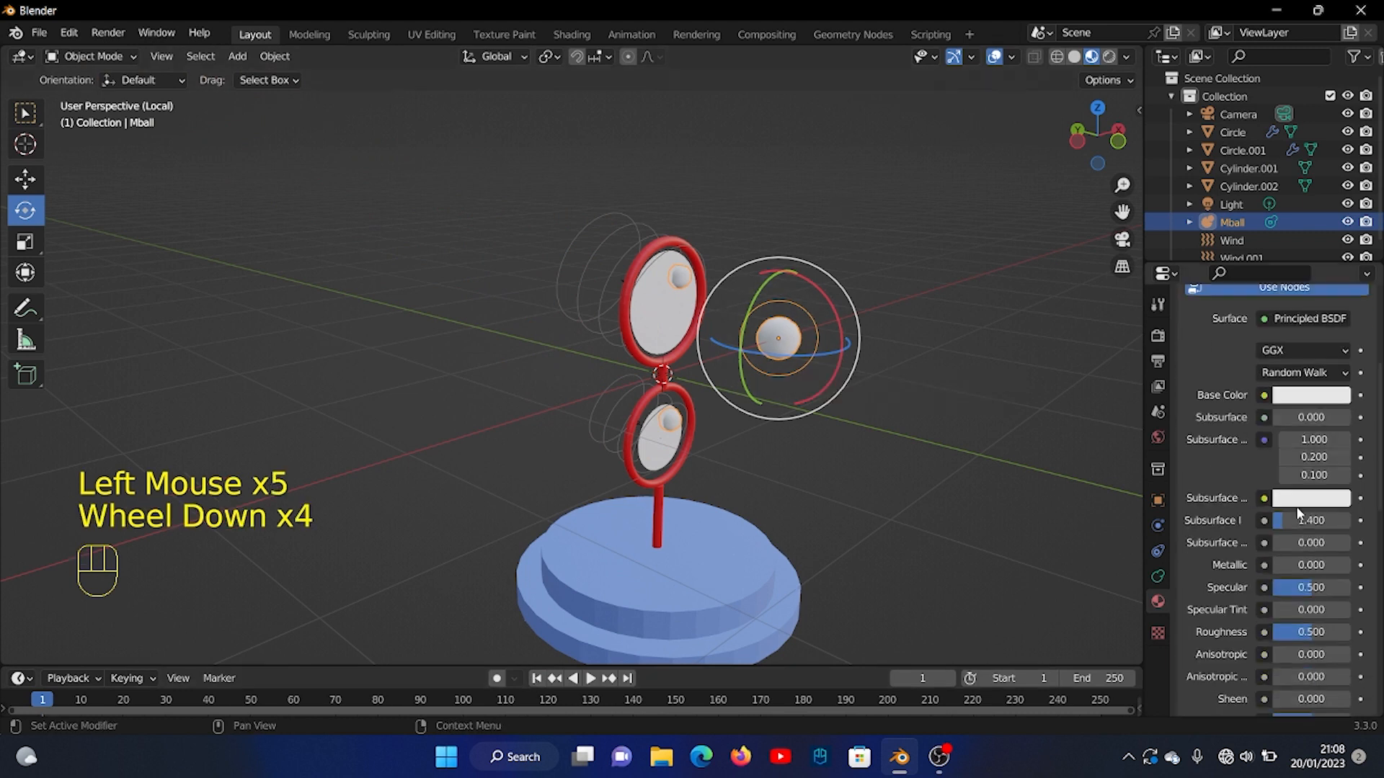
drag(1301, 430, 1269, 430)
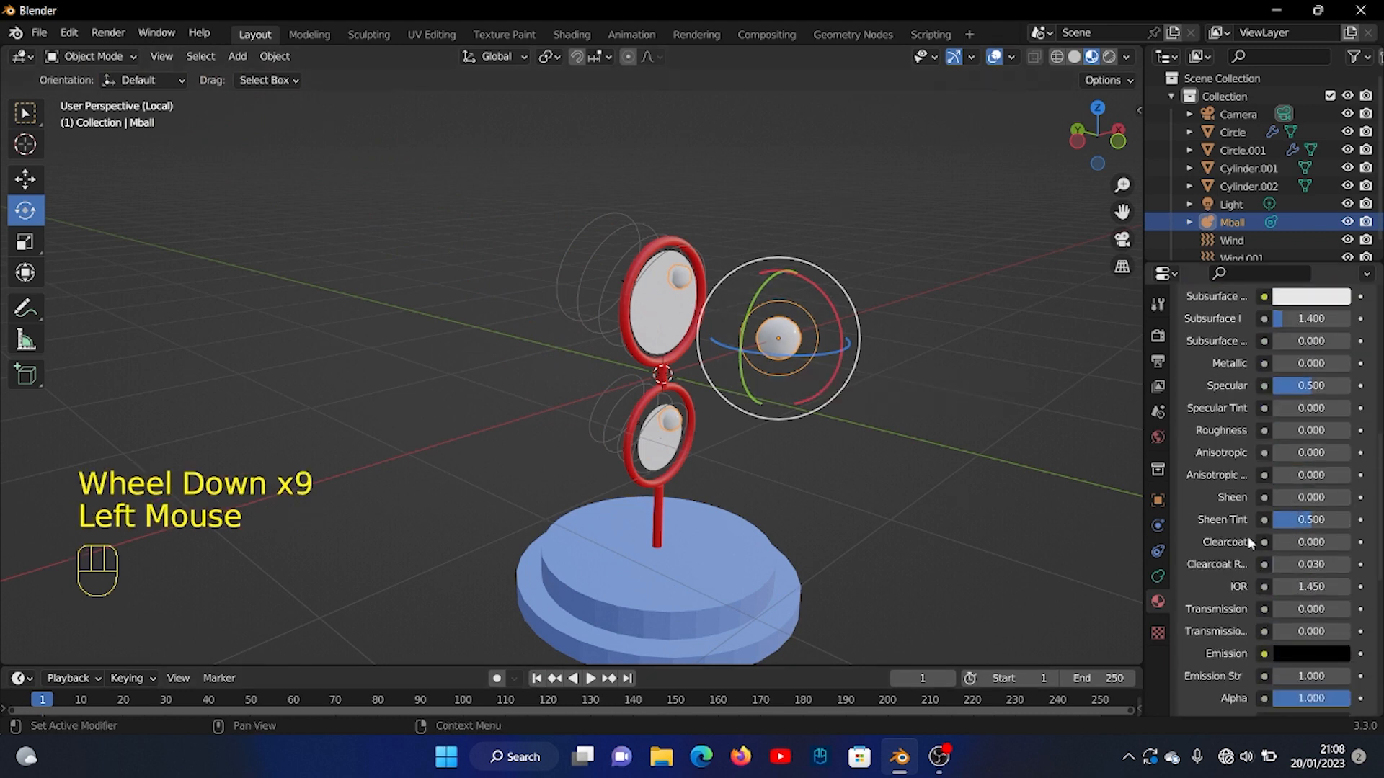
Set the metaball material's Transmission to 1 and its IOR to 1.33.
drag(1287, 615, 1255, 601)
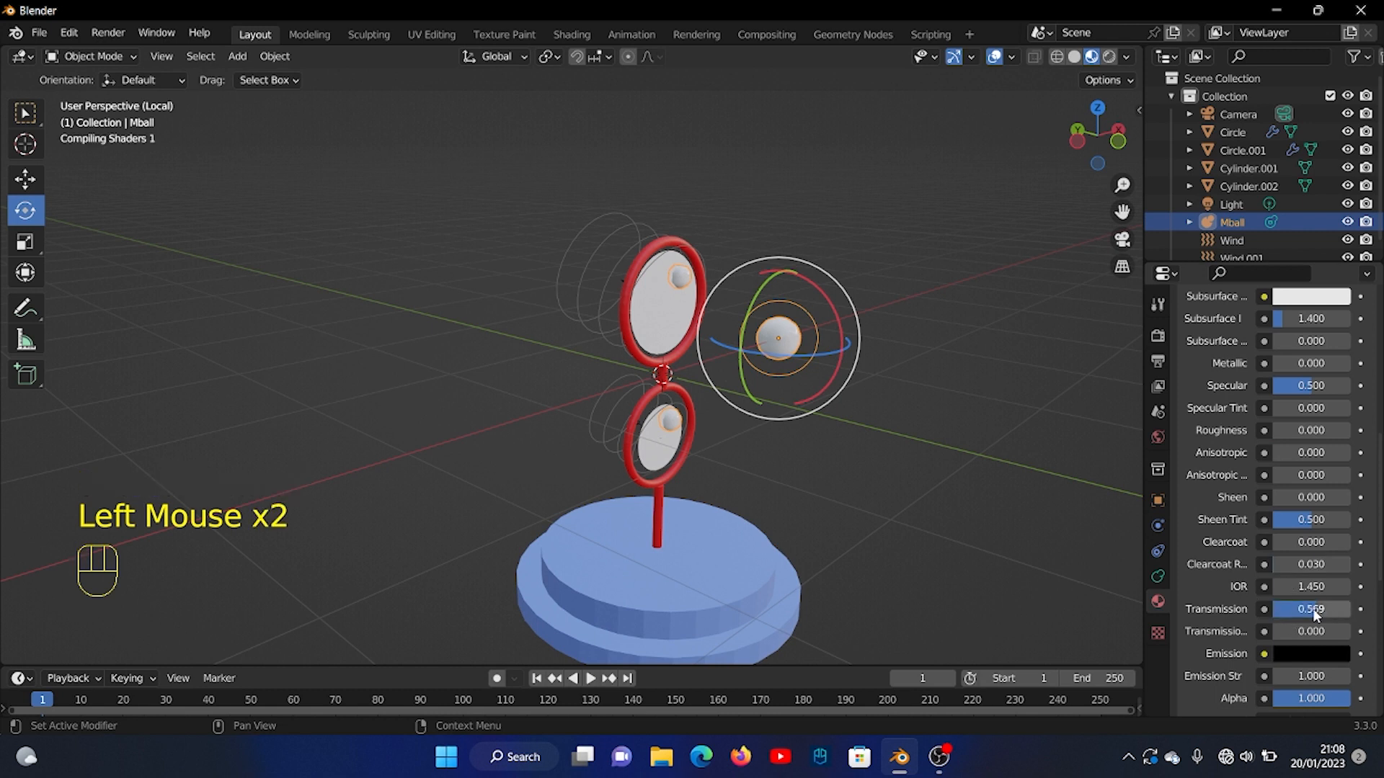
key(BackSpace)
text(1)
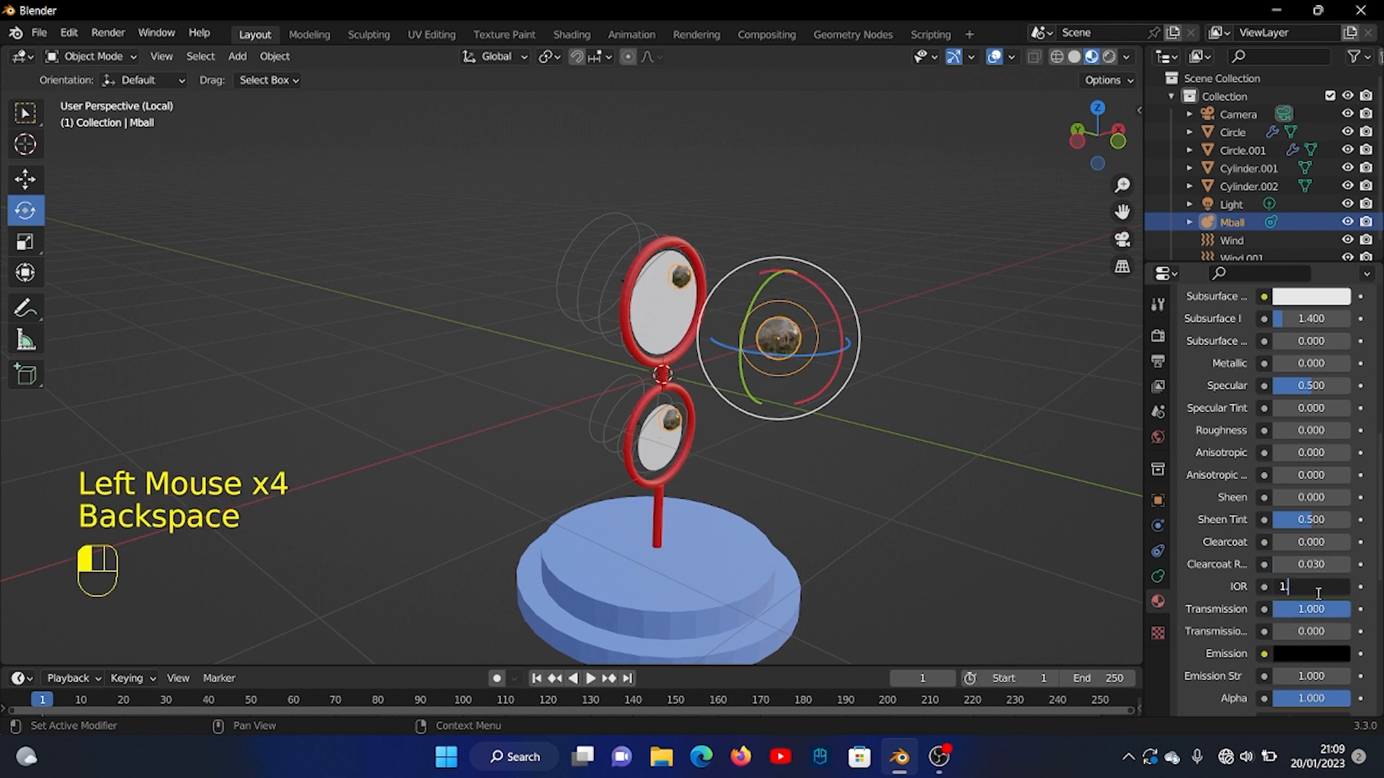
text(.33)
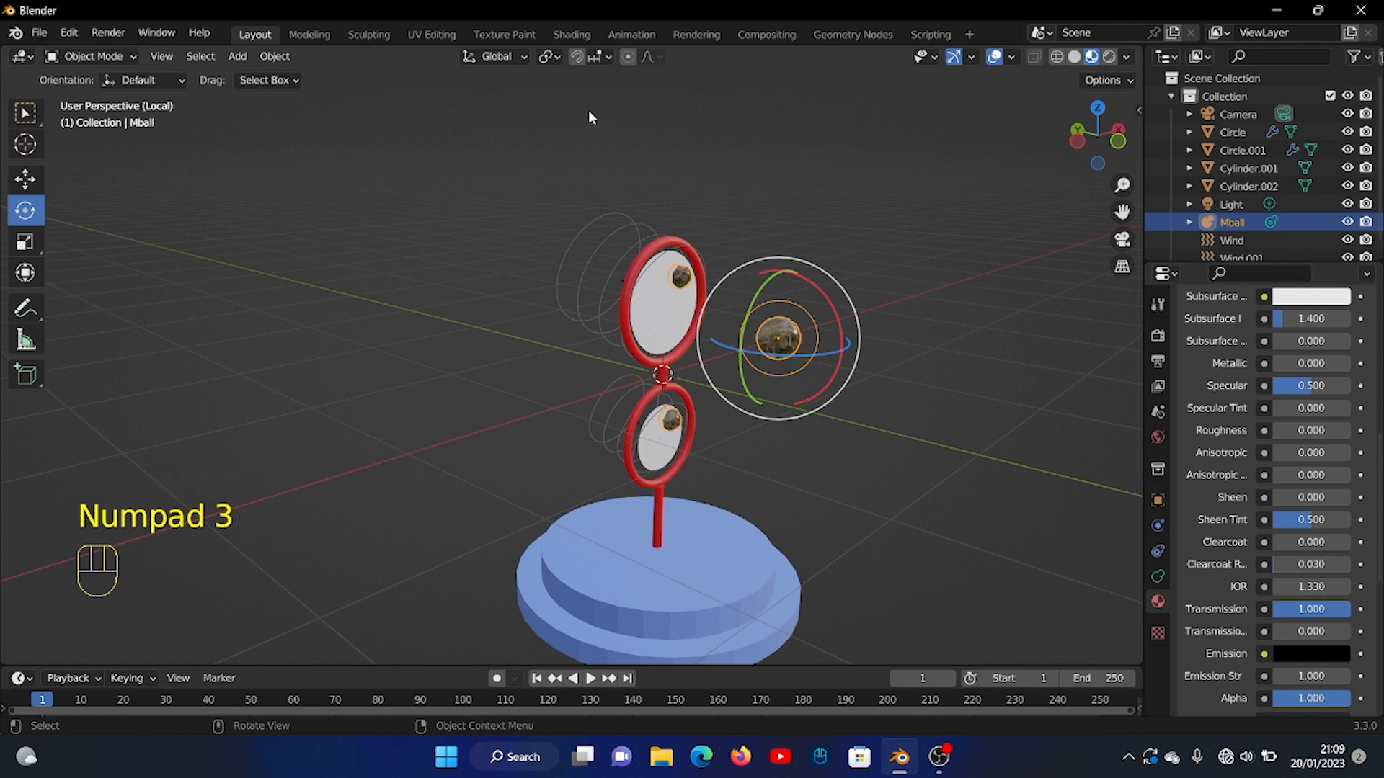
Open the Shading workspace to edit the source metaball's material nodes.
click(573, 33)
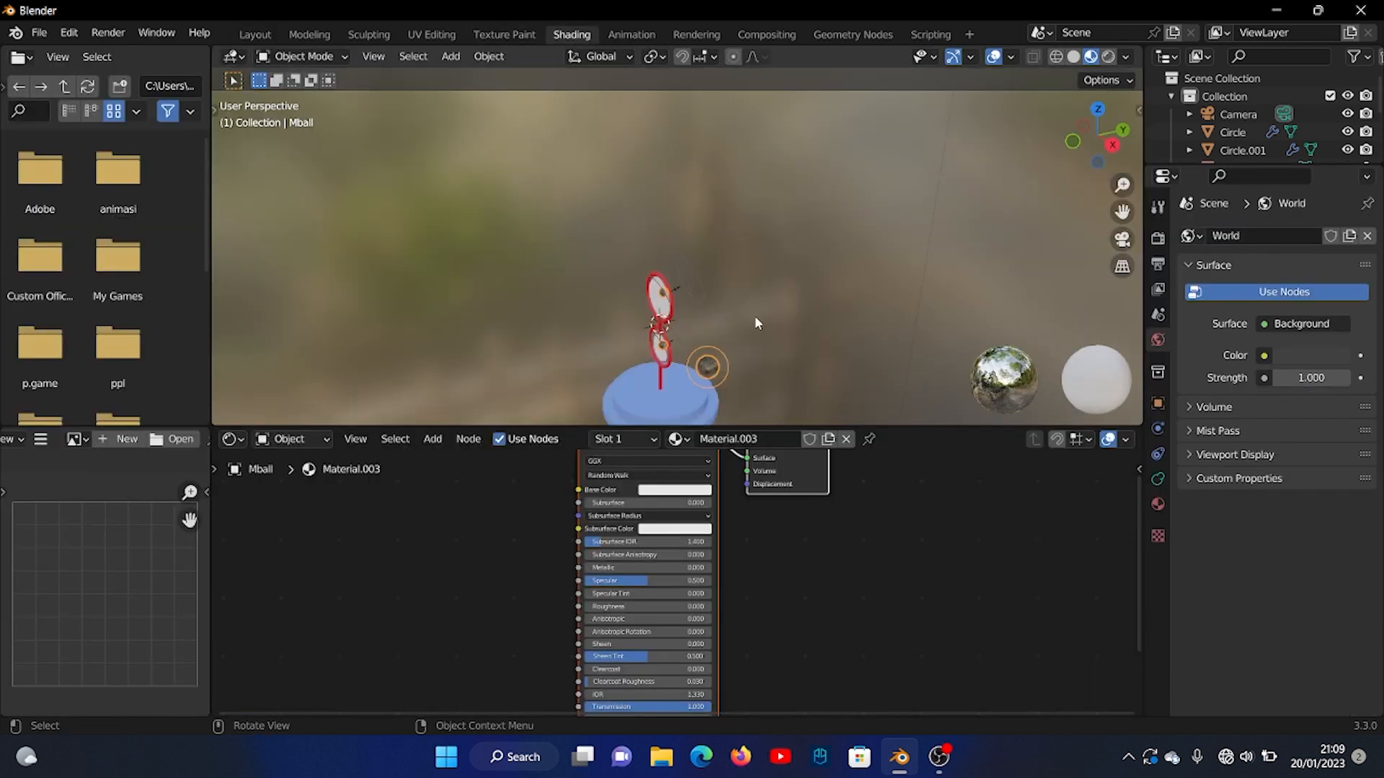
drag(1120, 210, 1122, 105)
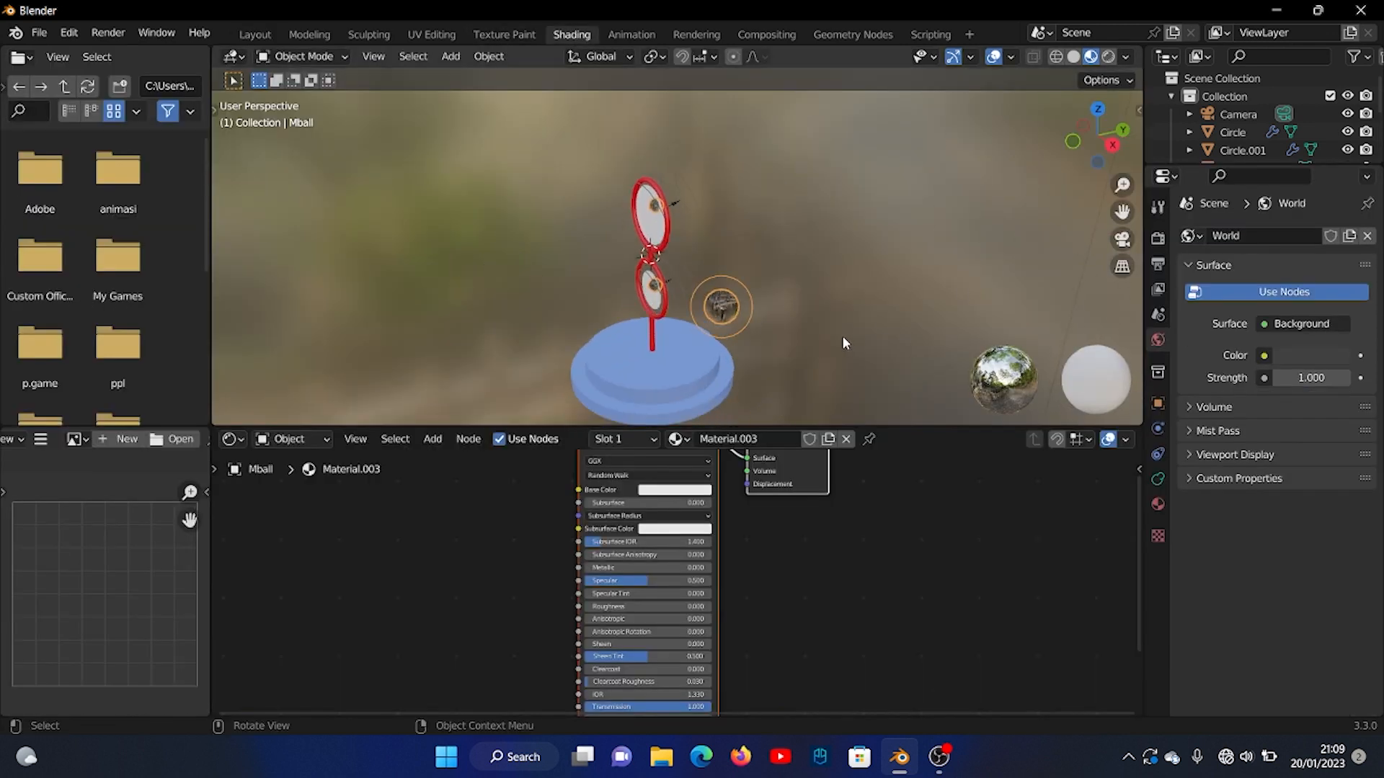
scroll(841, 336, up, 6)
drag(1122, 212, 1121, 129)
scroll(750, 339, down, 3)
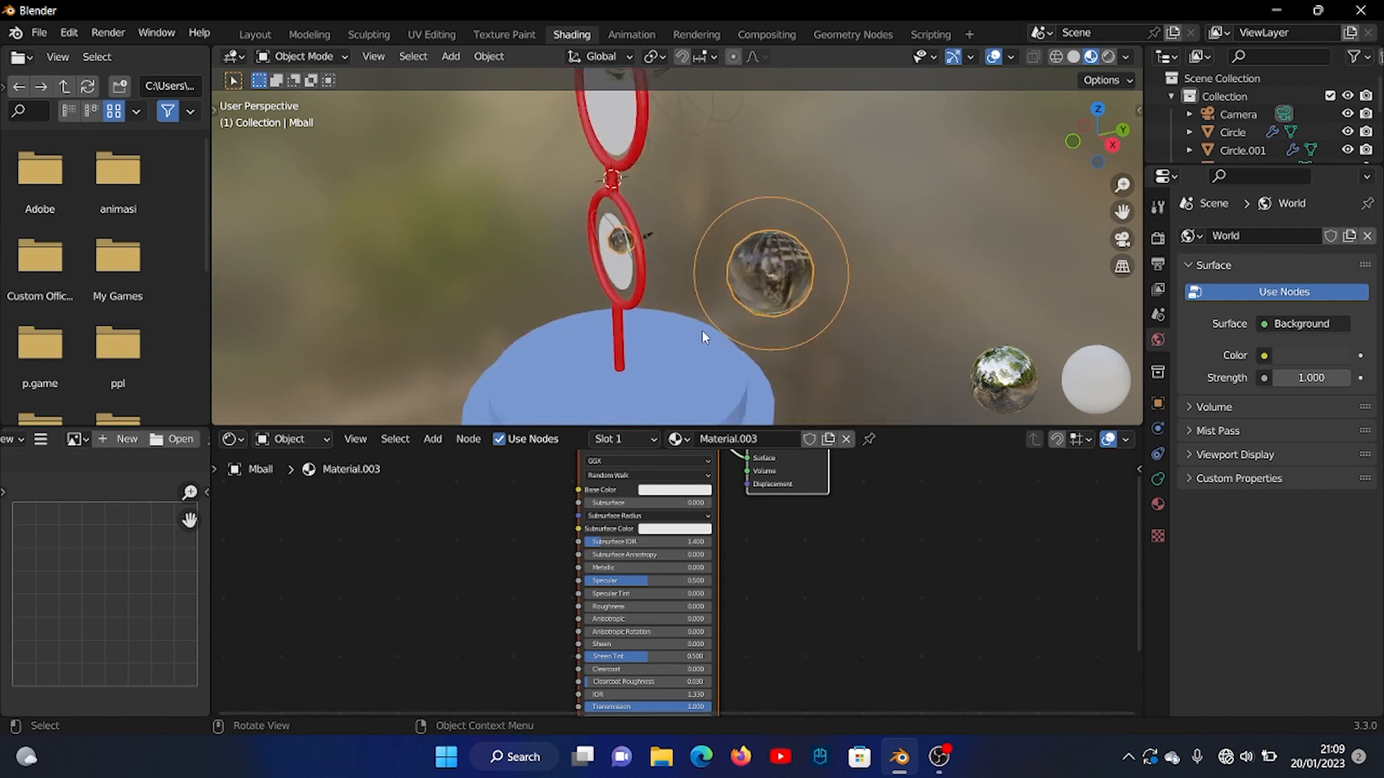
Add a Layer Weight node and place it beside the lower inputs of the Principled BSDF node.
middle_drag(798, 547, 960, 606)
key(shift+a)
click(664, 528)
text(lay)
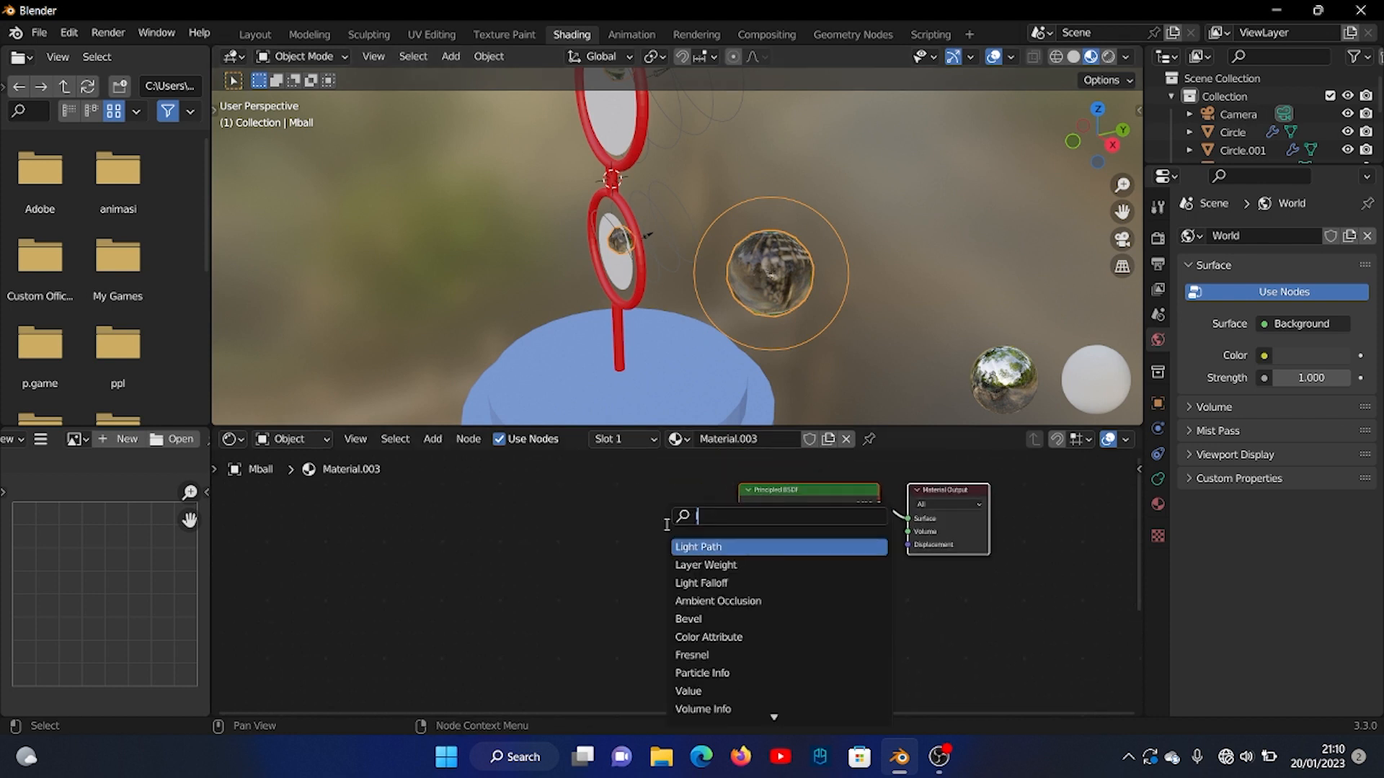
key(Return)
click(602, 650)
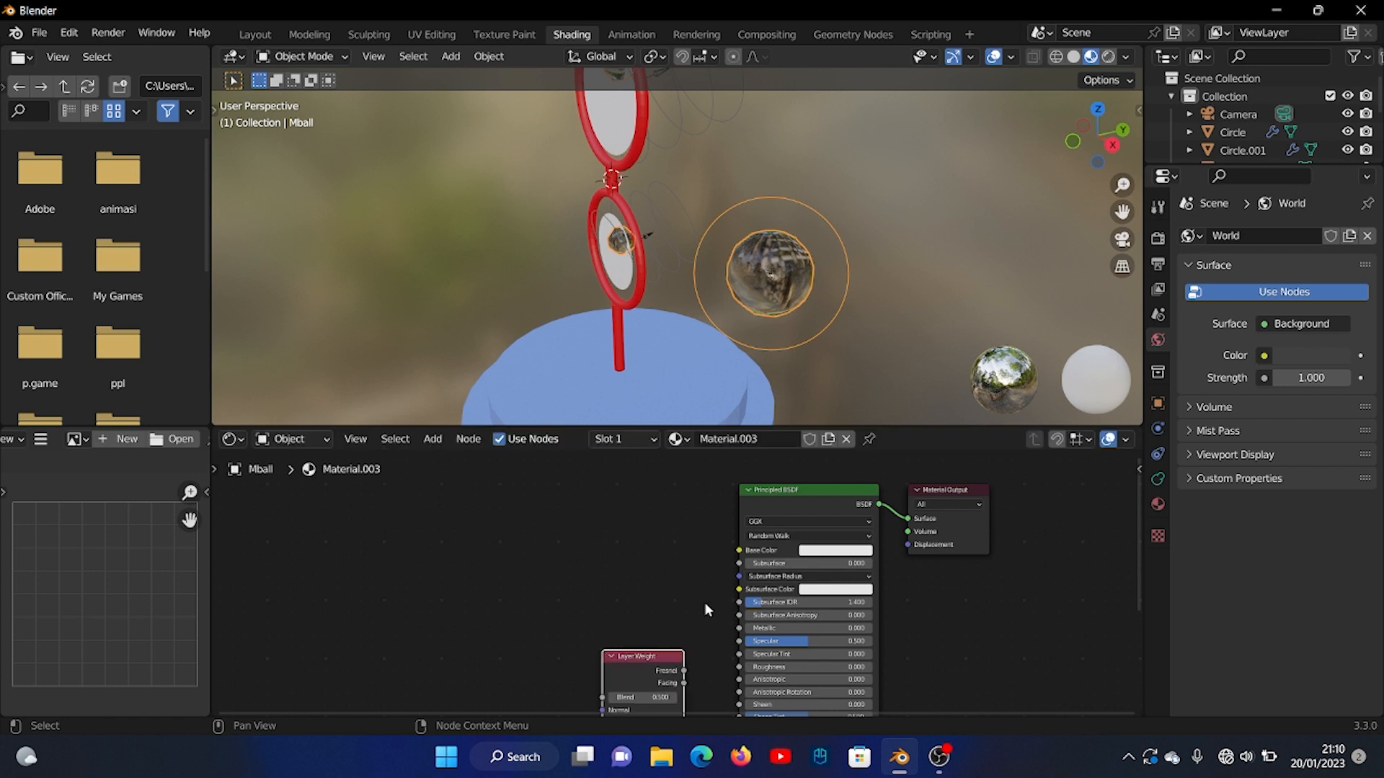
middle_drag(716, 594, 714, 430)
drag(615, 490, 609, 574)
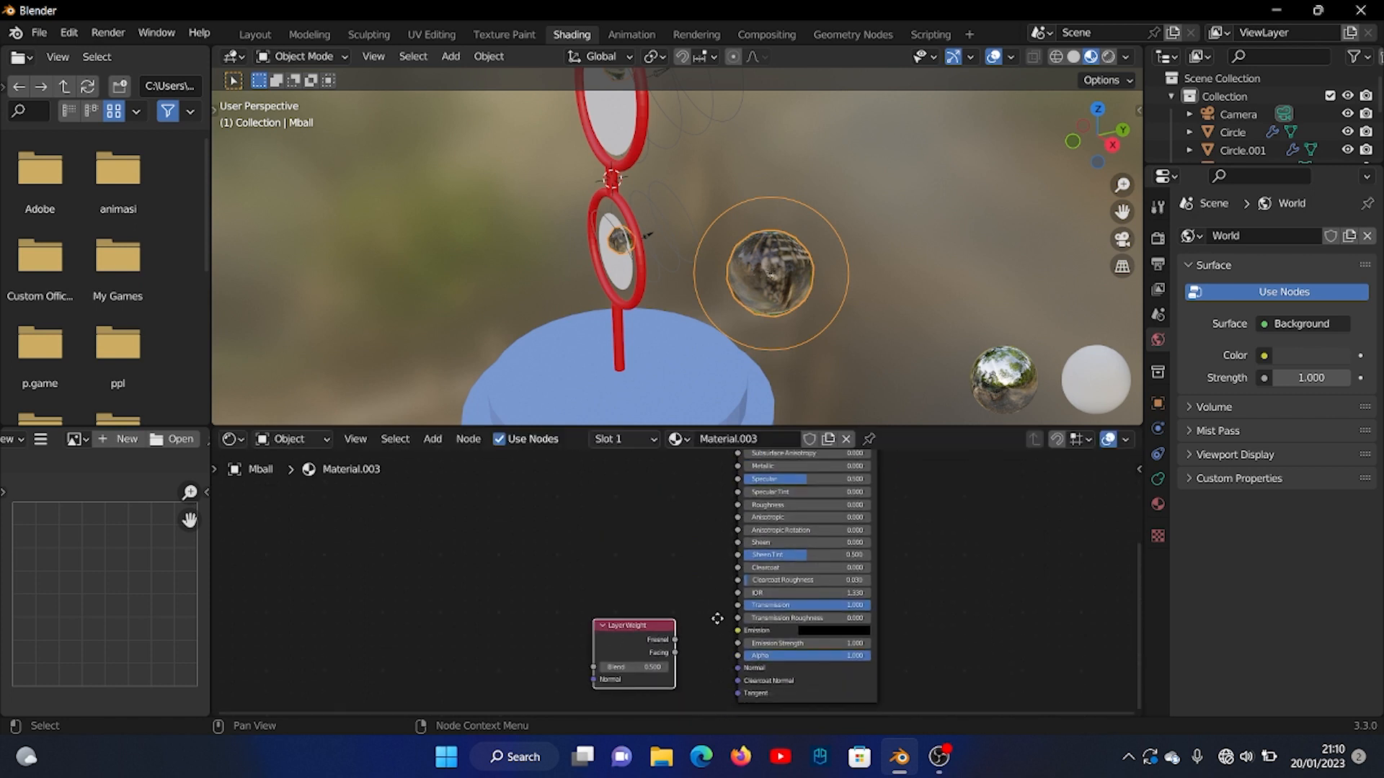
Connect the Layer Weight's Facing output to the Principled BSDF's Alpha and set Blend to 0.2.
scroll(725, 550, up, 3)
scroll(713, 567, up, 1)
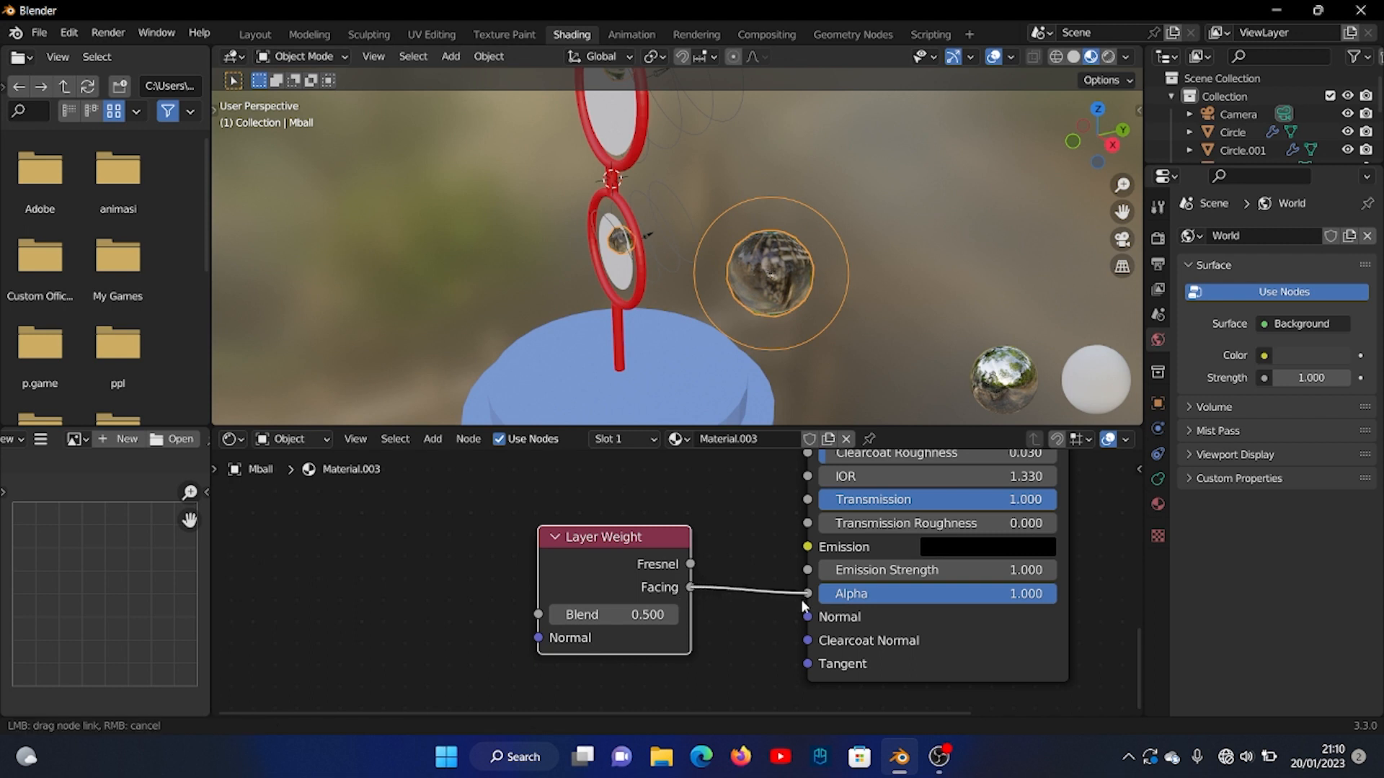
drag(802, 605, 804, 601)
click(646, 615)
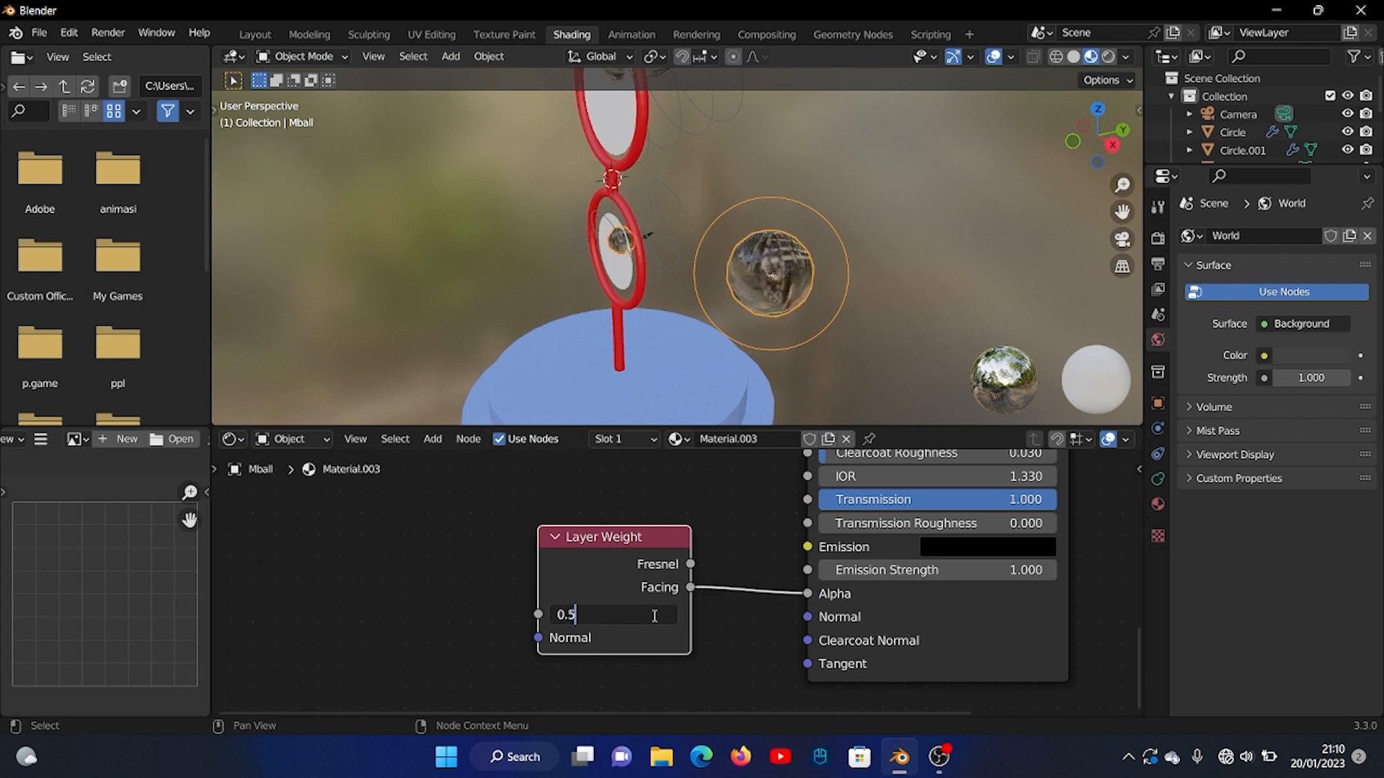
text(0.3)
key(Return)
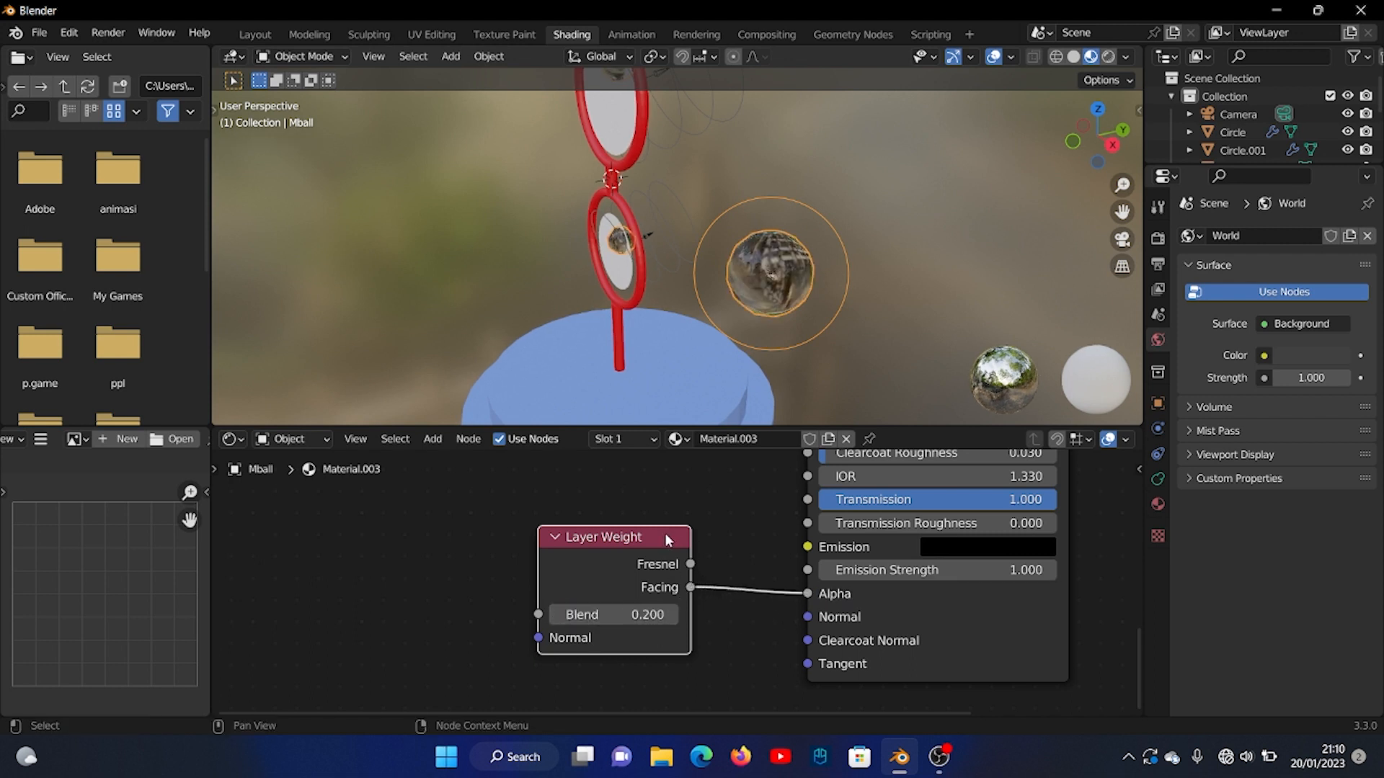
Add a Magic Texture node and connect its Color output to the Principled BSDF's Base Color.
scroll(721, 547, up, 10)
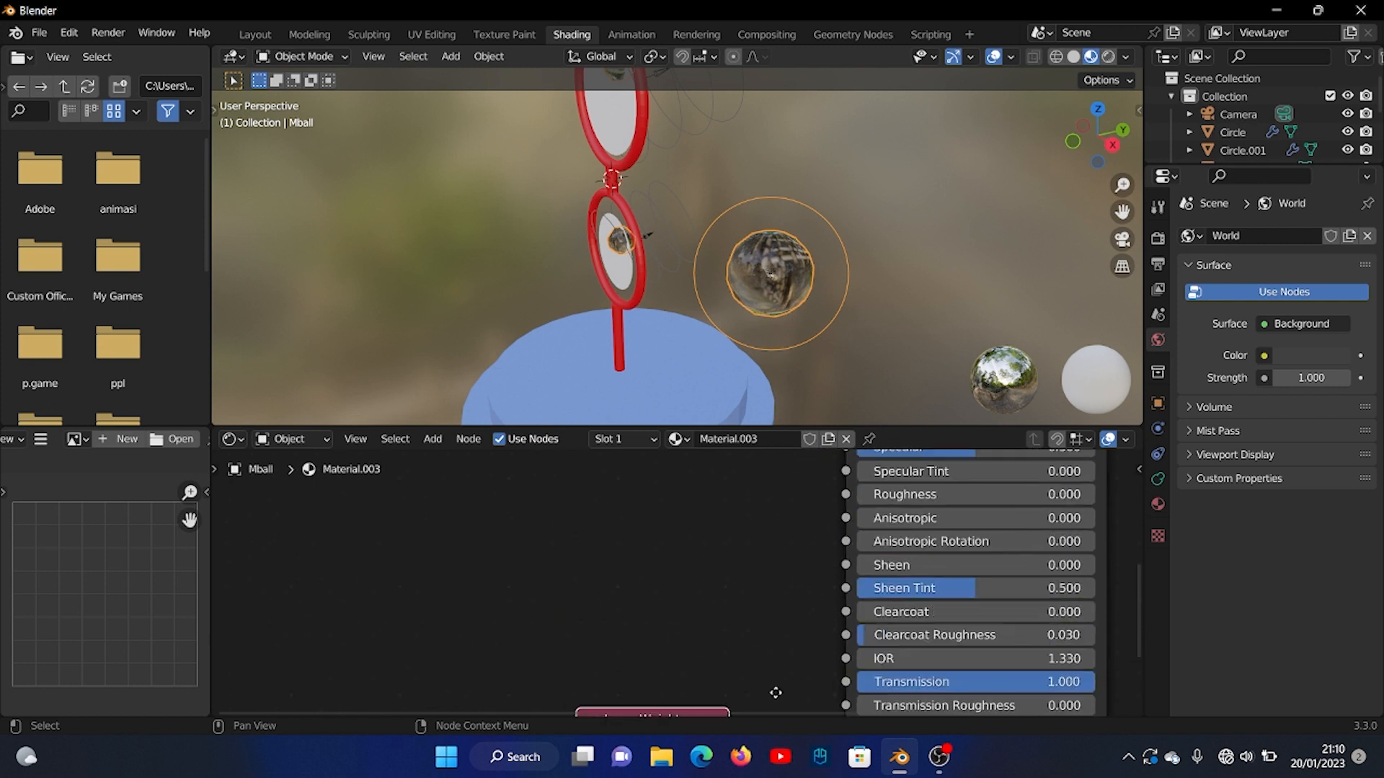
key(shift+a)
click(715, 512)
text(mage)
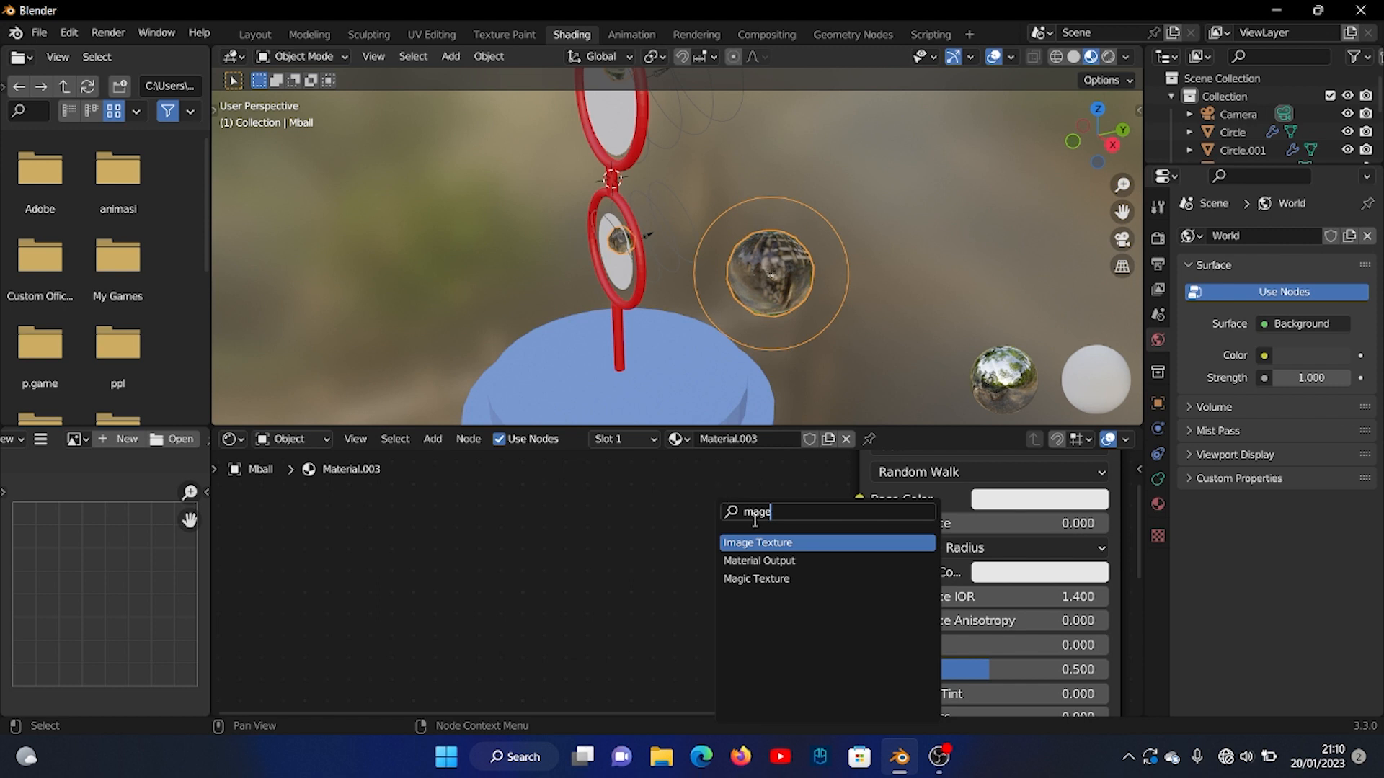
click(803, 579)
click(602, 558)
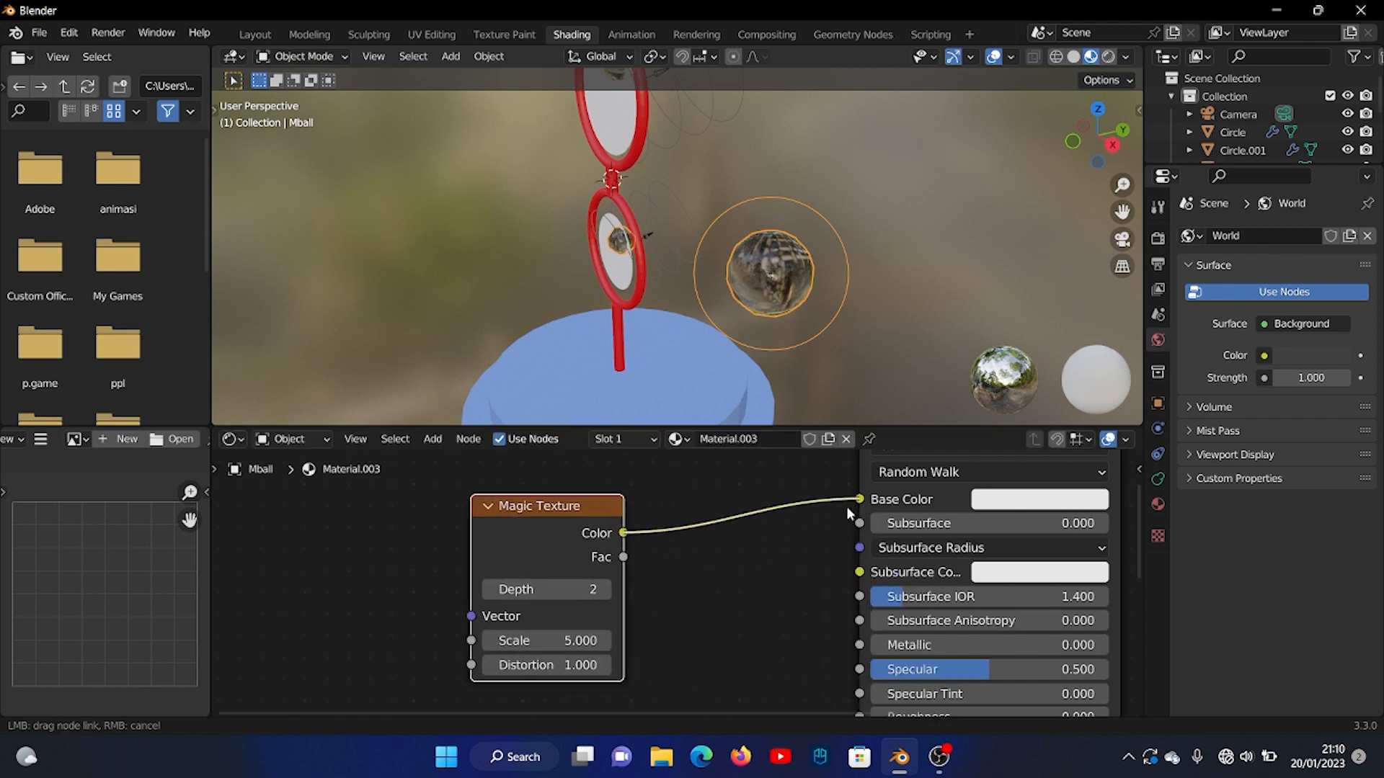
drag(847, 514, 859, 500)
drag(548, 506, 451, 509)
Insert a Hue Saturation Value node on the link between the Magic Texture and Base Color.
key(shift+a)
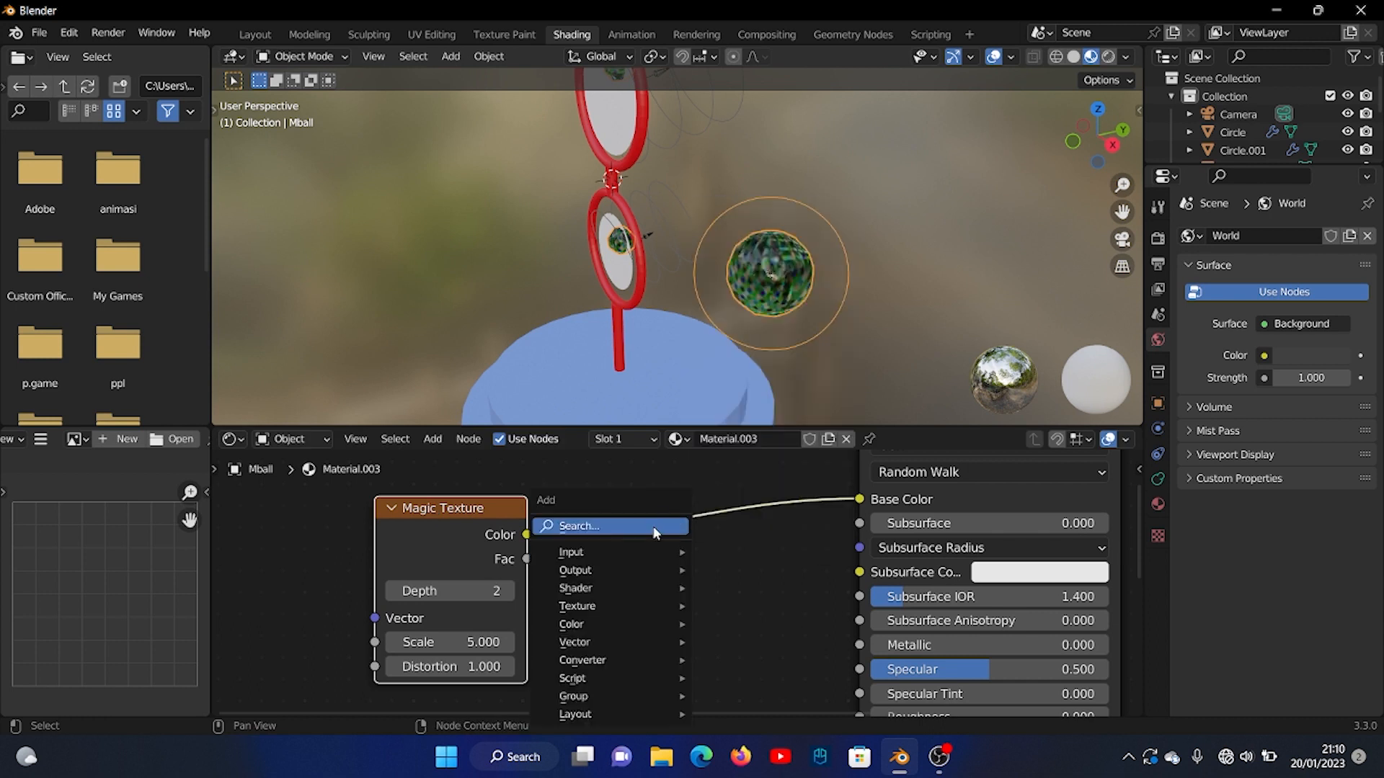
click(656, 533)
text(hue)
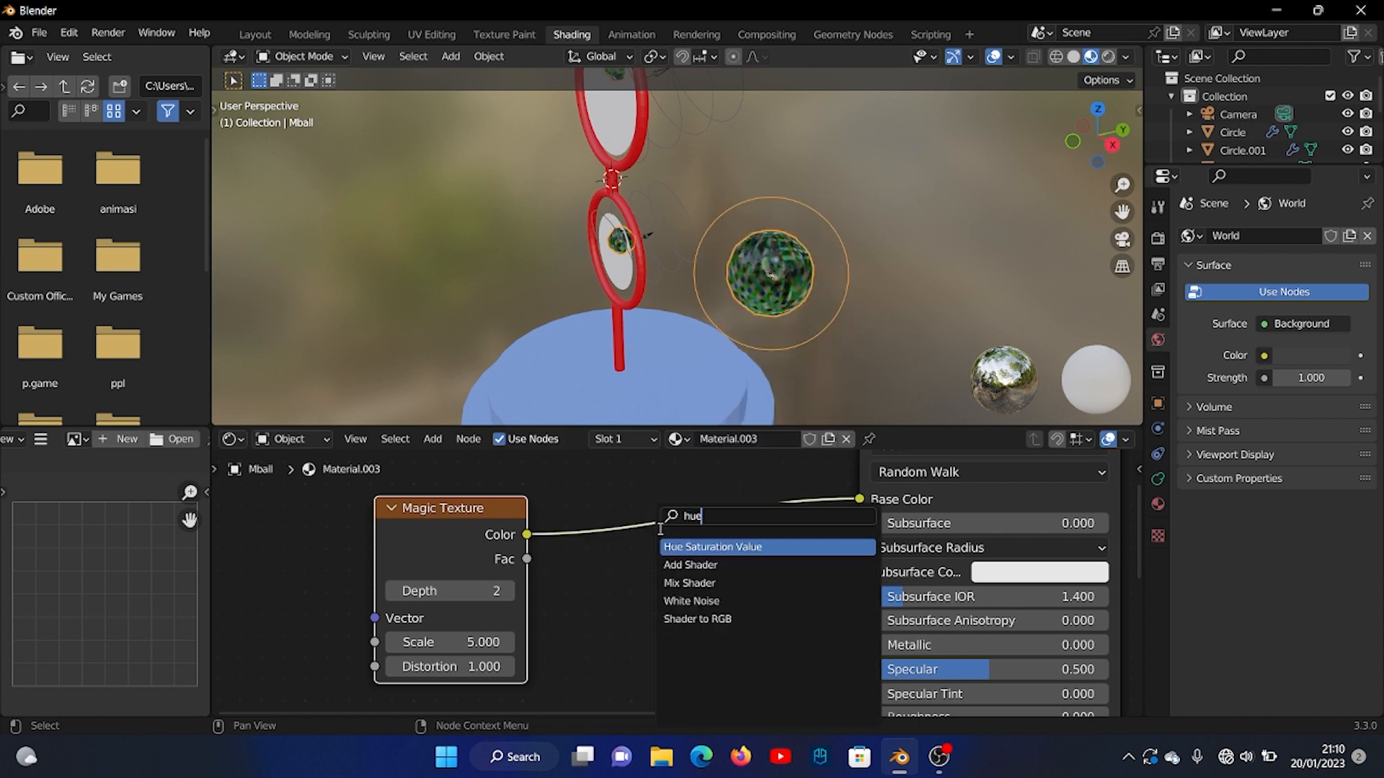
key(Return)
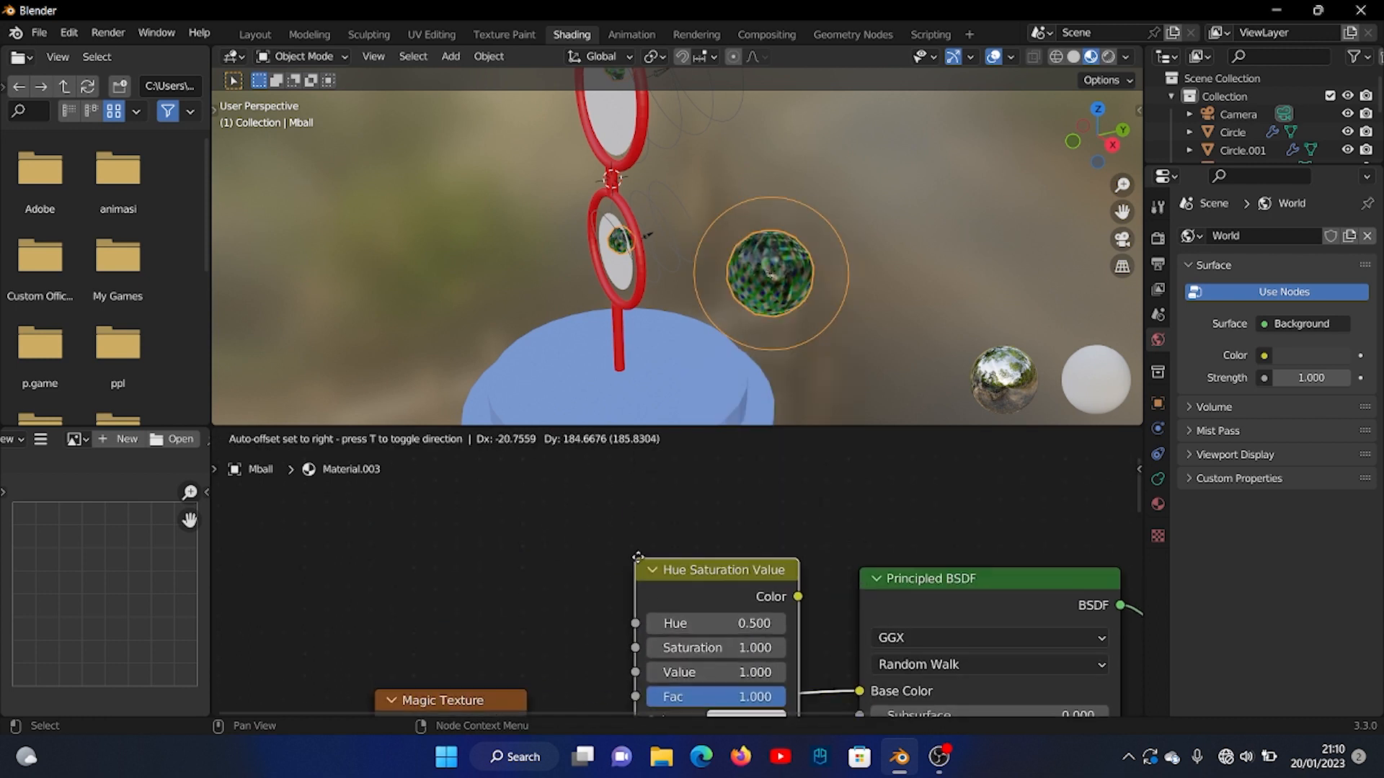
click(626, 586)
Set the Magic Texture node's Scale to 1.2 and its Distortion to 1.3.
scroll(627, 589, down, 1)
middle_drag(635, 591, 653, 465)
scroll(710, 620, up, 3)
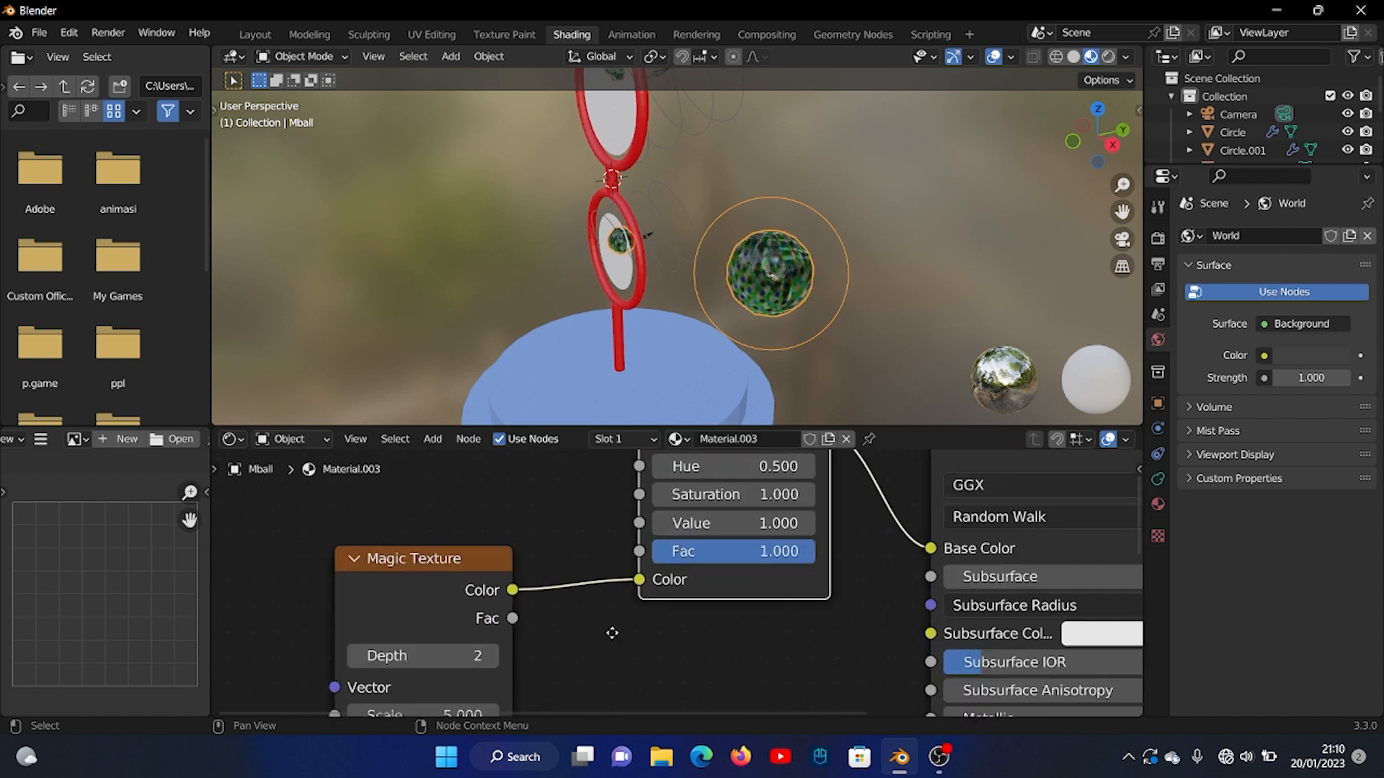
middle_drag(612, 634, 741, 516)
scroll(714, 537, up, 2)
scroll(710, 546, up, 1)
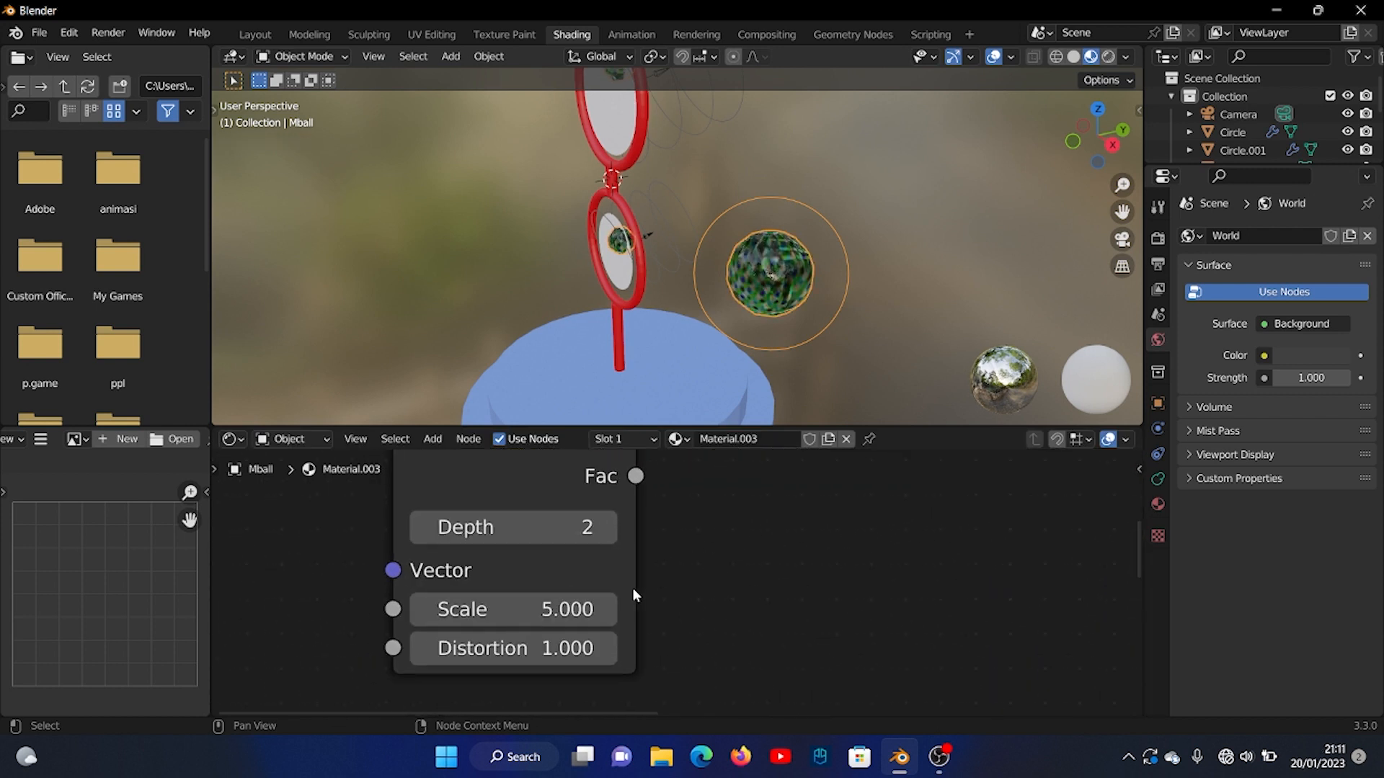
click(556, 619)
text(12)
key(Return)
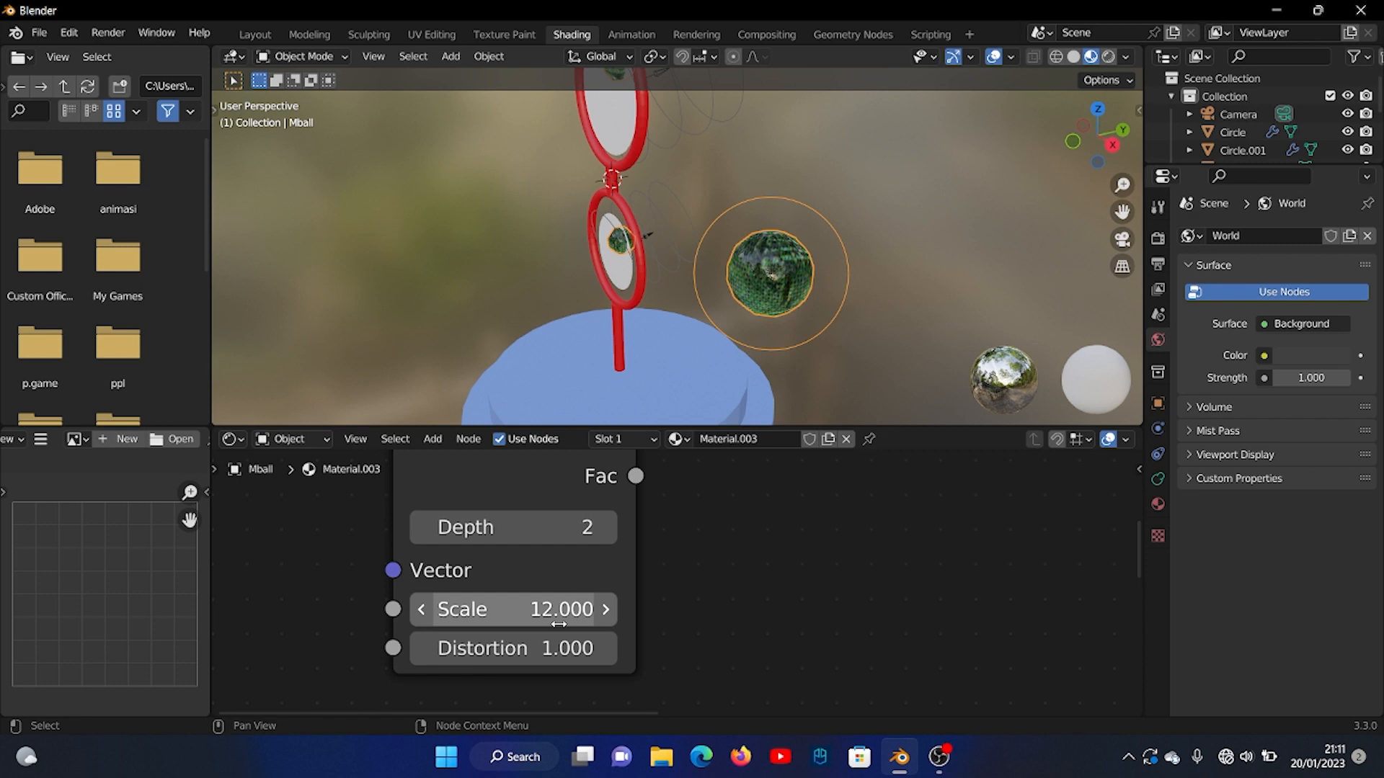
click(503, 615)
text(1.)
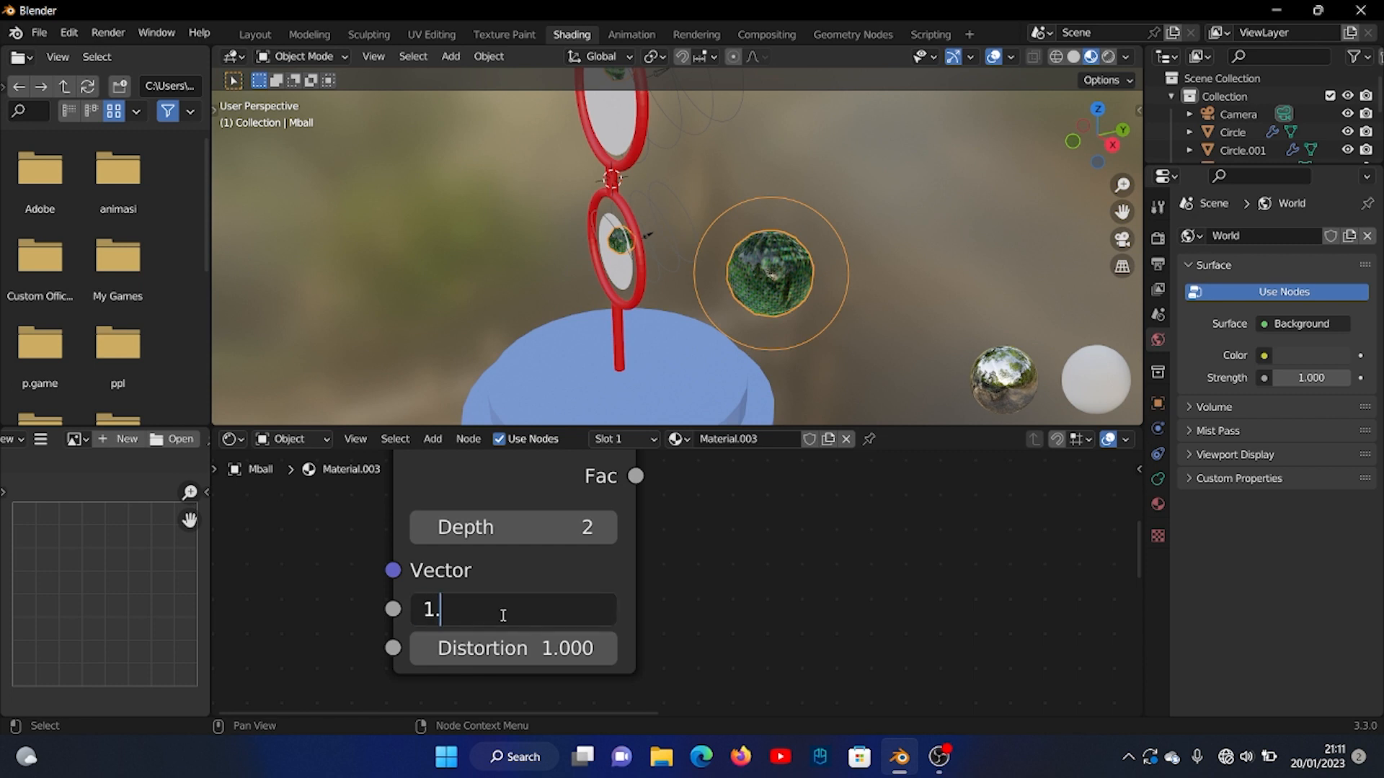
text(2)
key(Return)
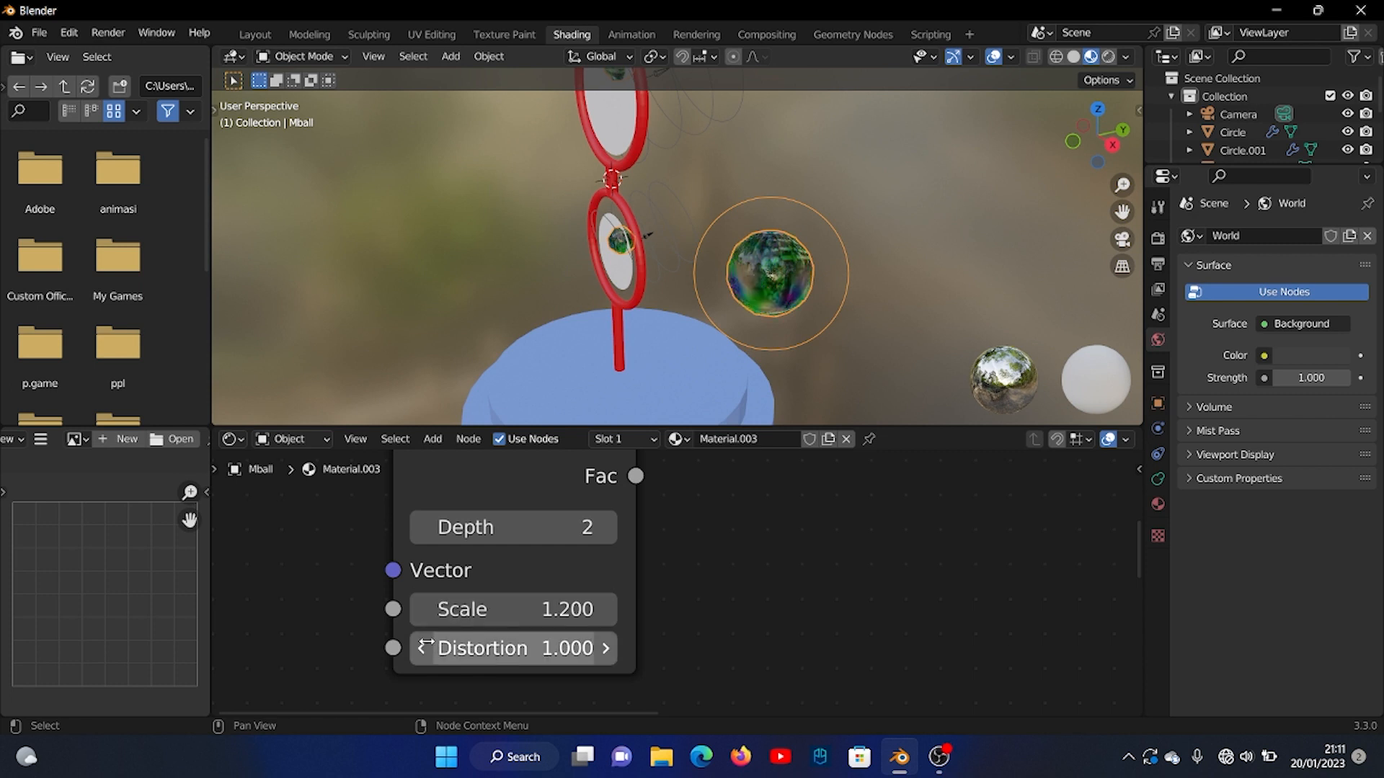
click(607, 649)
click(607, 649)
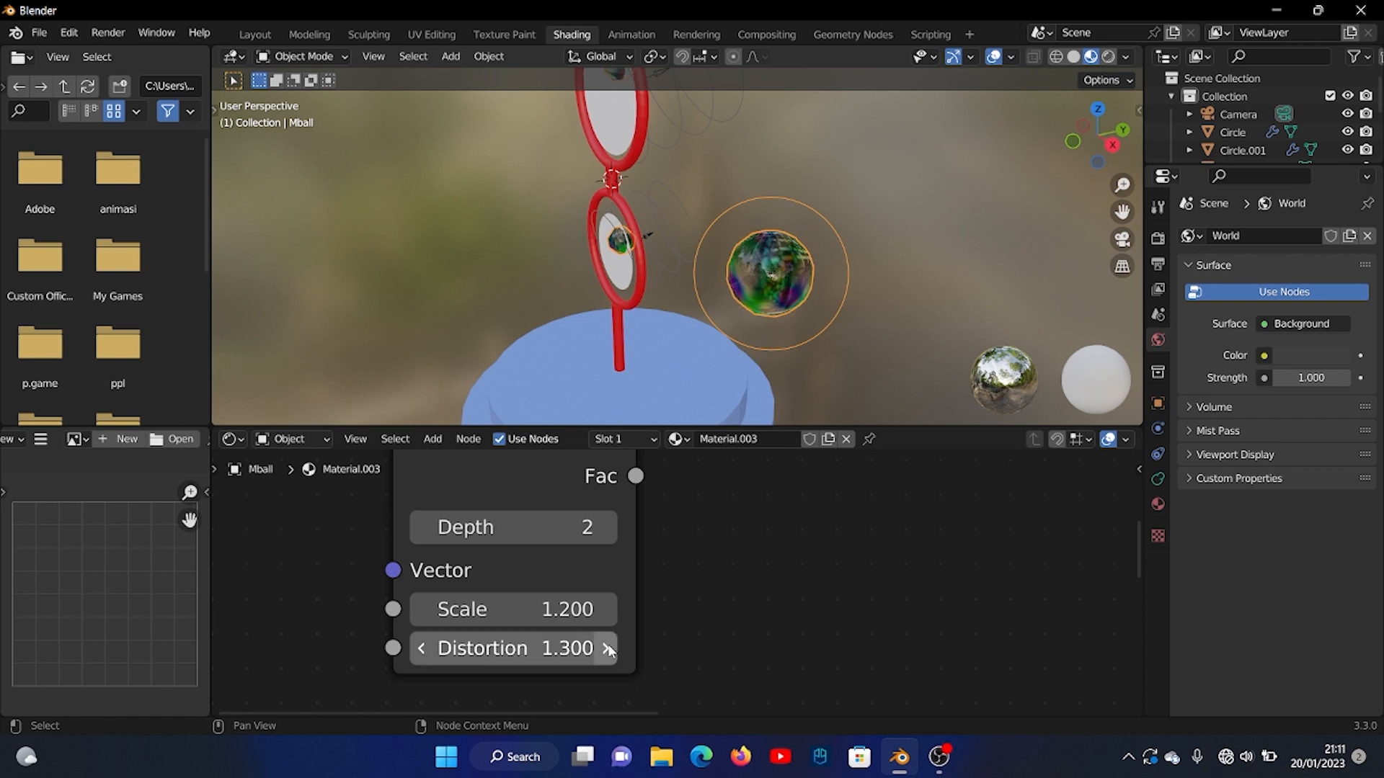
Set the Saturation of the Hue Saturation Value node to 5.
middle_drag(762, 568, 676, 449)
middle_drag(720, 542, 673, 521)
scroll(752, 535, down, 10)
middle_drag(769, 561, 618, 666)
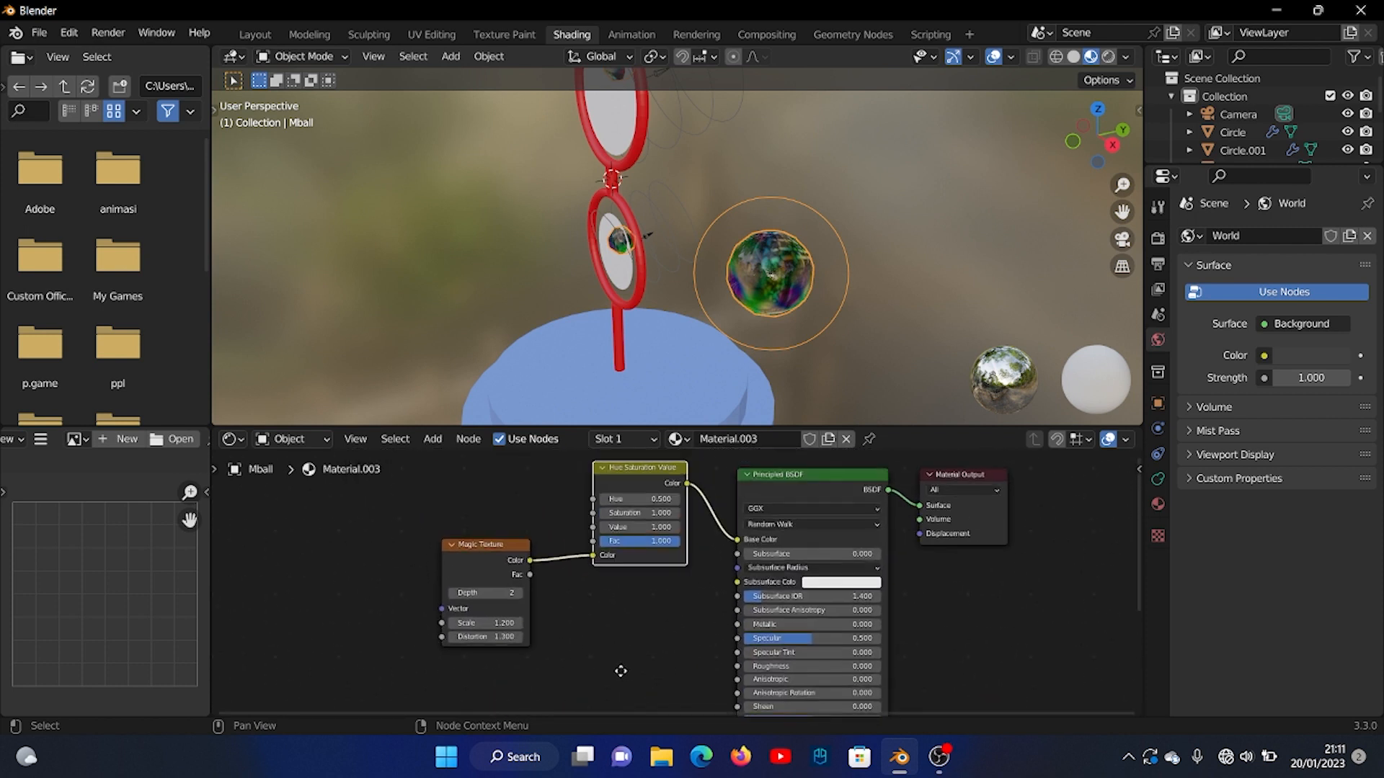
scroll(631, 644, up, 3)
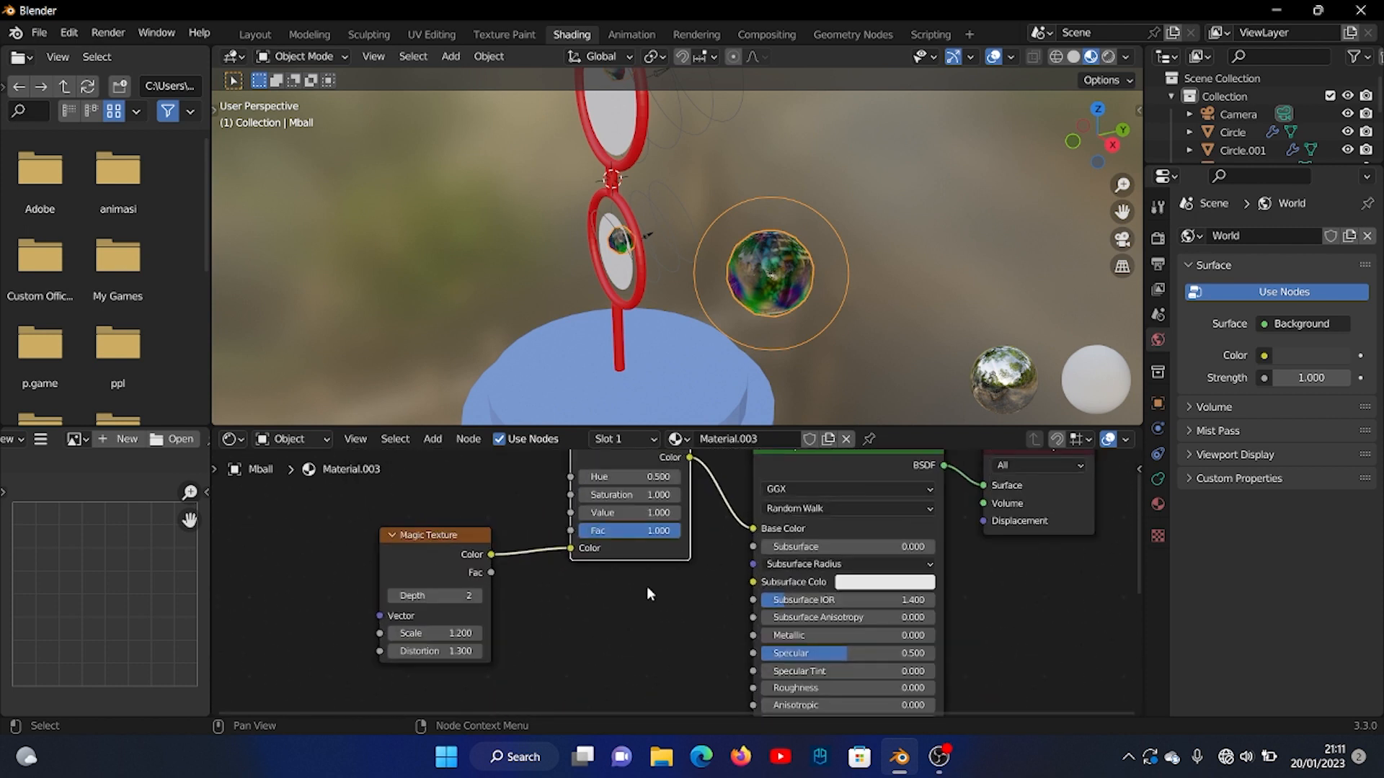
middle_drag(647, 586, 648, 599)
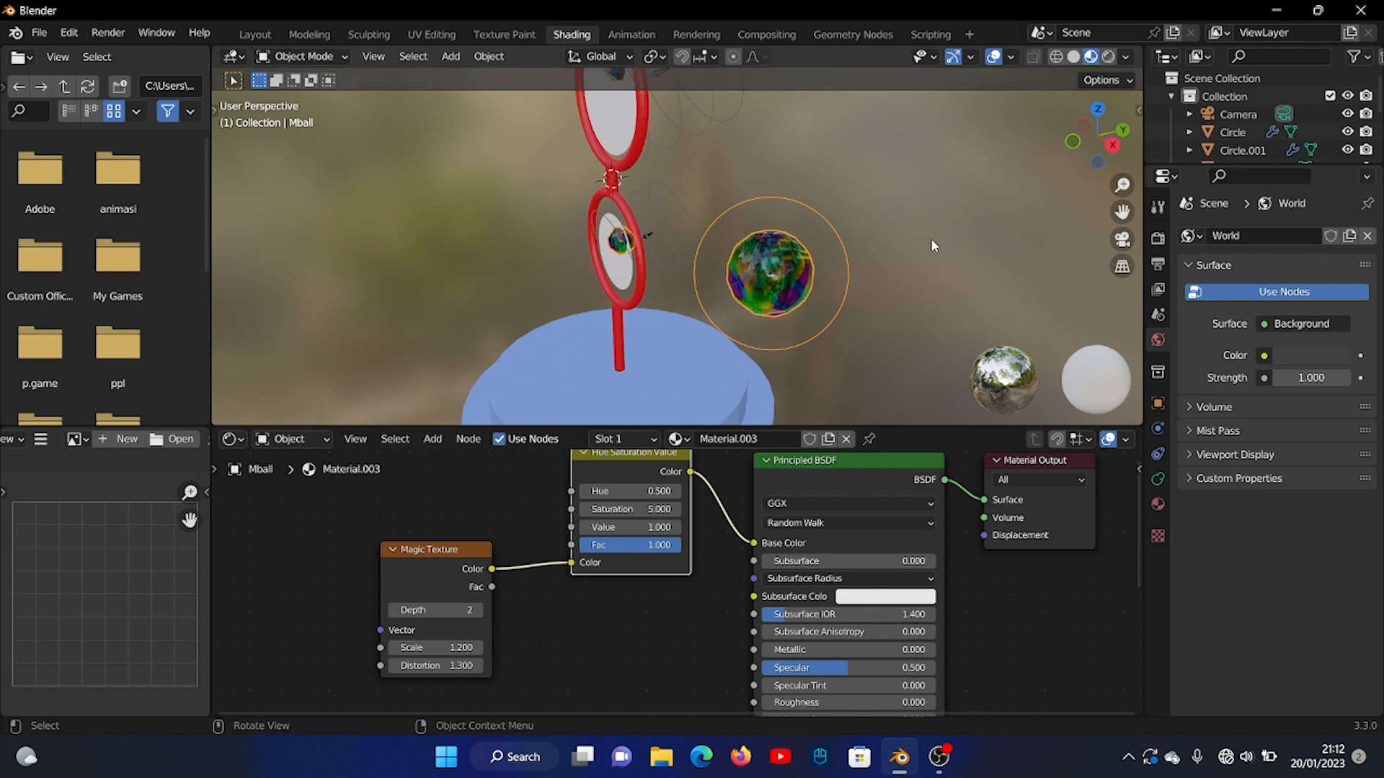
Return to the Layout workspace and examine the ornament and the metaball material from several sides.
click(252, 35)
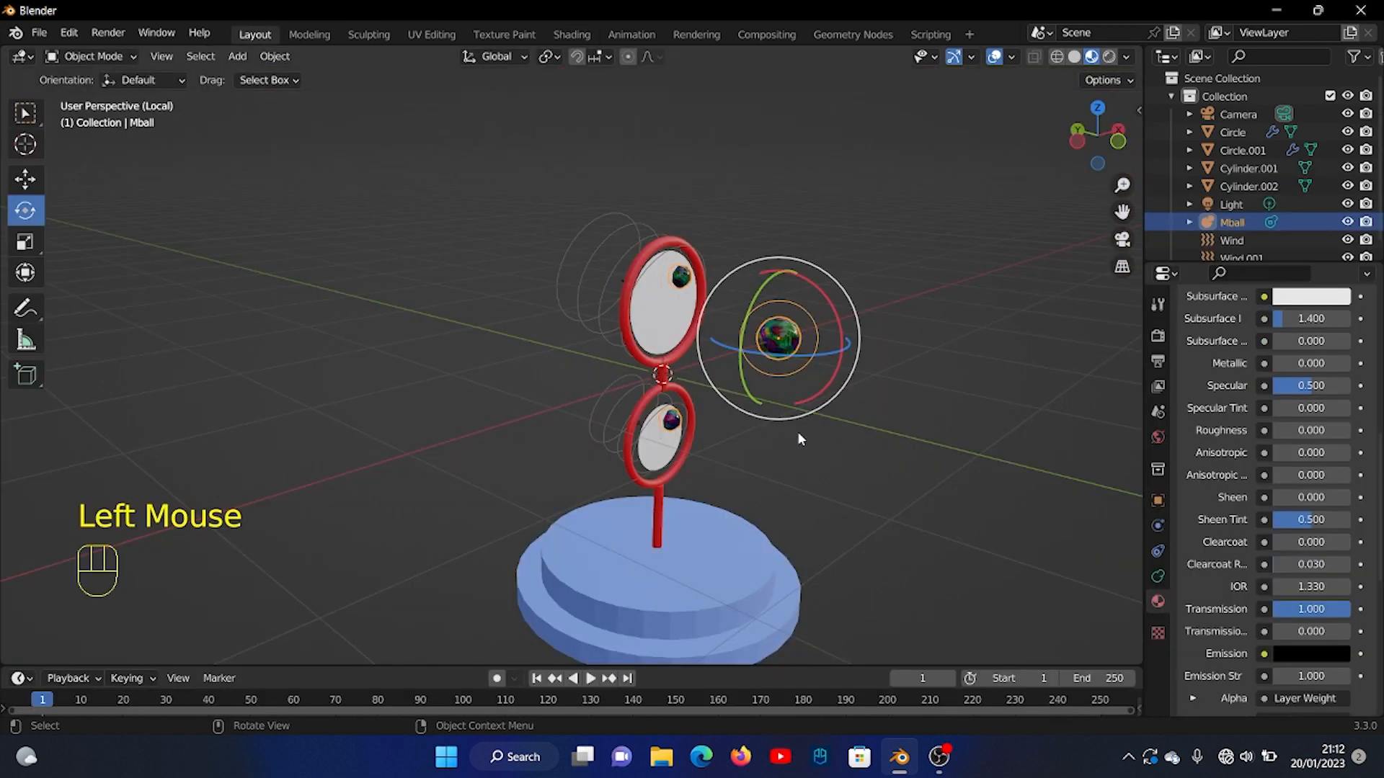
middle_drag(798, 431, 783, 434)
scroll(721, 430, down, 2)
middle_drag(700, 426, 812, 417)
scroll(790, 424, up, 1)
scroll(789, 424, down, 1)
scroll(789, 424, up, 2)
mouse_move(1123, 211)
mouse_down()
mouse_move(1108, 184)
mouse_move(1121, 212)
mouse_move(1099, 206)
mouse_up()
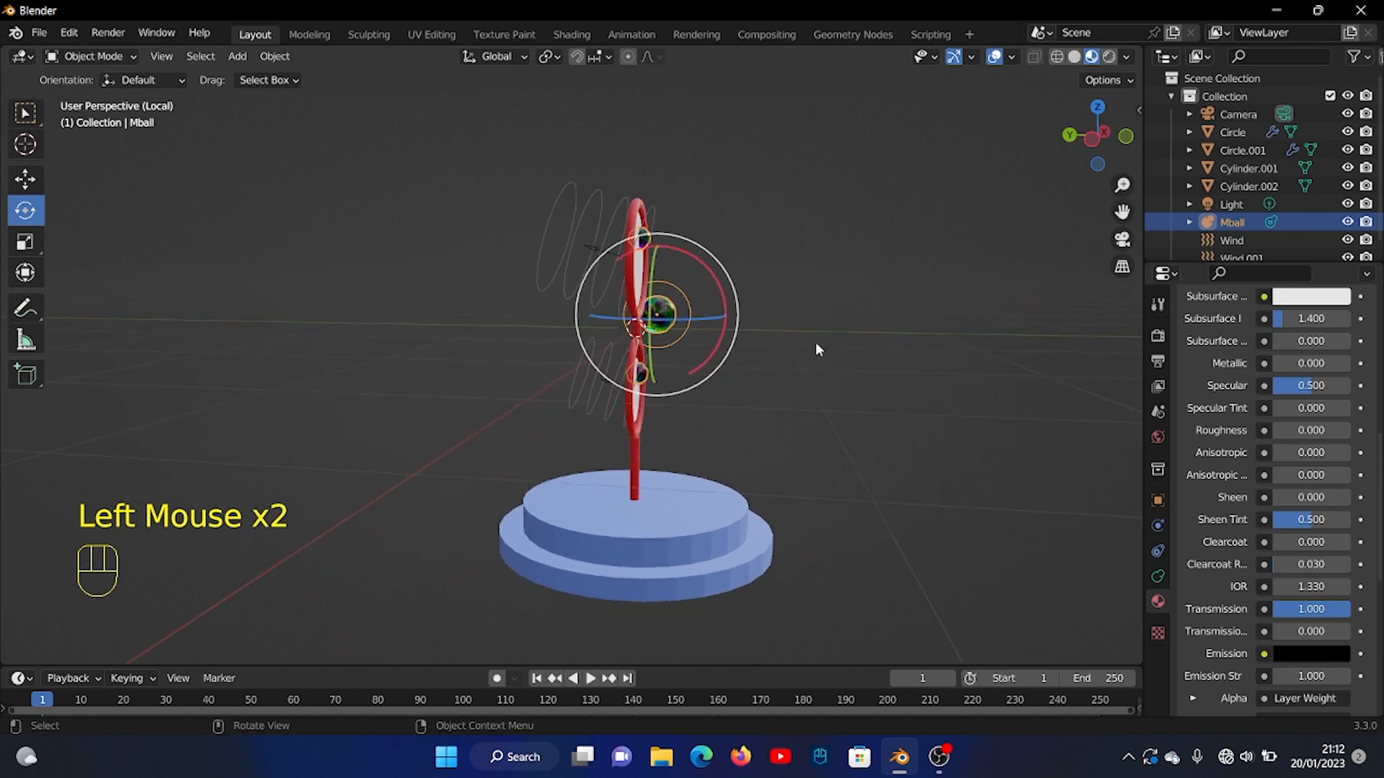
middle_drag(807, 349, 710, 380)
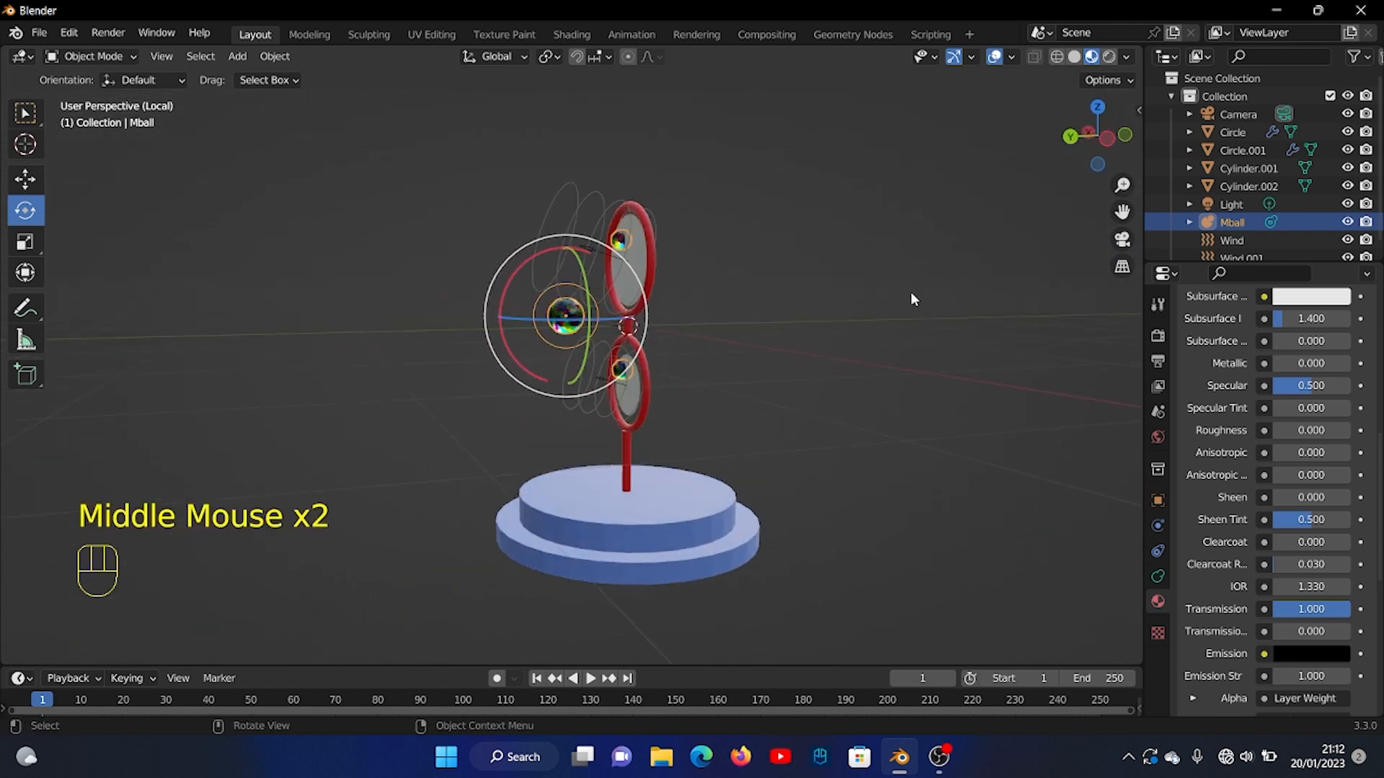
drag(1122, 211, 914, 349)
middle_drag(915, 348, 746, 404)
scroll(761, 384, down, 1)
scroll(759, 380, down, 1)
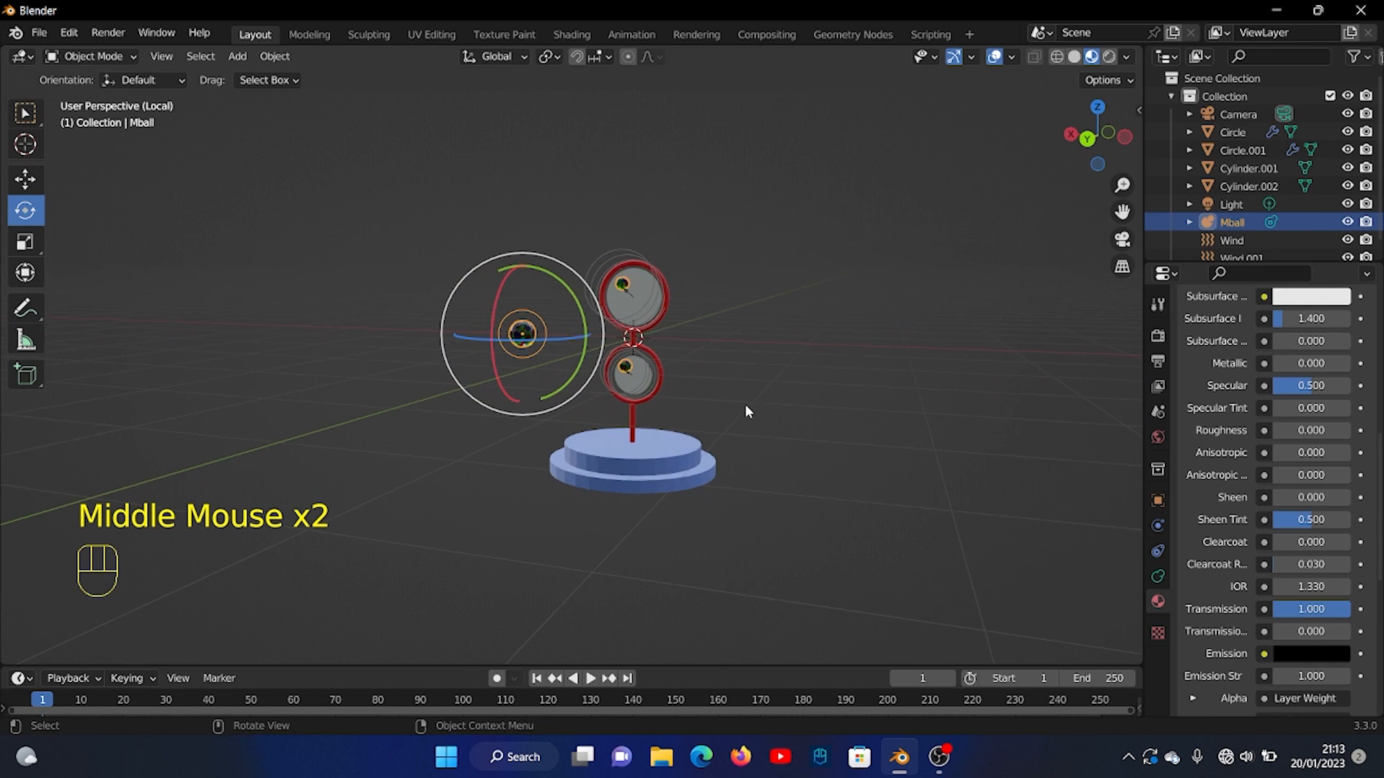
Add a mesh plane in the front view and scale it up by about 5.66.
key(KP_1)
key(shift+a)
mouse_move(630, 373)
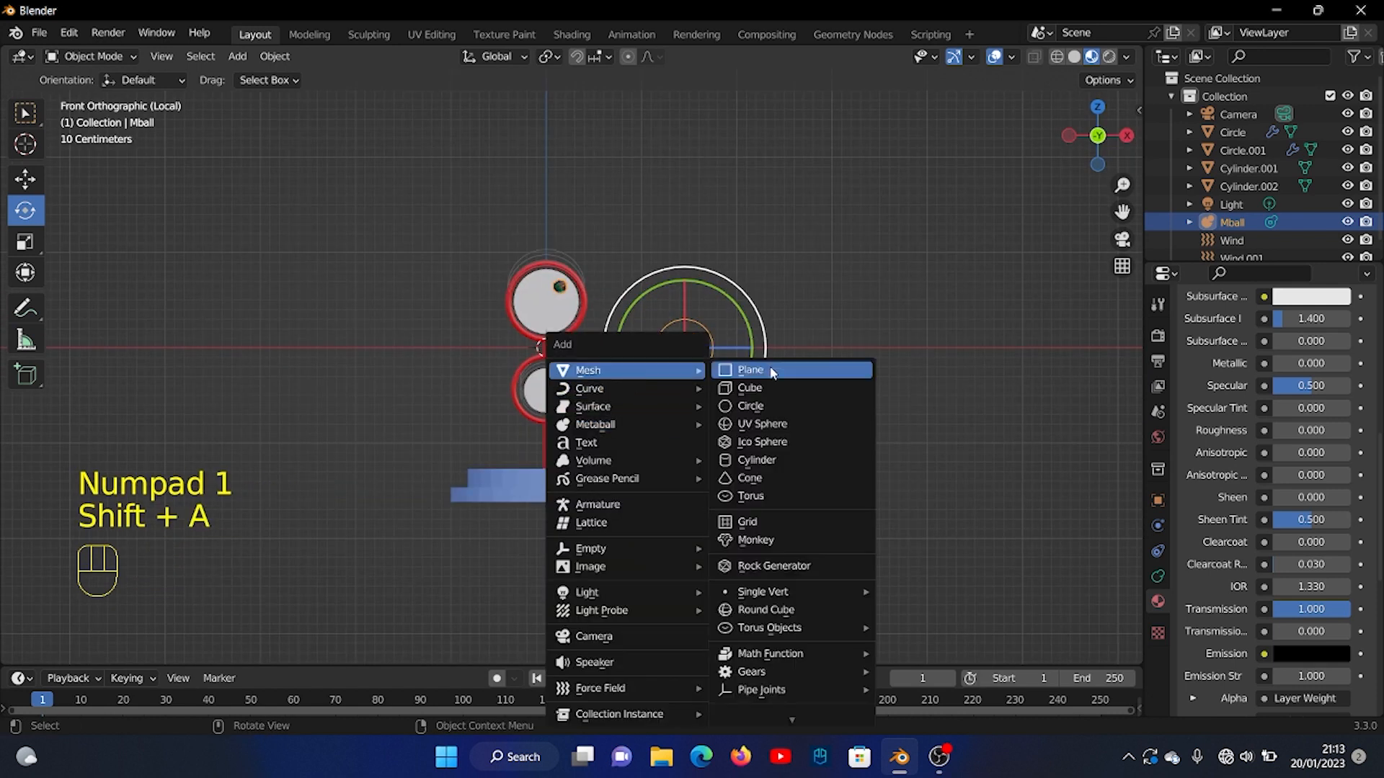
click(745, 370)
key(s)
click(877, 443)
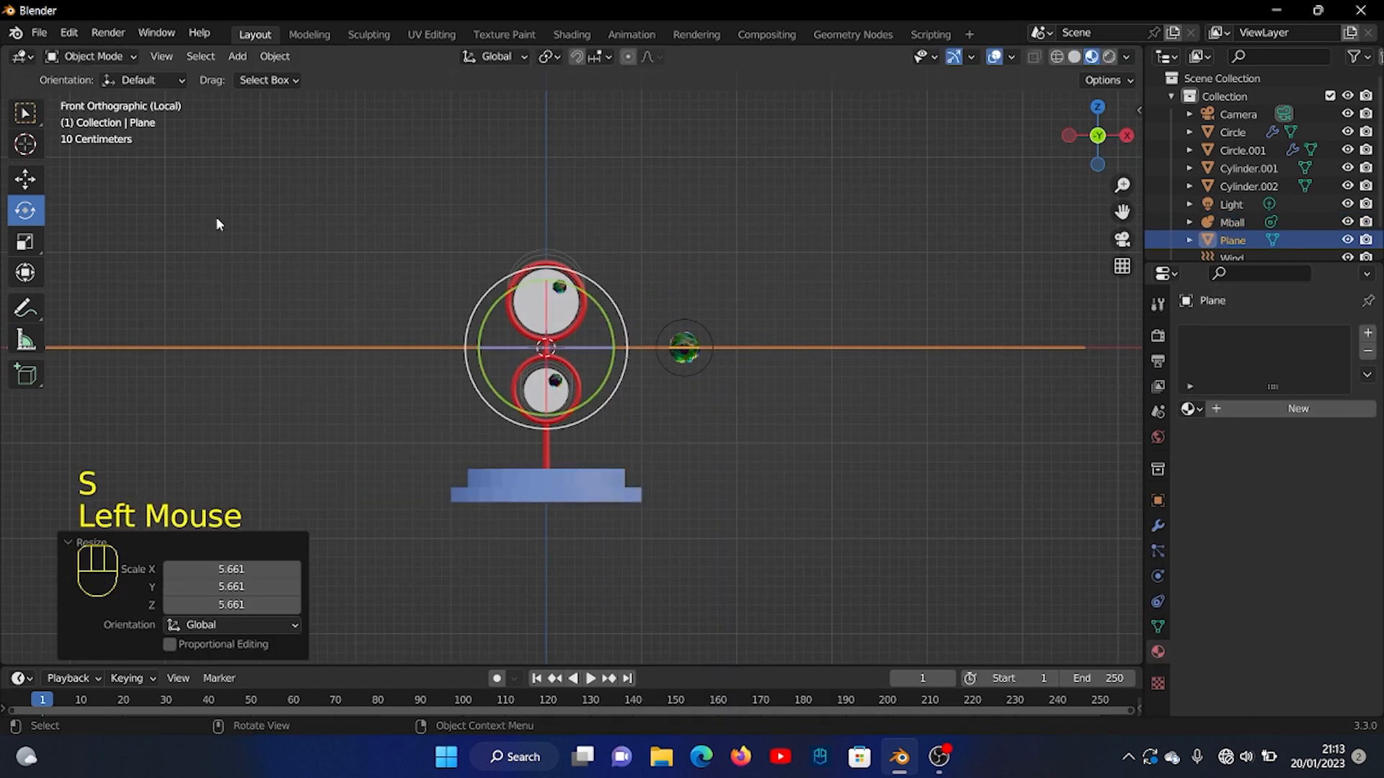
Lower the plane about 1.63 m along Z so it lies under the stepped base.
key(g)
key(z)
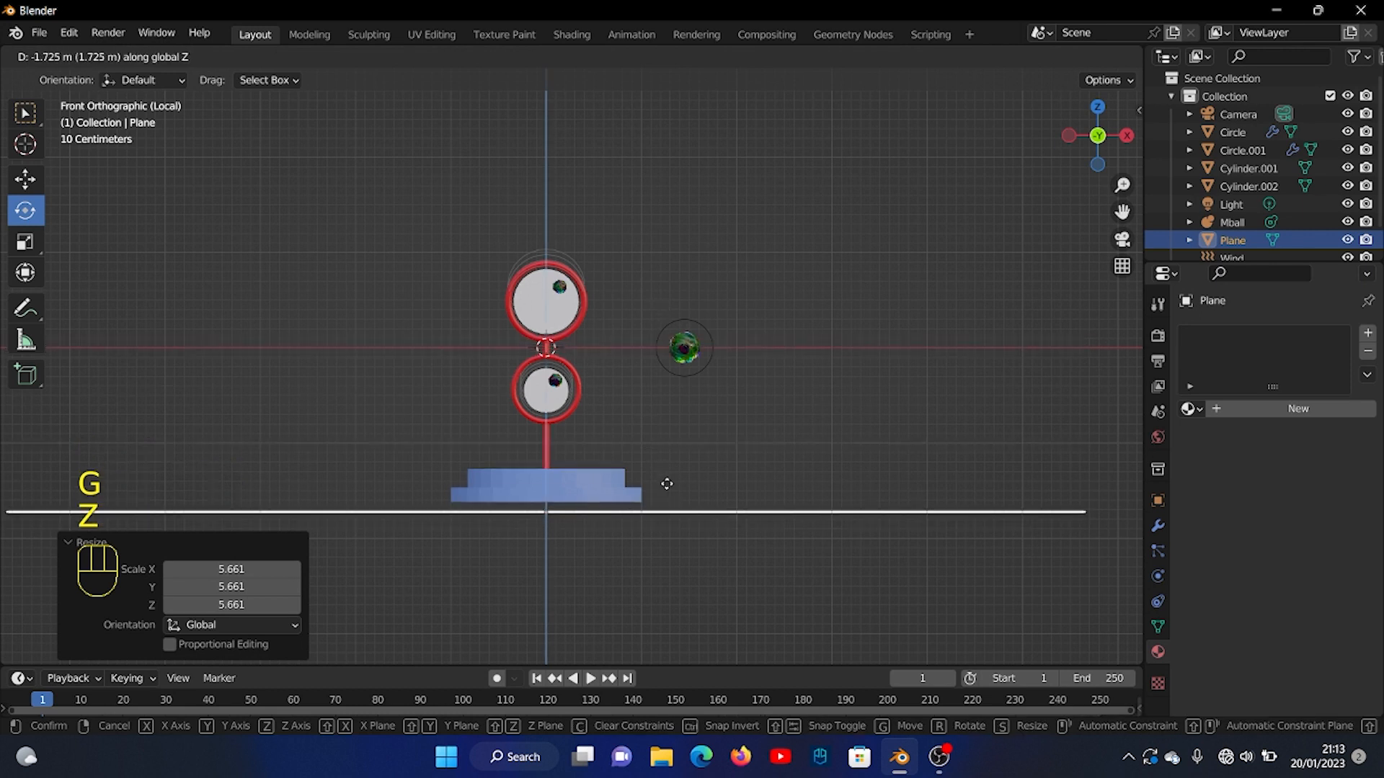
click(670, 462)
Extrude the plane's edge behind the ornament about 6.96 m upward along Z to form a back wall.
middle_drag(669, 451, 781, 552)
scroll(706, 528, down, 3)
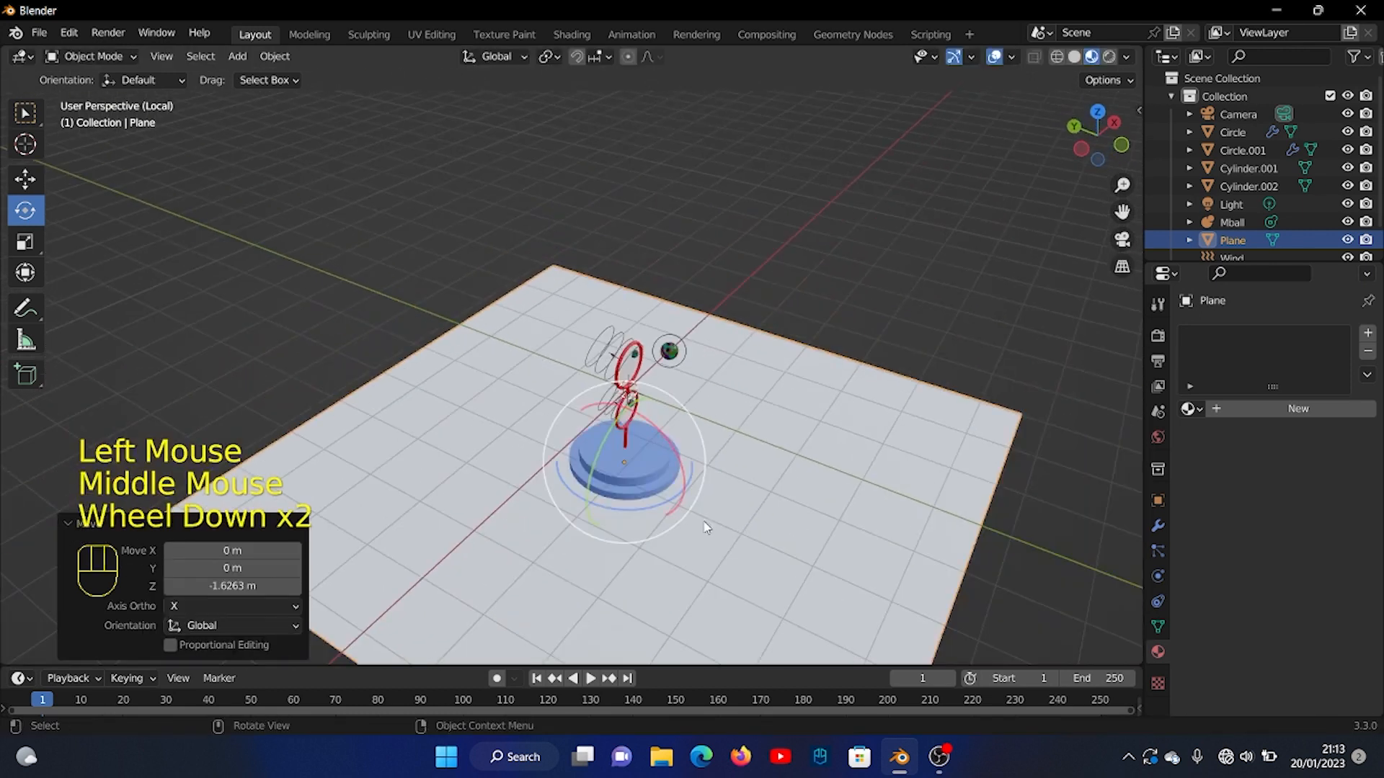
click(465, 451)
key(Tab)
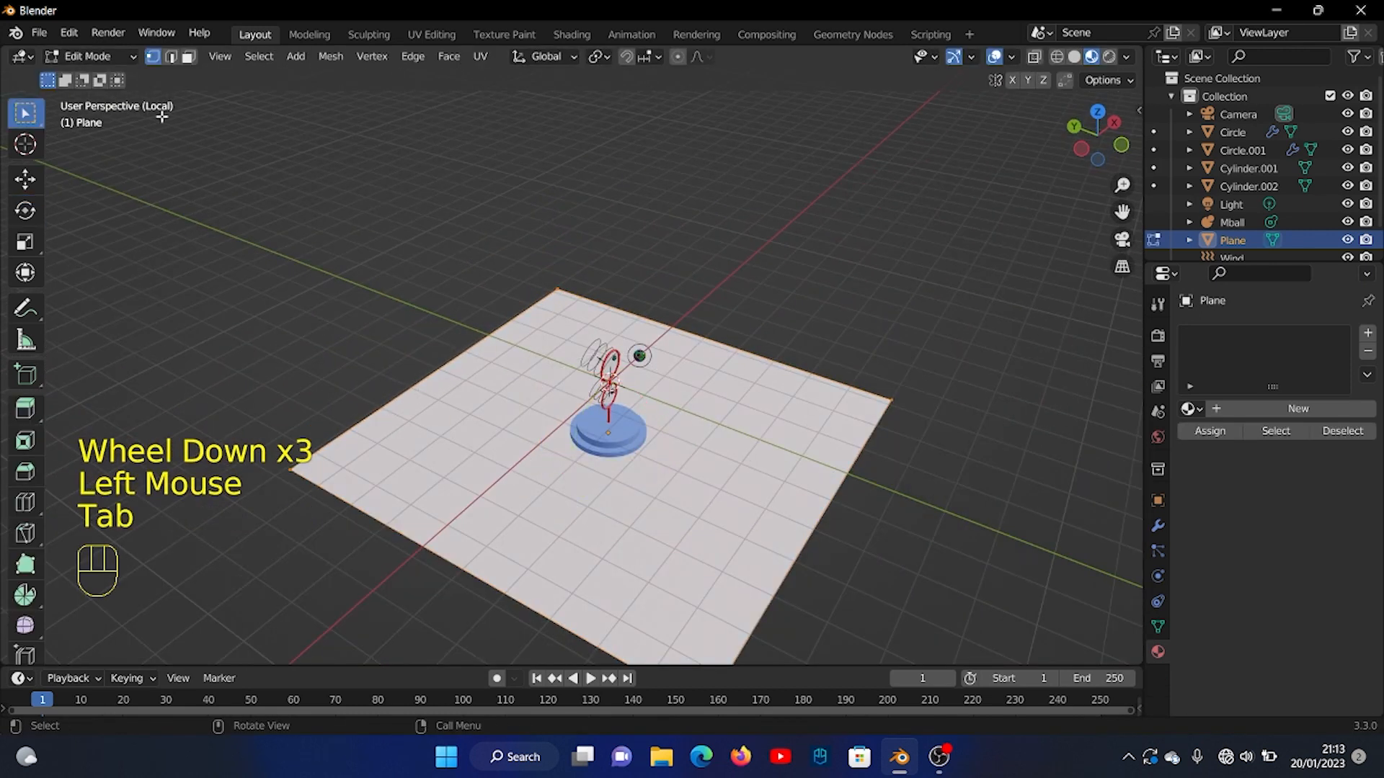
click(172, 59)
click(435, 367)
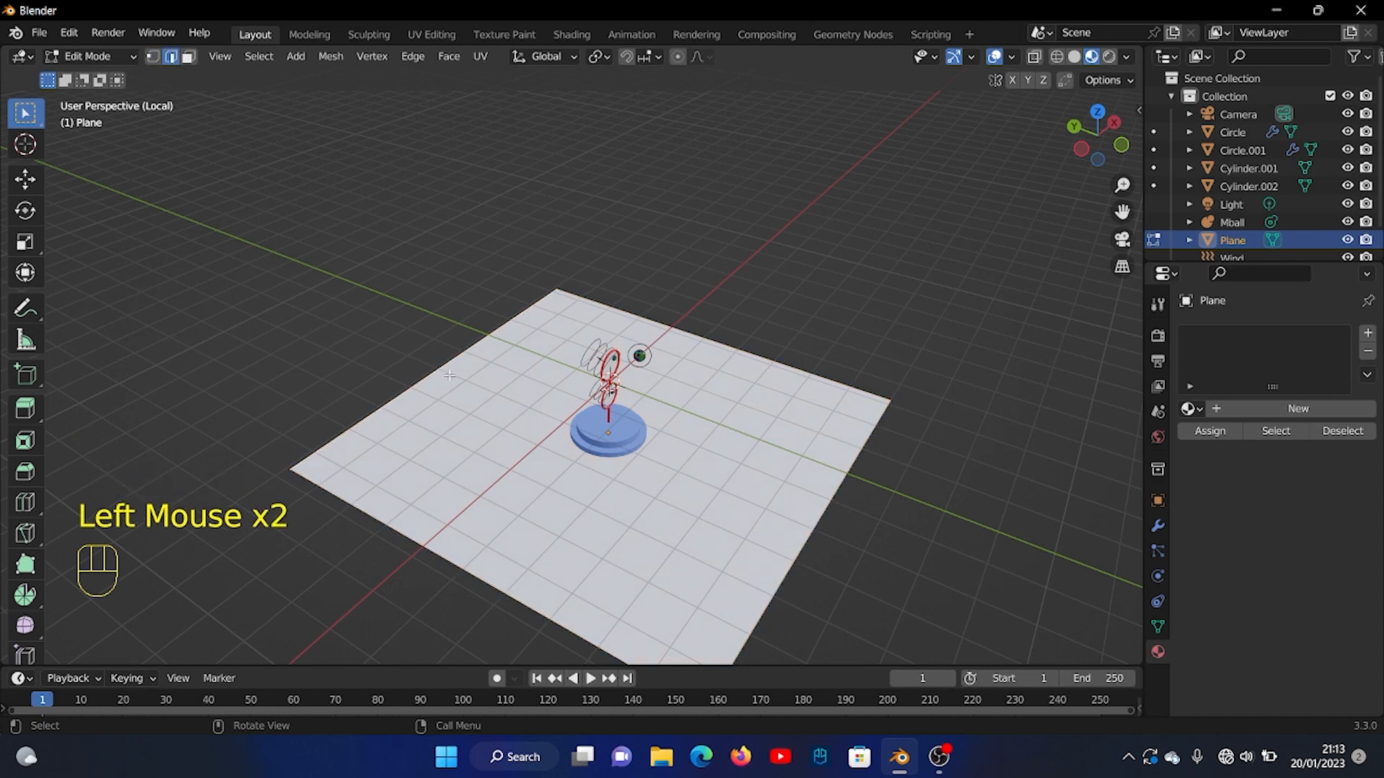
key(e)
key(z)
click(452, 140)
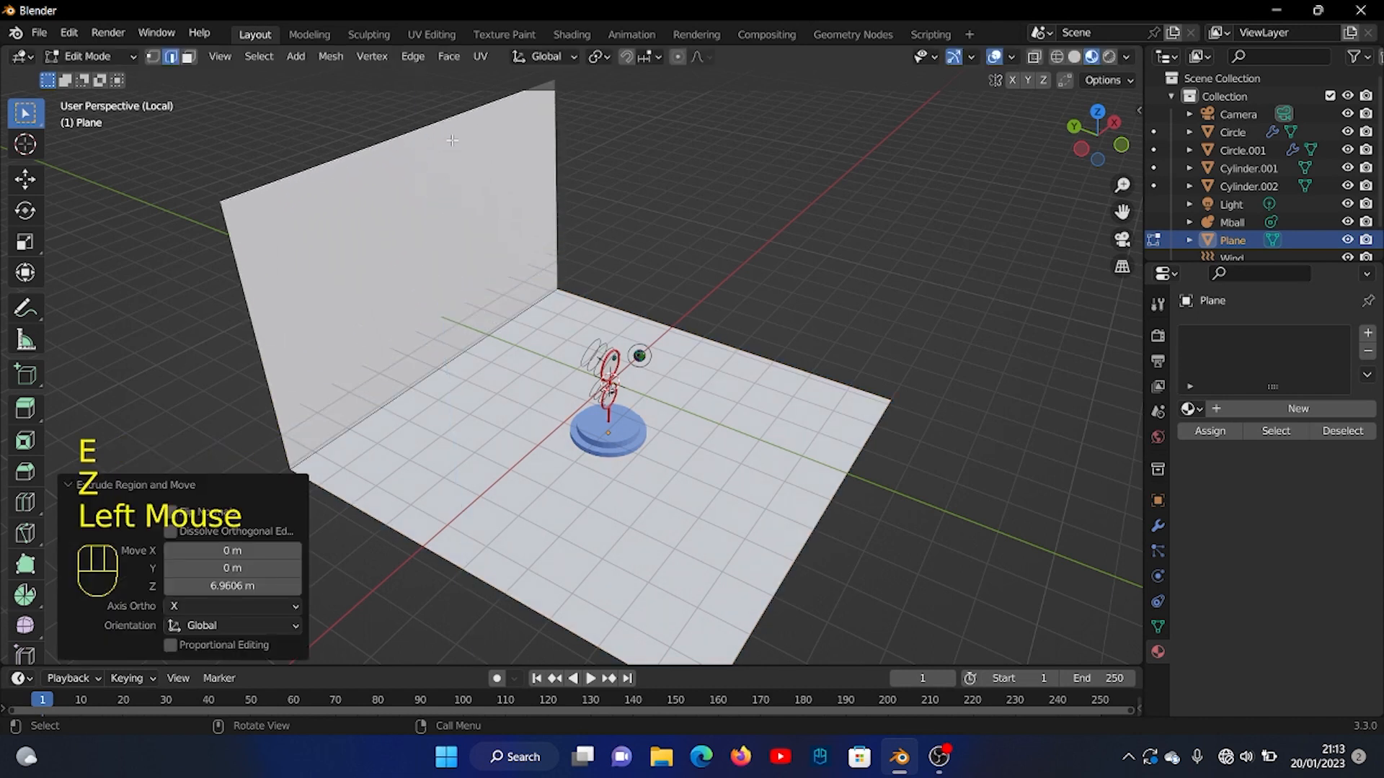
Bevel the edge between floor and back wall with a width of about 0.485 m and 15 segments.
click(480, 348)
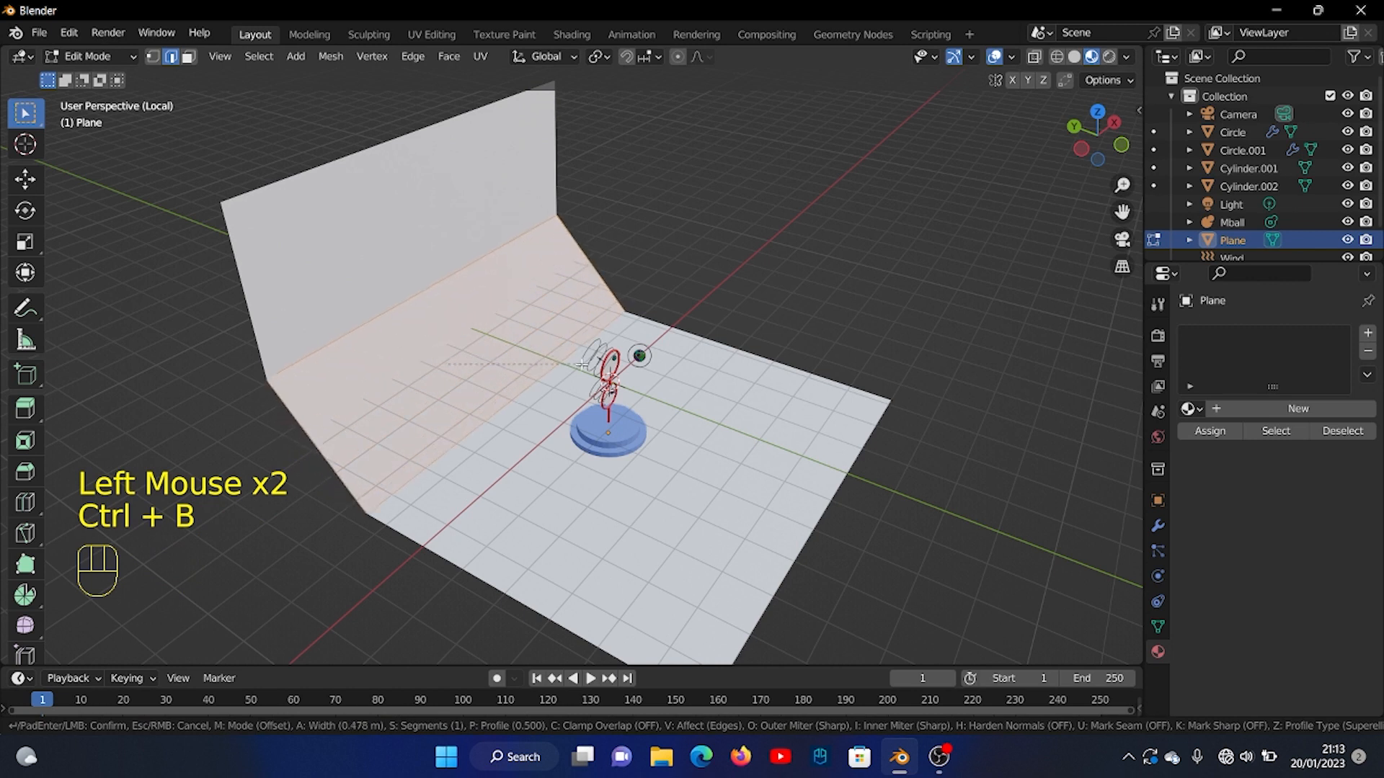
click(433, 339)
double_click(238, 396)
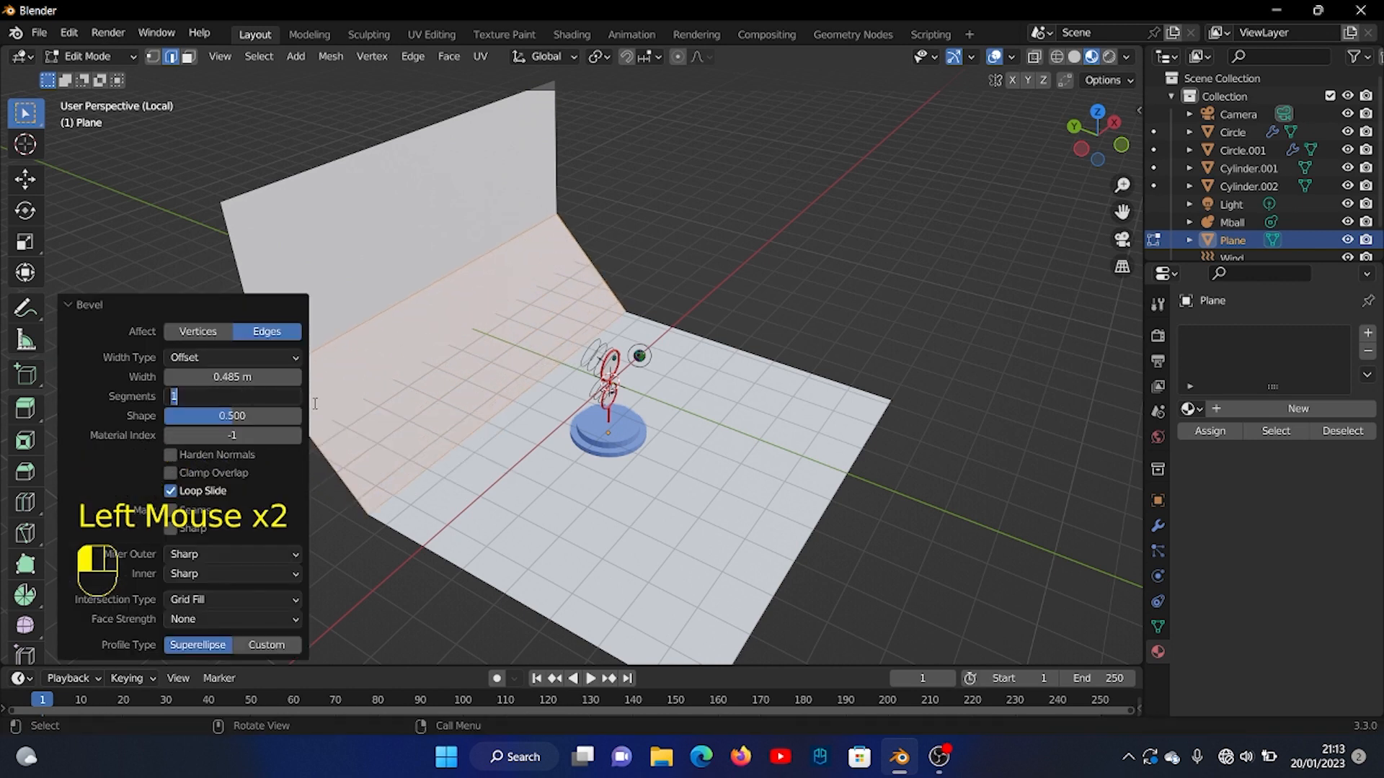
text(15)
key(Return)
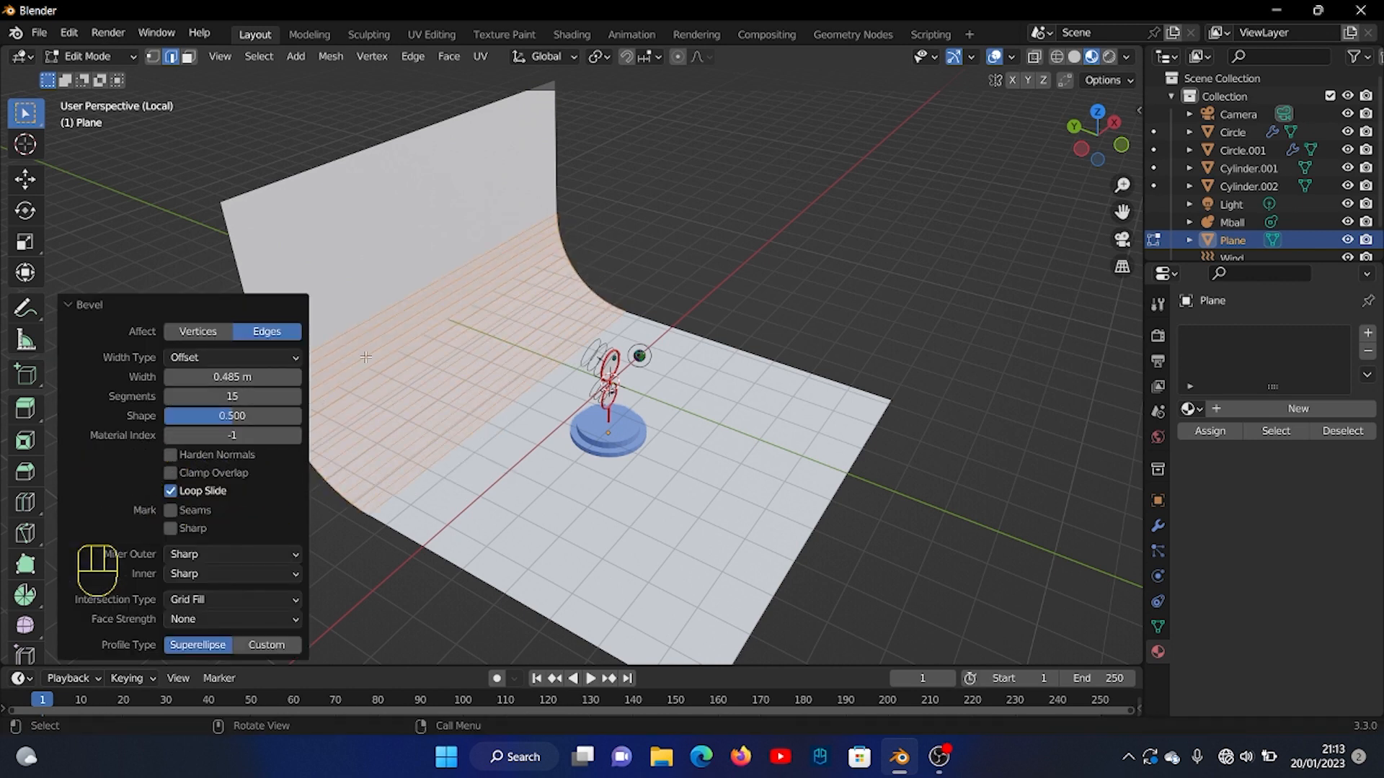
Leave mesh editing and apply smooth shading to the curved backdrop.
click(394, 365)
click(532, 460)
right_click(539, 465)
click(629, 504)
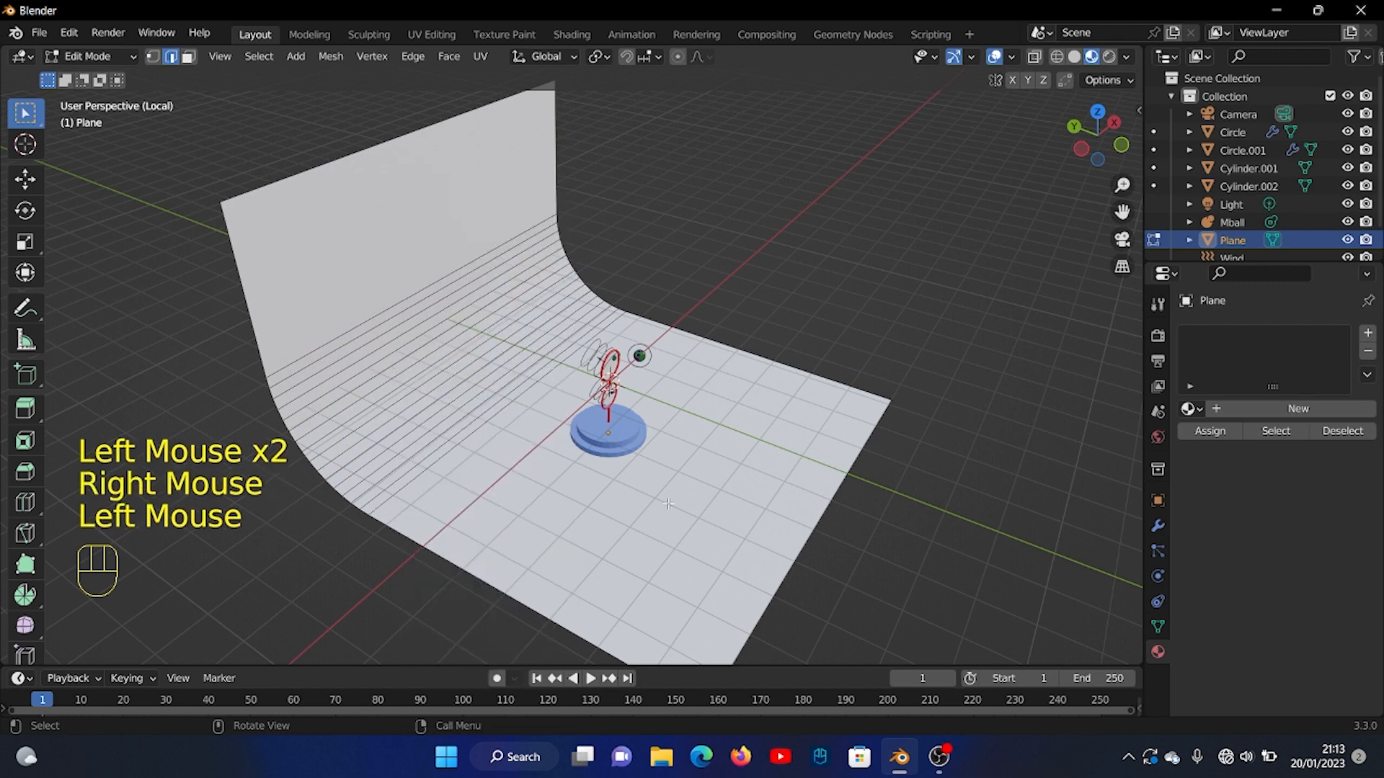
key(Tab)
click(633, 510)
click(644, 532)
right_click(645, 451)
click(634, 391)
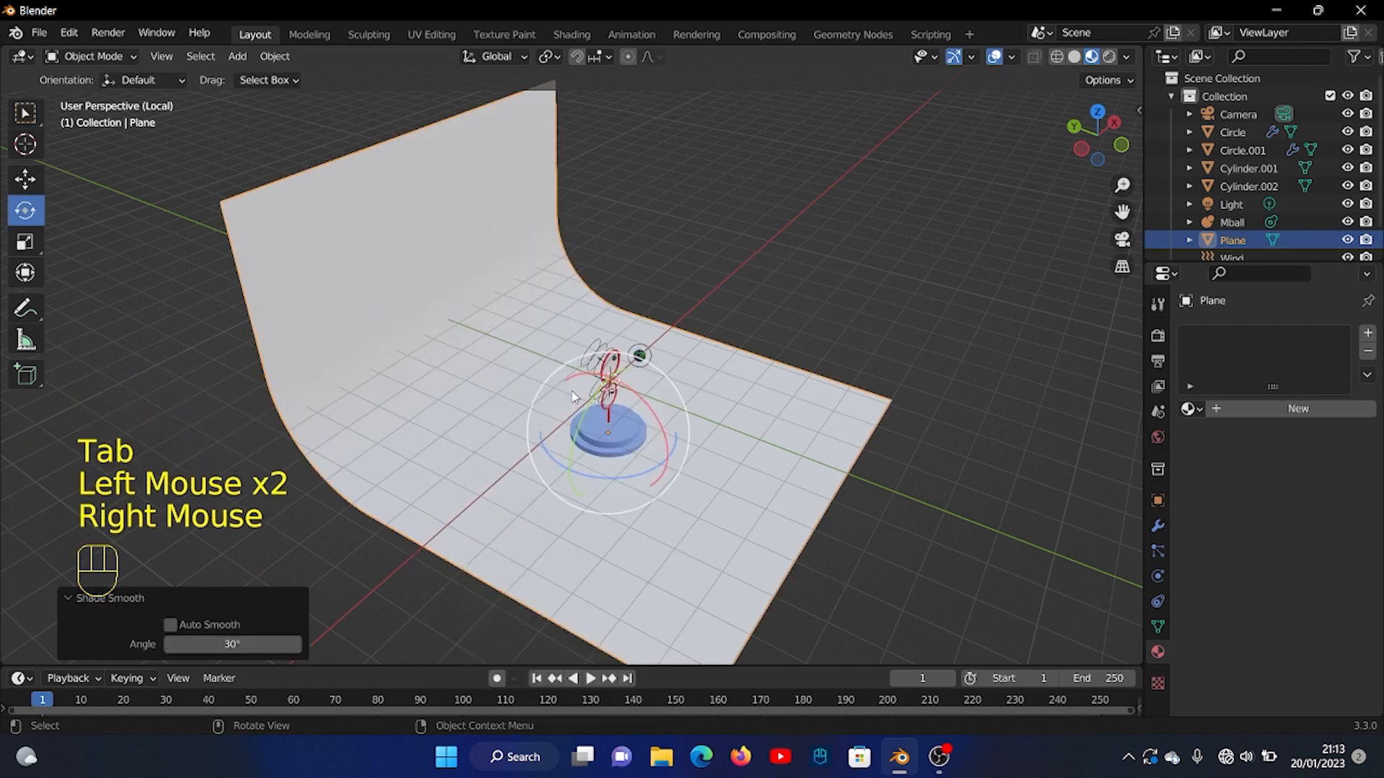
Give the backdrop a new material with a purple base color.
middle_drag(810, 469, 732, 482)
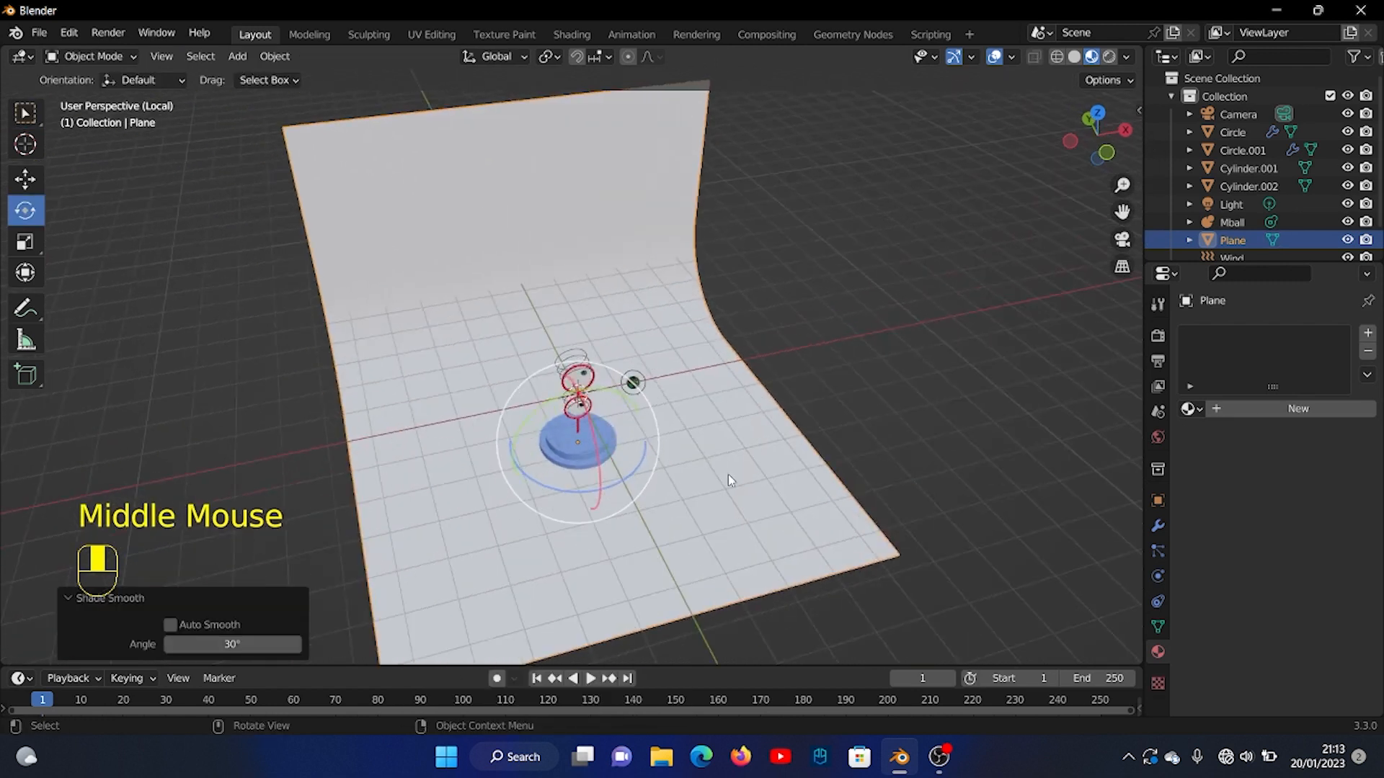
click(1367, 333)
click(1280, 408)
click(1310, 596)
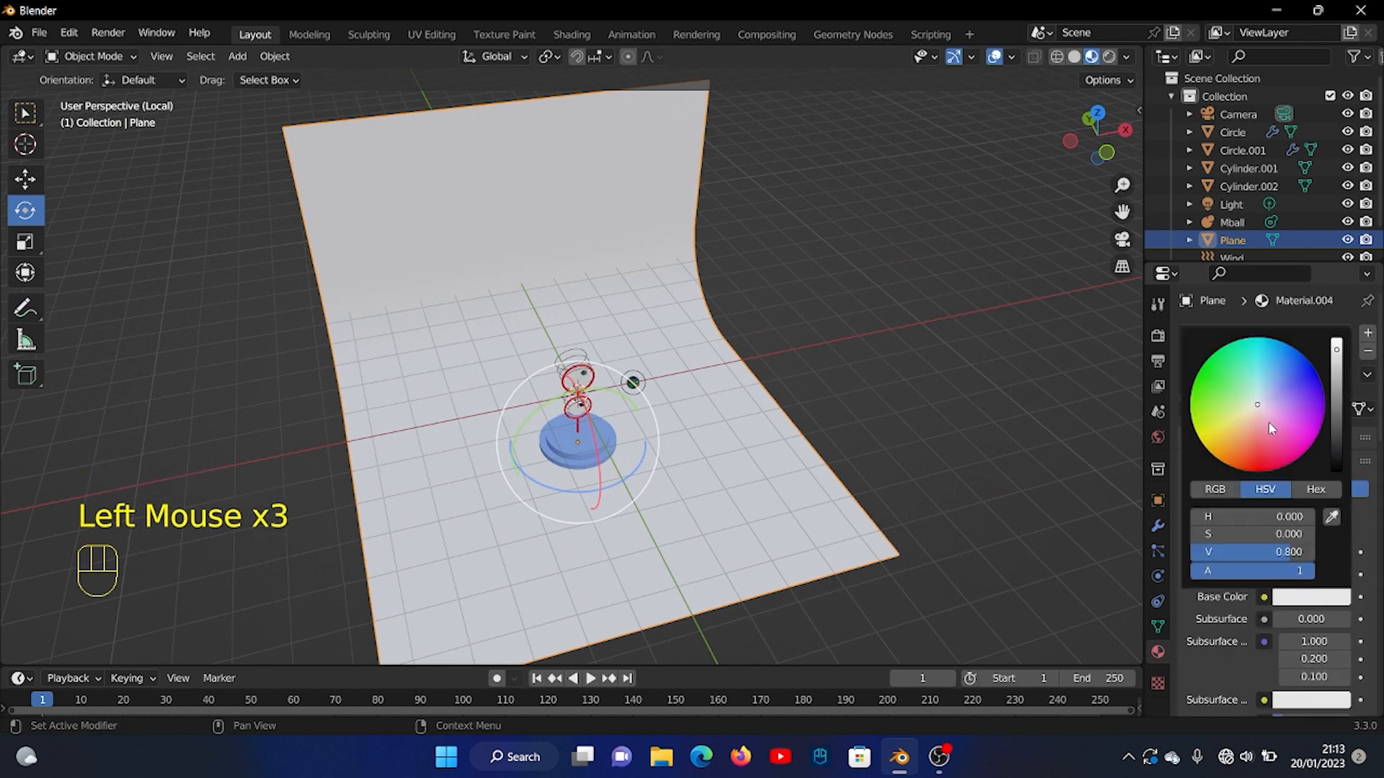
click(1275, 410)
mouse_move(1275, 411)
mouse_down()
mouse_move(1289, 394)
mouse_move(1277, 398)
mouse_move(1288, 421)
mouse_move(1276, 408)
mouse_move(1319, 407)
mouse_move(1305, 425)
mouse_move(1299, 406)
mouse_up()
Frame the ornament at a slightly raised angle against the backdrop and align the camera to this view.
scroll(820, 526, up, 3)
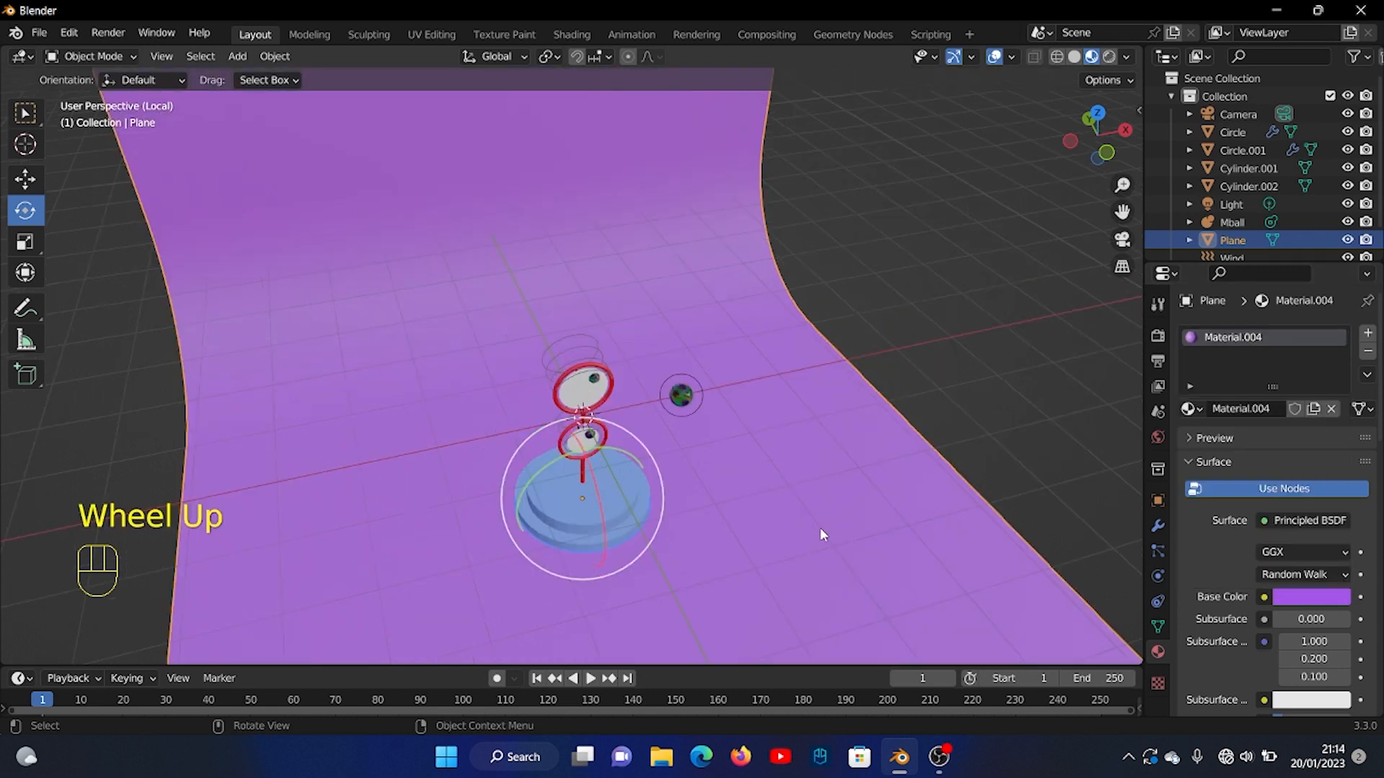
middle_drag(820, 526, 927, 446)
scroll(825, 458, up, 2)
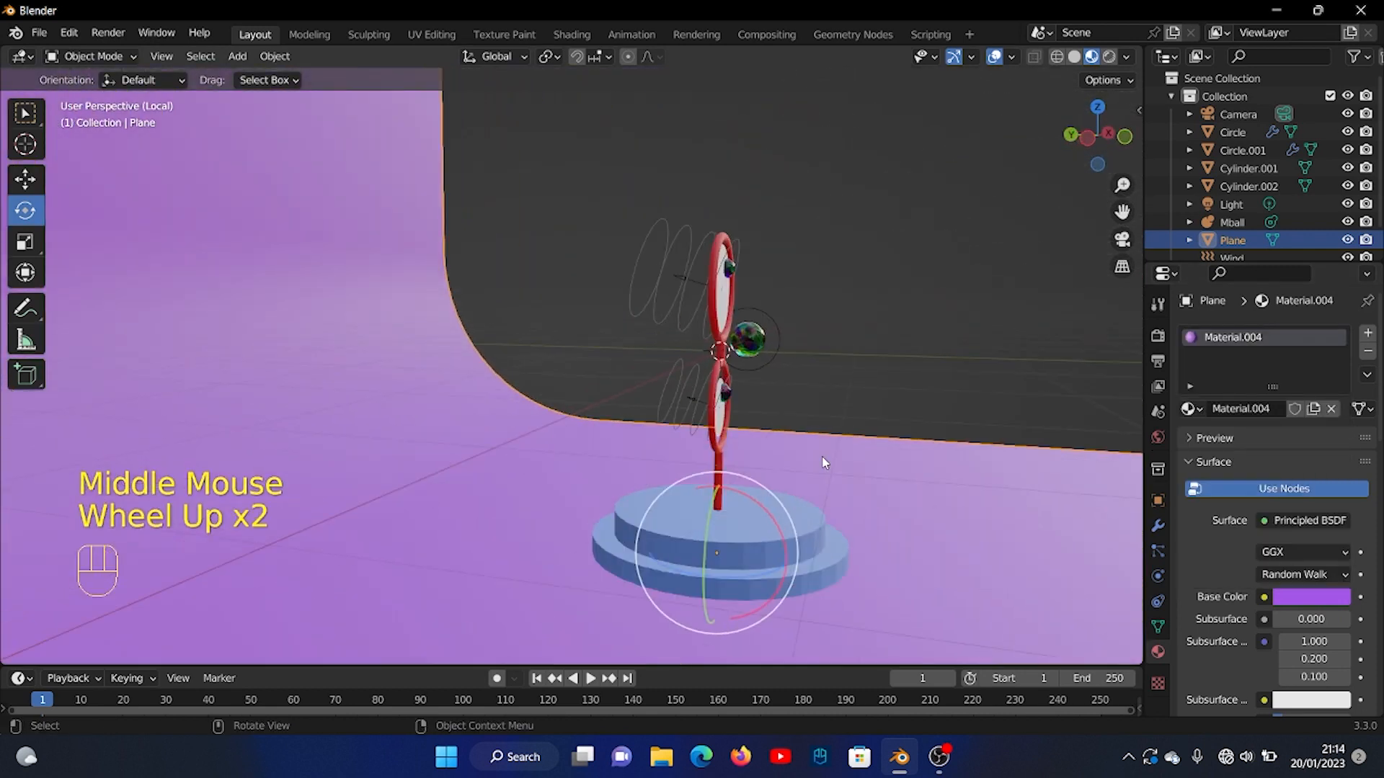
middle_drag(840, 470, 810, 474)
scroll(810, 474, down, 1)
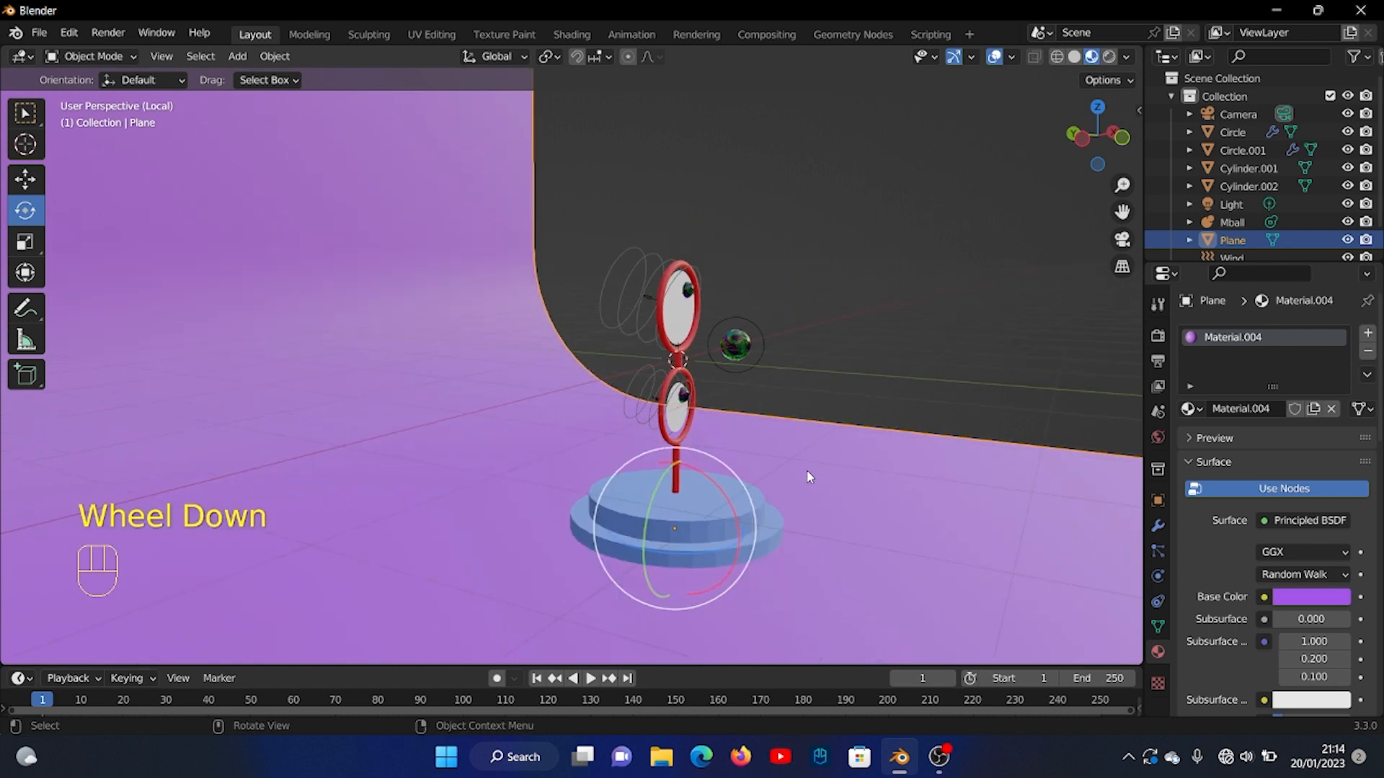
key(ctrl+alt+KP_0)
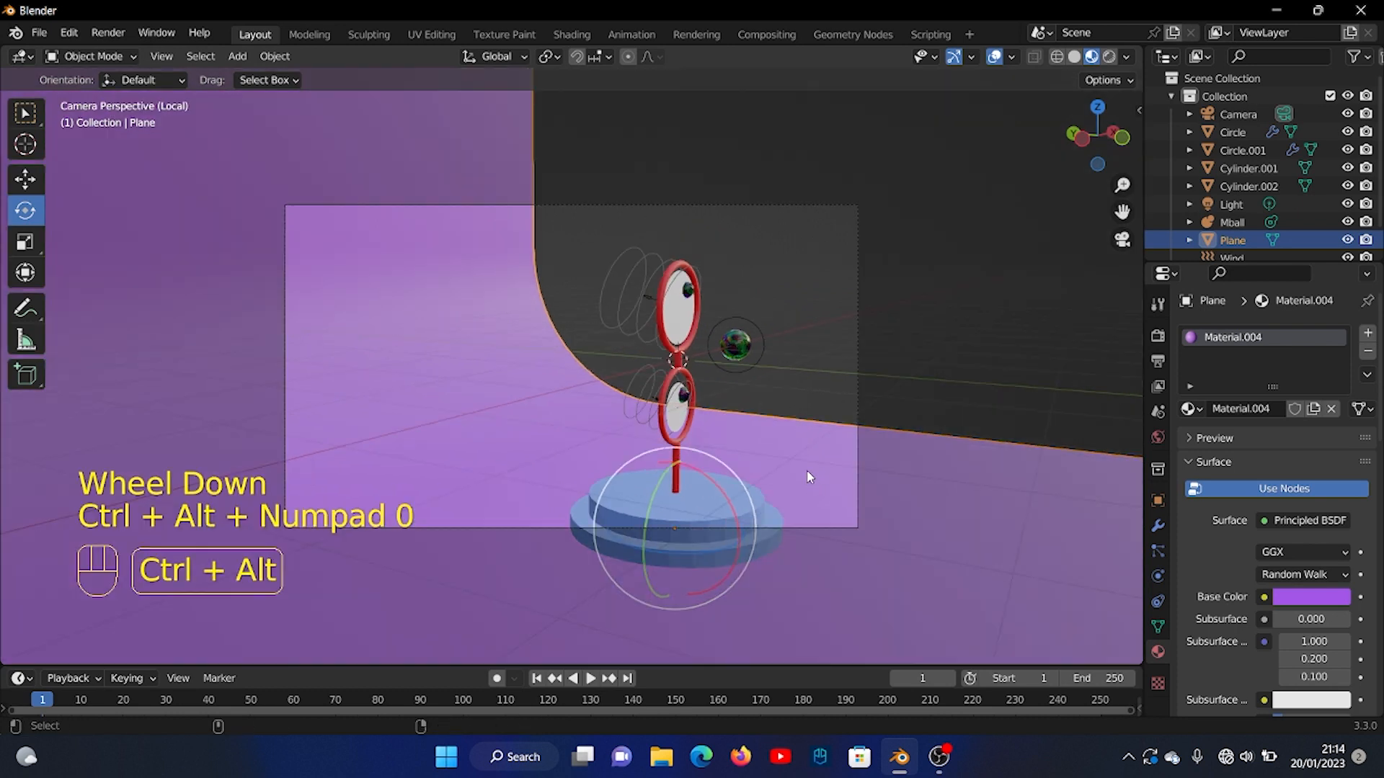
Try to select the camera by its frame in the camera view.
click(855, 359)
click(862, 483)
click(857, 484)
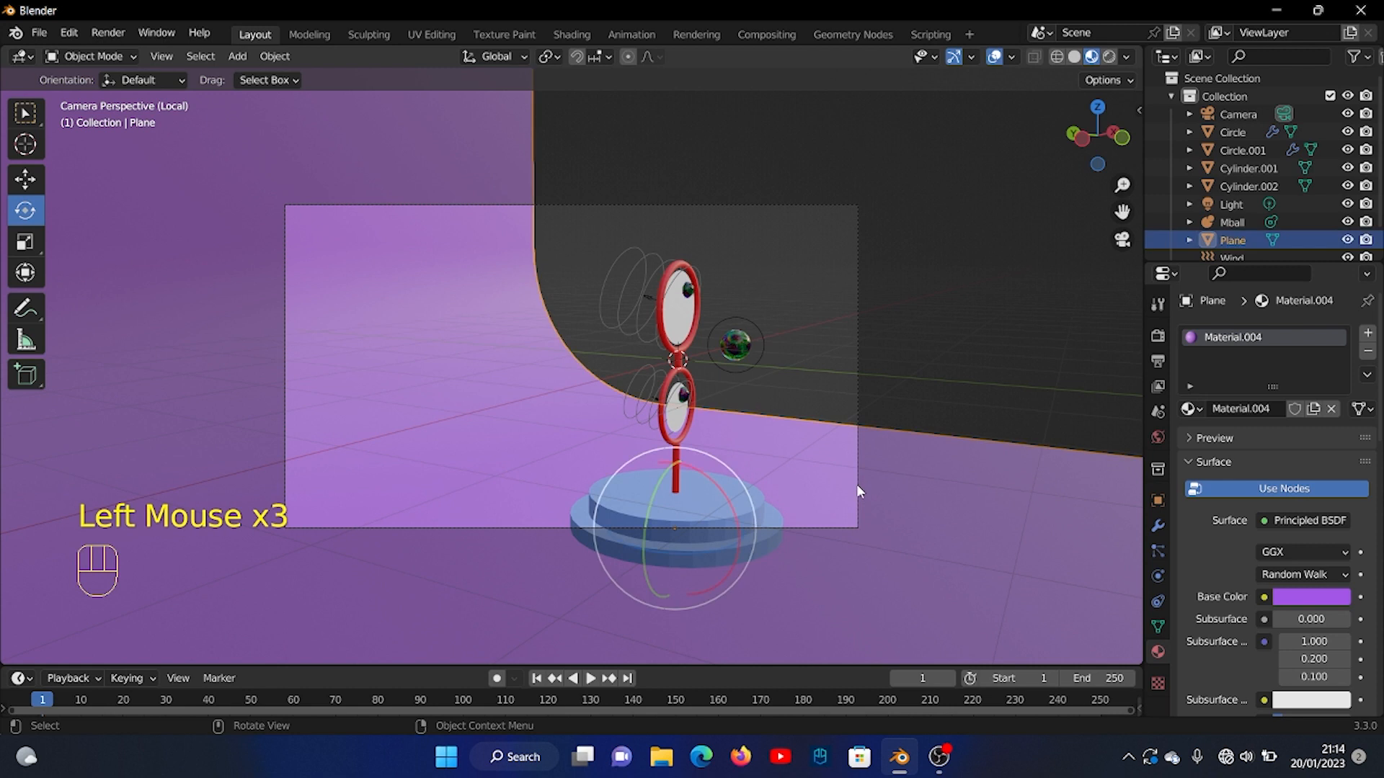
click(857, 332)
double_click(854, 327)
click(1122, 241)
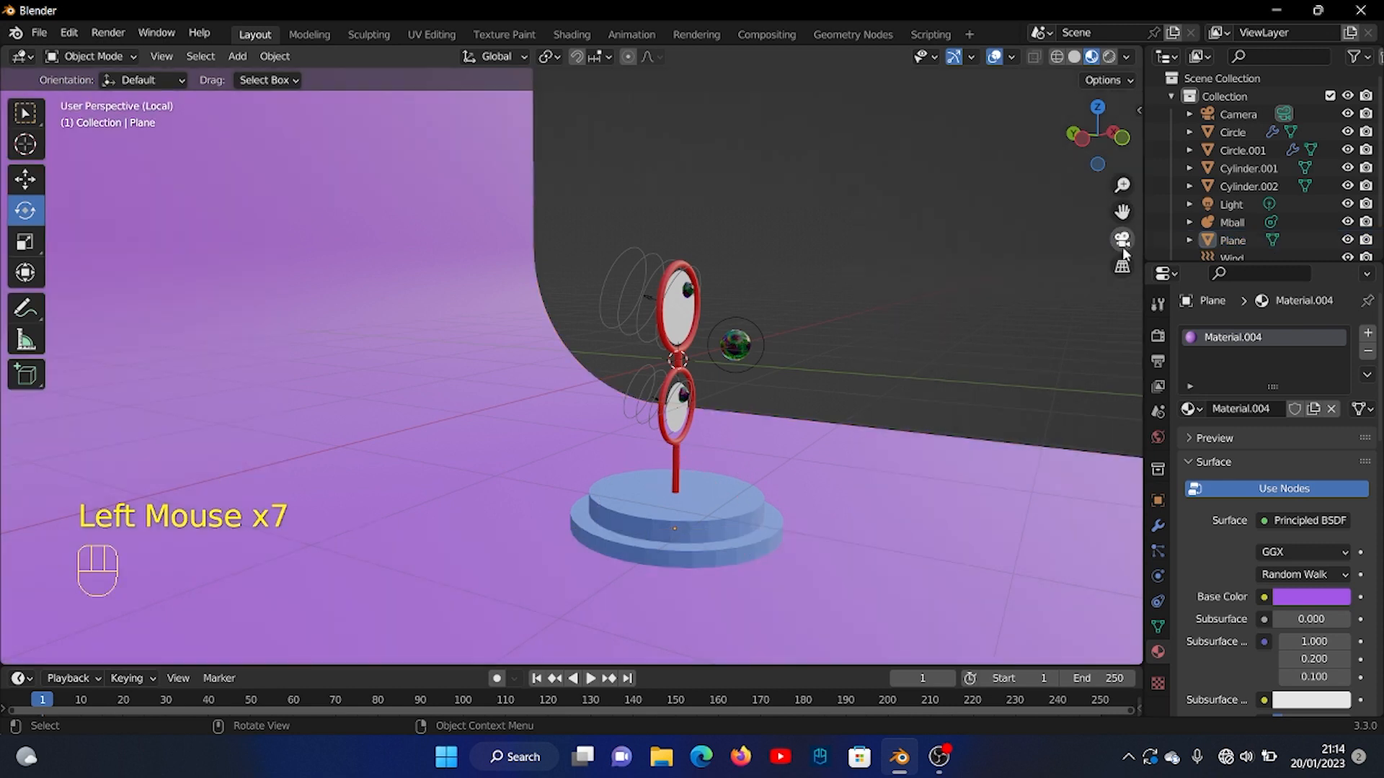
click(1123, 245)
double_click(766, 207)
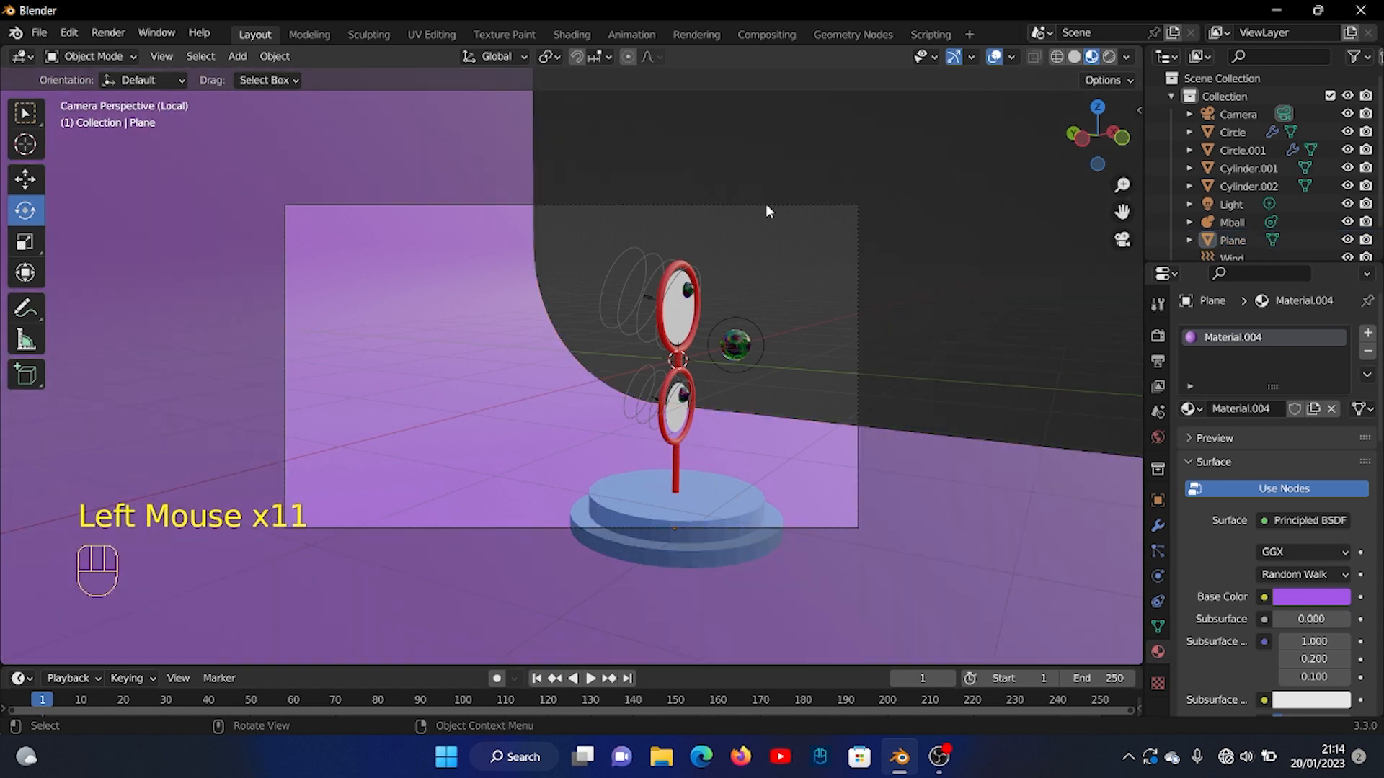
Select the camera and set its focal length to 38 mm.
click(1249, 115)
drag(1302, 418, 1259, 418)
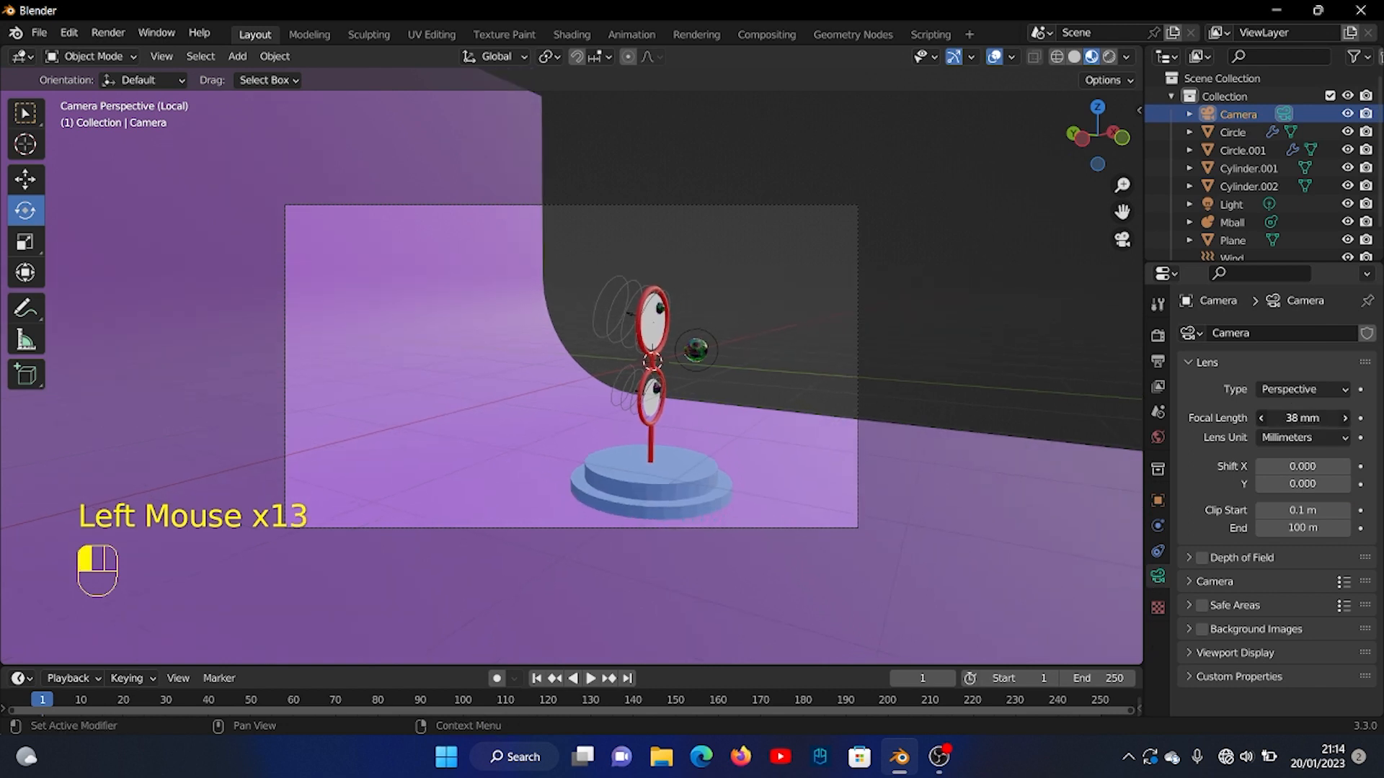
Rotate the purple backdrop about -48.9° around Z and scale it to about 1.65 along Y so it fills the camera frame.
click(768, 470)
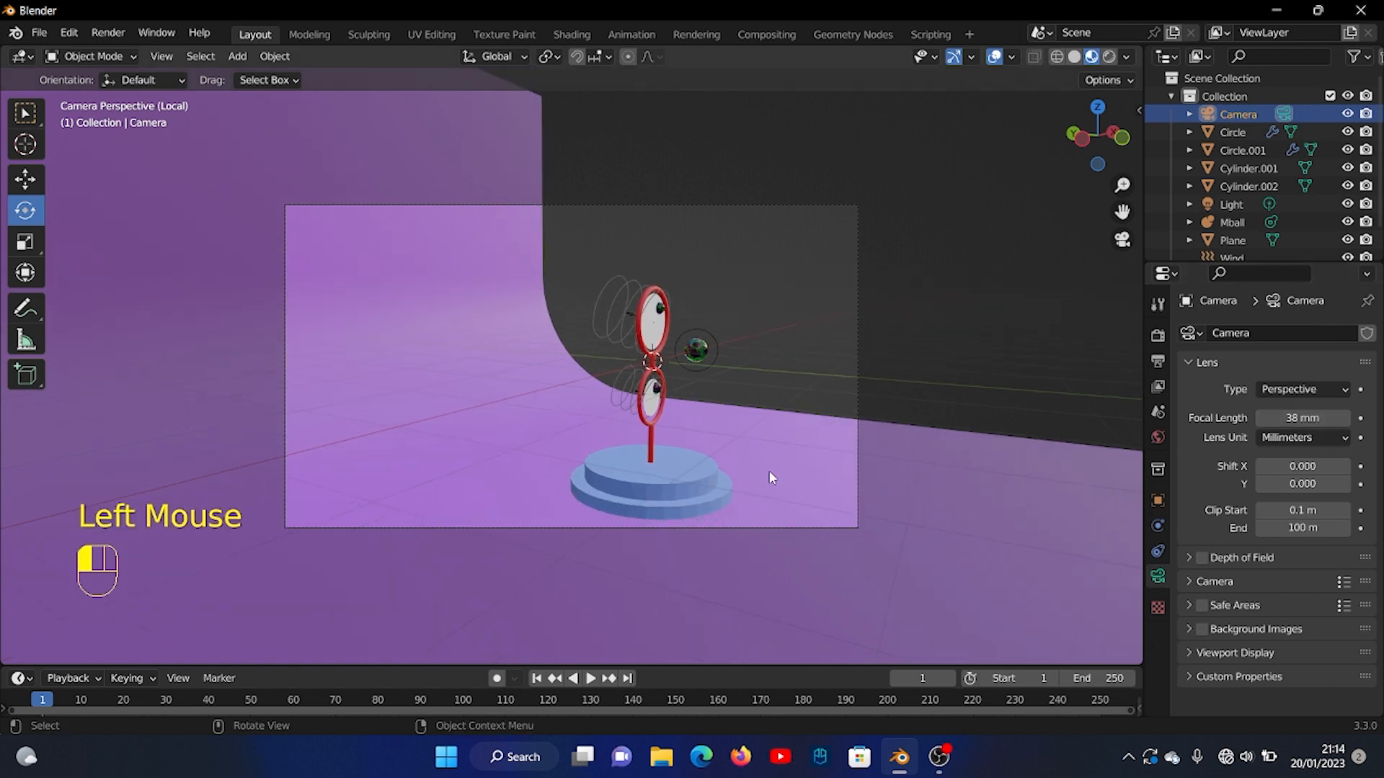
drag(676, 503, 786, 503)
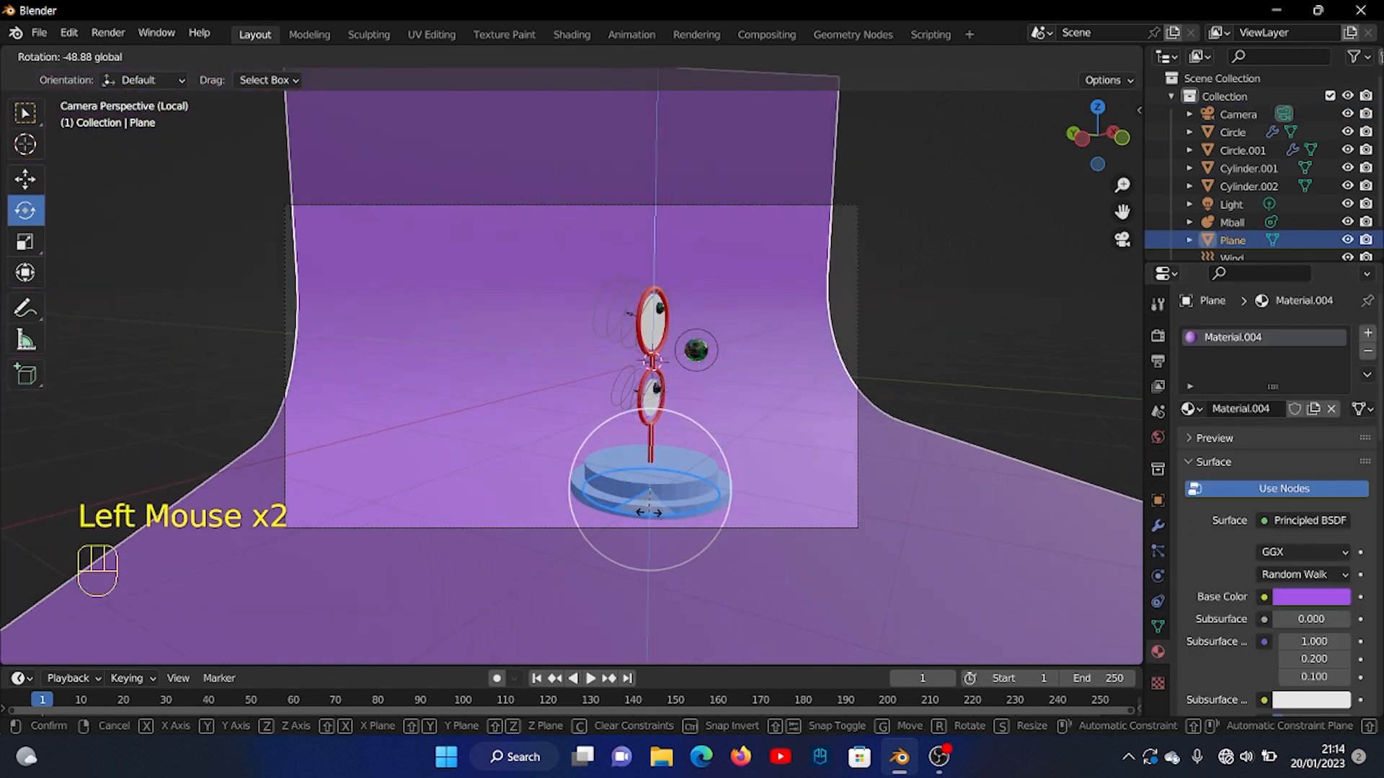
key(s)
key(y)
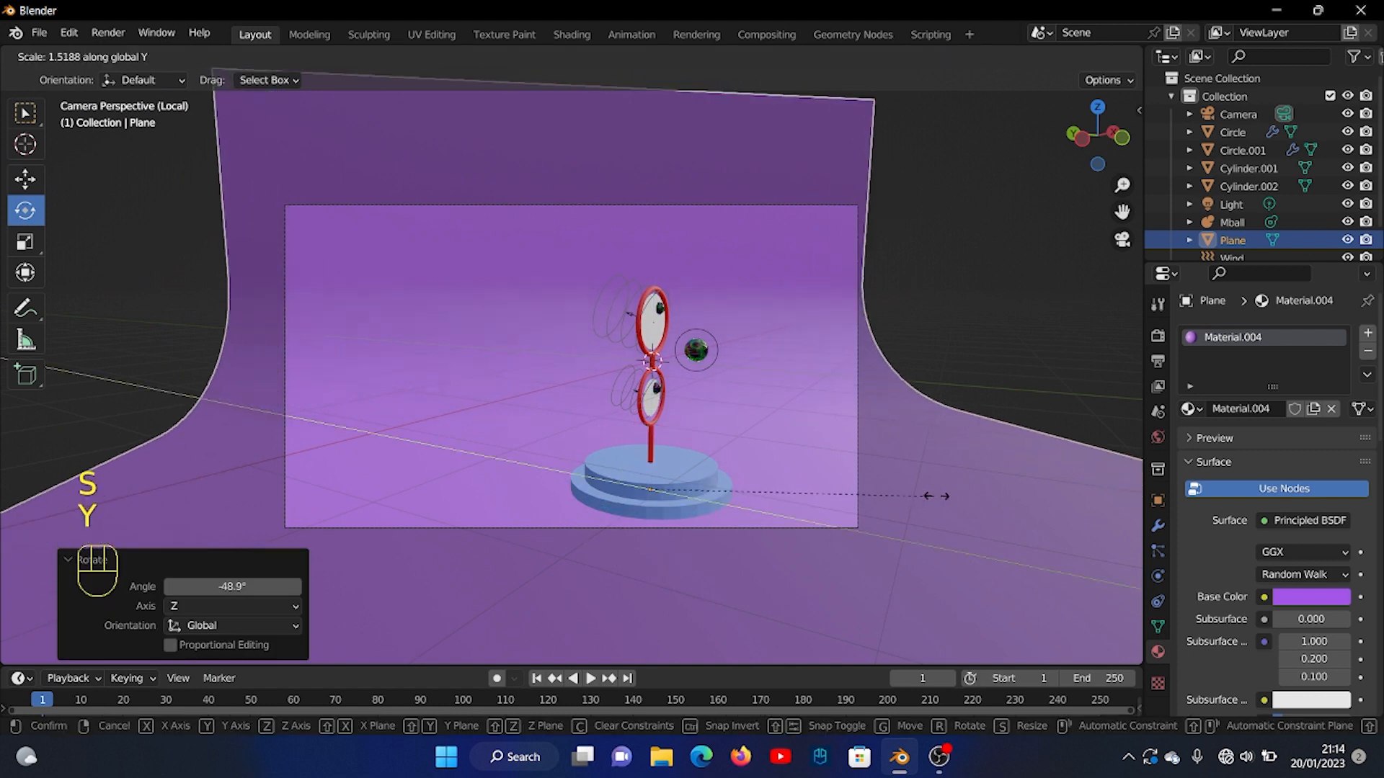
click(952, 499)
scroll(853, 540, up, 1)
scroll(852, 540, up, 2)
click(836, 479)
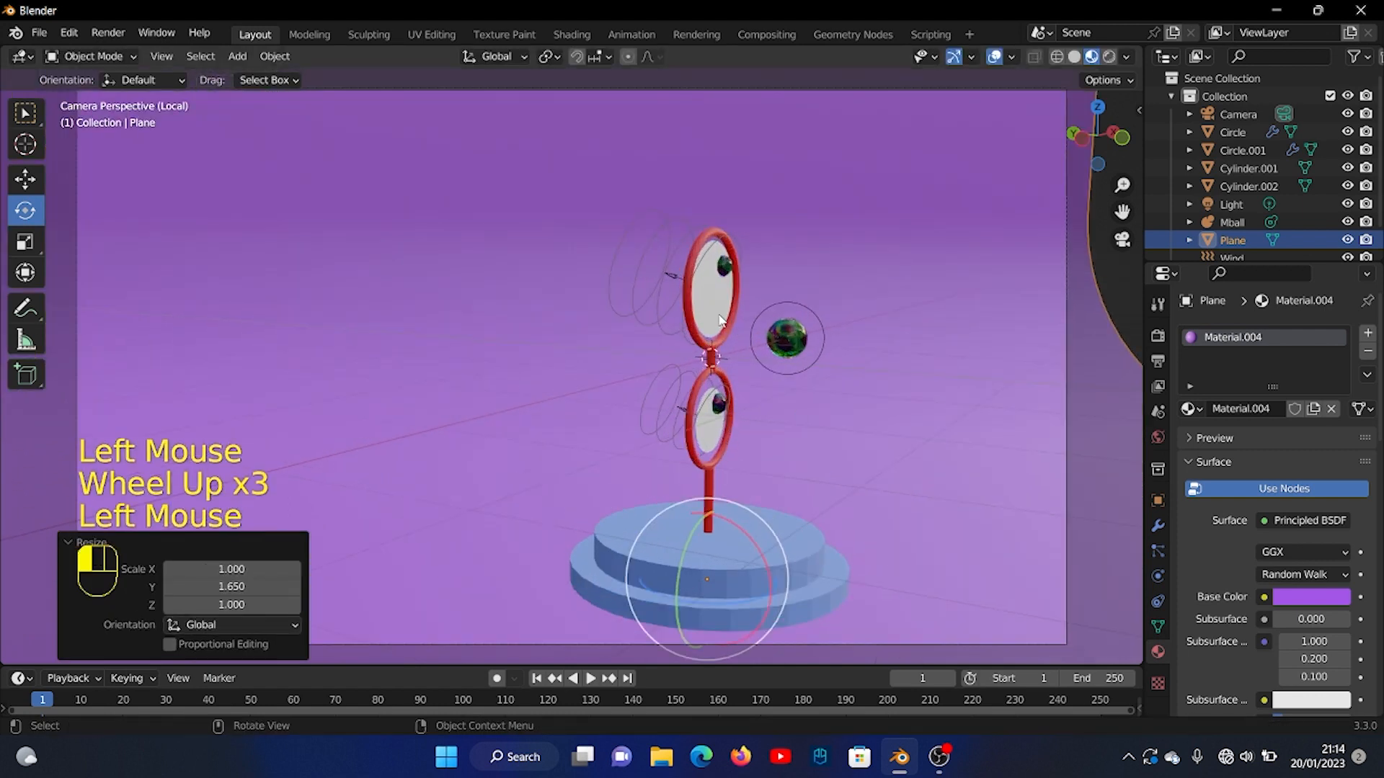
click(716, 346)
double_click(719, 335)
click(701, 264)
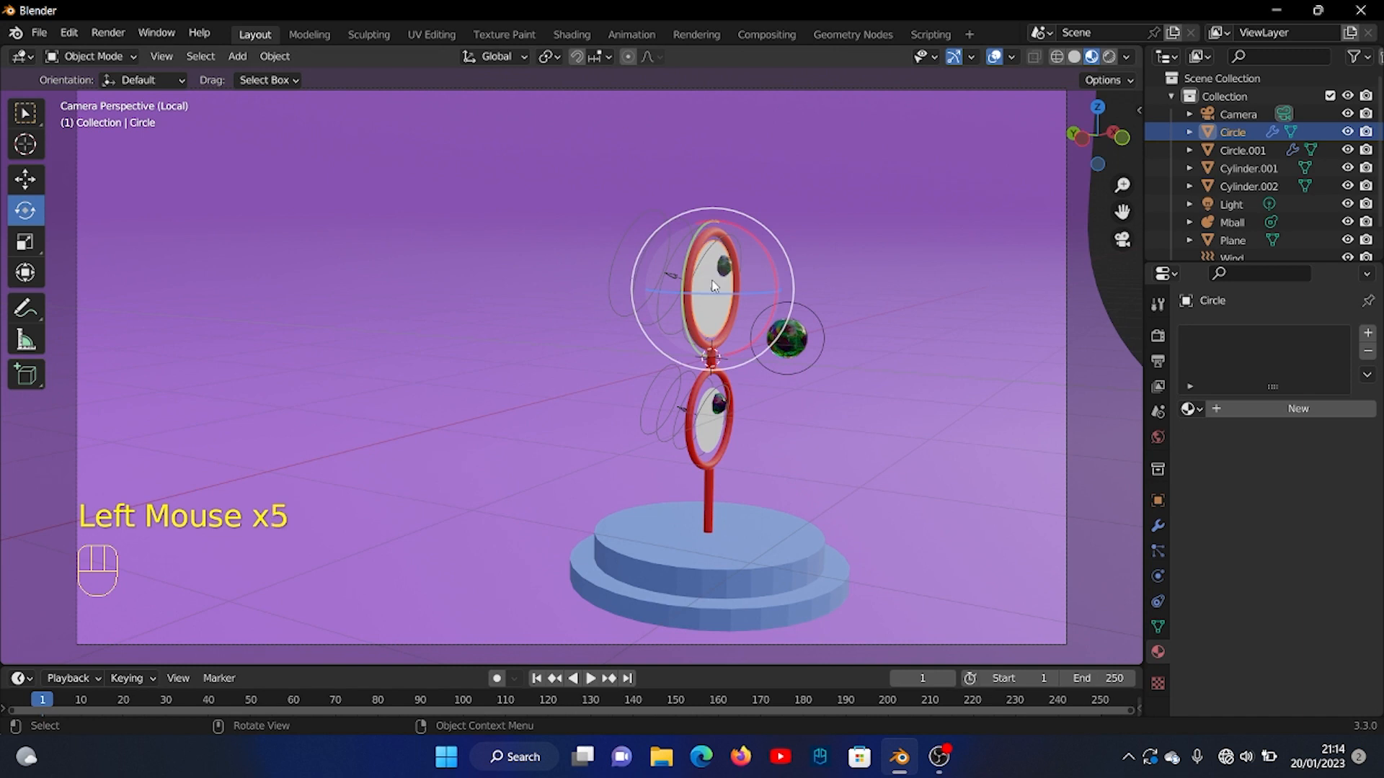
click(712, 277)
Set the render engine to Cycles and switch the viewport to rendered shading.
click(1158, 303)
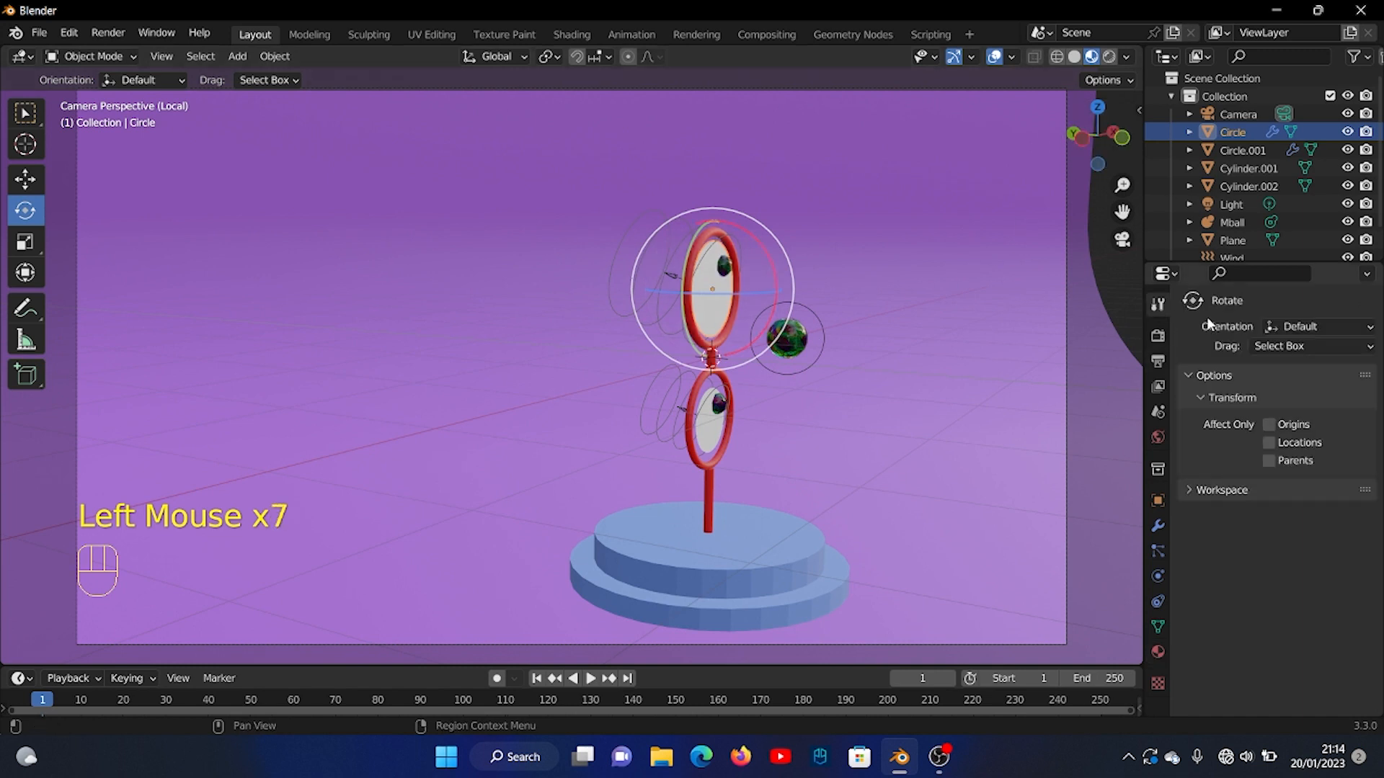
click(1157, 335)
drag(1302, 341, 1313, 388)
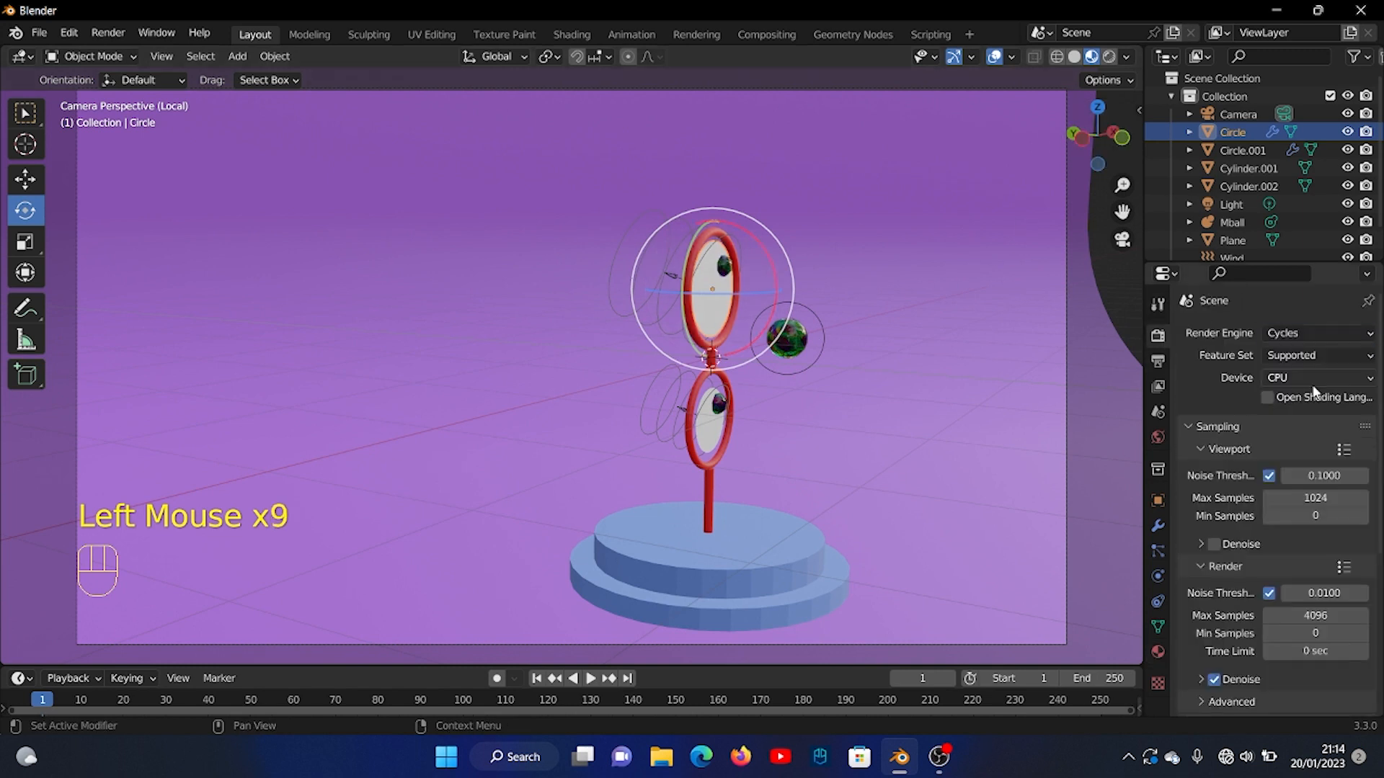
click(1110, 58)
scroll(880, 293, down, 3)
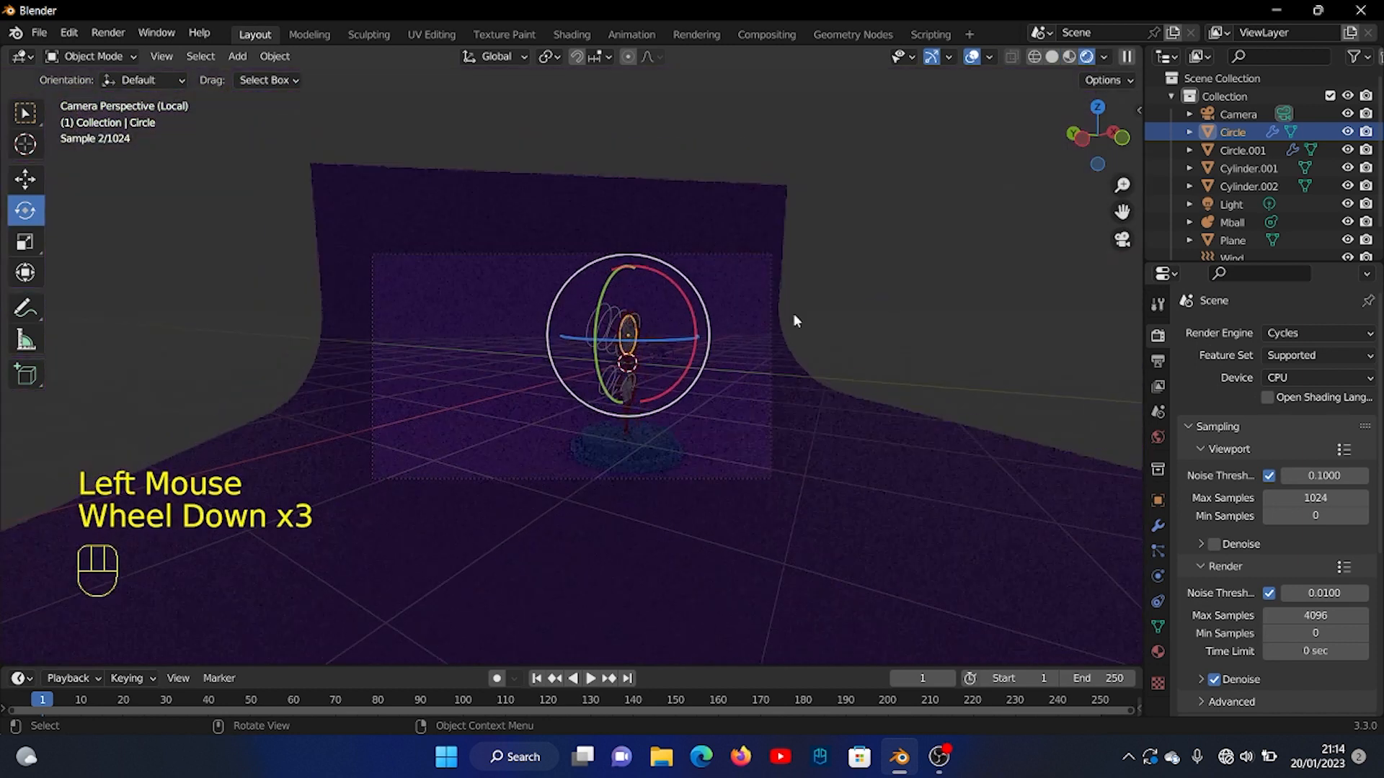
Add an area light at the center of the scene and scale it up about 4.12 times.
key(shift+a)
mouse_move(723, 306)
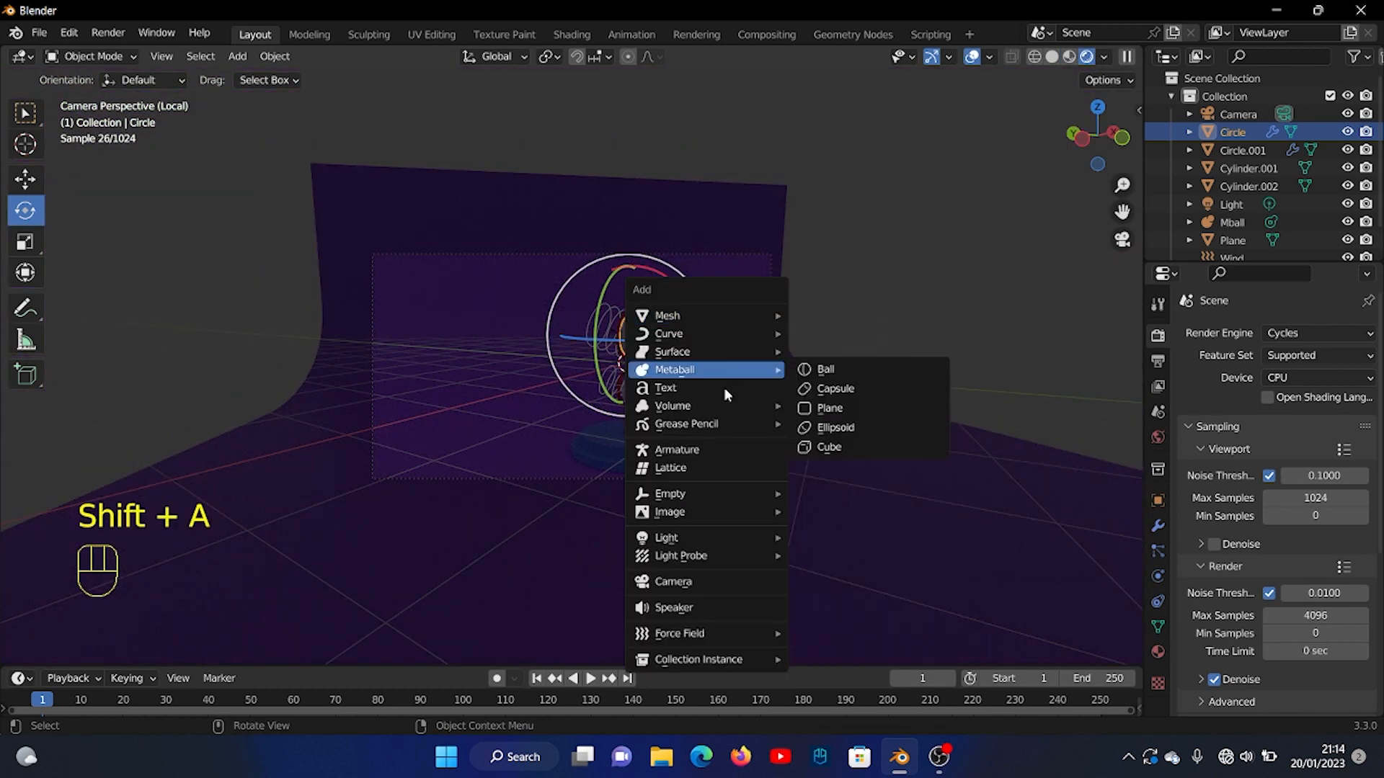
mouse_move(728, 537)
click(844, 606)
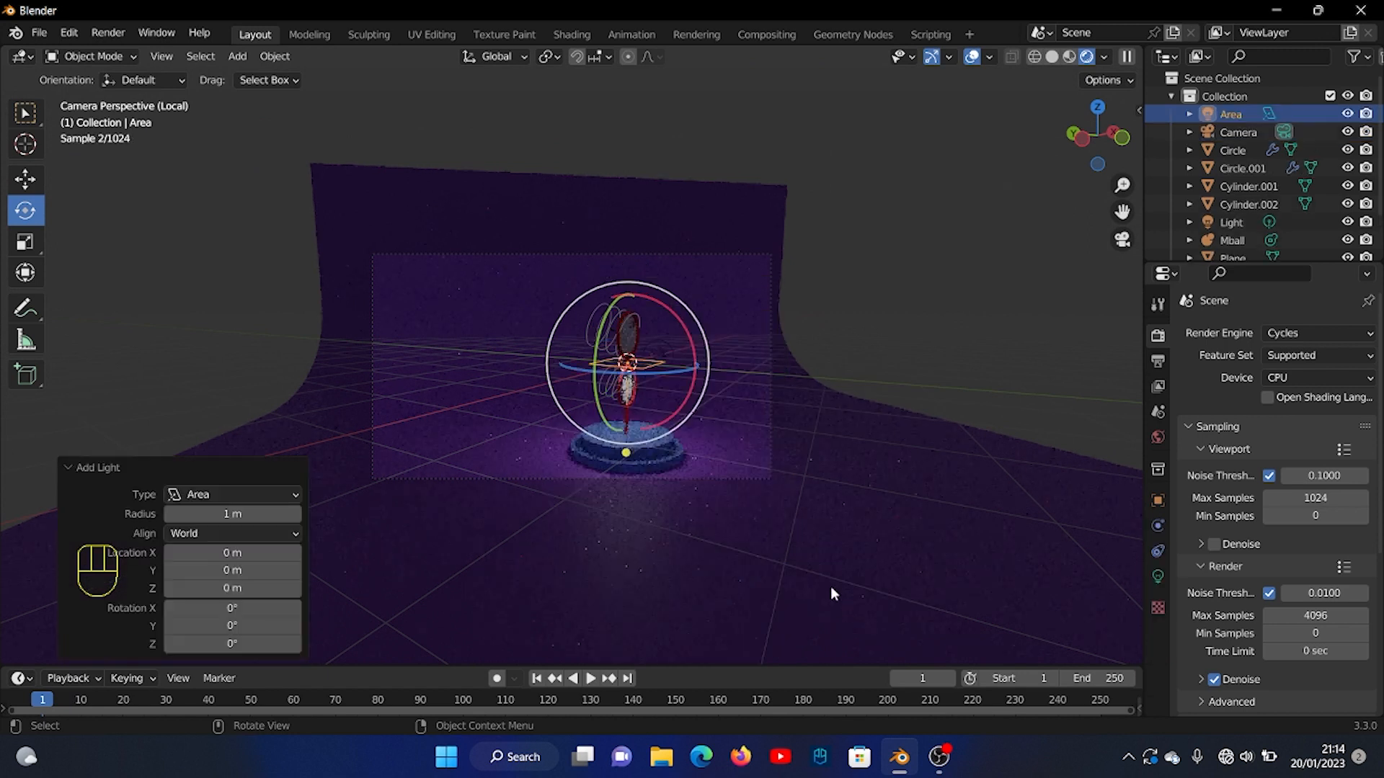
key(s)
click(802, 430)
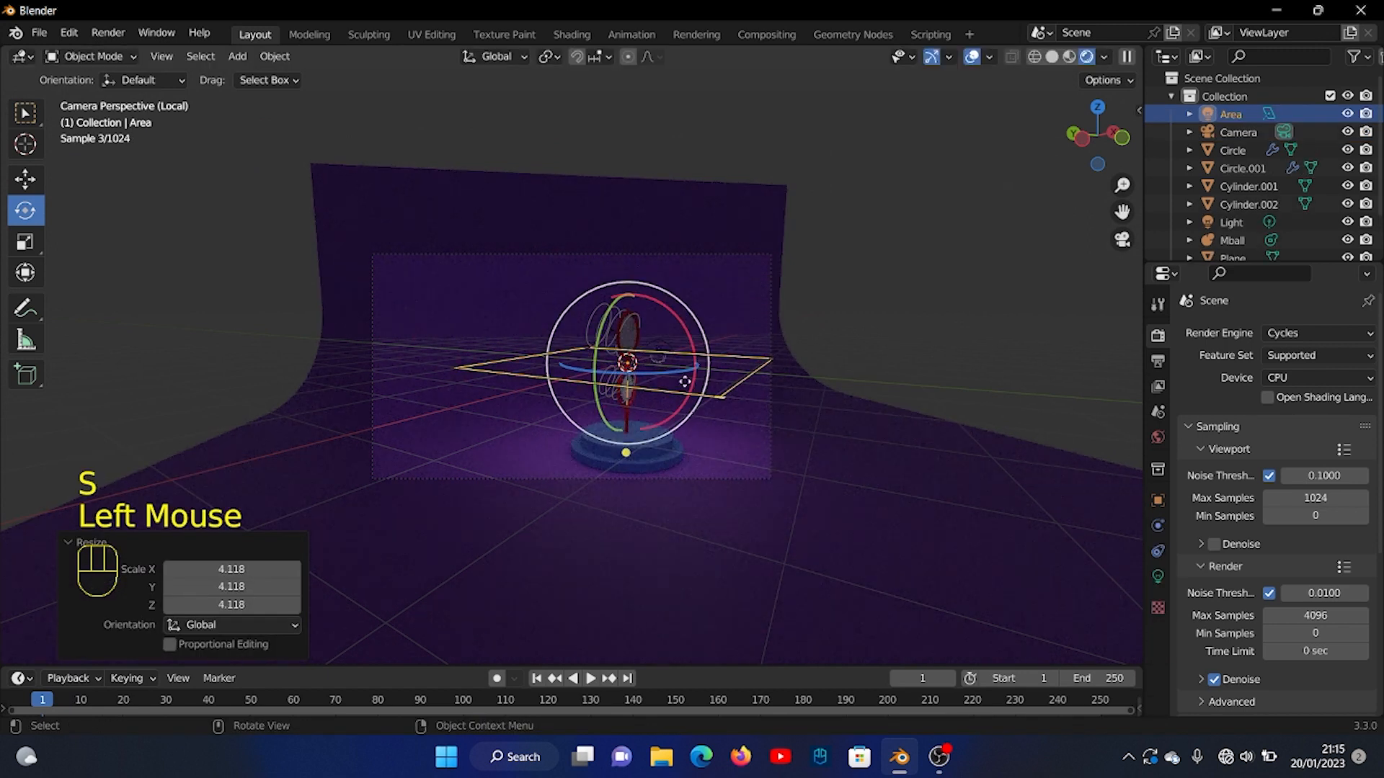
Raise the area light about 2.56 m above the ornament and scale it down to about 0.84.
key(g)
key(z)
click(694, 230)
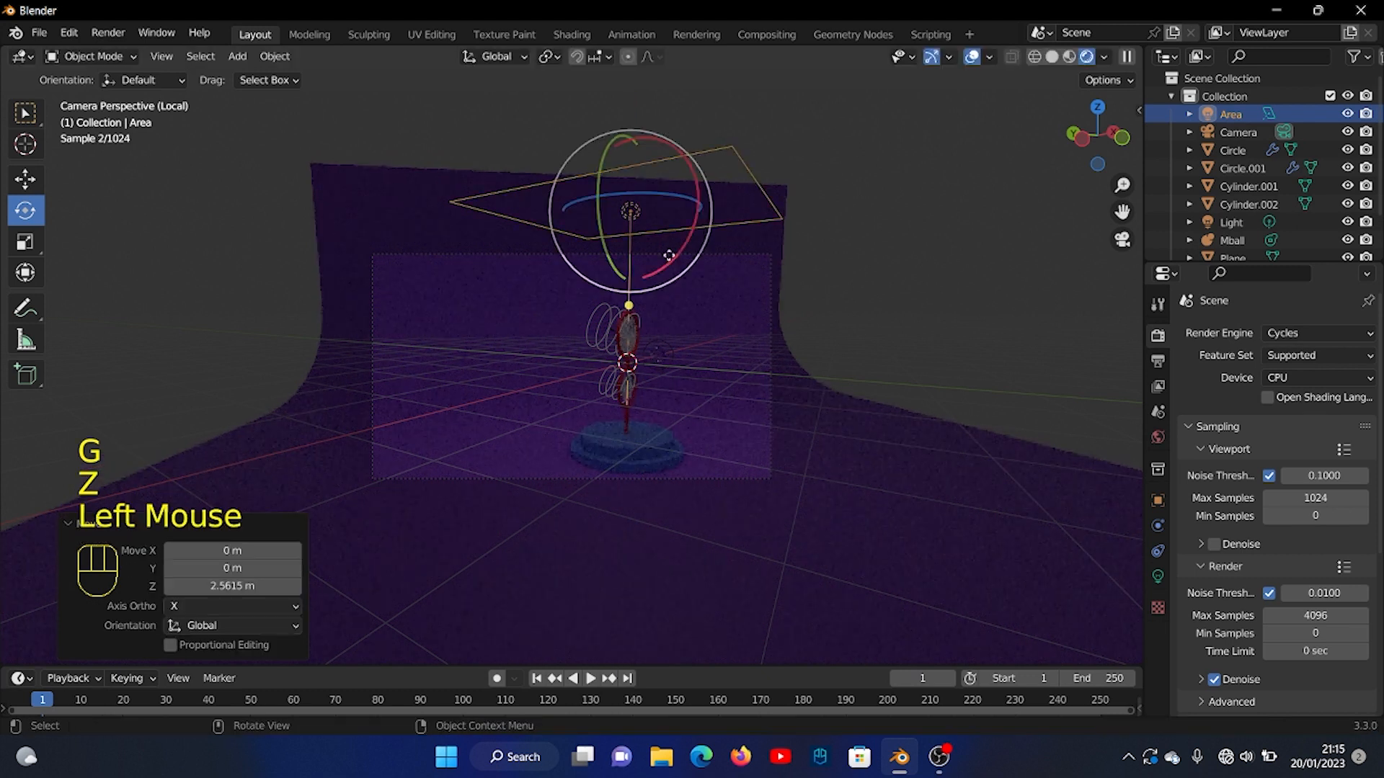
middle_drag(646, 309, 633, 386)
scroll(629, 383, down, 2)
scroll(629, 383, down, 1)
key(s)
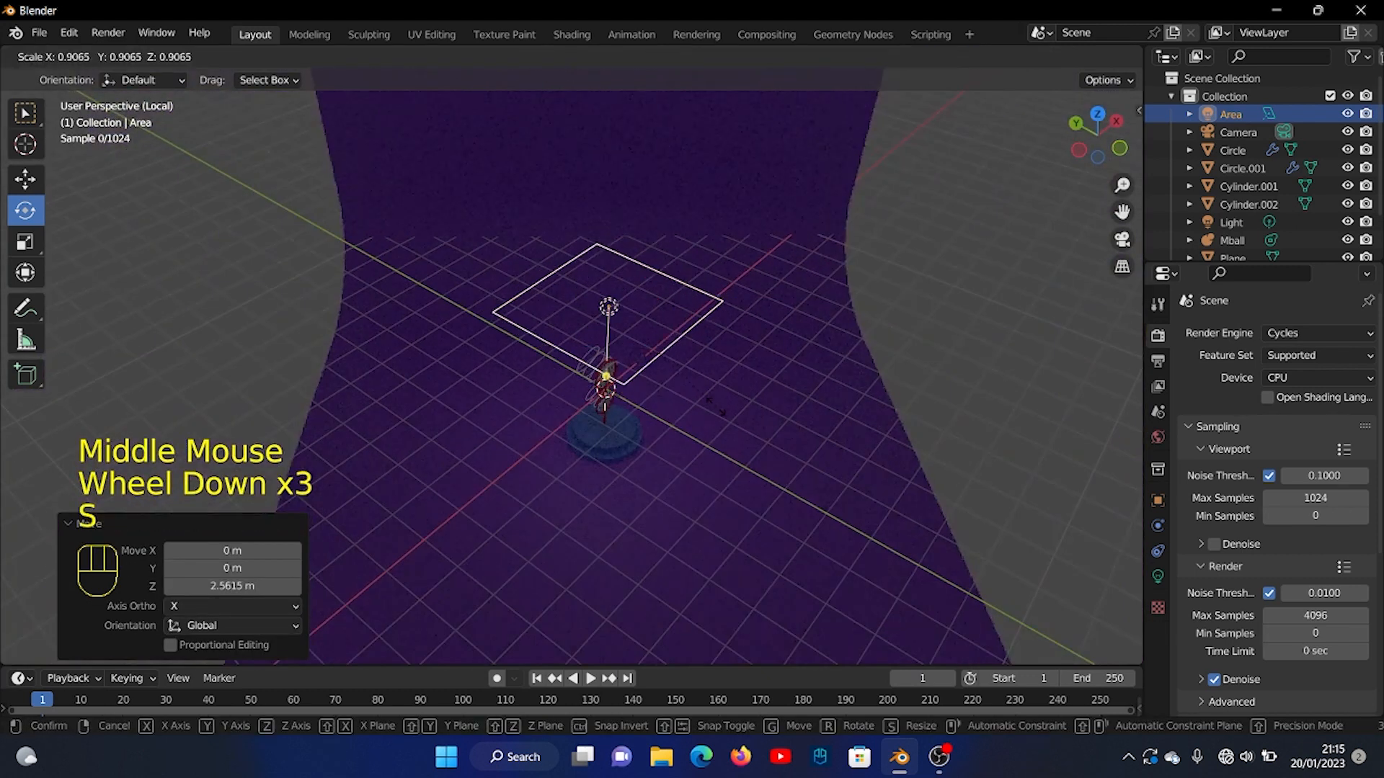
click(707, 402)
Move the area light to one side of the ornament, about 4.7 m along negative Y and slightly along negative X.
click(26, 178)
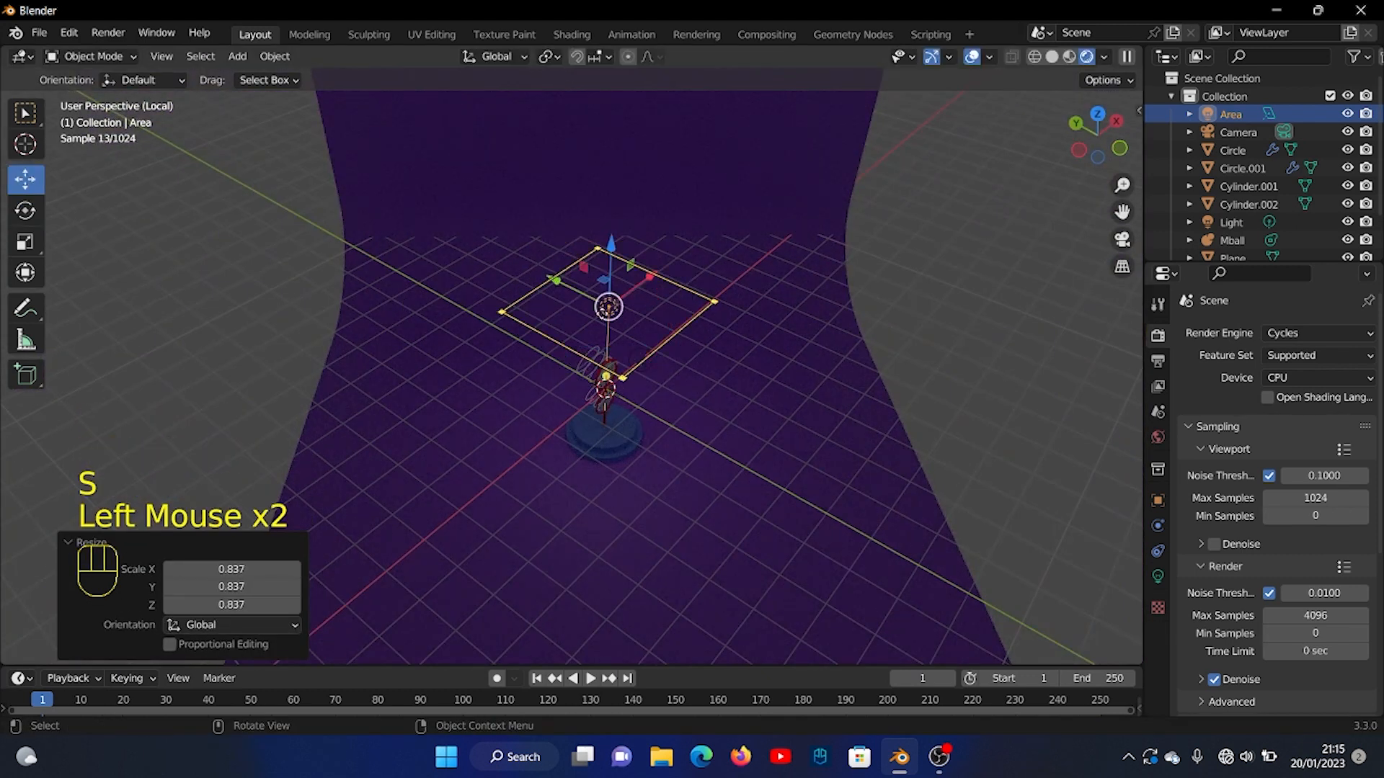
drag(553, 280, 789, 375)
middle_drag(826, 413, 738, 415)
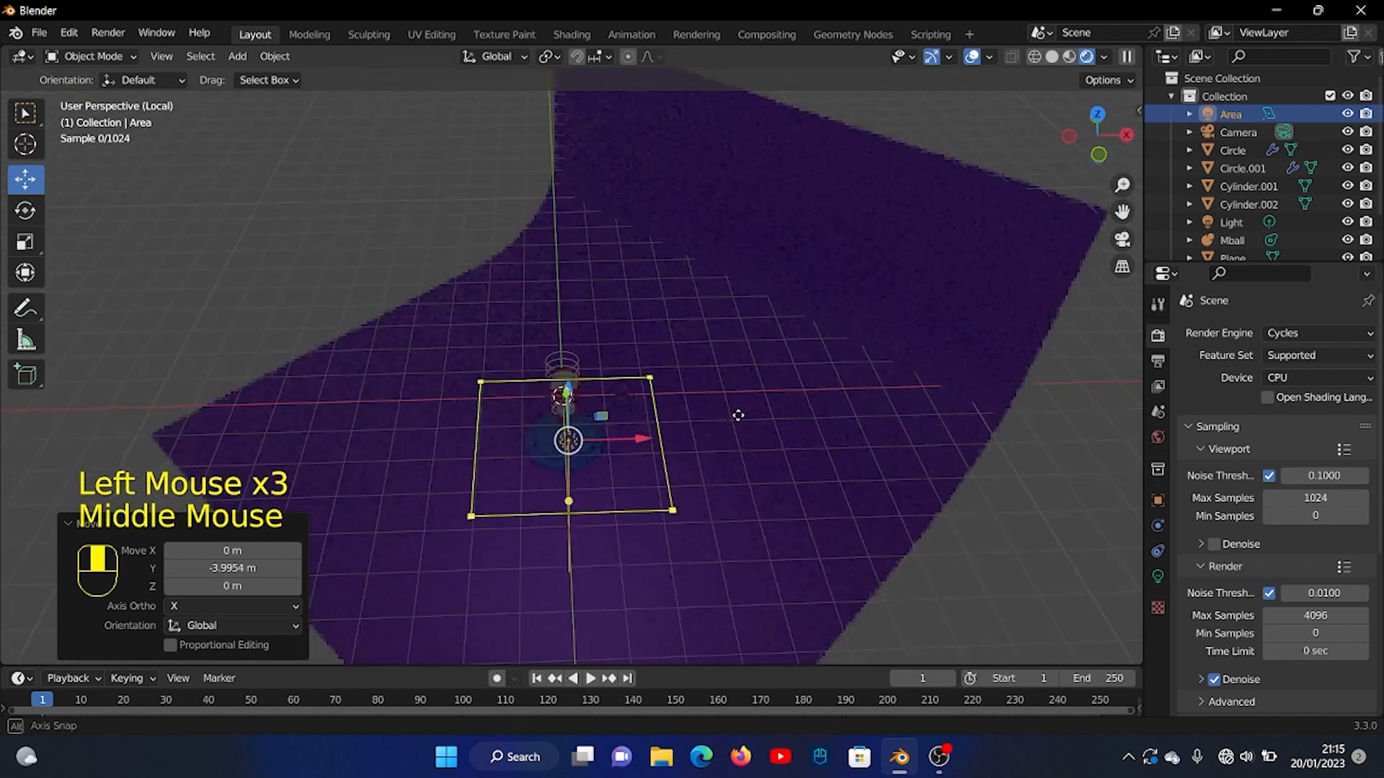
drag(621, 439, 562, 441)
drag(513, 386, 540, 427)
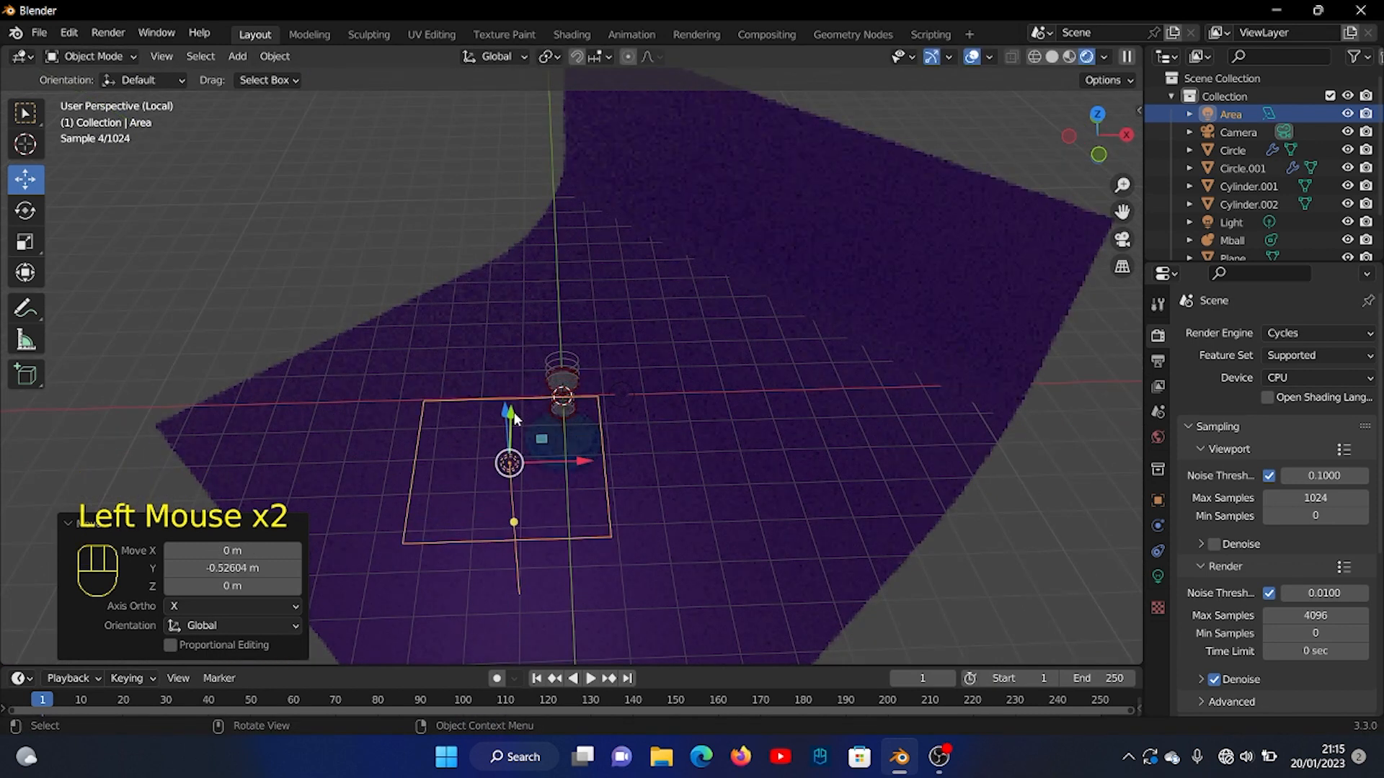
middle_drag(541, 426, 727, 351)
drag(727, 351, 773, 362)
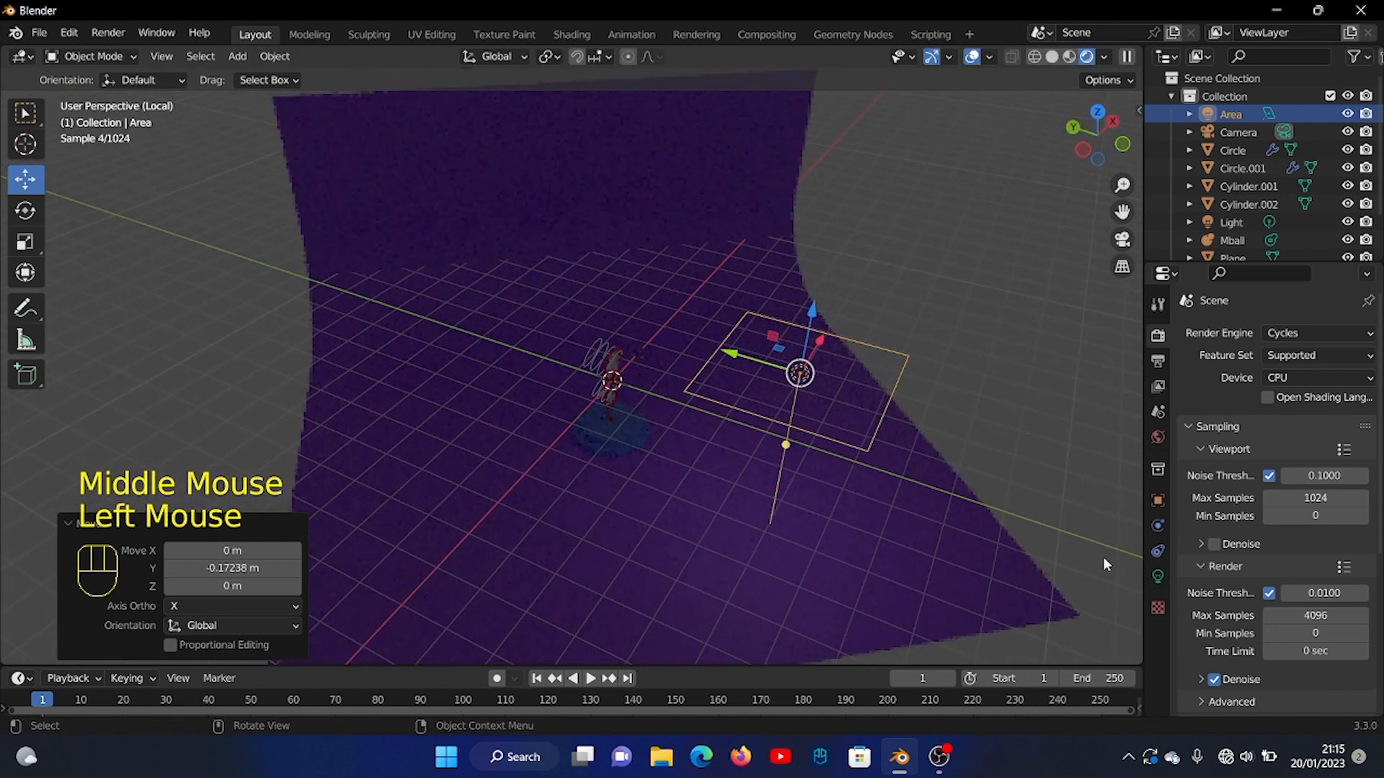
Set the area light's power to 1000 W.
click(1157, 577)
click(1302, 454)
text(10)
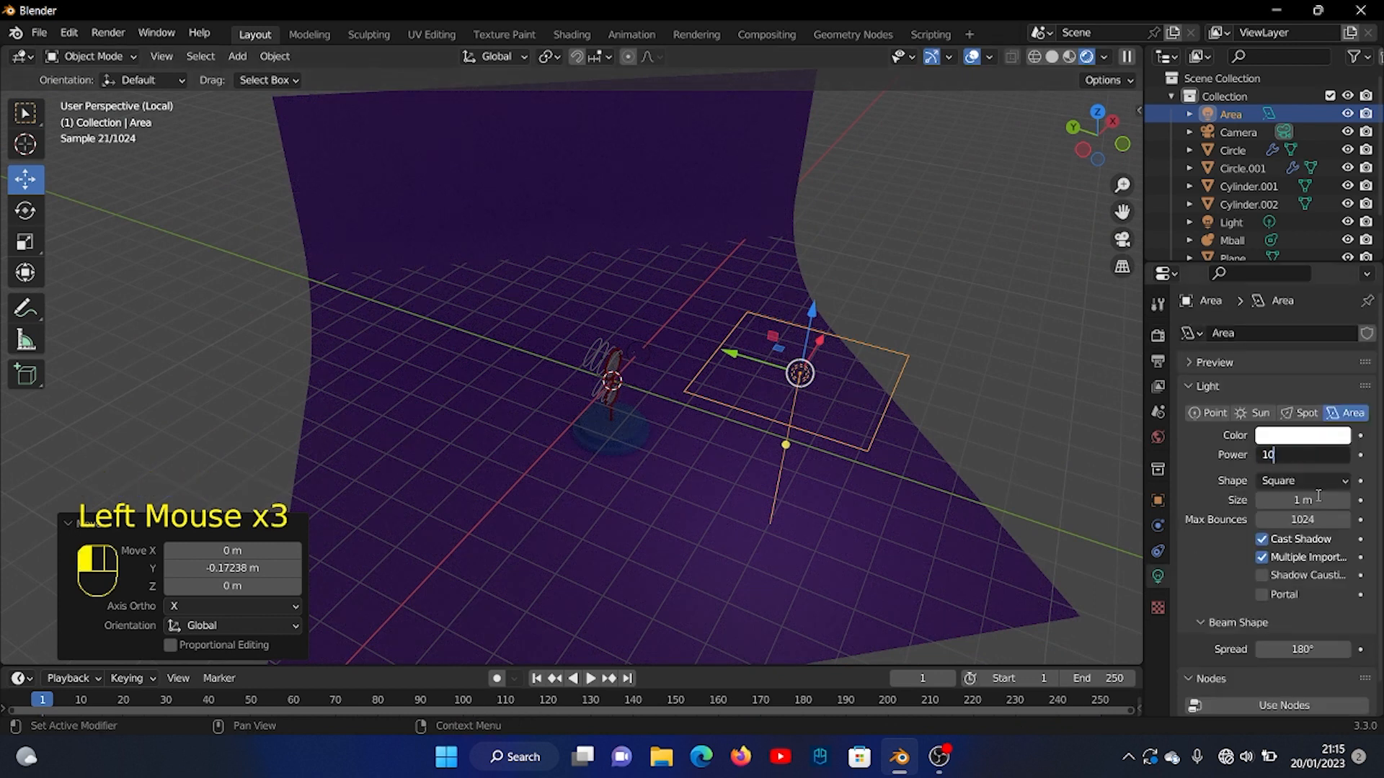
key(Return)
click(1306, 455)
key(BackSpace)
text(1000)
key(Return)
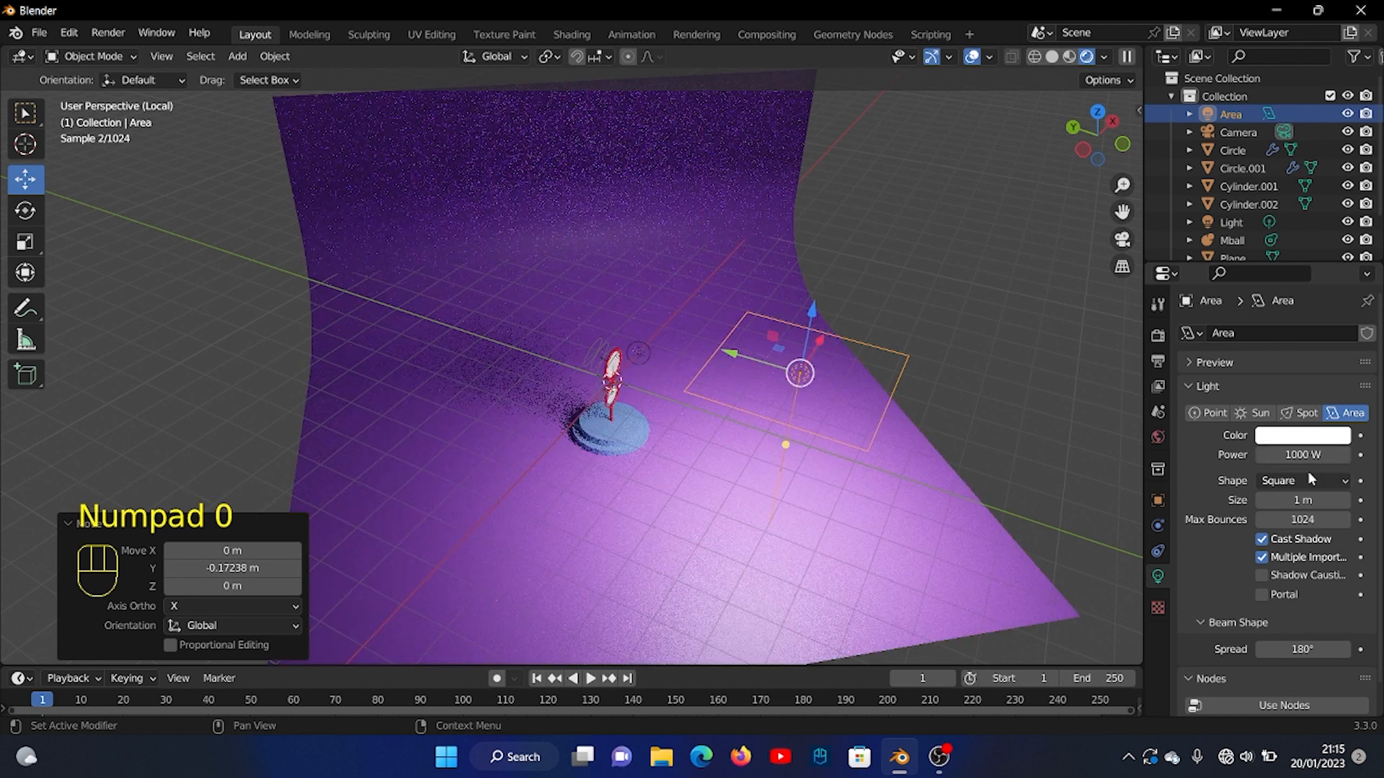
Reduce the area light's power to 500 W and raise the light about 0.81 m.
click(1306, 456)
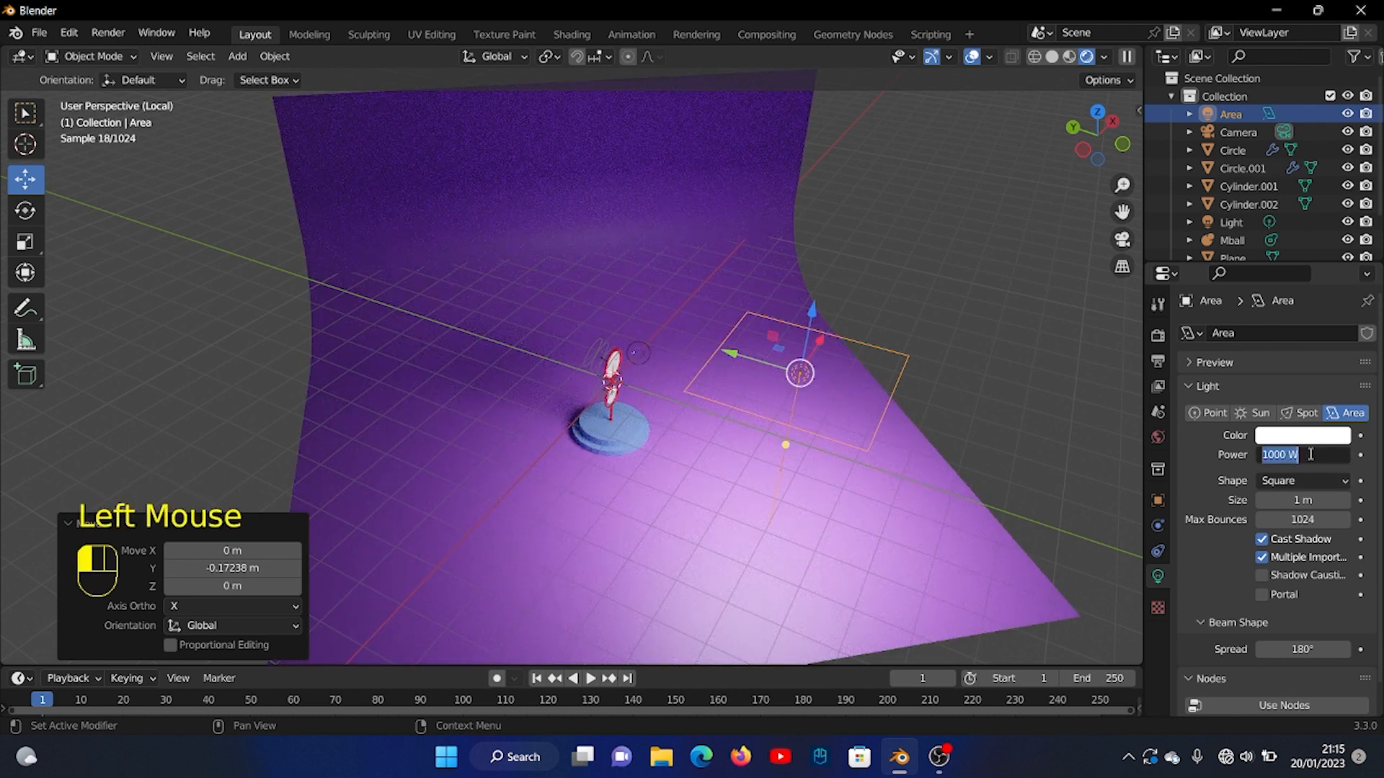
key(BackSpace)
text(500)
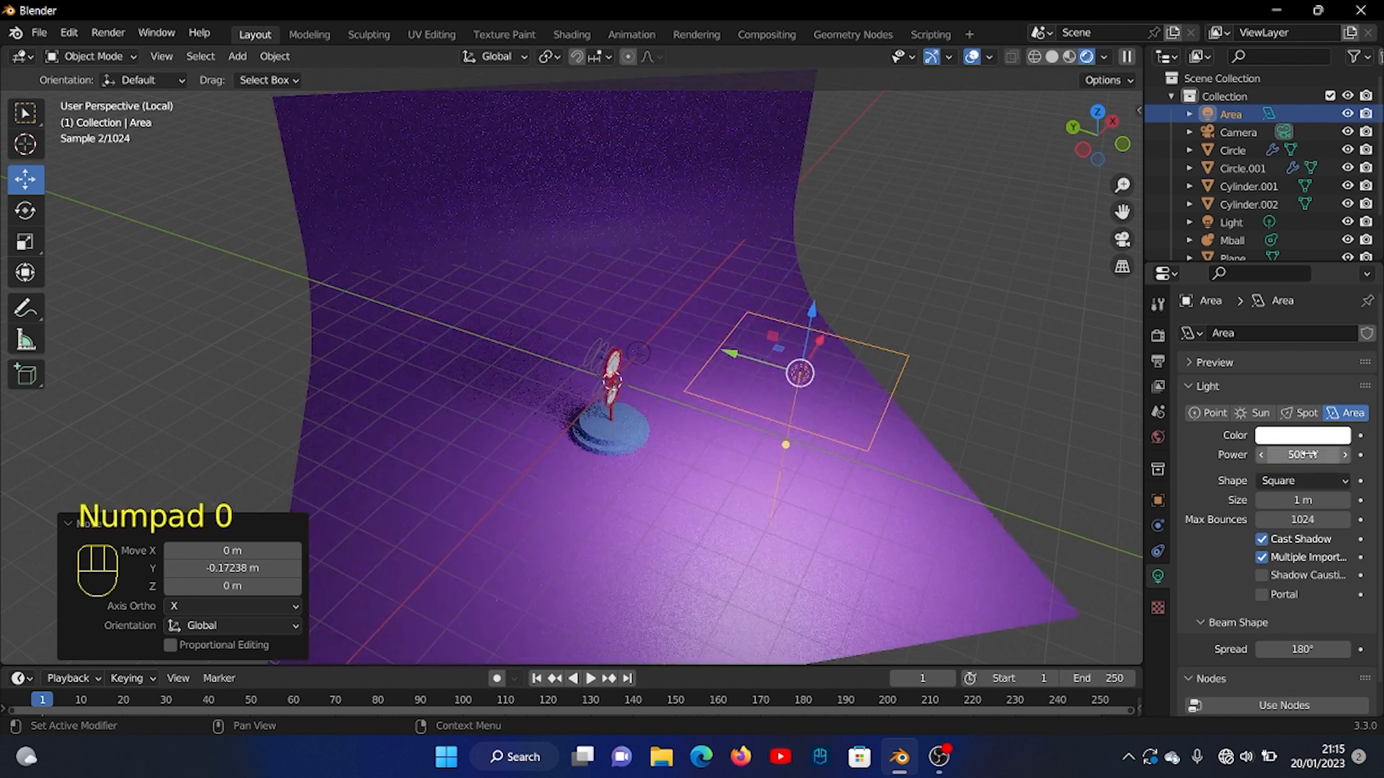
drag(812, 313, 822, 291)
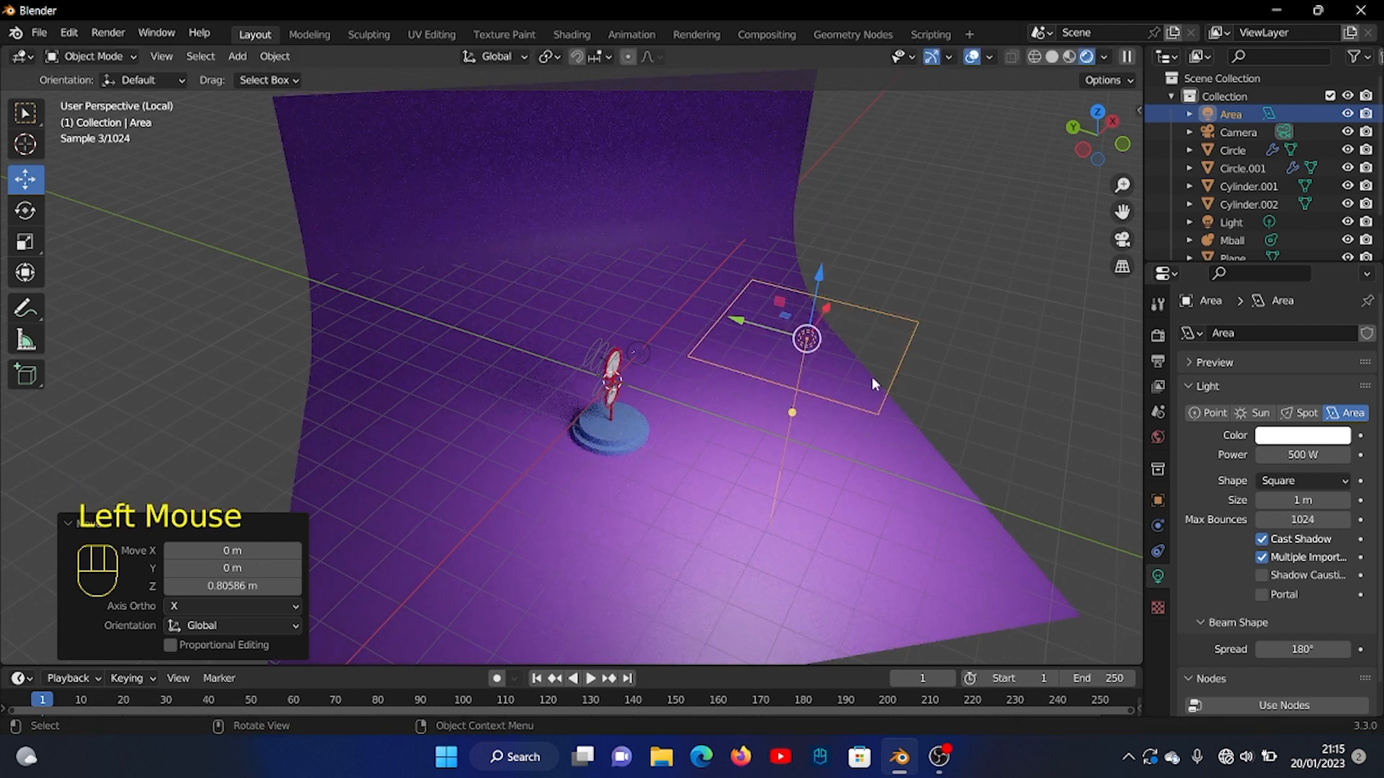
Duplicate the area light about 5.88 m along X and shift the copy about 3.04 m along Y.
scroll(872, 376, down, 2)
middle_drag(872, 377, 482, 396)
key(ctrl+d)
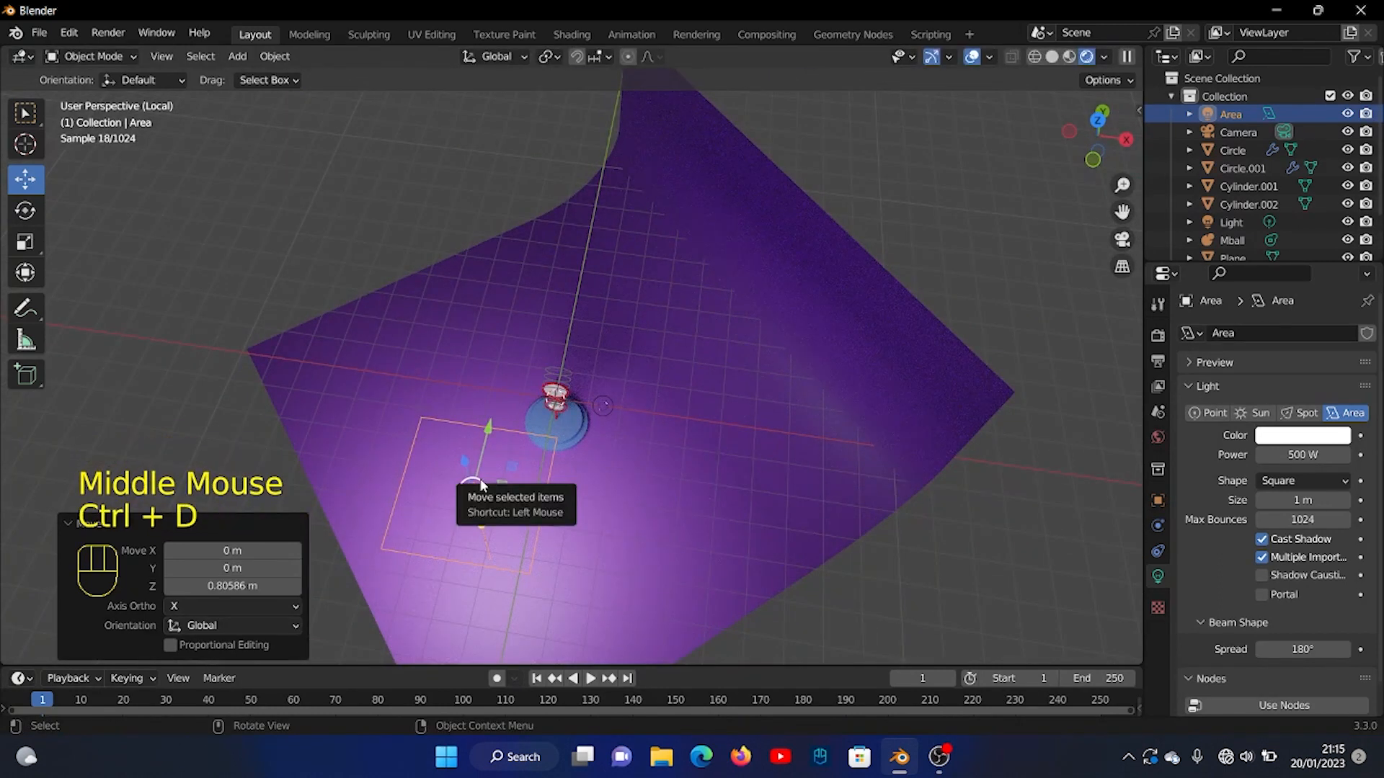
key(shift+d)
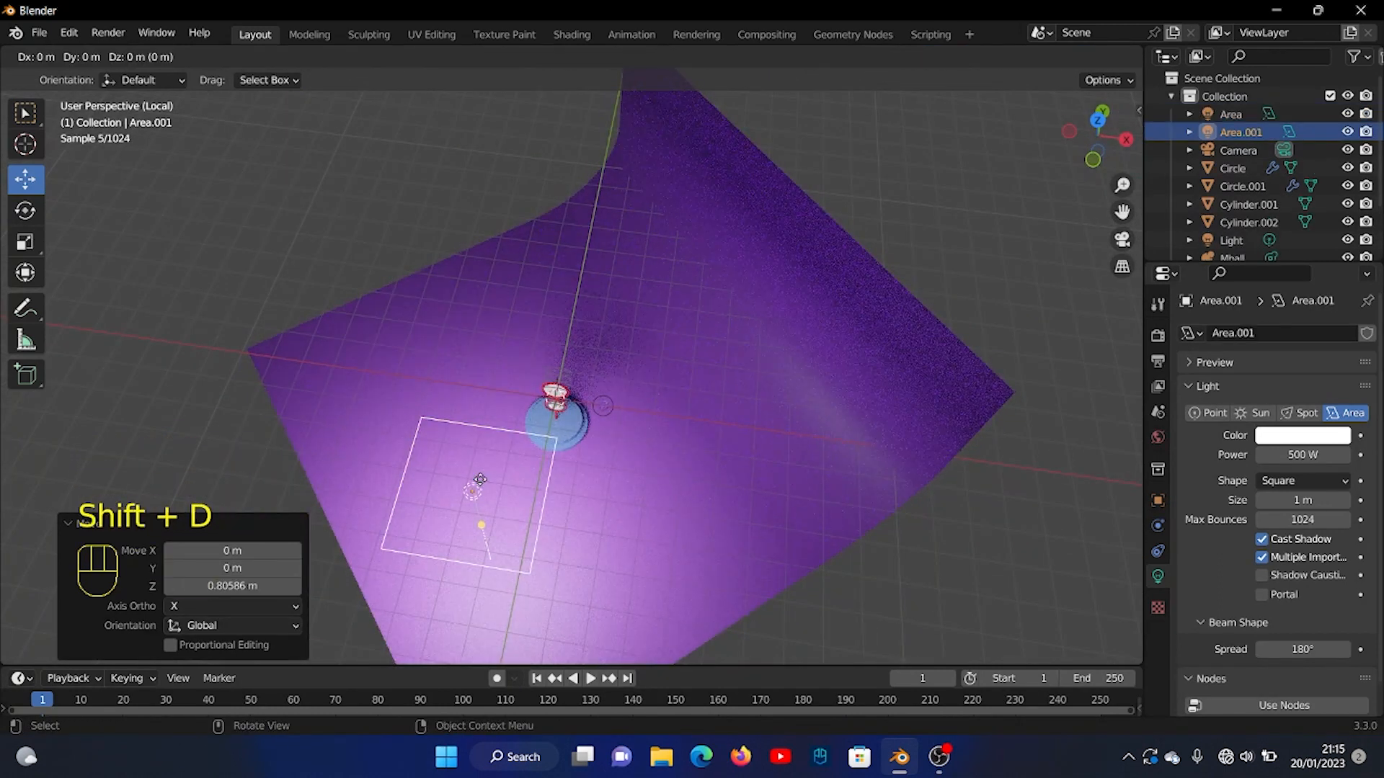
key(x)
click(727, 523)
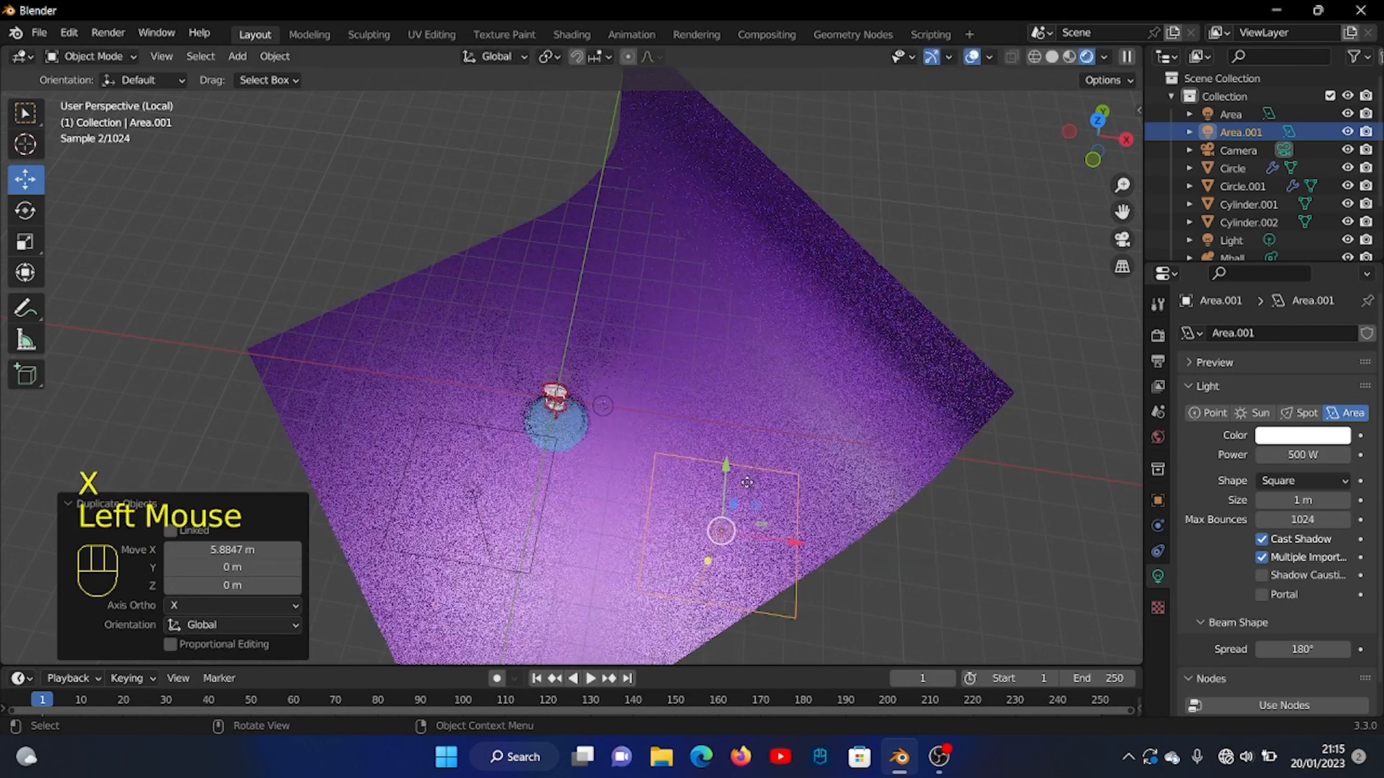
click(726, 522)
drag(747, 421, 734, 420)
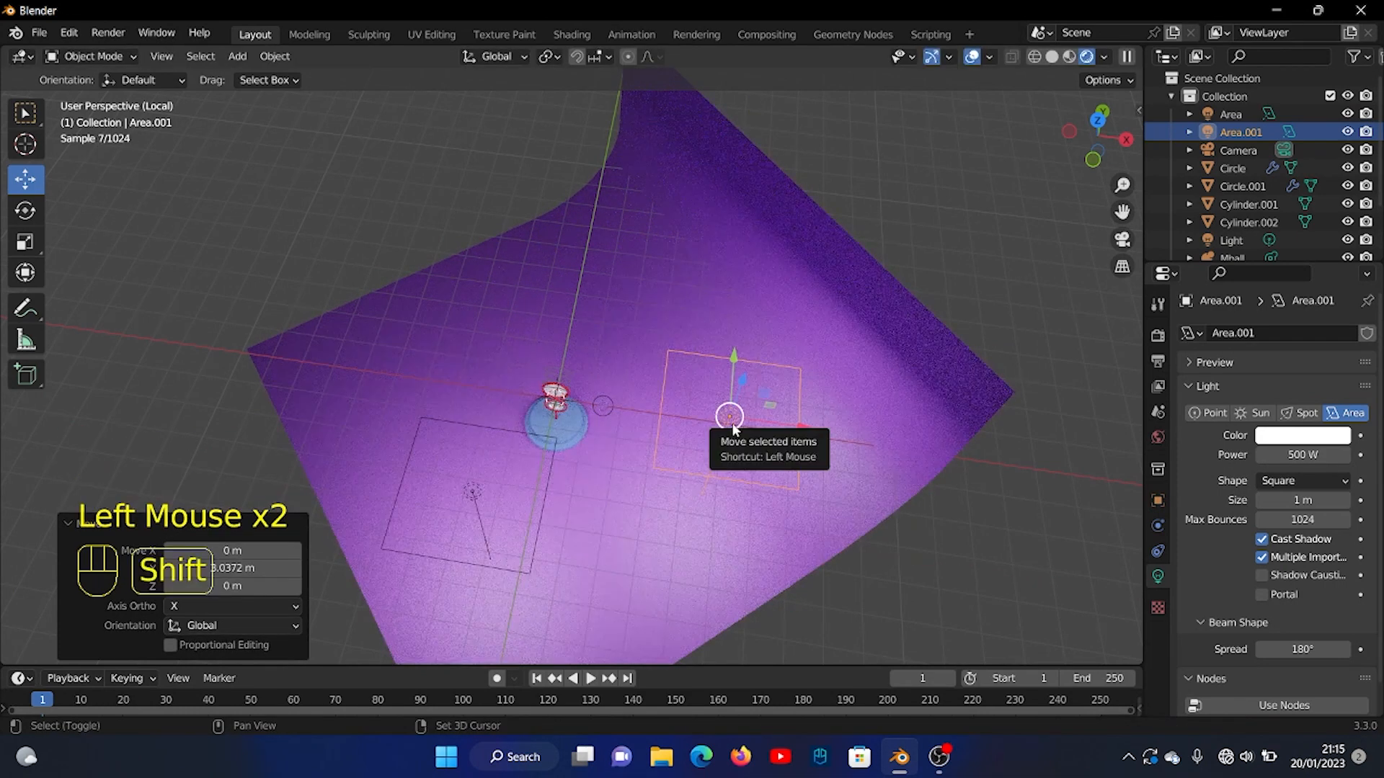
Duplicate the second area light about 5.14 m along Y and move the copy about 4.02 m along negative X.
key(shift+d)
key(y)
click(743, 270)
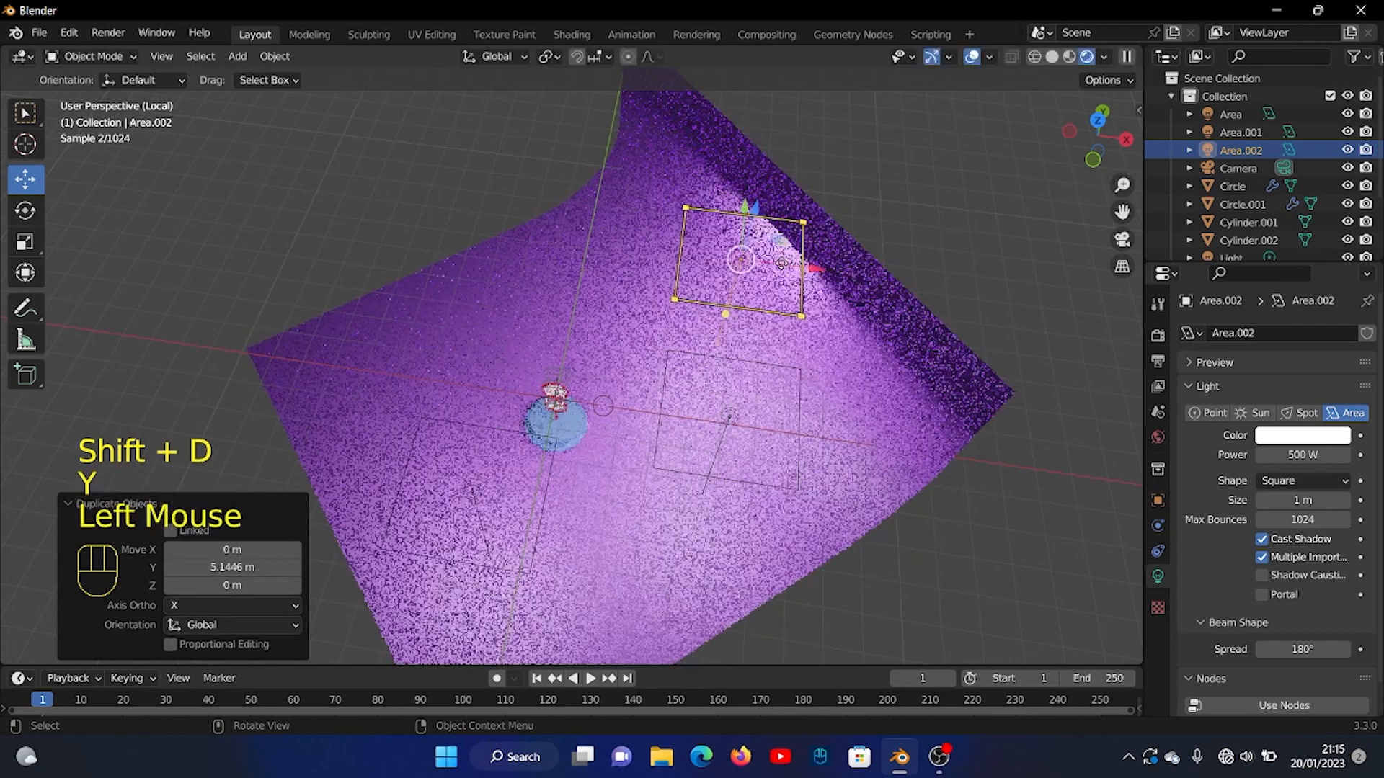
drag(803, 268, 659, 273)
Duplicate the third area light along negative X and move the copy about 3.77 m along negative Y.
key(shift+d)
key(x)
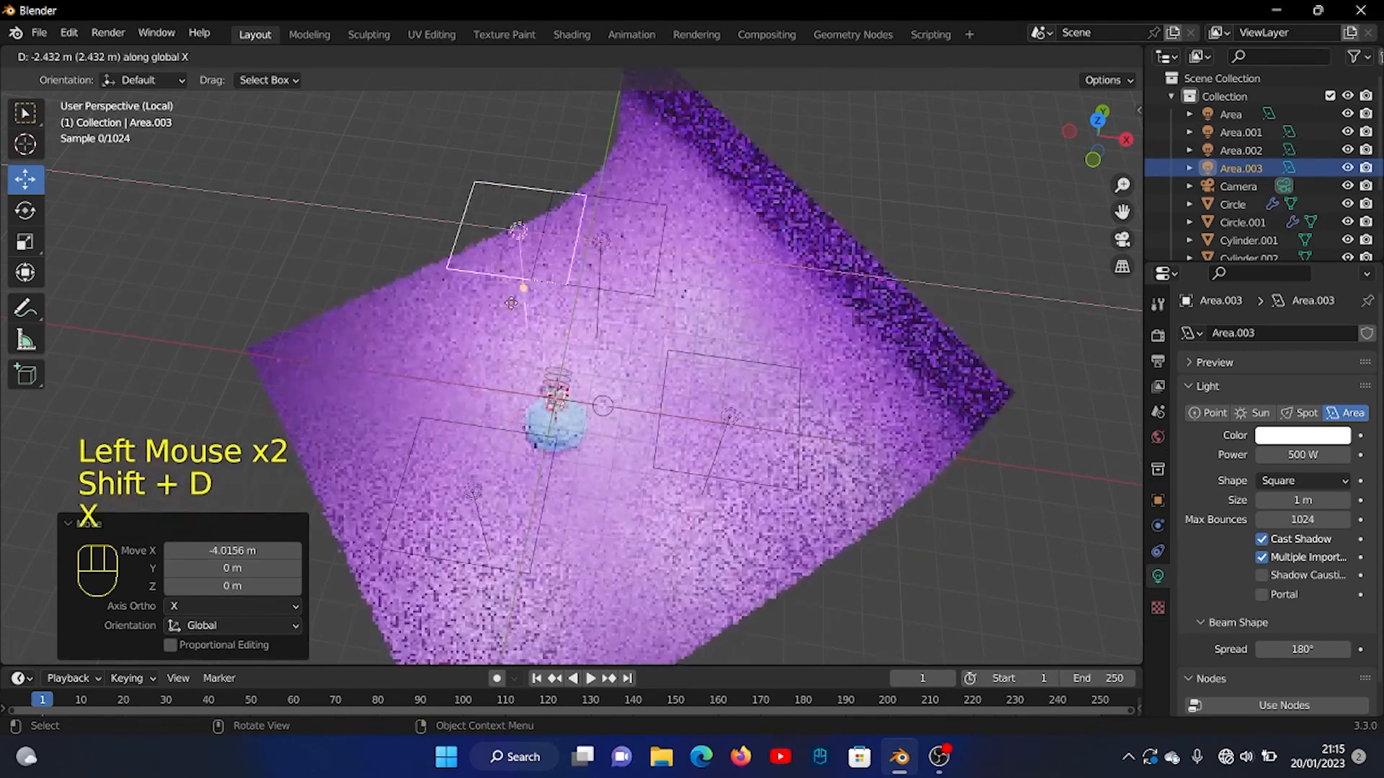
click(408, 333)
drag(429, 166, 390, 266)
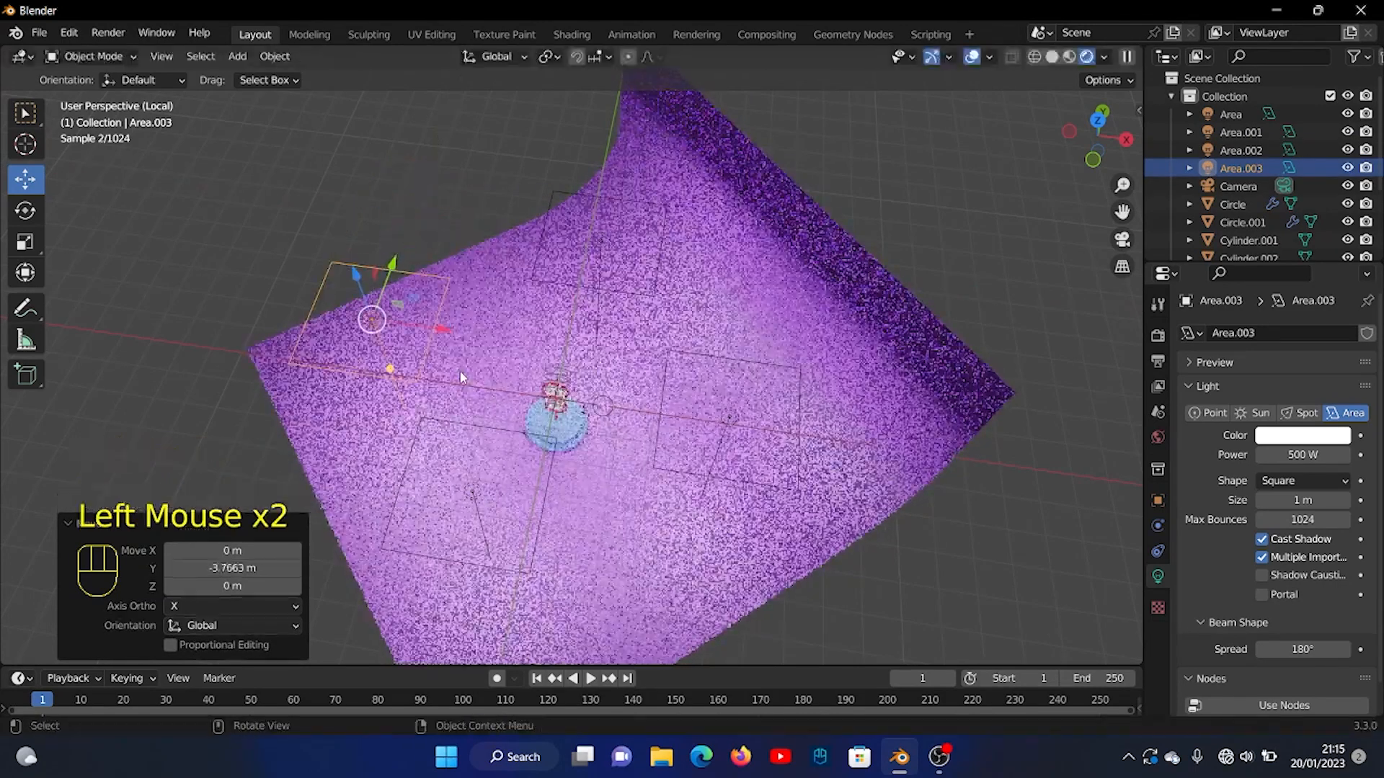
Preview the bubble animation through the camera in rendered shading and pause it at frame 67.
key(KP_0)
scroll(648, 519, up, 3)
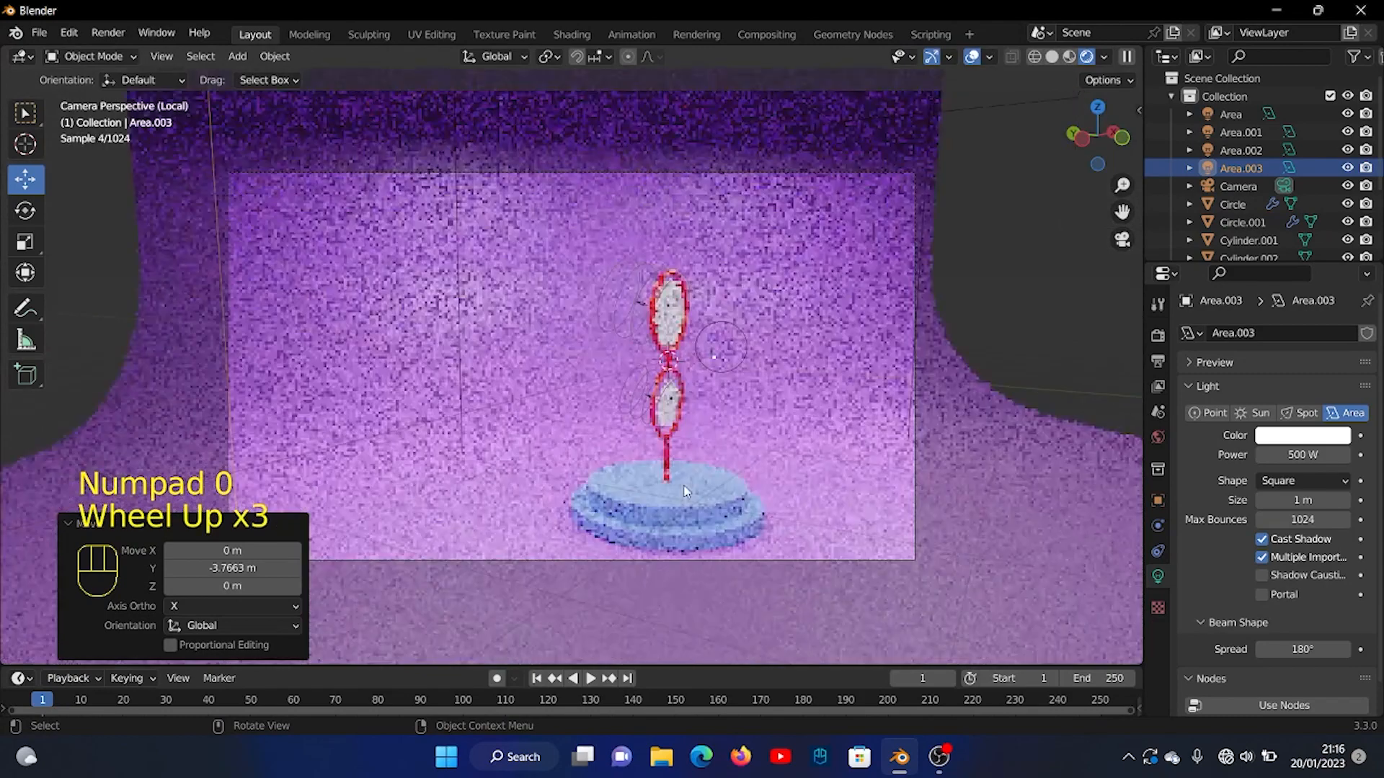
click(590, 678)
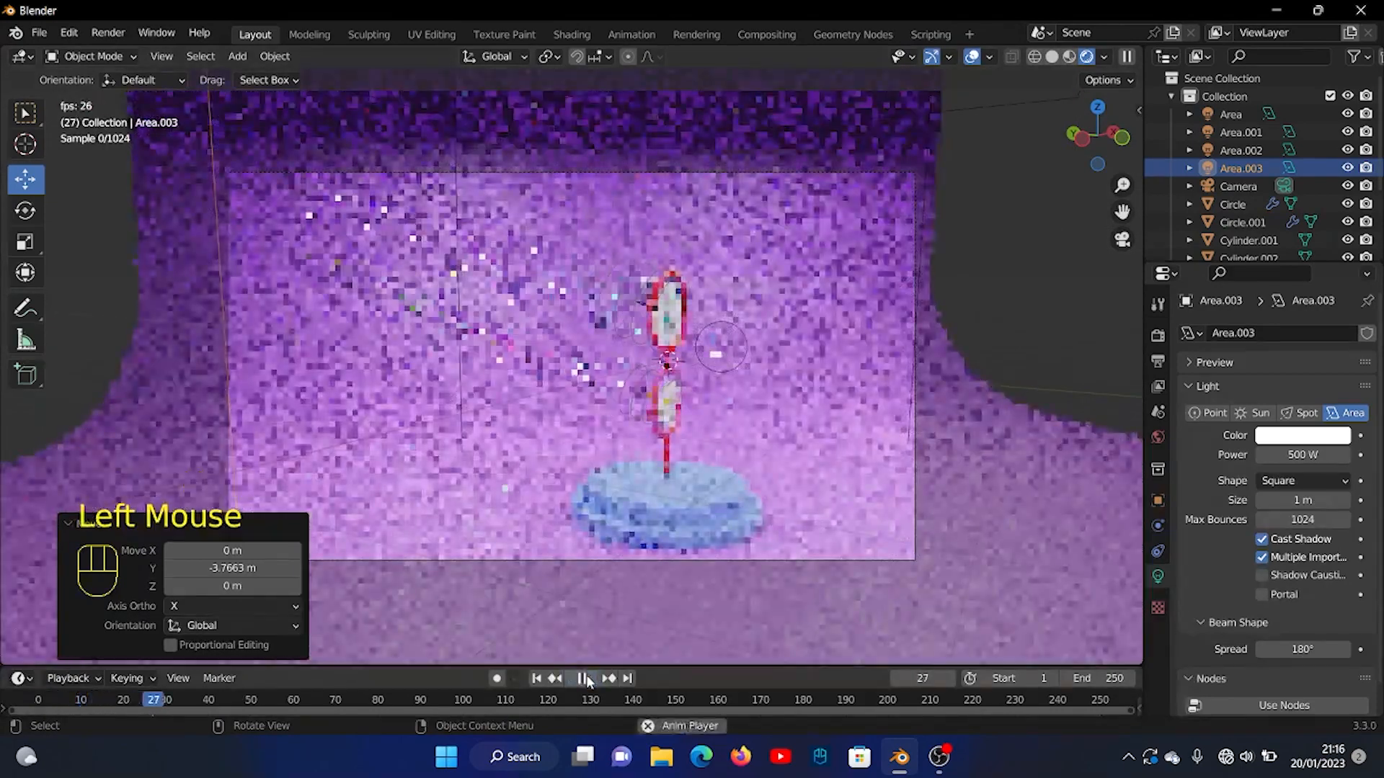
click(584, 679)
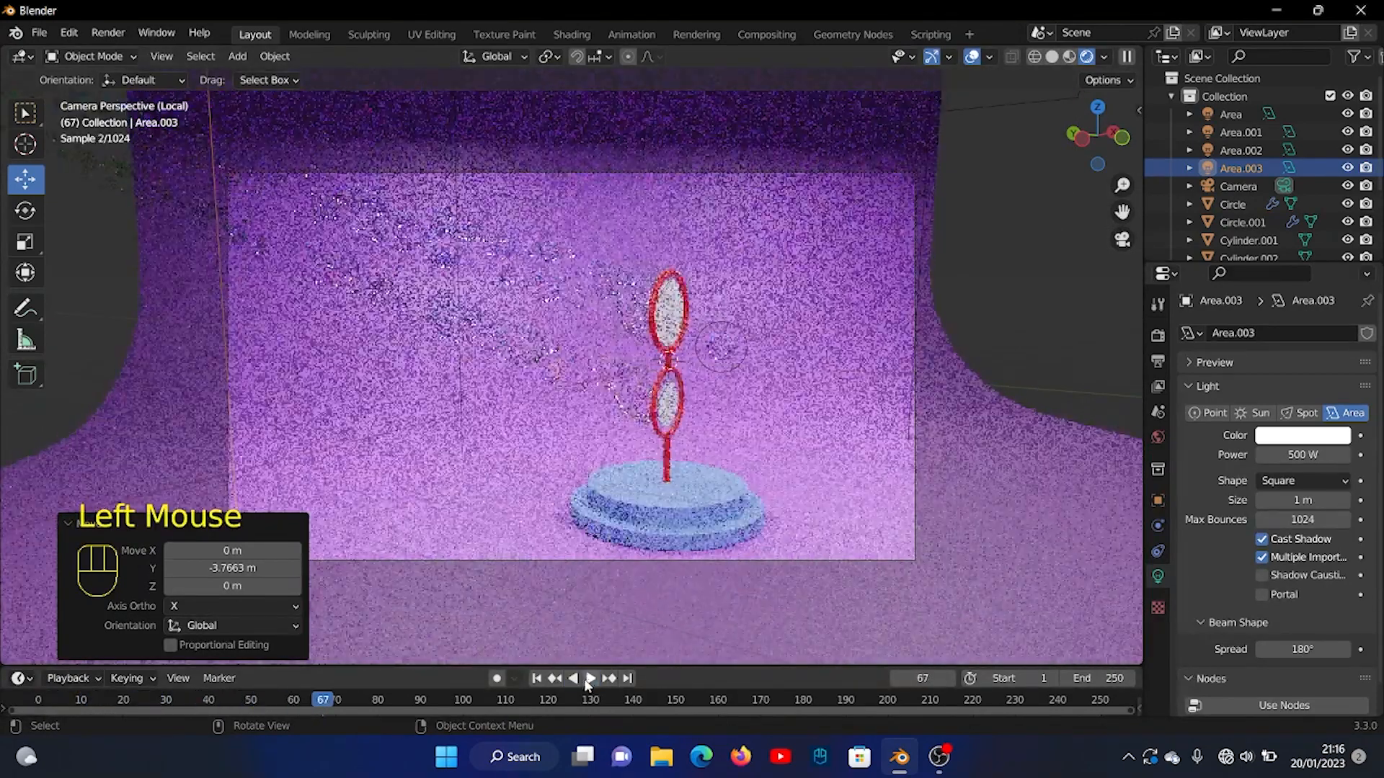
Set the animation's end frame to 50.
click(1105, 682)
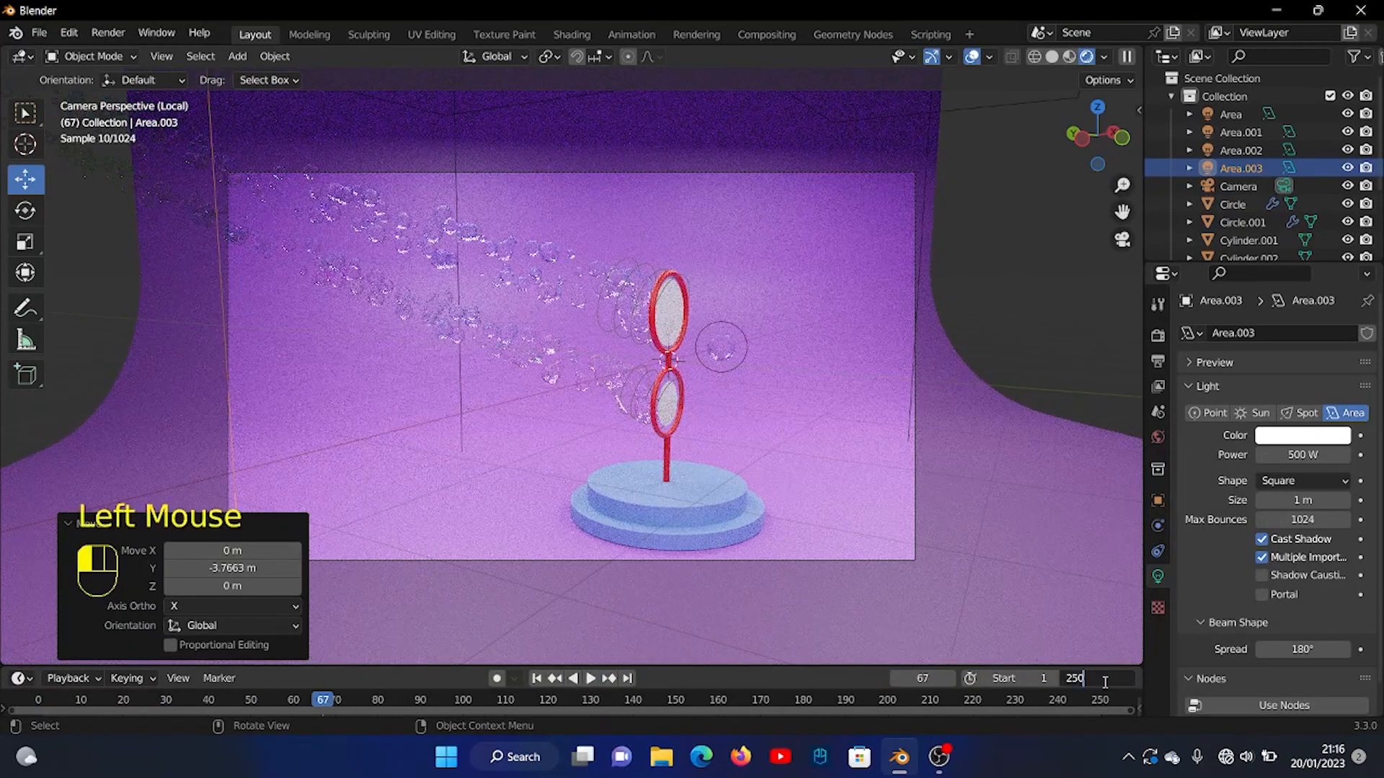
key(BackSpace)
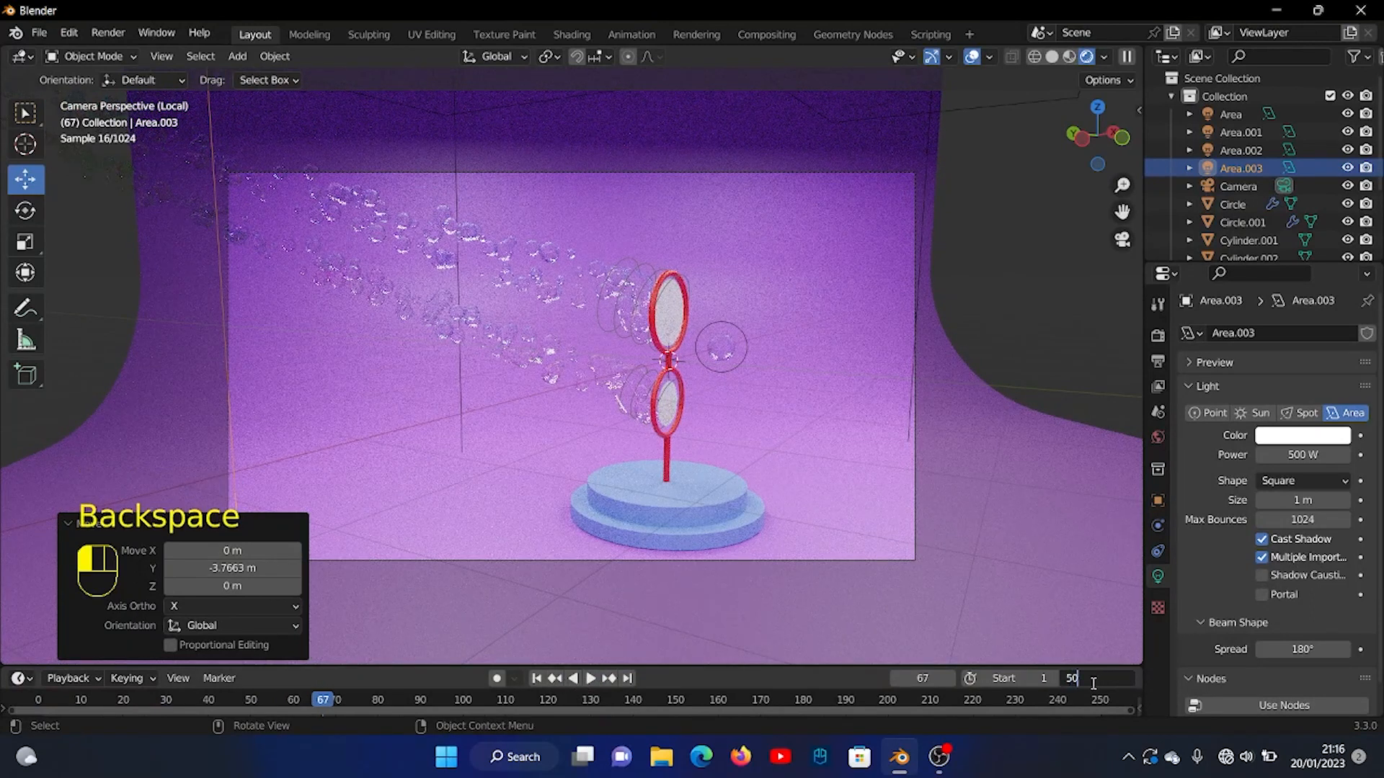
text(50)
key(Return)
Select the soap-bubble metaball and examine its material nodes in the Shading workspace with a rendered preview.
scroll(742, 432, up, 1)
scroll(738, 443, up, 2)
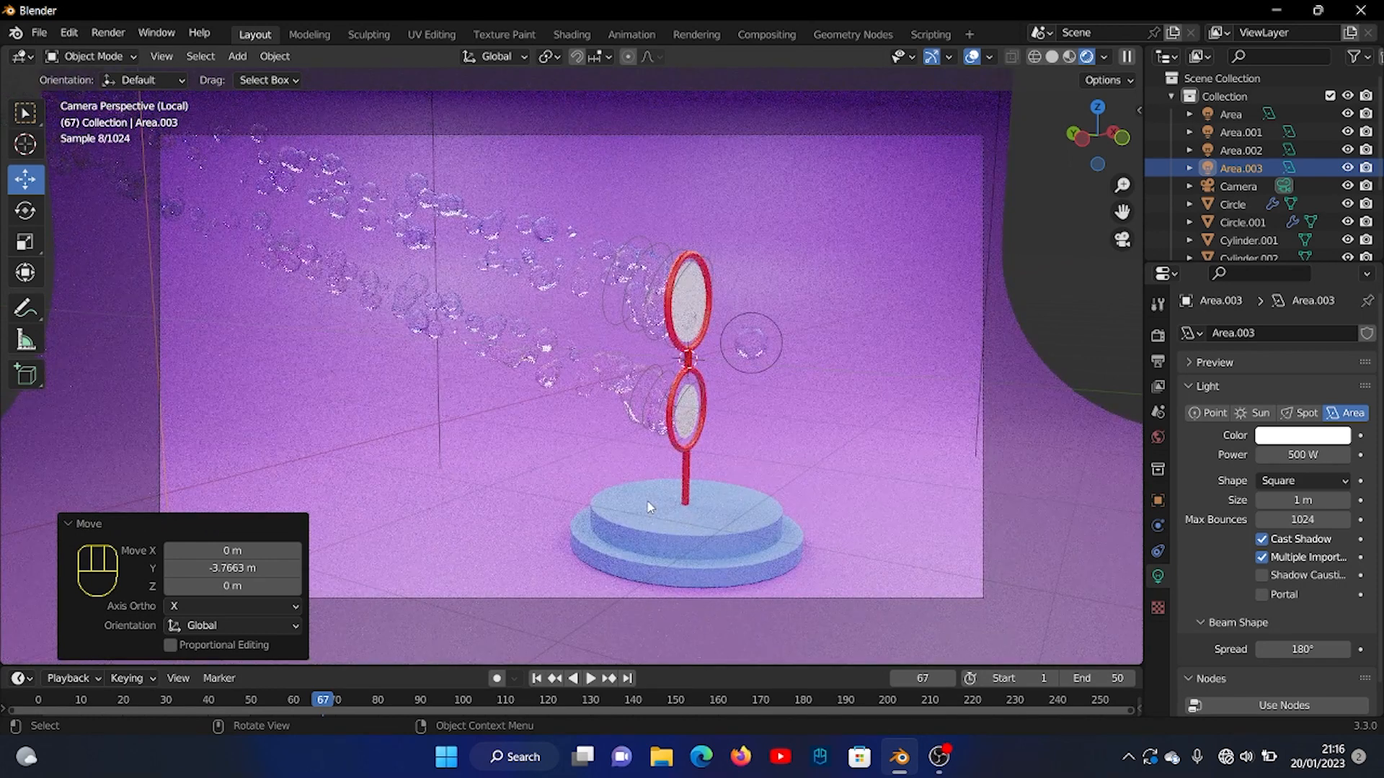
click(766, 343)
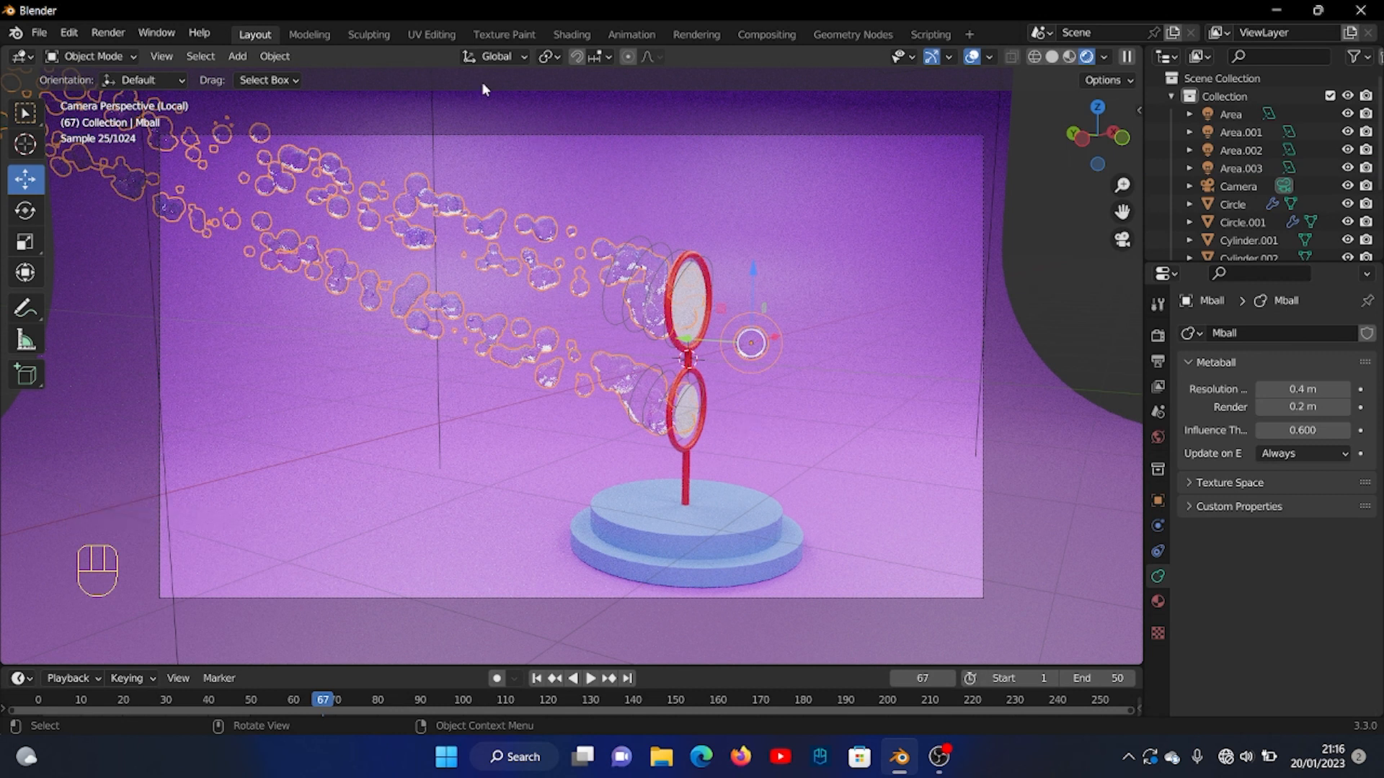
click(1068, 56)
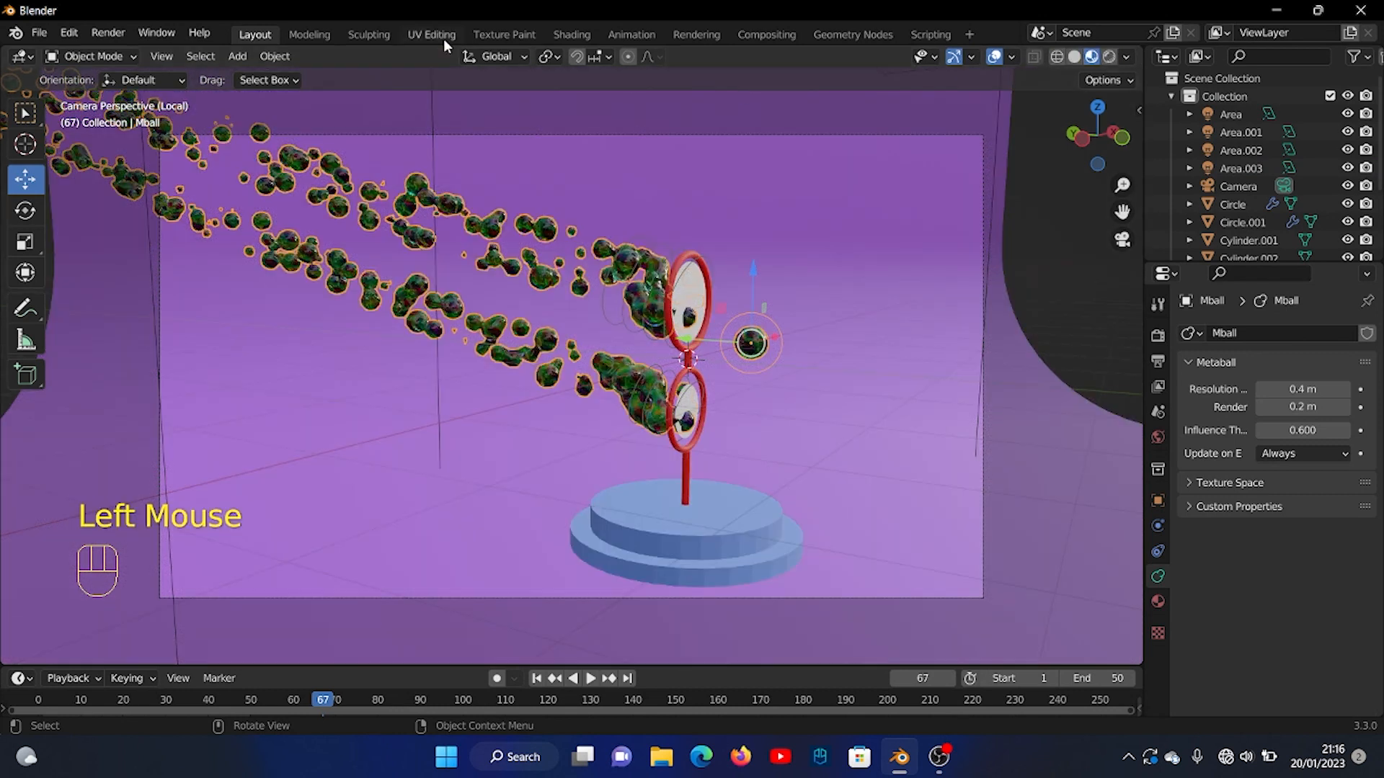
click(568, 34)
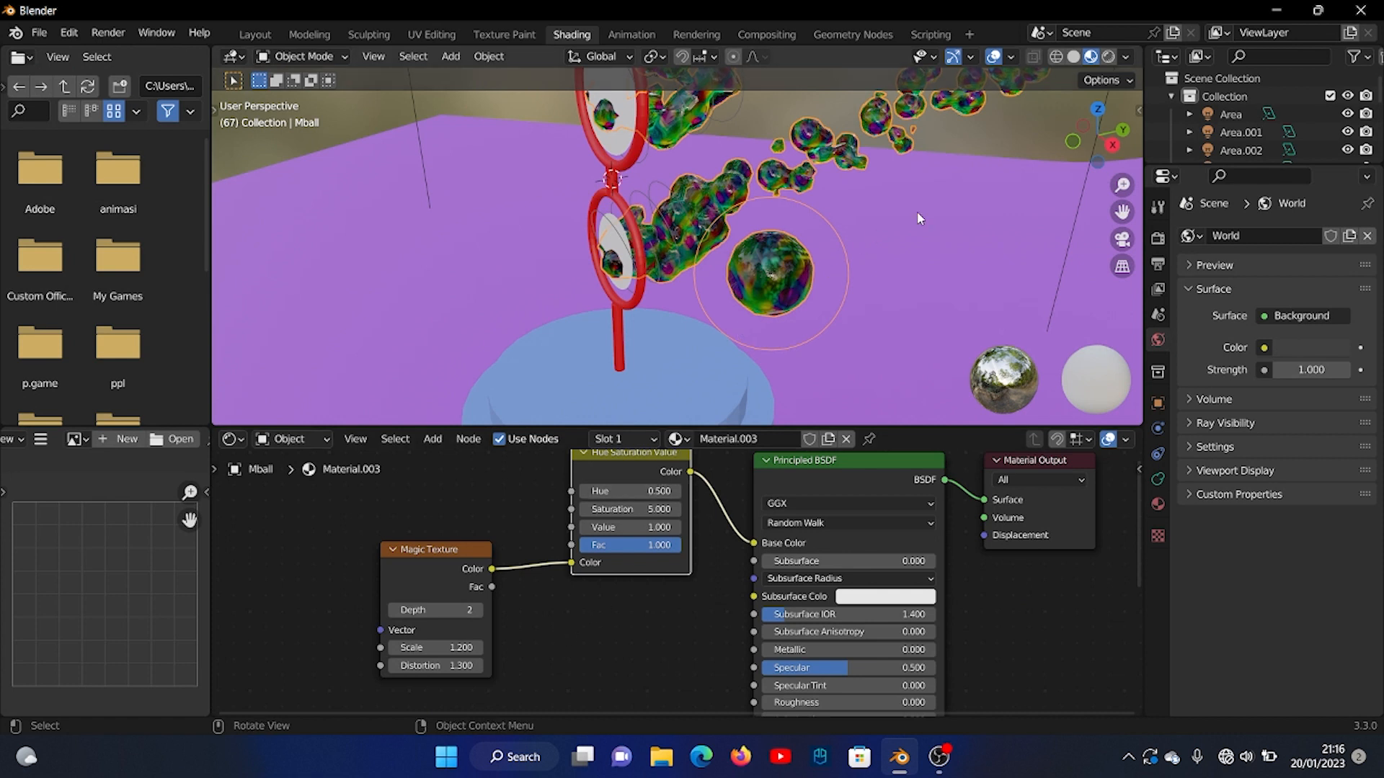
click(1108, 56)
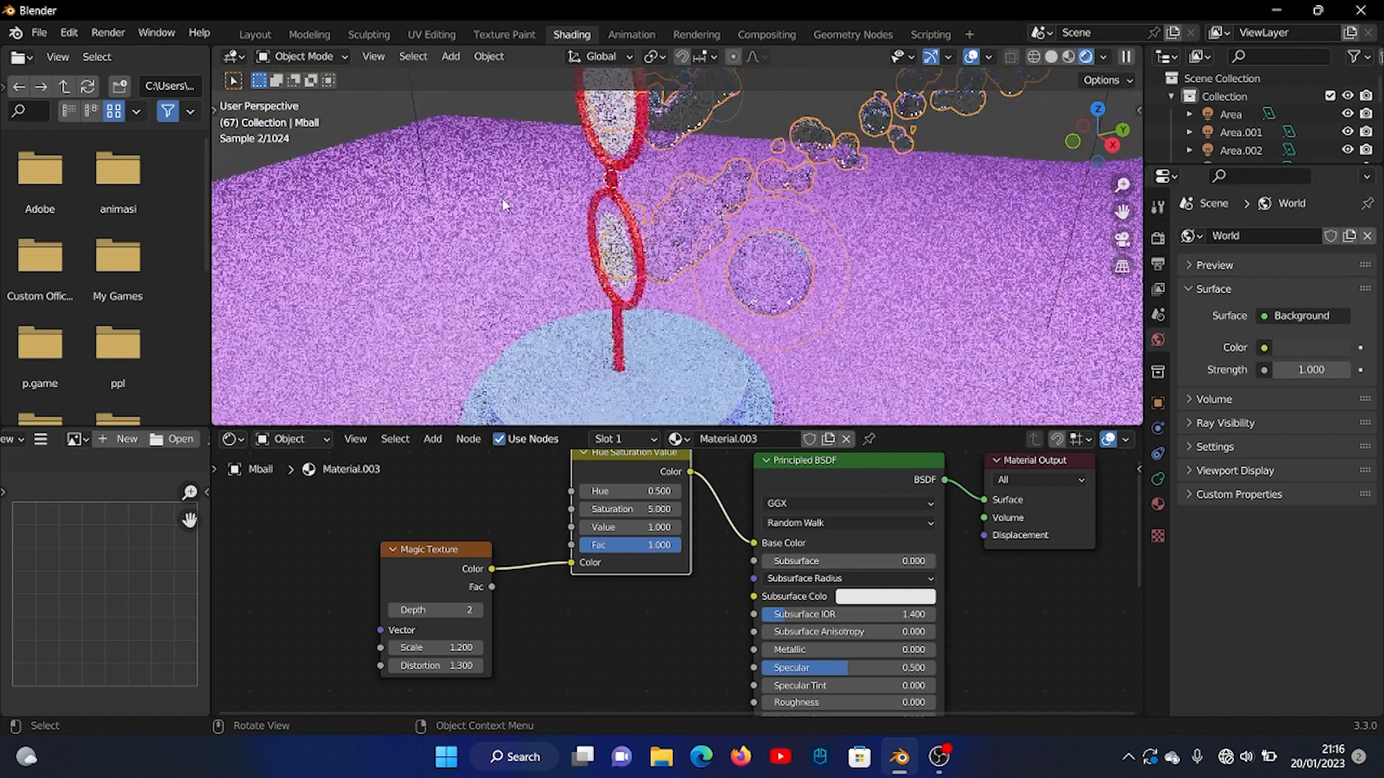
Return to the Layout workspace, show the camera view in rendered shading, and render a still image of frame 67.
click(255, 34)
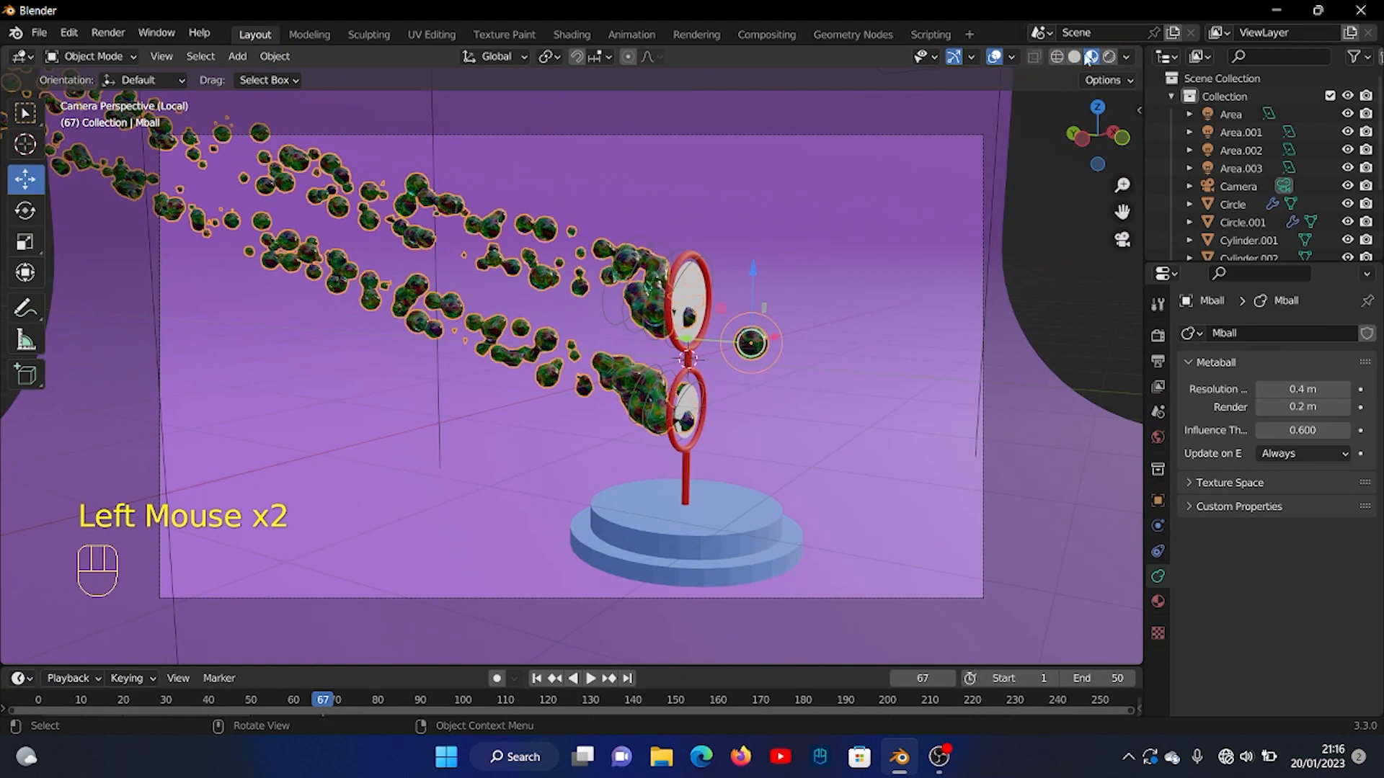
click(1109, 57)
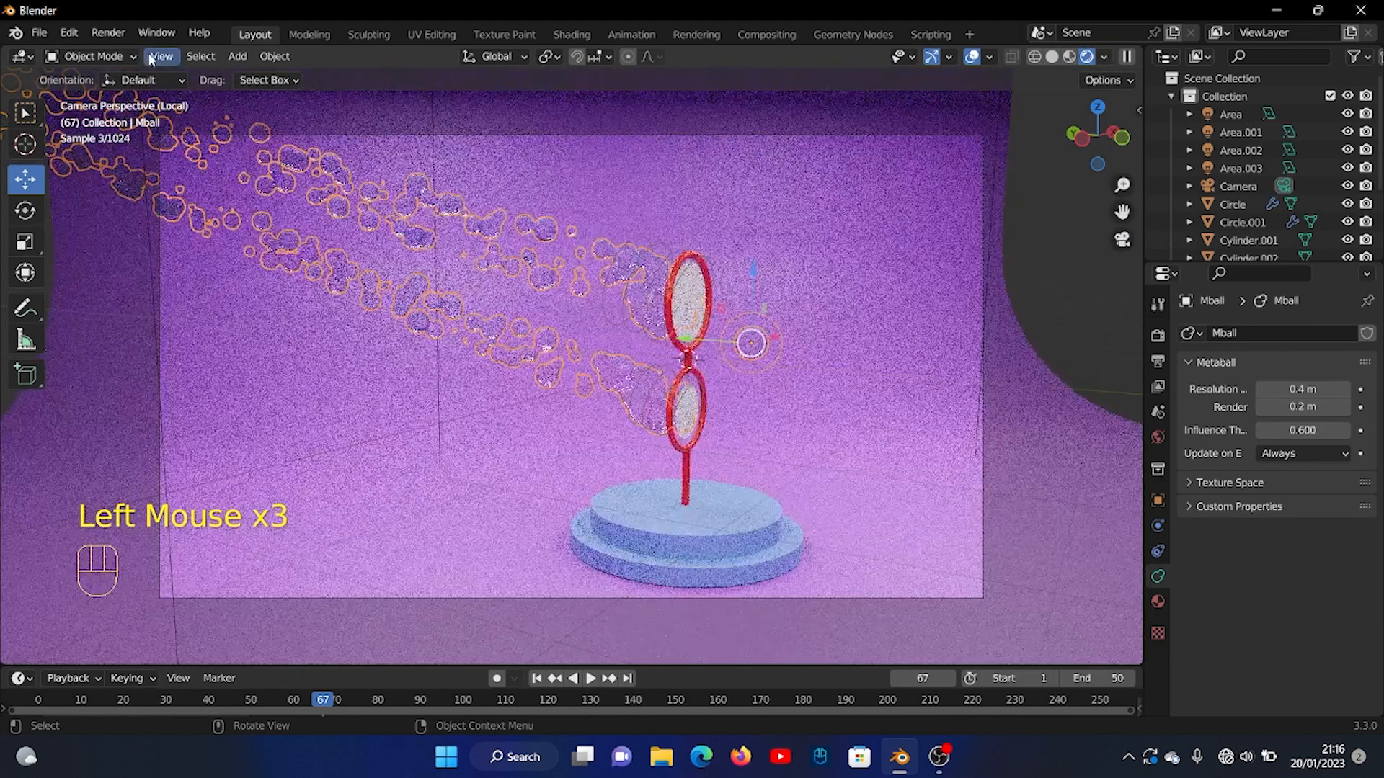
click(109, 38)
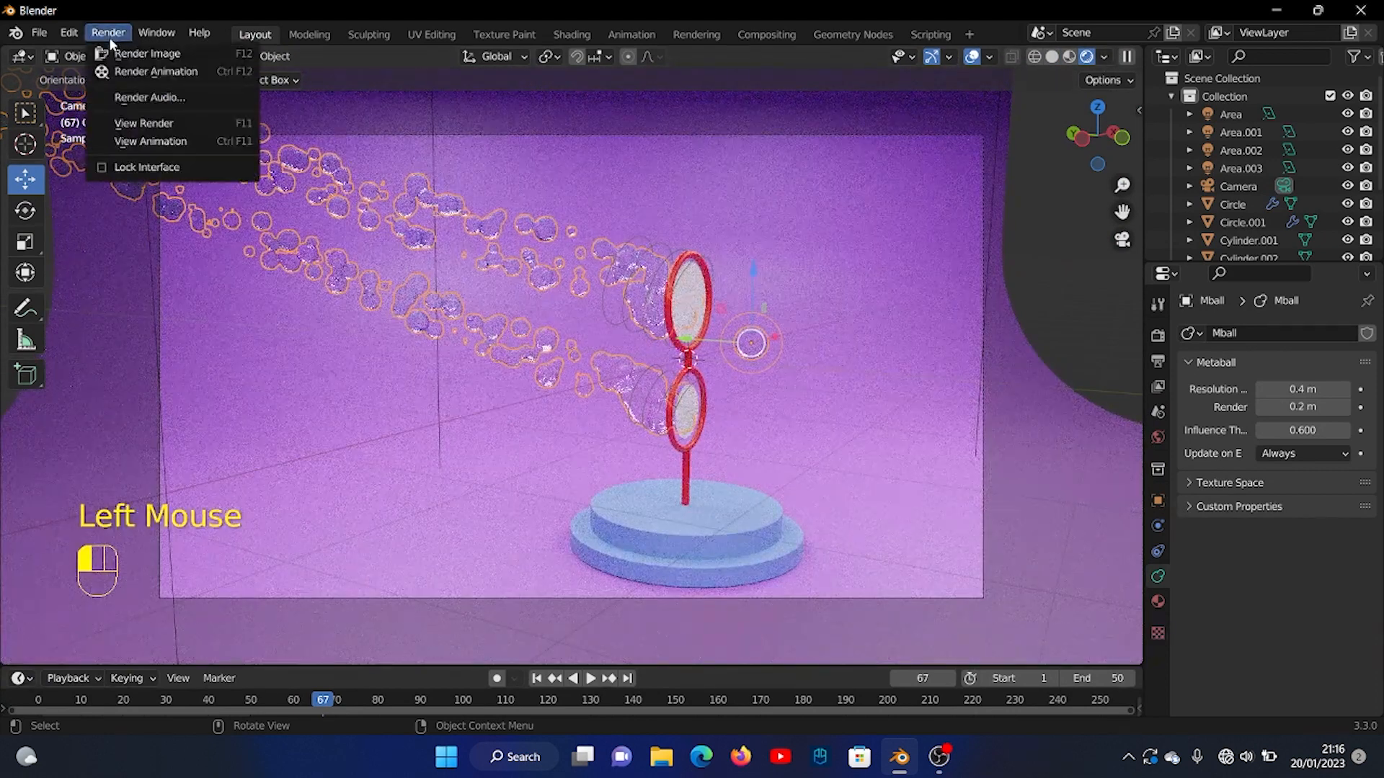
click(147, 53)
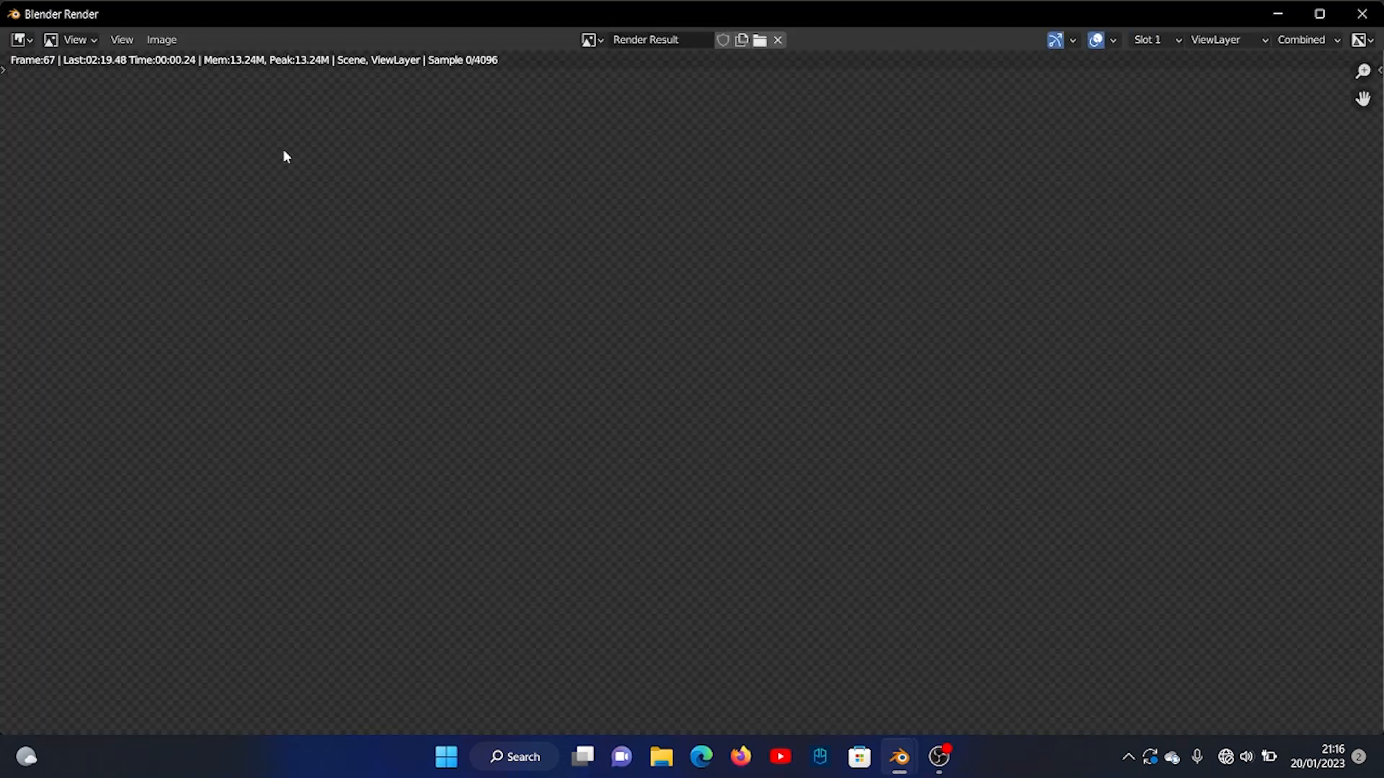